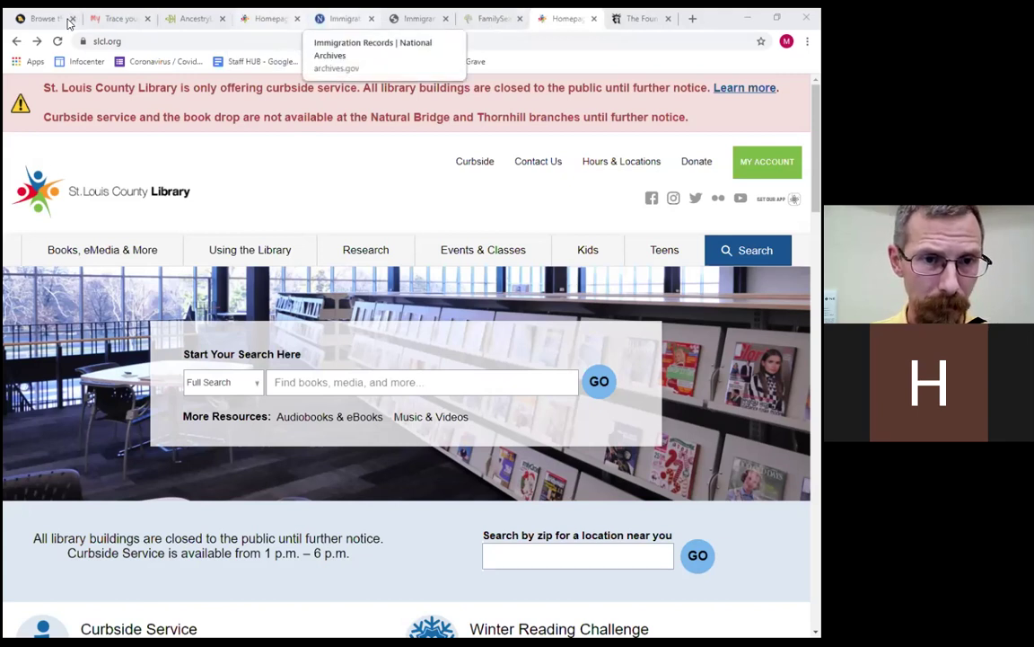
Bring up the National Archives Immigration Records page, then move to the immigrantships.net tab.
{"action": "left_click", "coordinate": [346, 18]}
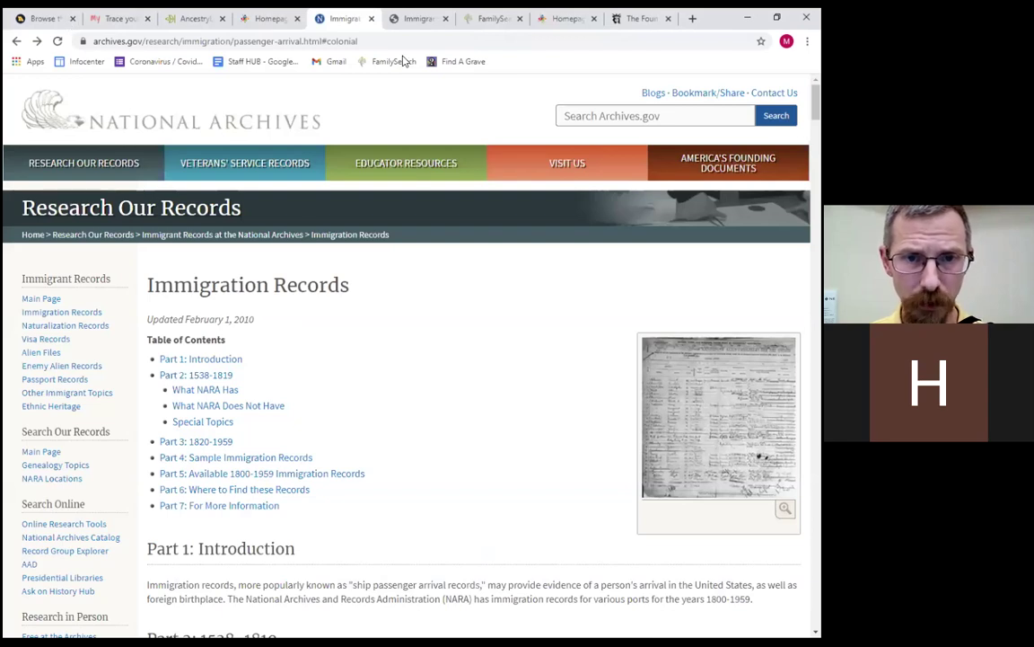
{"action": "key", "text": "ctrl+Tab"}
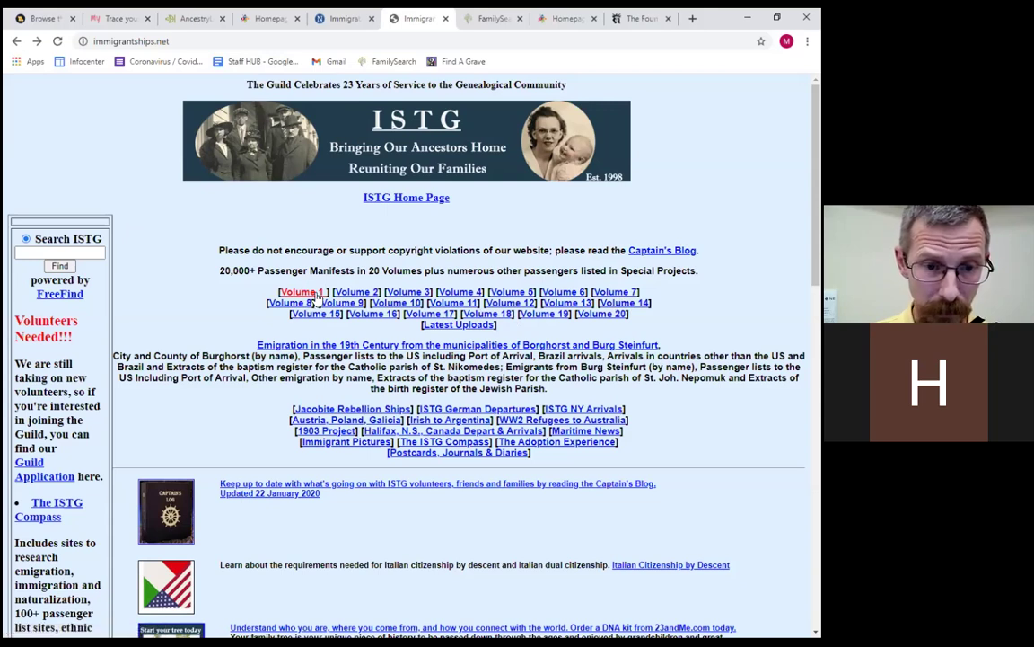
Open the ISTG Volume 1 index and its Bek - Bn surname index.
{"action": "left_click", "coordinate": [315, 294]}
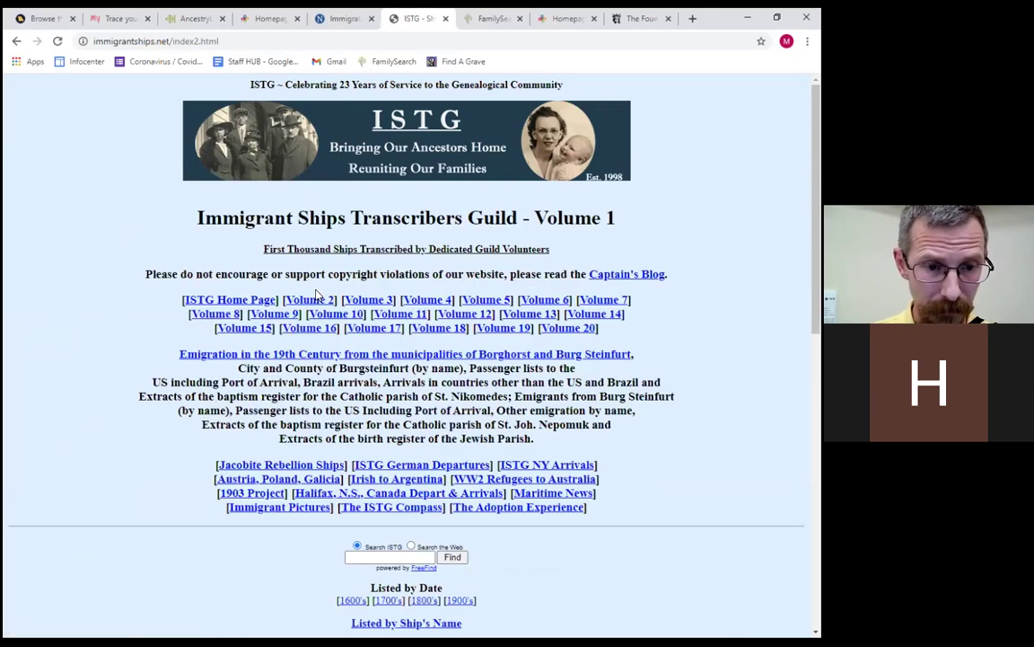
{"action": "scroll", "coordinate": [316, 294], "scroll_direction": "down", "scroll_amount": 10}
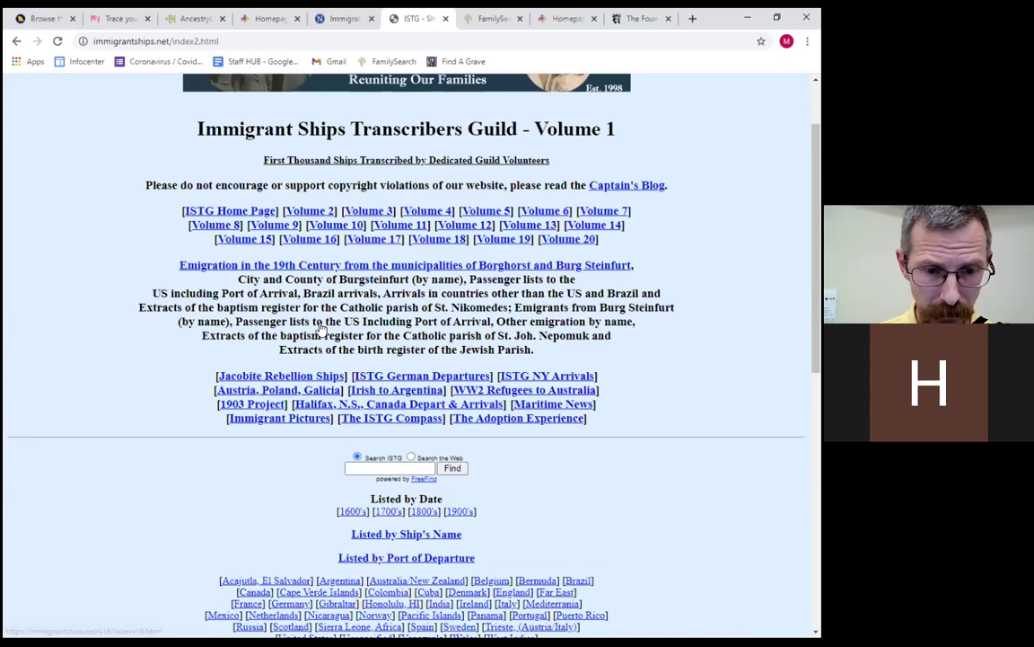
{"action": "scroll", "coordinate": [84, 256], "scroll_direction": "down", "scroll_amount": 1}
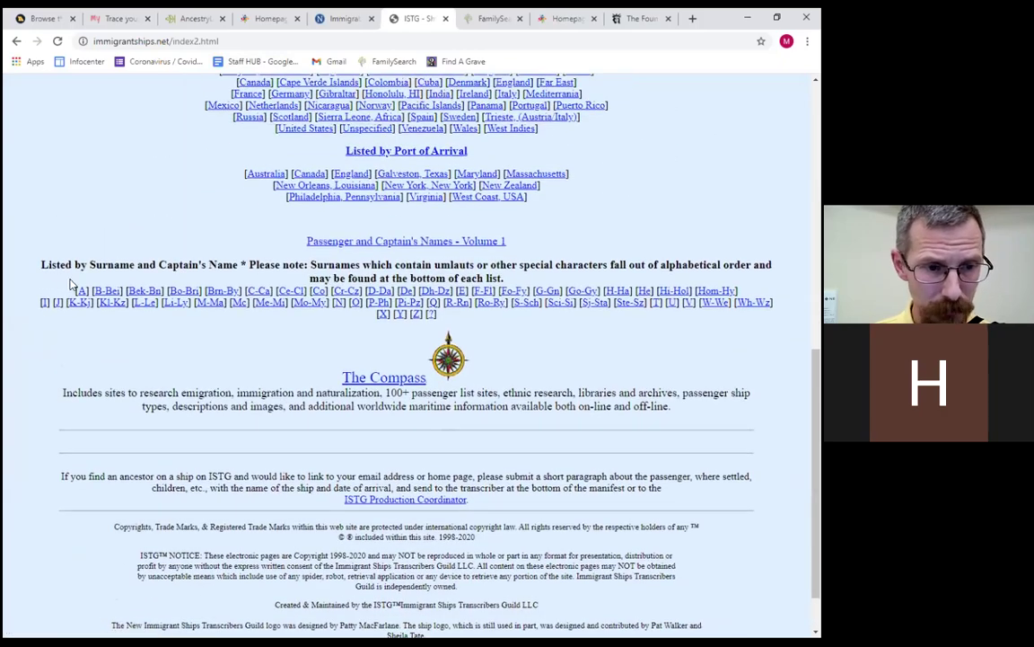
{"action": "left_click", "coordinate": [145, 291]}
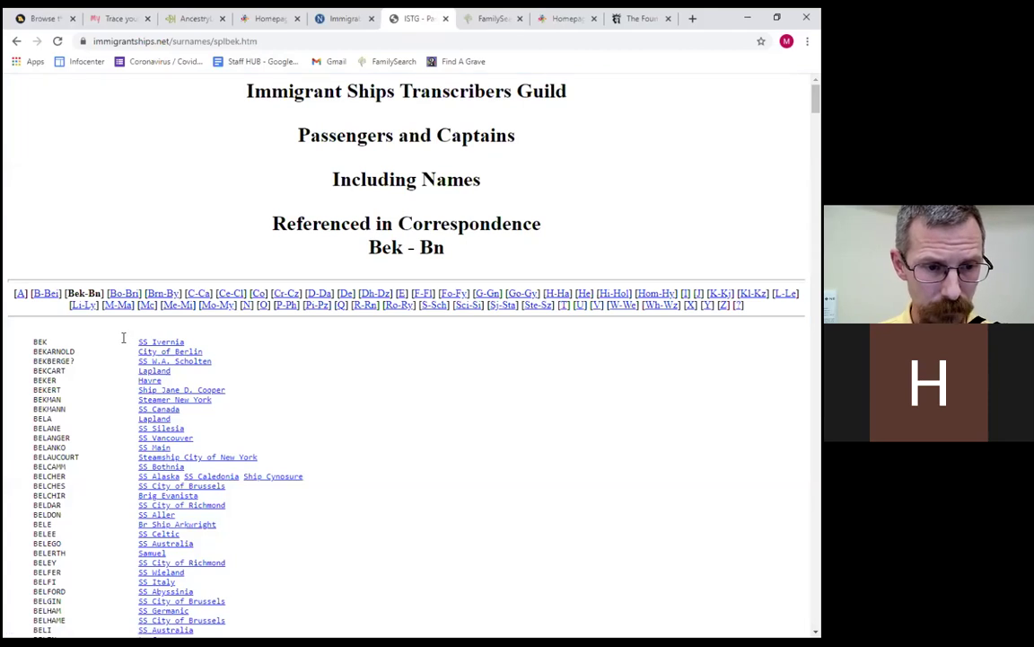
View the SS Bothnia 1879 Liverpool–New York manifest, then return to the Bek - Bn index.
{"action": "scroll", "coordinate": [123, 337], "scroll_direction": "down", "scroll_amount": 1}
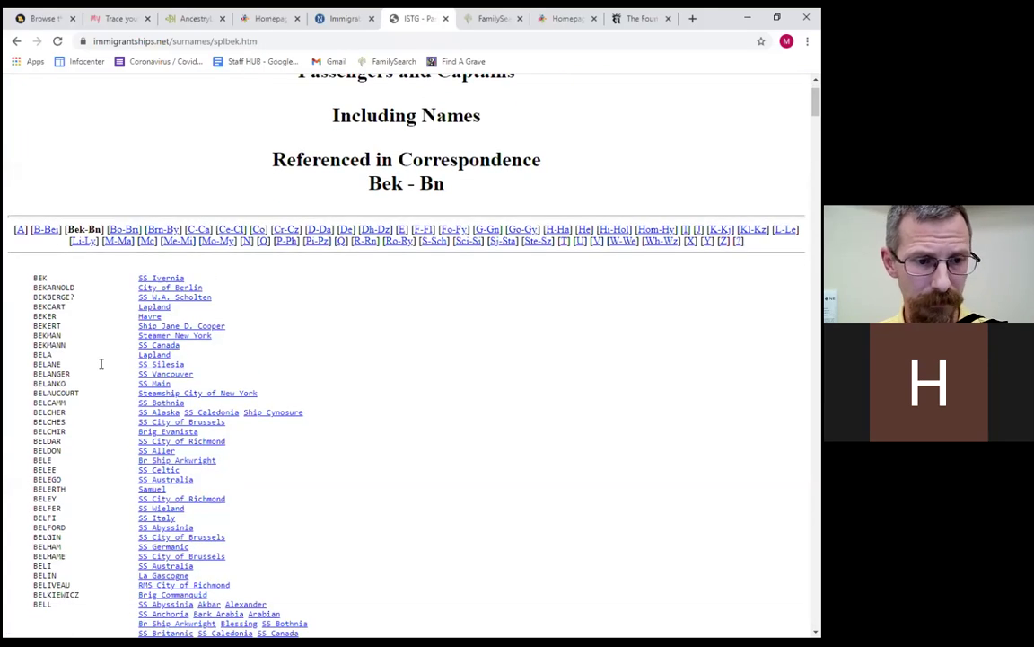
{"action": "left_click", "coordinate": [150, 404]}
{"action": "scroll", "coordinate": [150, 407], "scroll_direction": "down", "scroll_amount": 1}
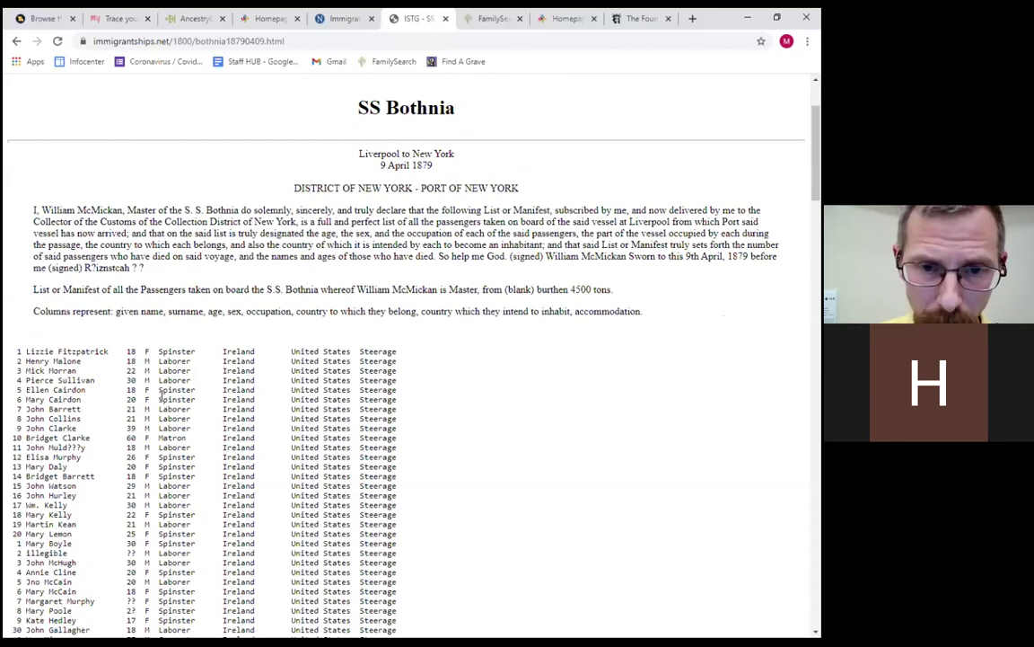
{"action": "scroll", "coordinate": [162, 397], "scroll_direction": "up", "scroll_amount": 1}
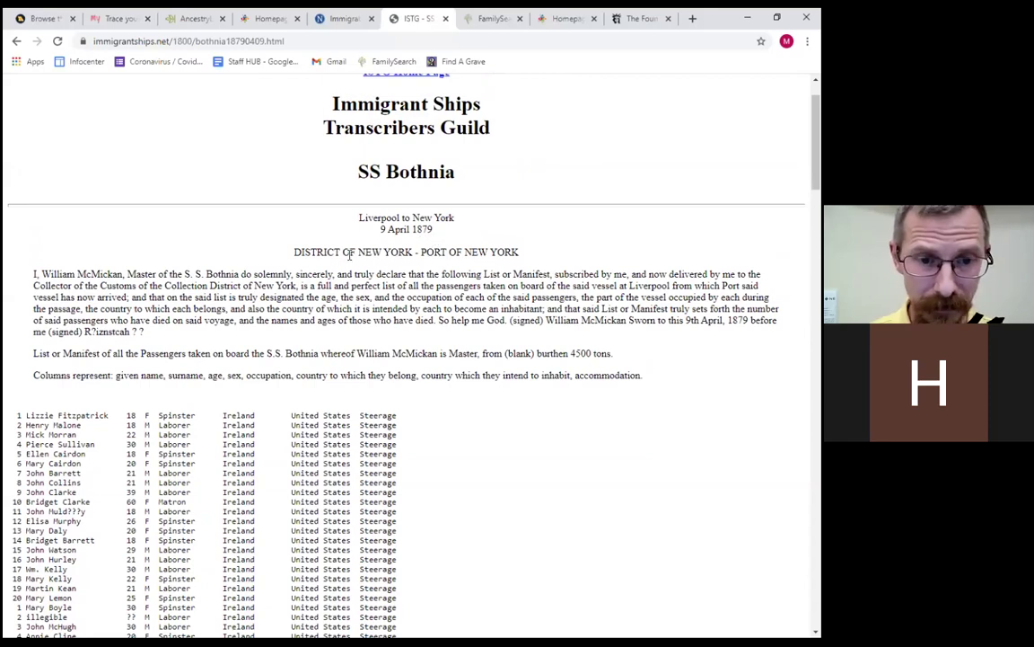
{"action": "scroll", "coordinate": [349, 254], "scroll_direction": "down", "scroll_amount": 1}
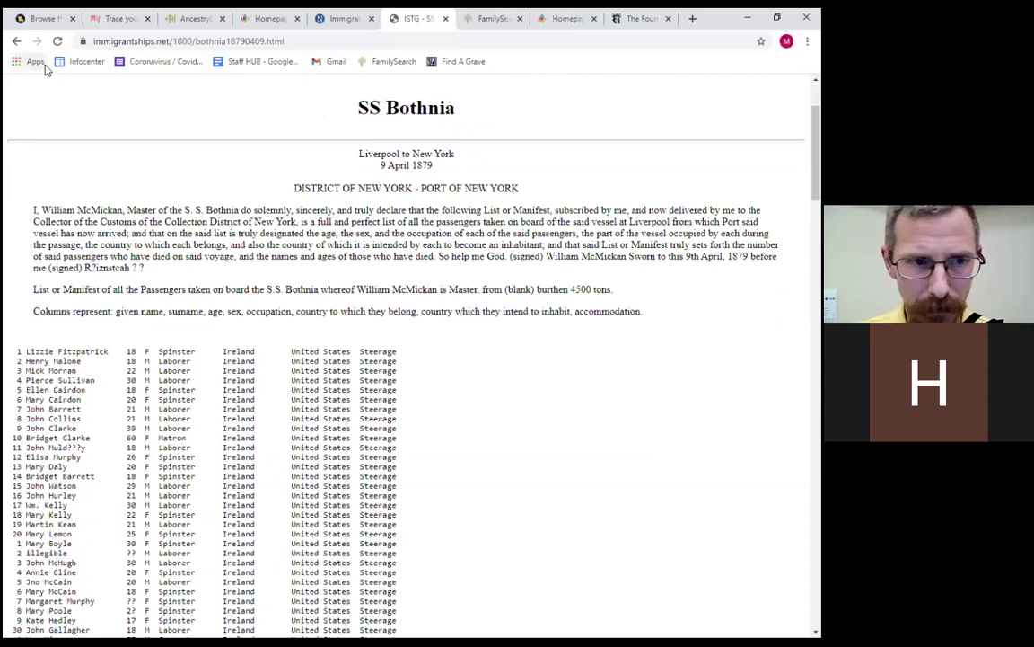
{"action": "left_click", "coordinate": [15, 41]}
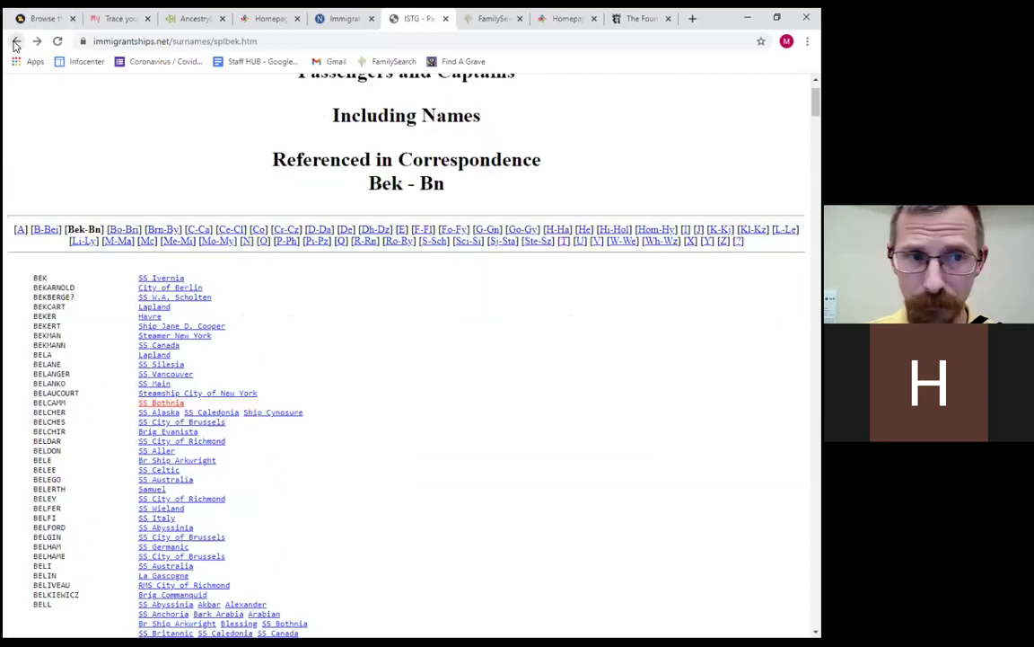
Go back to the ISTG Volume 1 page, then switch to the Ancestry Library home page.
{"action": "left_click", "coordinate": [15, 42]}
{"action": "scroll", "coordinate": [81, 180], "scroll_direction": "up", "scroll_amount": 15}
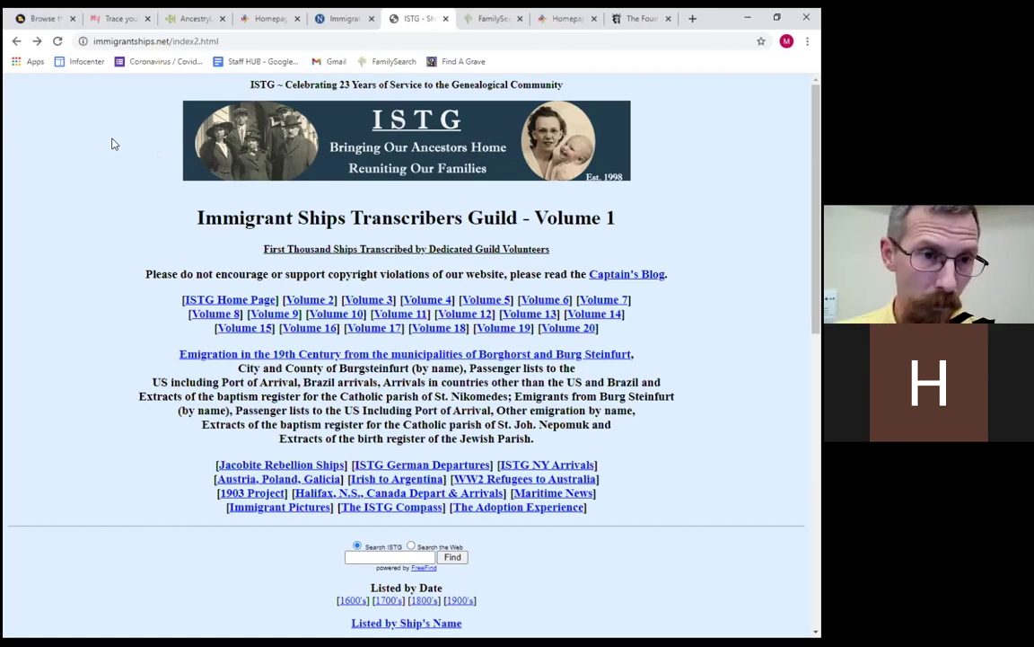
{"action": "left_click", "coordinate": [175, 26]}
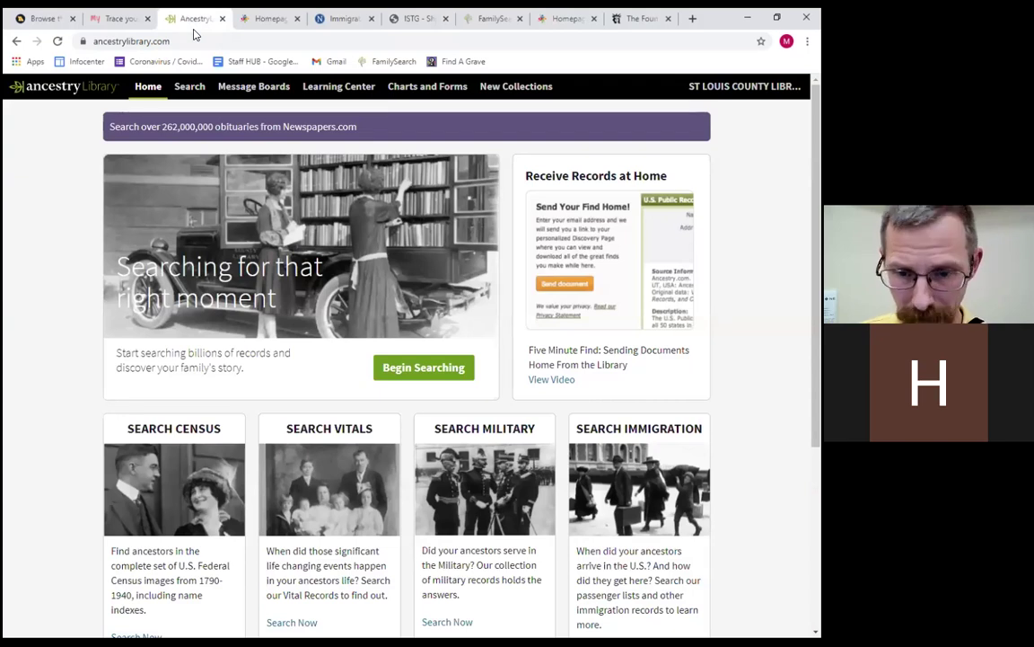
Switch to the St. Louis County Library homepage at slcl.org.
{"action": "left_click", "coordinate": [552, 24]}
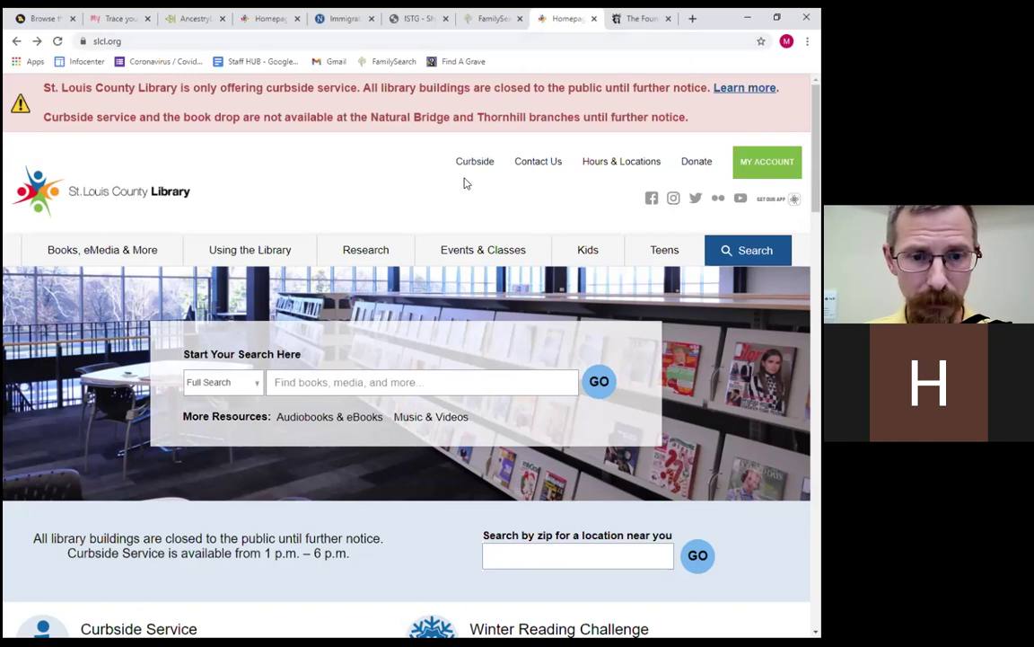
From Research, Online Genealogy Resources, open Ancestry Library Edition (Temporarily Available Remotely).
{"action": "mouse_move", "coordinate": [376, 249]}
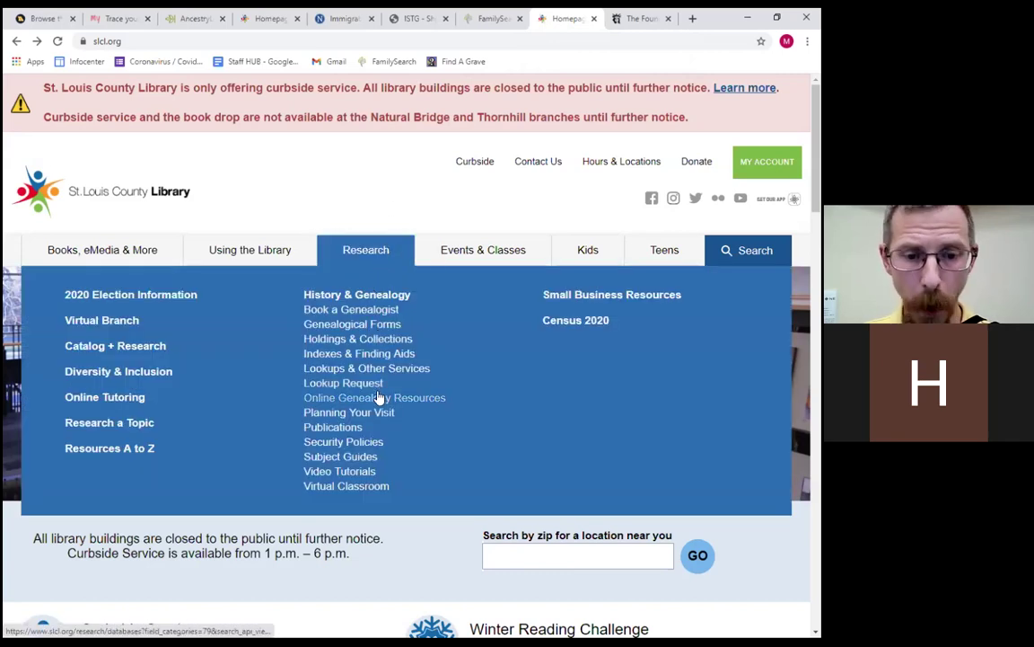
{"action": "left_click", "coordinate": [379, 398]}
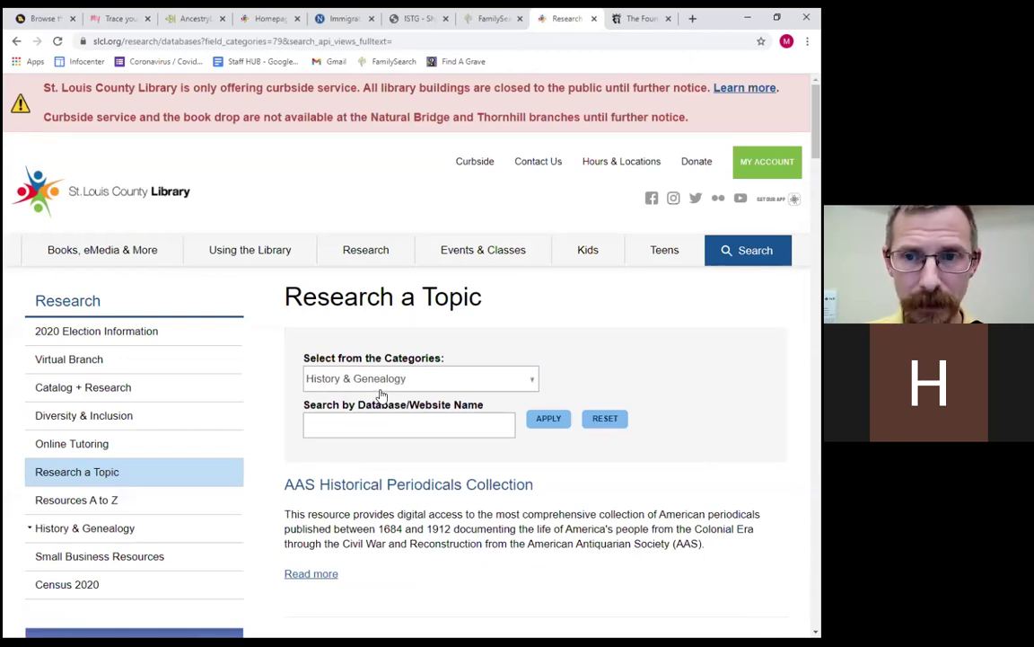
{"action": "scroll", "coordinate": [388, 393], "scroll_direction": "down", "scroll_amount": 6}
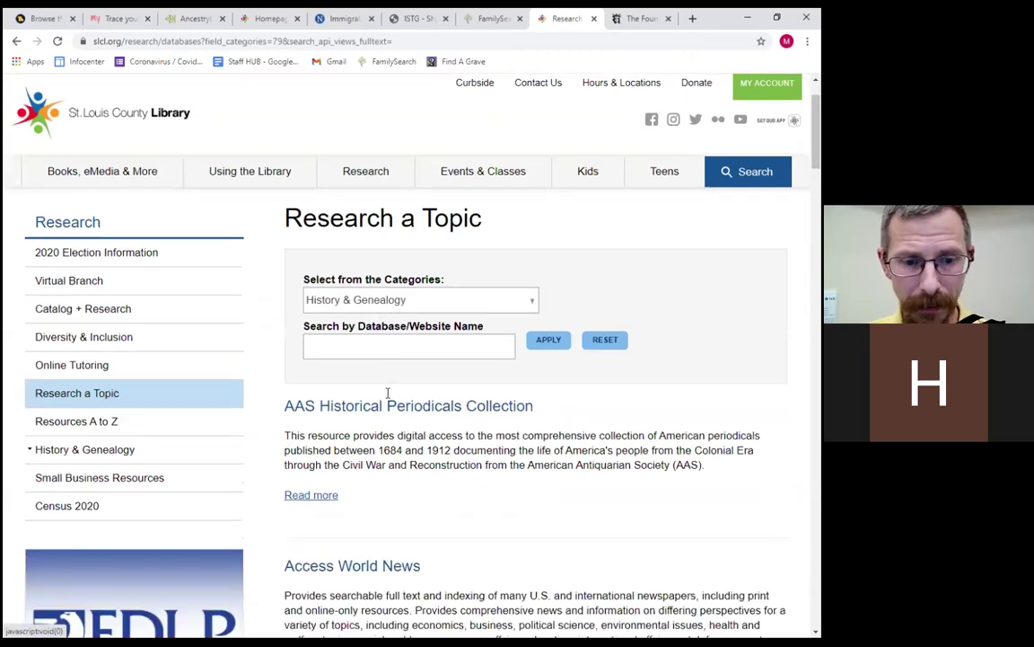
{"action": "scroll", "coordinate": [394, 392], "scroll_direction": "down", "scroll_amount": 14}
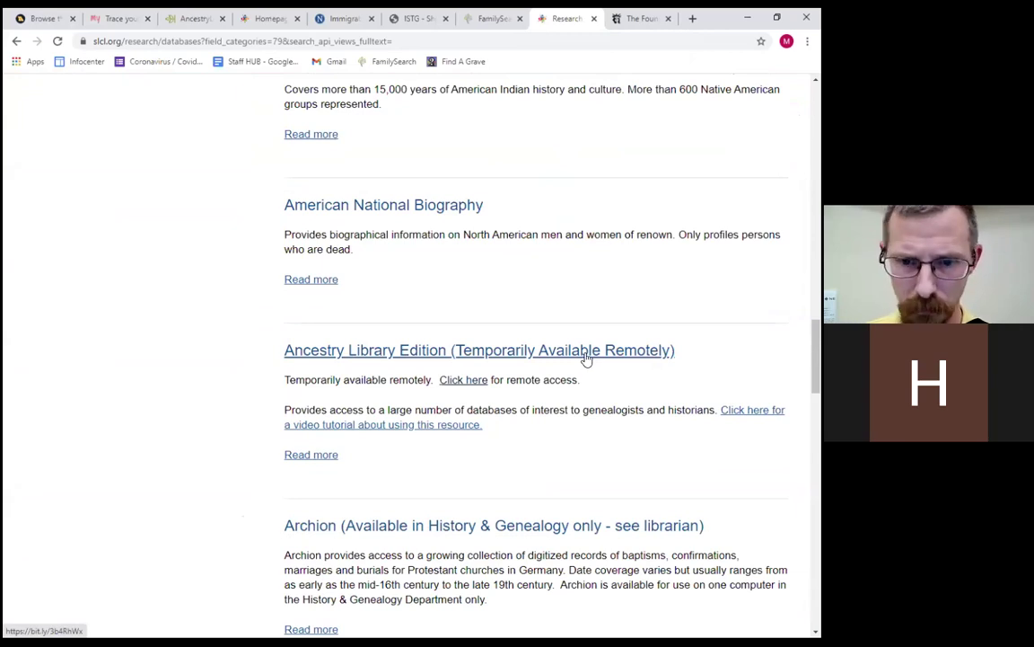
{"action": "left_click", "coordinate": [585, 358]}
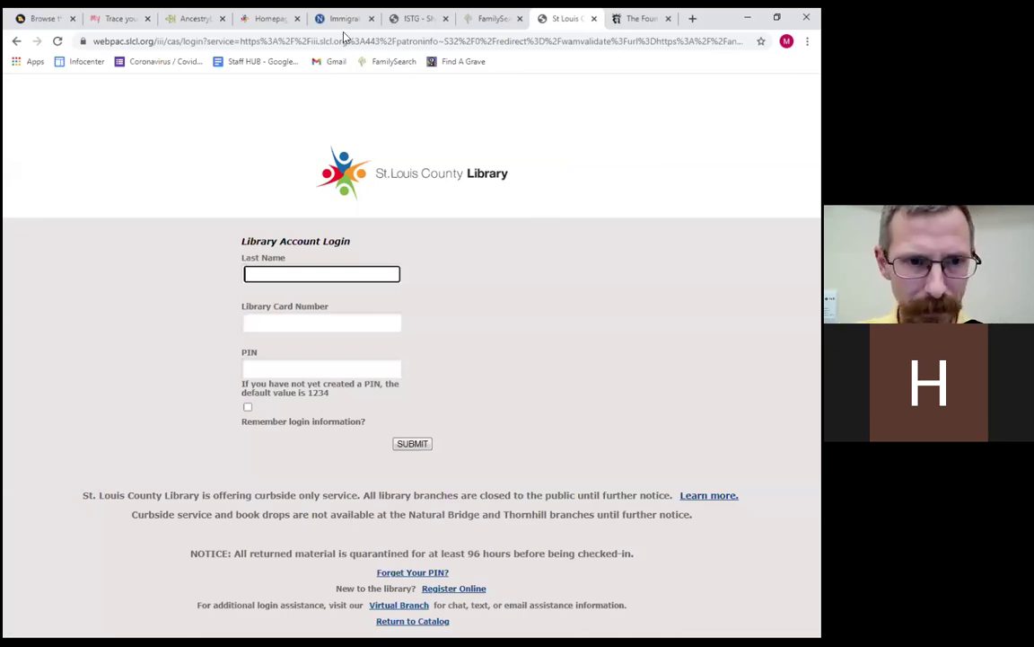
Return to the Ancestry Library home page tab with Ctrl+3.
{"action": "key", "text": "ctrl+3"}
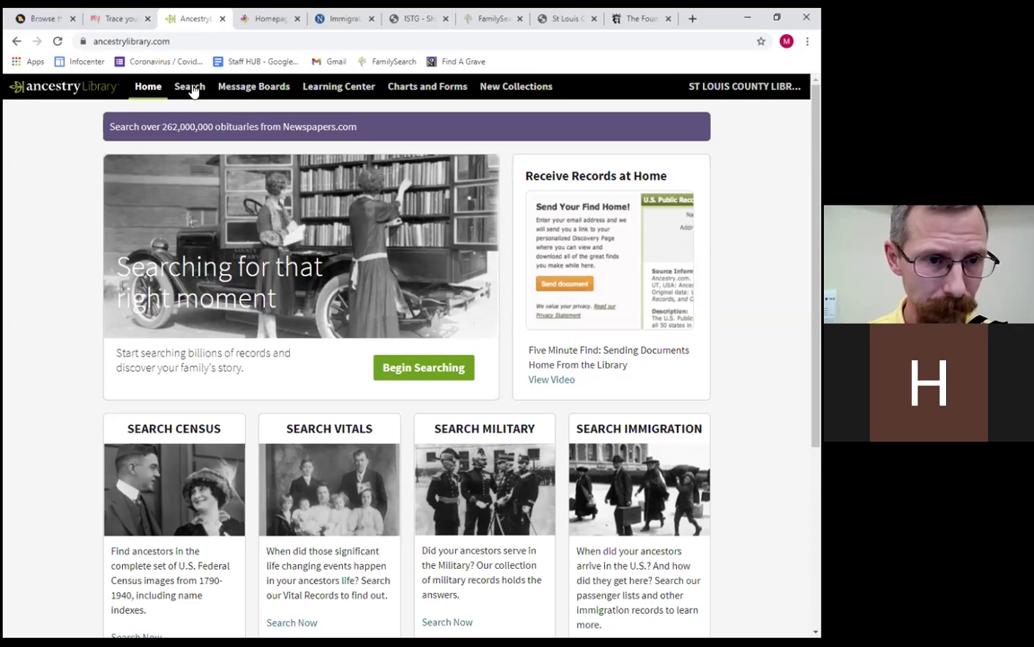
Open the Immigration & Travel search category from Ancestry Library's search menu.
{"action": "mouse_move", "coordinate": [192, 91]}
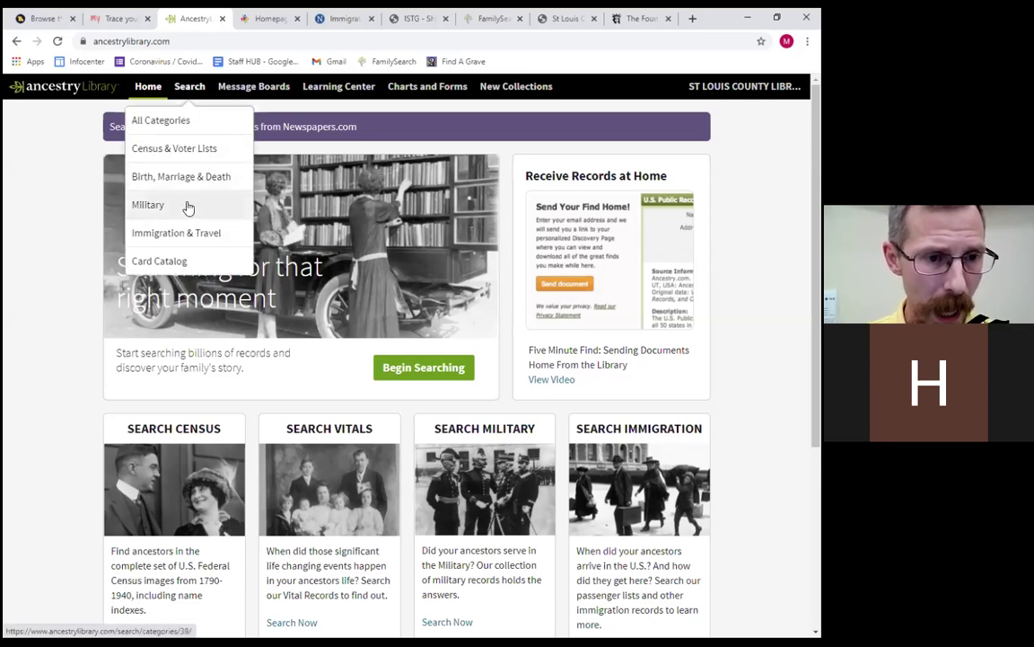
{"action": "left_click", "coordinate": [175, 237]}
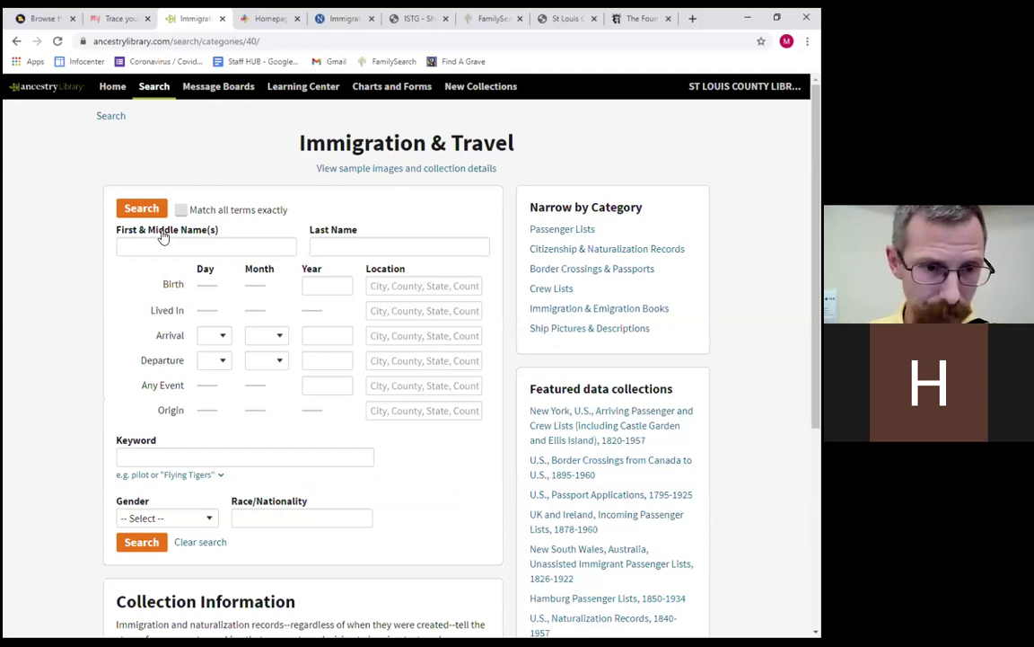
{"action": "left_click", "coordinate": [181, 240]}
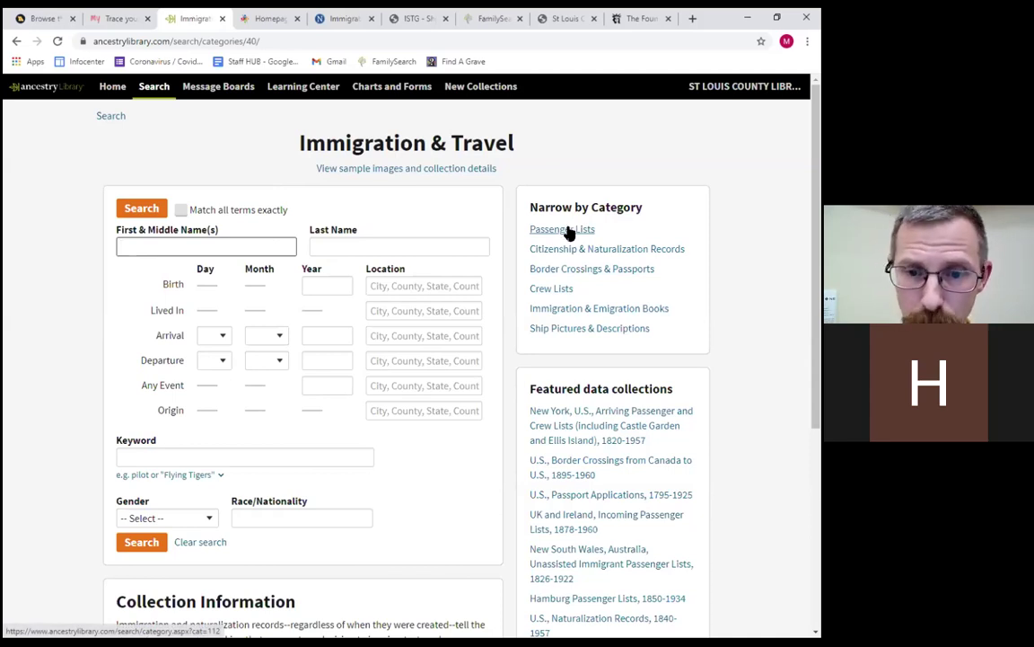
Open the Passenger Lists search and enter the ancestor's first and last name.
{"action": "left_click", "coordinate": [562, 230]}
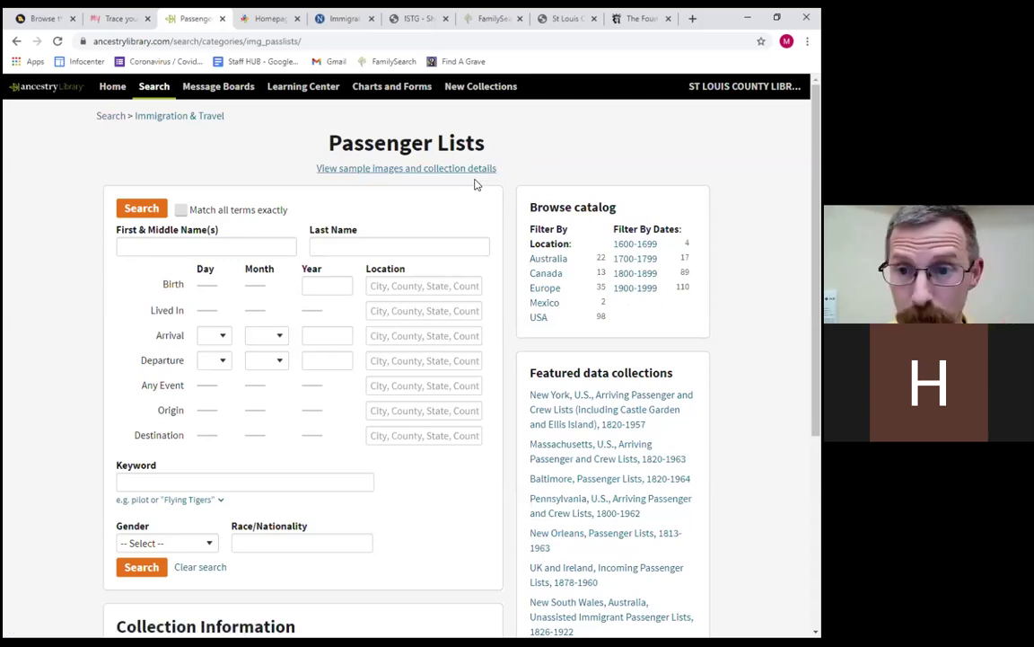
{"action": "left_click", "coordinate": [225, 245]}
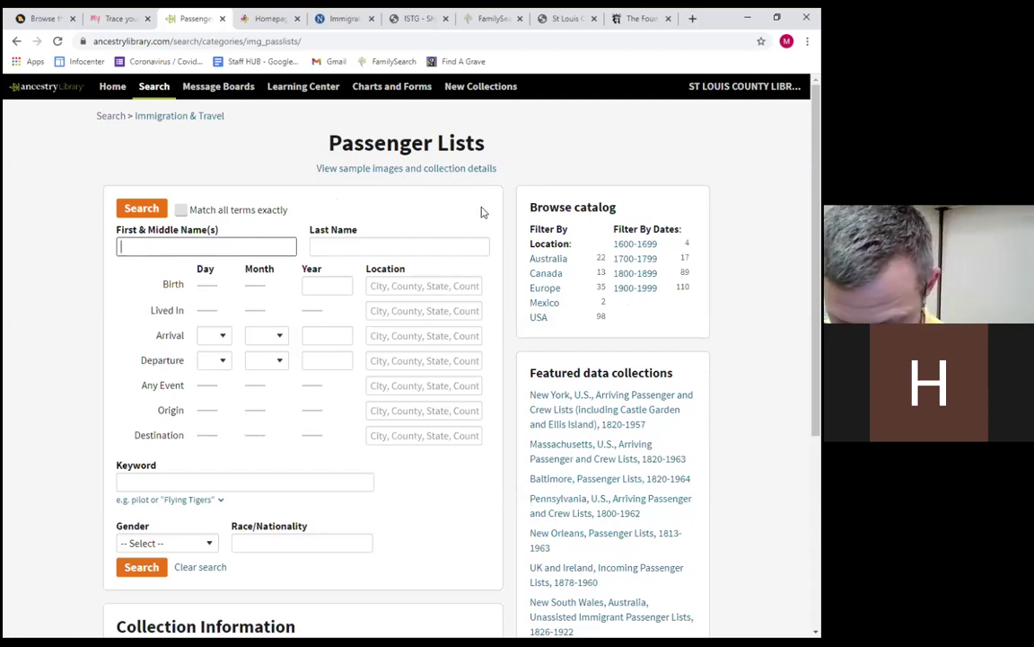
{"action": "type", "text": "frank"}
{"action": "key", "text": "Tab"}
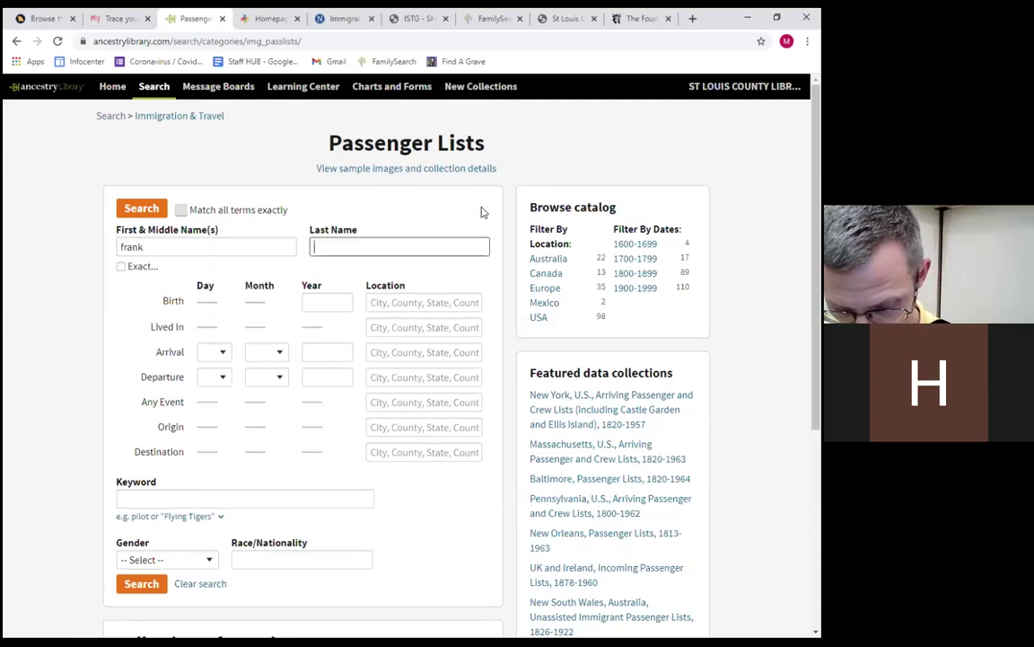
{"action": "type", "text": "gleson"}
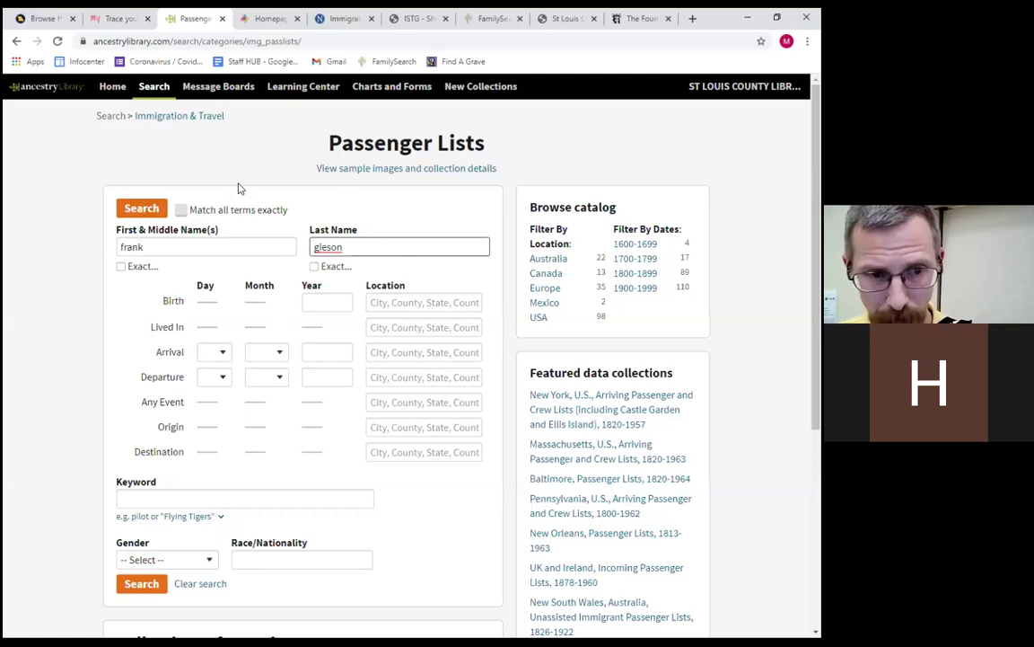
{"action": "left_click", "coordinate": [144, 210]}
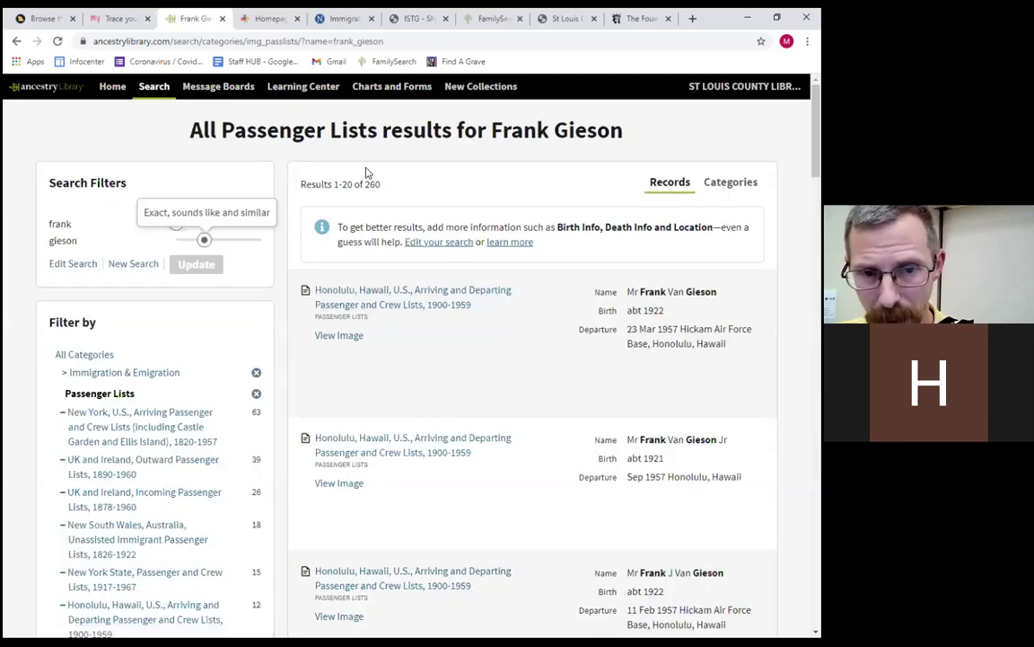
{"action": "left_click_drag", "start_coordinate": [364, 183], "coordinate": [385, 187]}
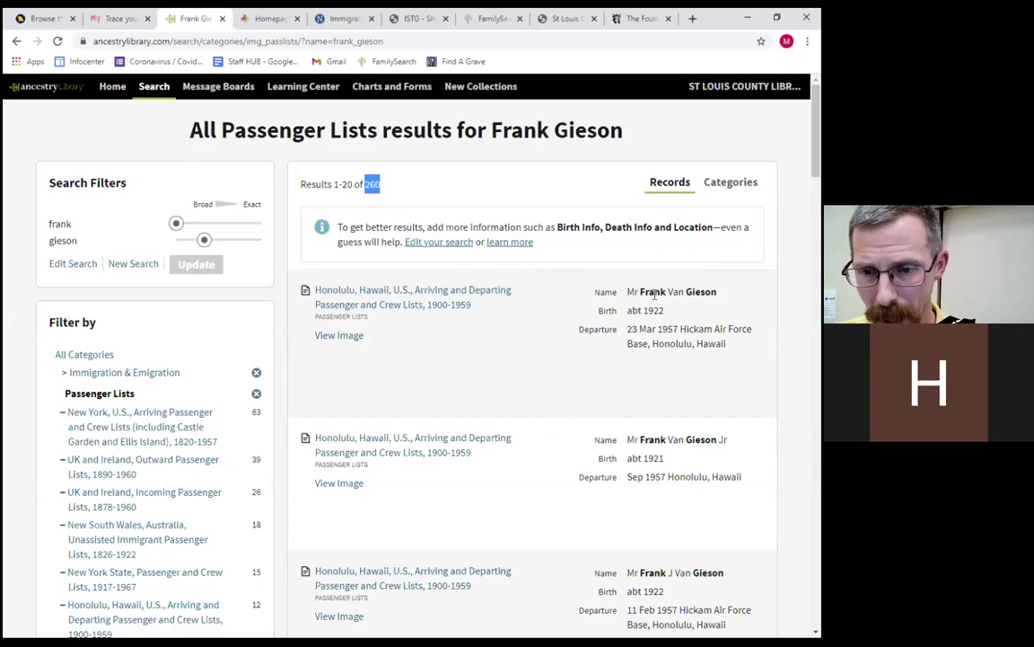
{"action": "scroll", "coordinate": [575, 338], "scroll_direction": "down", "scroll_amount": 5}
{"action": "scroll", "coordinate": [566, 340], "scroll_direction": "down", "scroll_amount": 3}
{"action": "scroll", "coordinate": [566, 340], "scroll_direction": "up", "scroll_amount": 8}
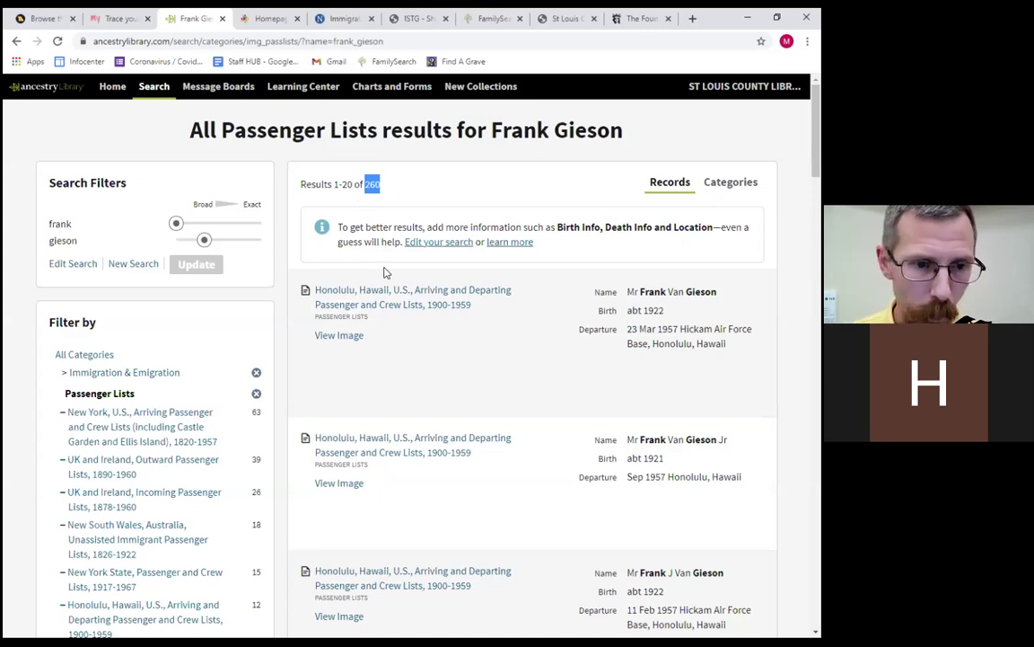
{"action": "mouse_move", "coordinate": [406, 301]}
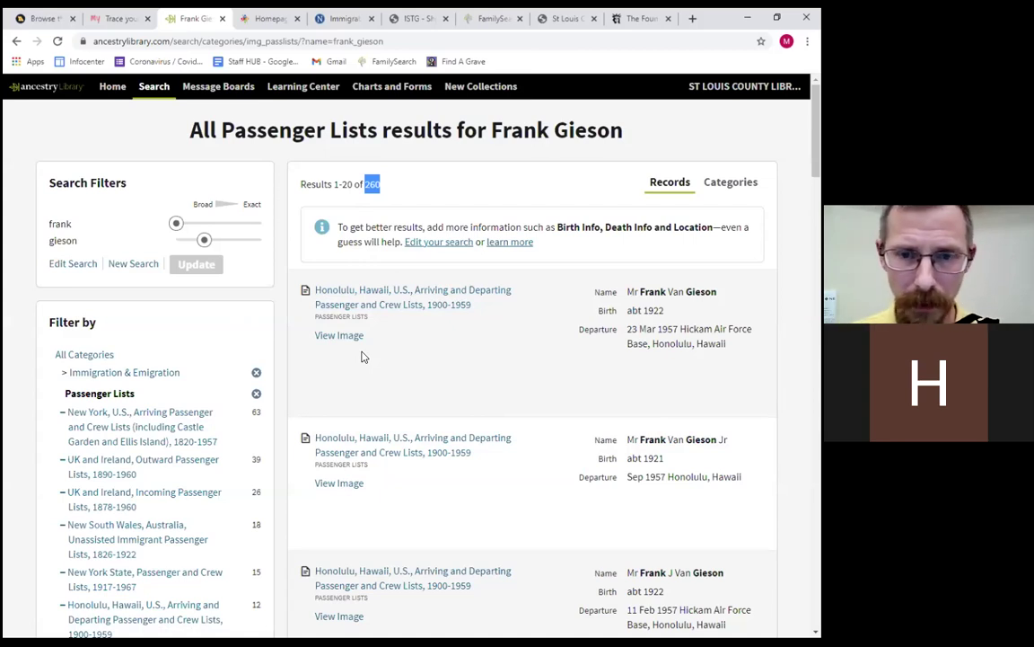
{"action": "mouse_move", "coordinate": [372, 296]}
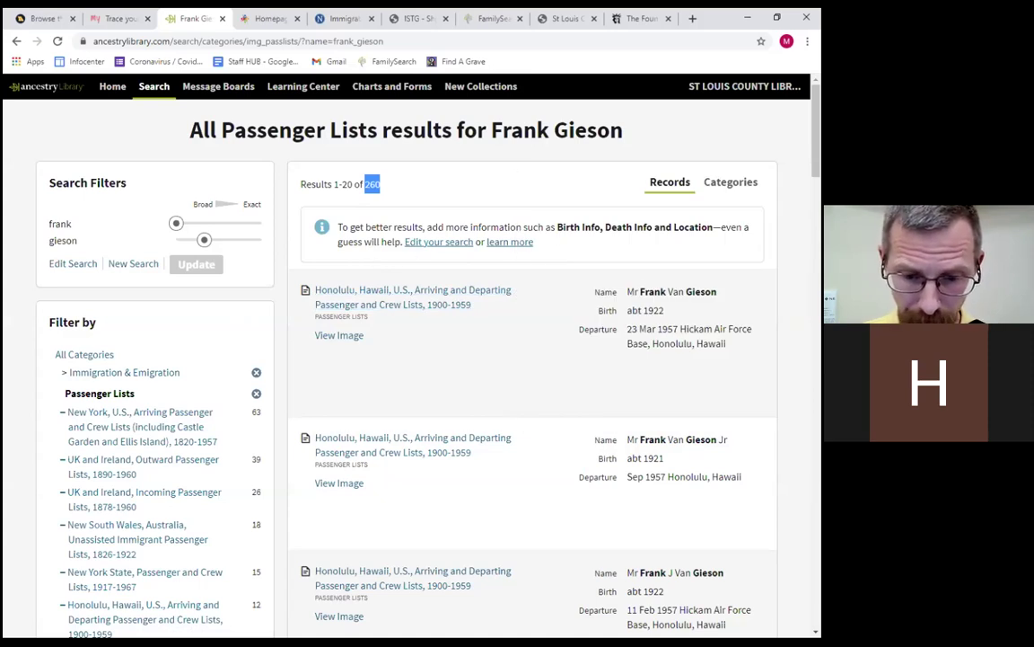
Return to the 260 passenger-list results and open Edit Search to refine them.
{"action": "key", "text": "alt+Tab"}
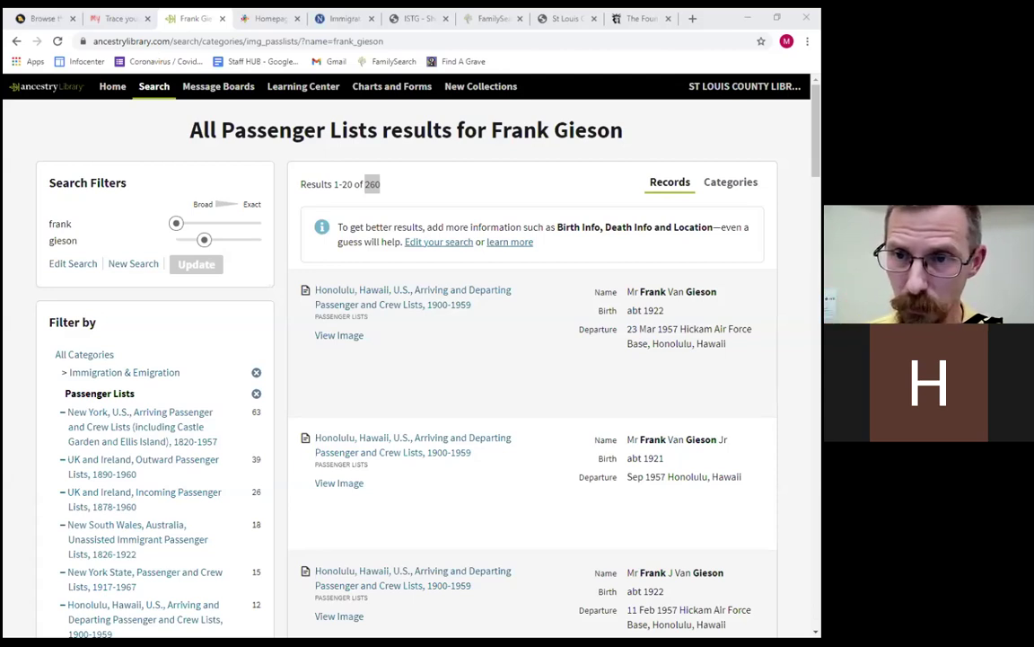
{"action": "key", "text": "alt+Tab"}
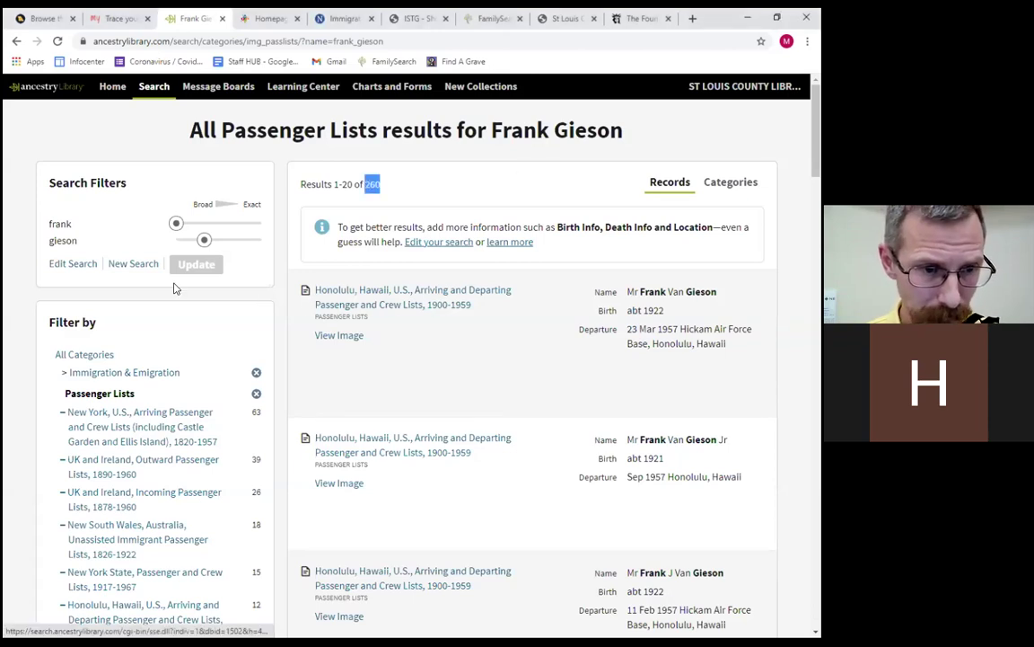
{"action": "left_click", "coordinate": [72, 263]}
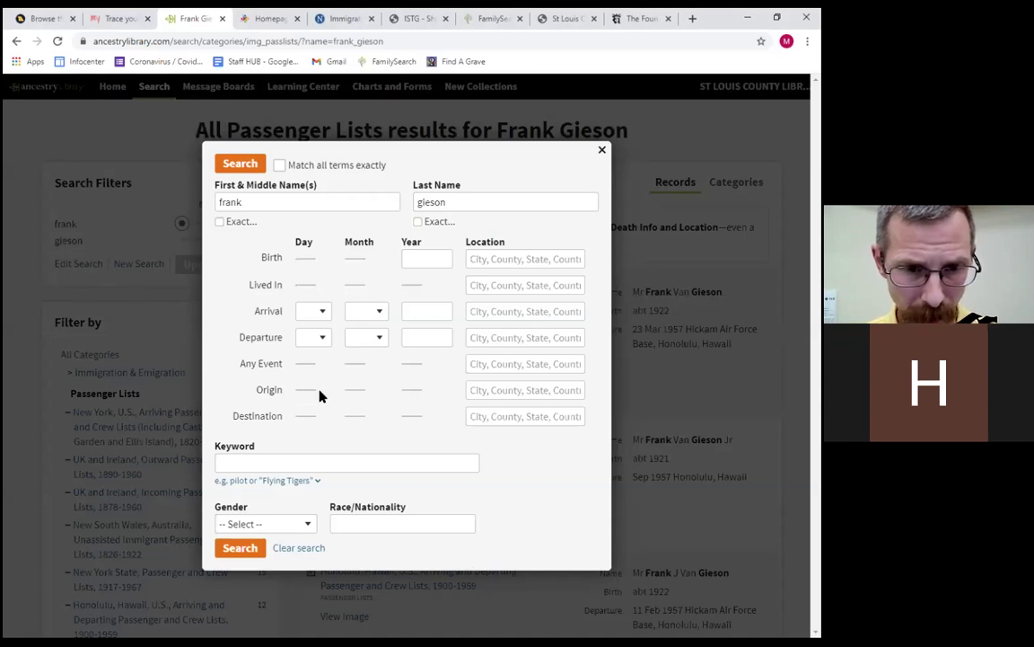
Add arrival year 1887 with a +/-10 years range and rerun the search.
{"action": "left_click", "coordinate": [423, 338]}
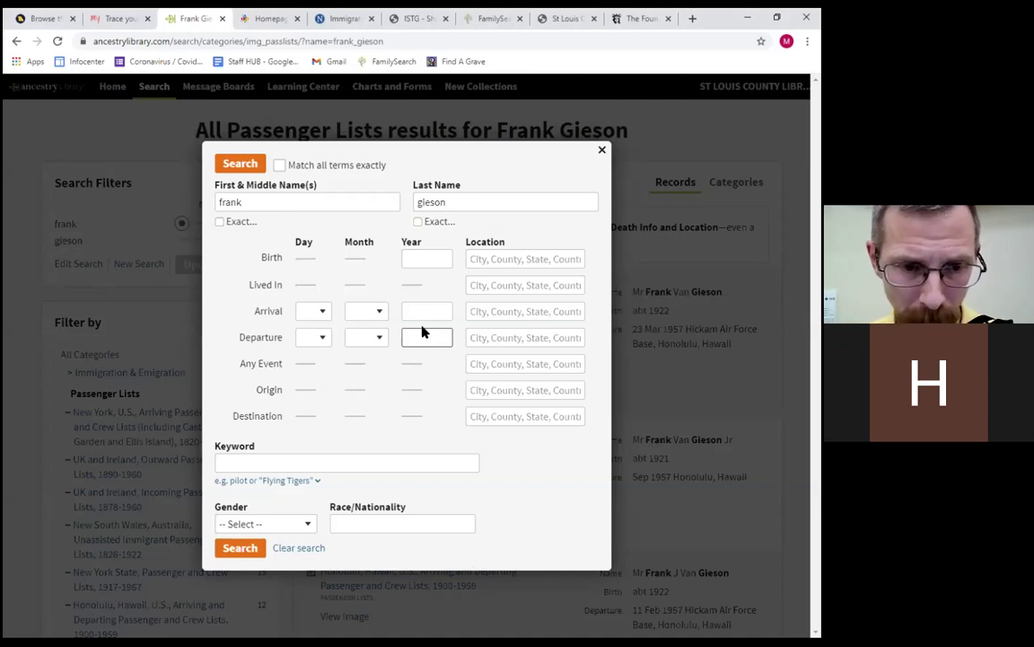
{"action": "left_click", "coordinate": [420, 310]}
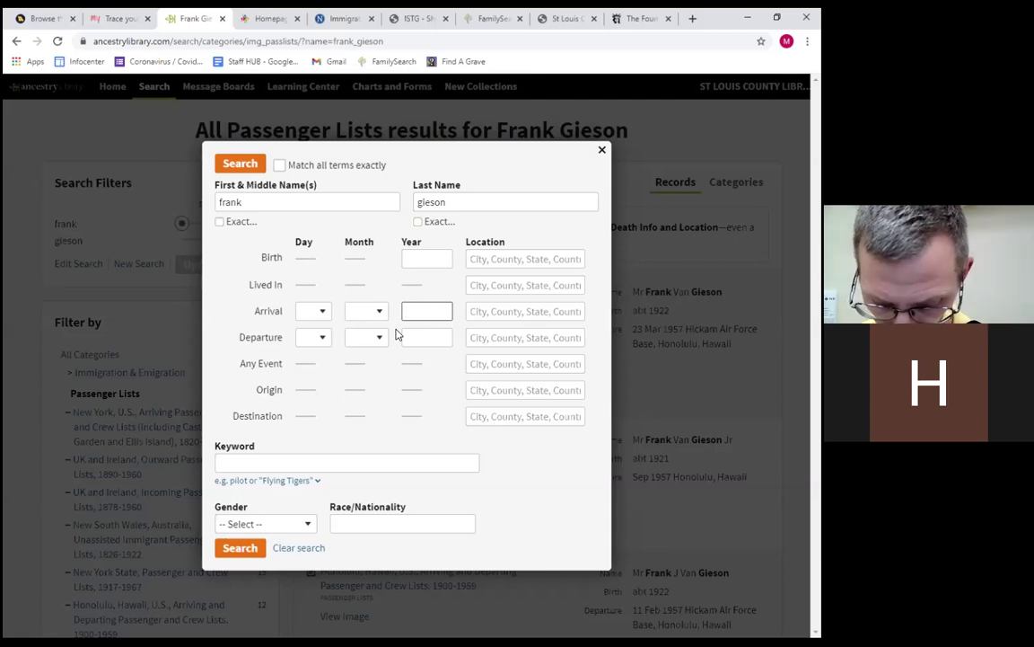
{"action": "type", "text": "1877"}
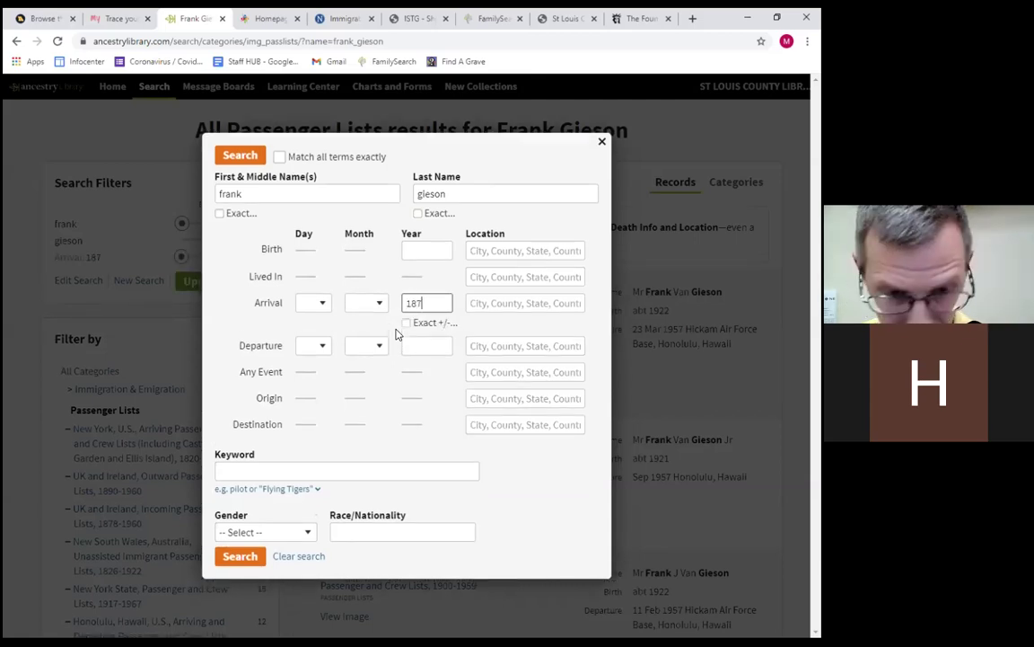
{"action": "key", "text": "BackSpace"}
{"action": "key", "text": "BackSpace"}
{"action": "type", "text": "87"}
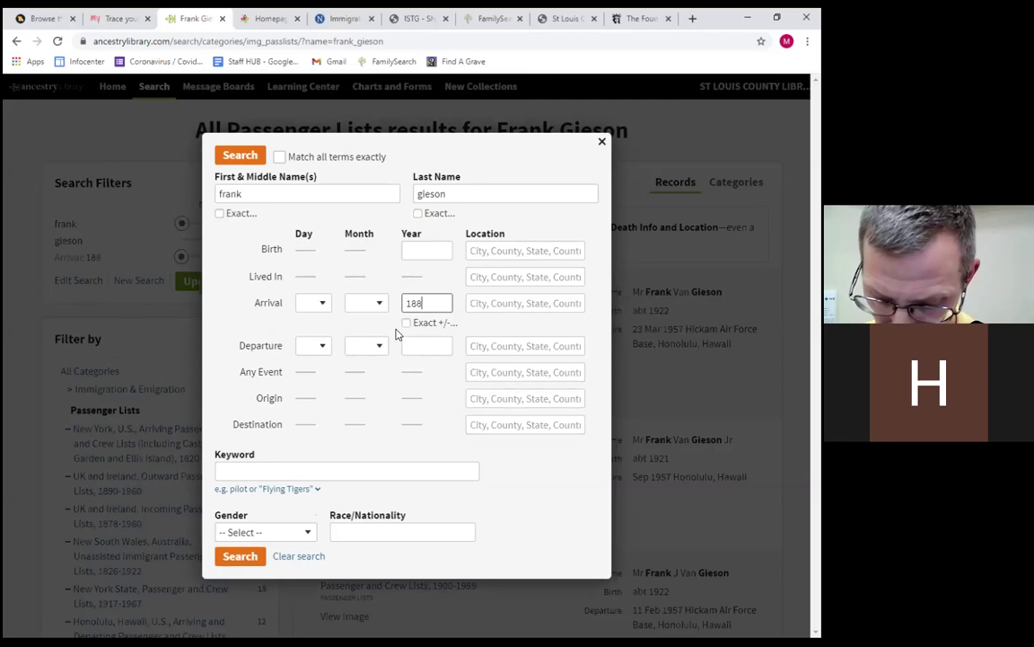
{"action": "left_click", "coordinate": [426, 322]}
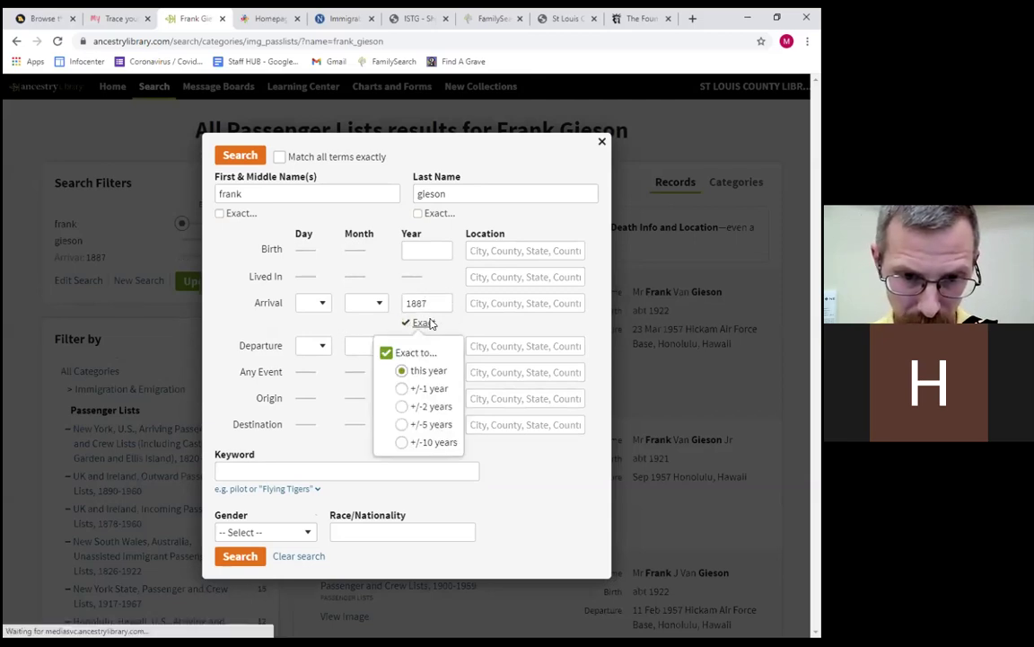
{"action": "left_click", "coordinate": [401, 444]}
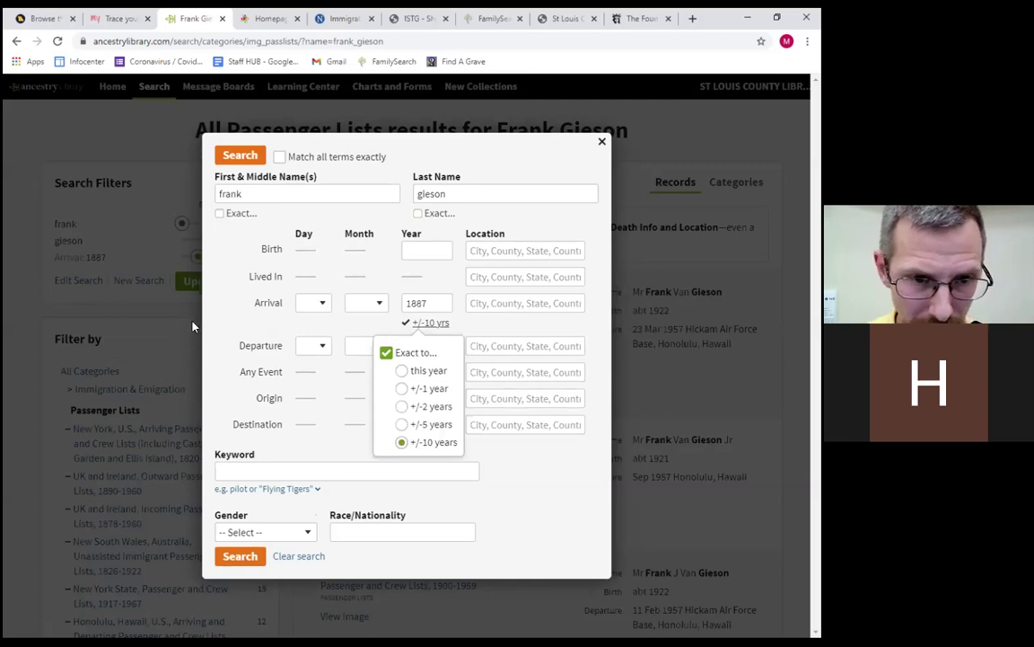
{"action": "left_click", "coordinate": [221, 246]}
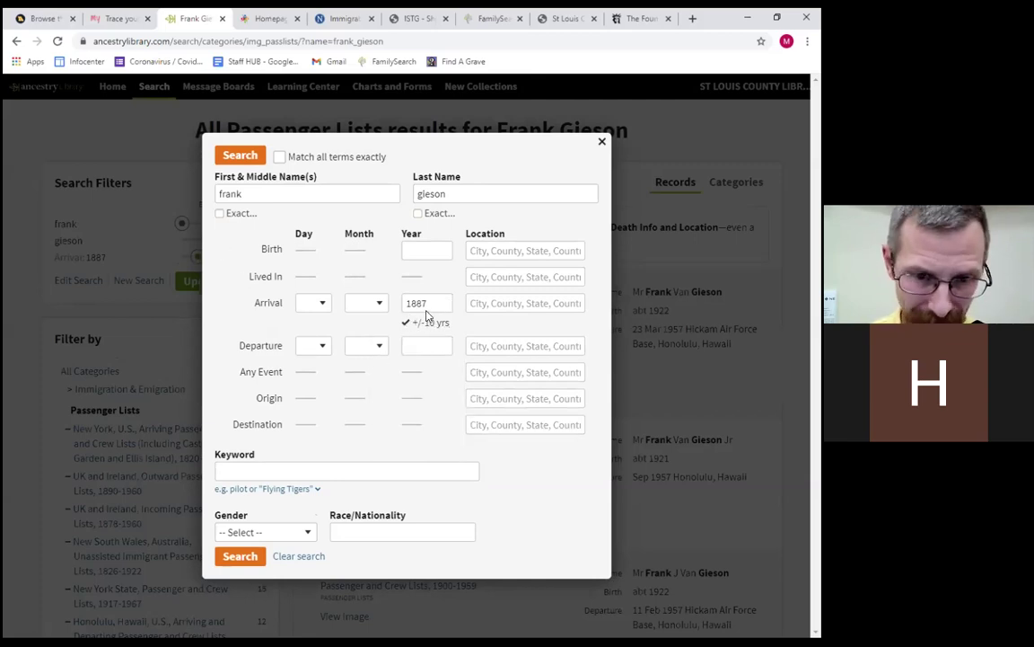
{"action": "left_click", "coordinate": [231, 556]}
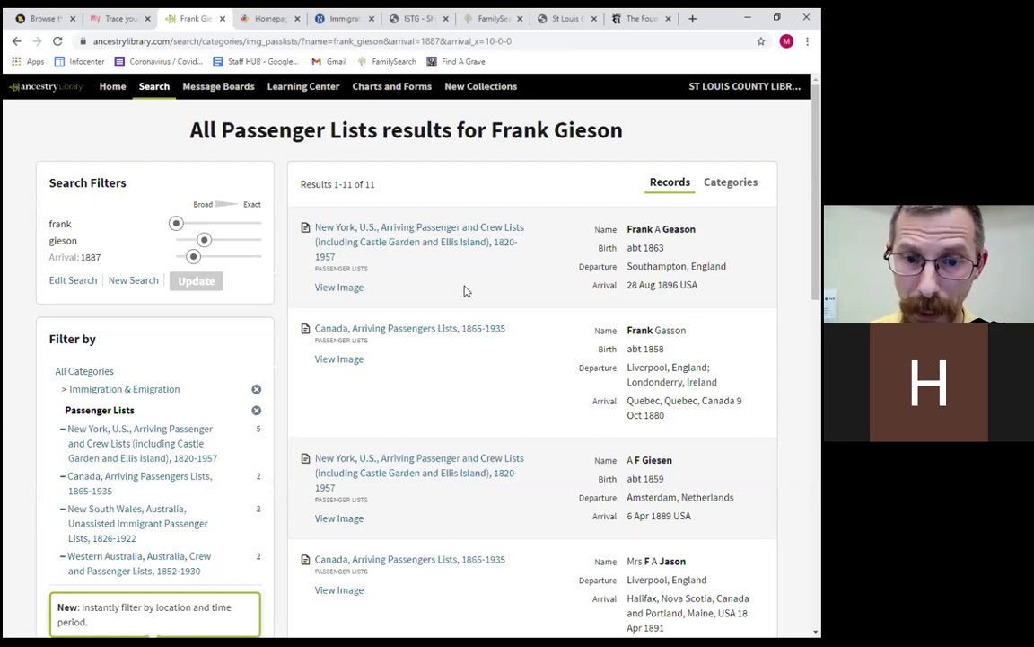
Review the 11 refined results, arrivals 1880–1897 in New York, Canada and Australia, then return to top.
{"action": "left_click_drag", "start_coordinate": [362, 184], "coordinate": [375, 186]}
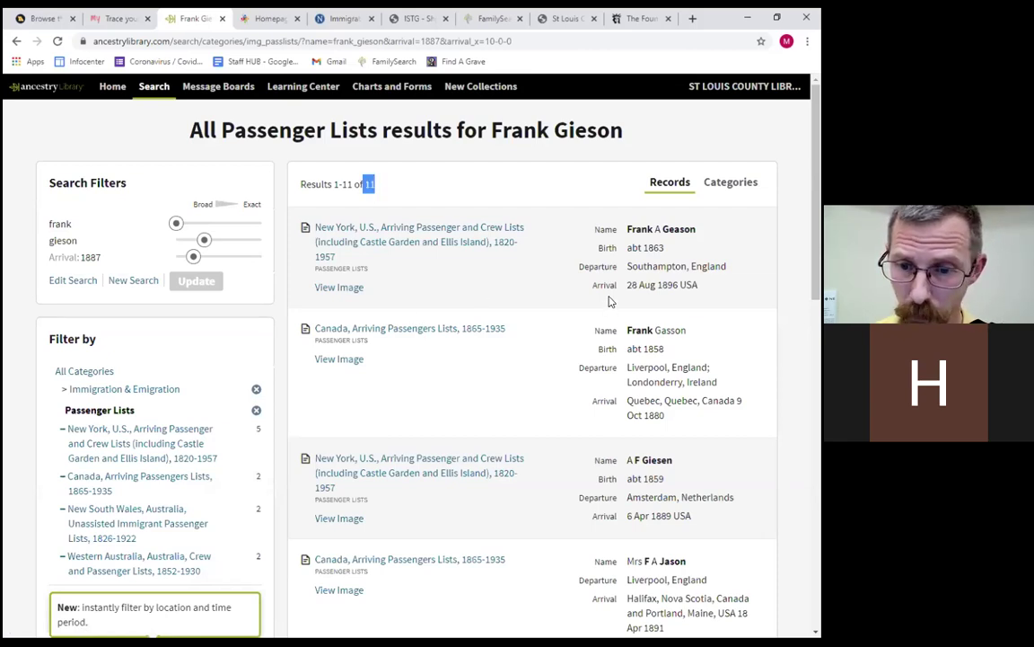
{"action": "scroll", "coordinate": [610, 303], "scroll_direction": "down", "scroll_amount": 1}
{"action": "scroll", "coordinate": [586, 318], "scroll_direction": "up", "scroll_amount": 1}
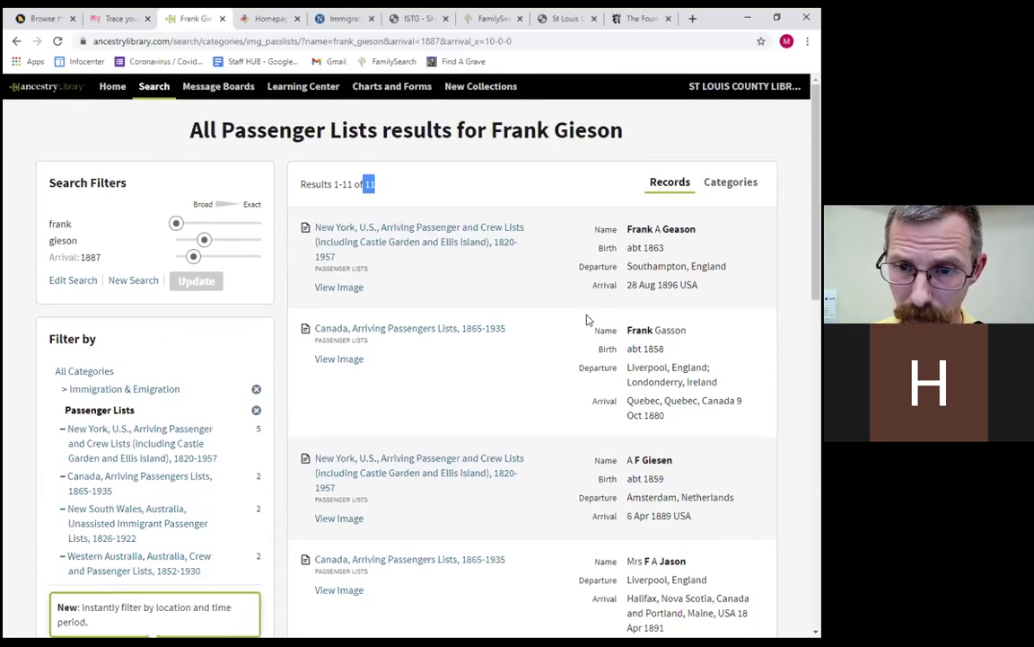
{"action": "scroll", "coordinate": [635, 319], "scroll_direction": "down", "scroll_amount": 3}
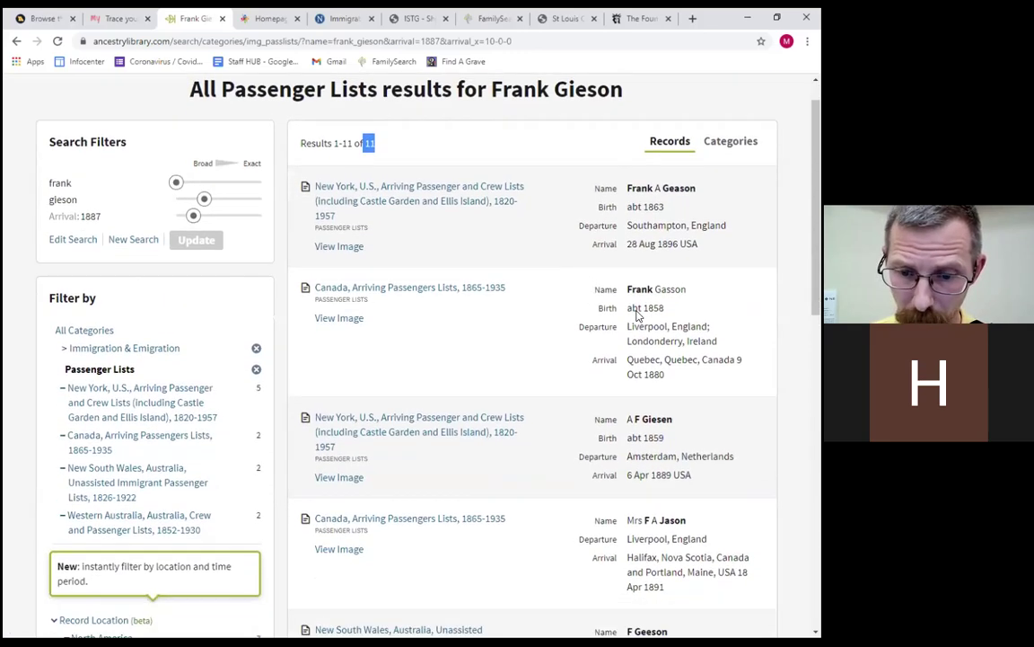
{"action": "scroll", "coordinate": [665, 323], "scroll_direction": "down", "scroll_amount": 2}
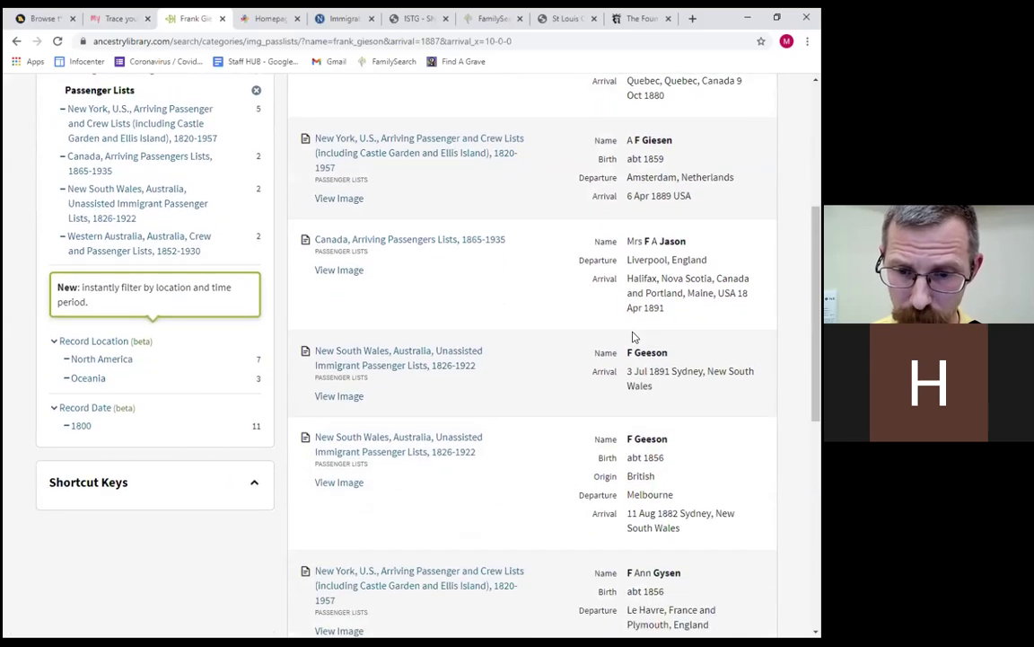
{"action": "scroll", "coordinate": [667, 297], "scroll_direction": "down", "scroll_amount": 2}
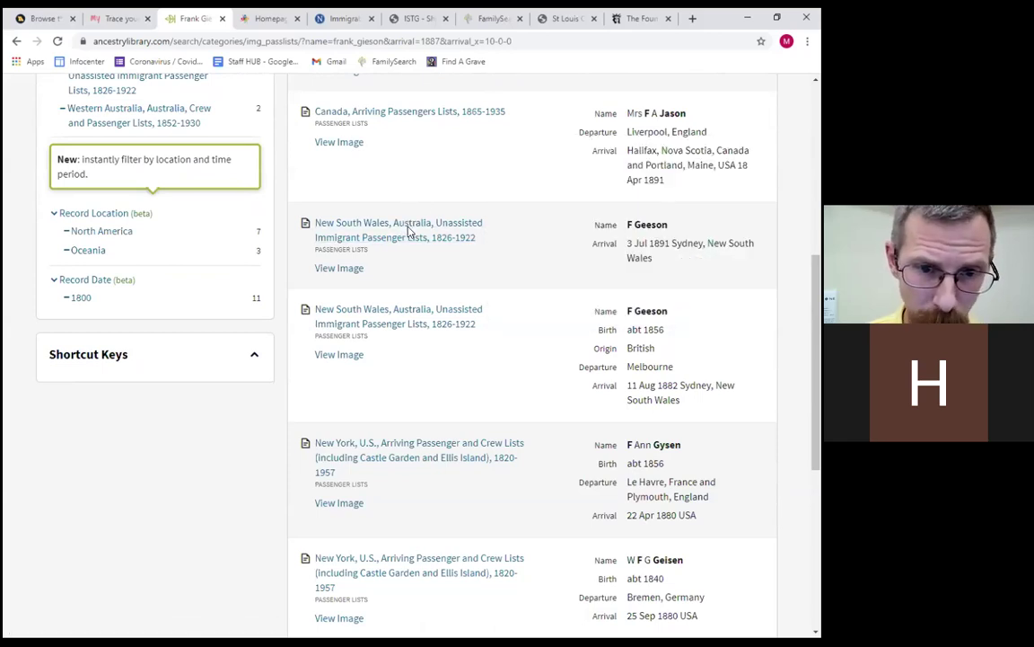
{"action": "mouse_move", "coordinate": [410, 231]}
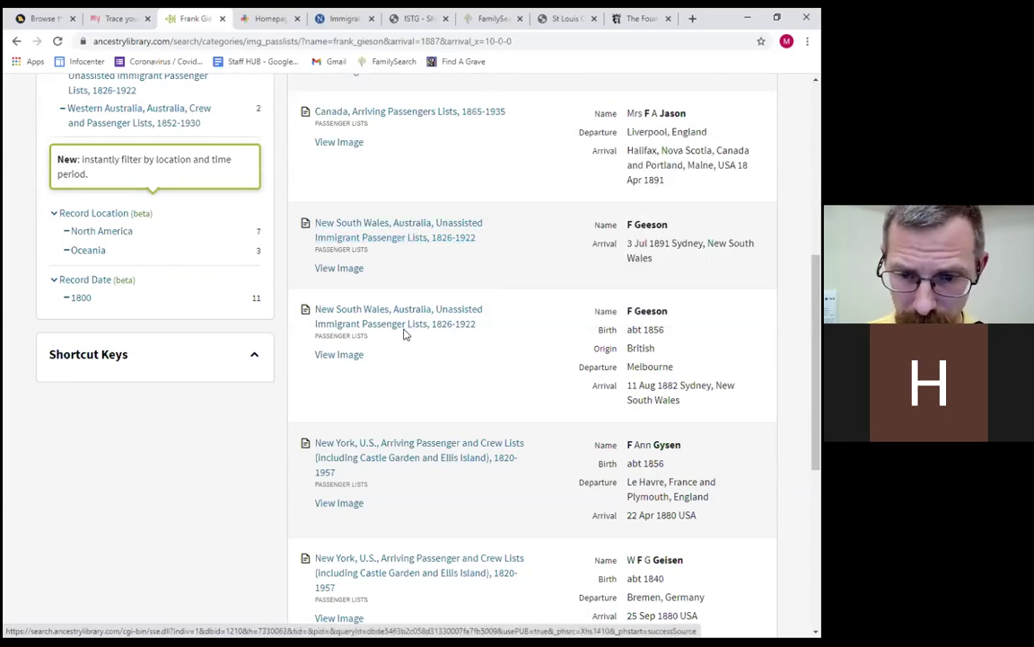
{"action": "scroll", "coordinate": [404, 335], "scroll_direction": "down", "scroll_amount": 1}
{"action": "scroll", "coordinate": [406, 335], "scroll_direction": "down", "scroll_amount": 4}
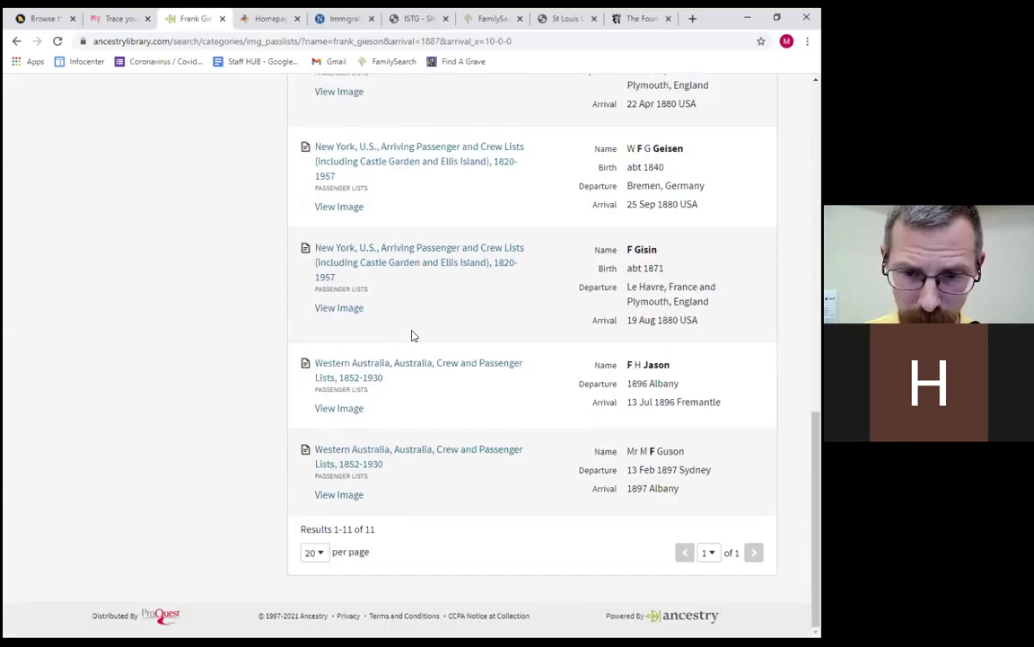
{"action": "scroll", "coordinate": [413, 334], "scroll_direction": "up", "scroll_amount": 4}
{"action": "scroll", "coordinate": [417, 330], "scroll_direction": "up", "scroll_amount": 7}
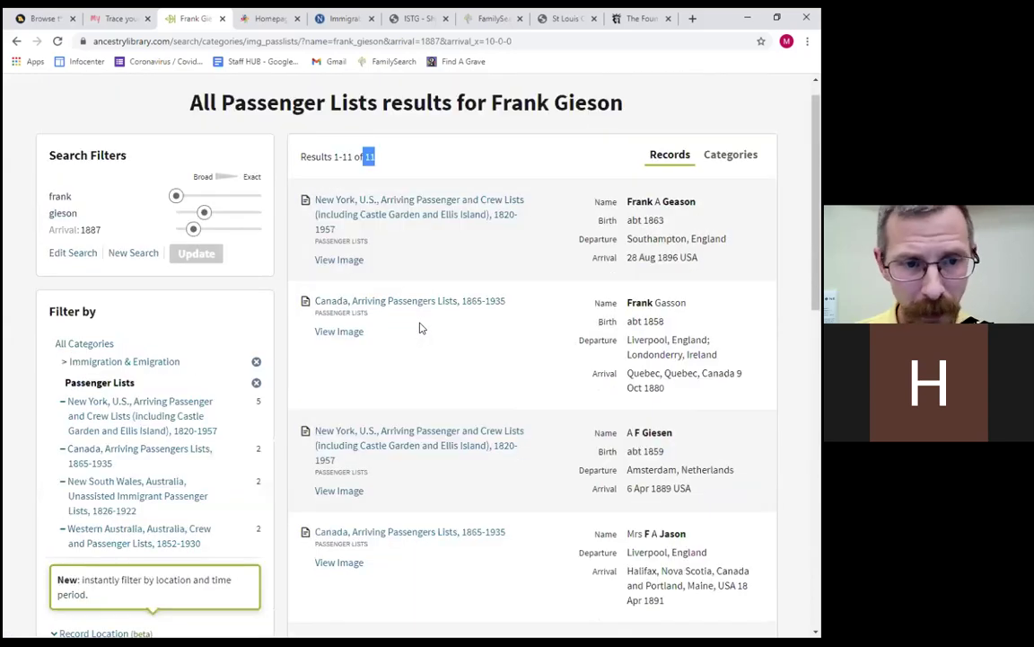
{"action": "scroll", "coordinate": [427, 327], "scroll_direction": "up", "scroll_amount": 1}
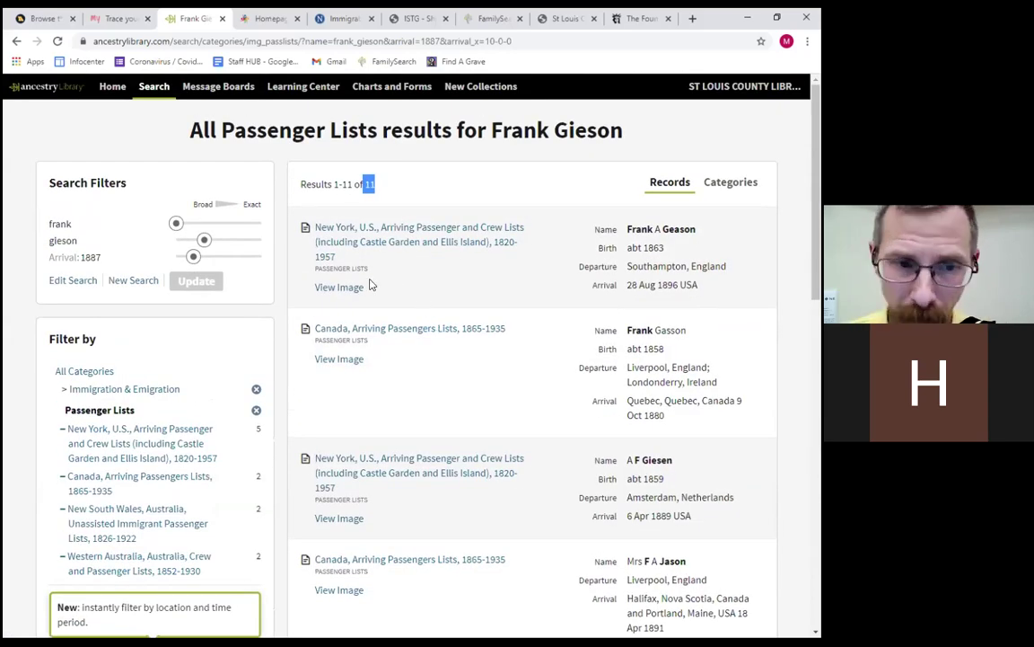
Reopen the search form and change the first name to the wildcard fra*.
{"action": "left_click", "coordinate": [71, 281]}
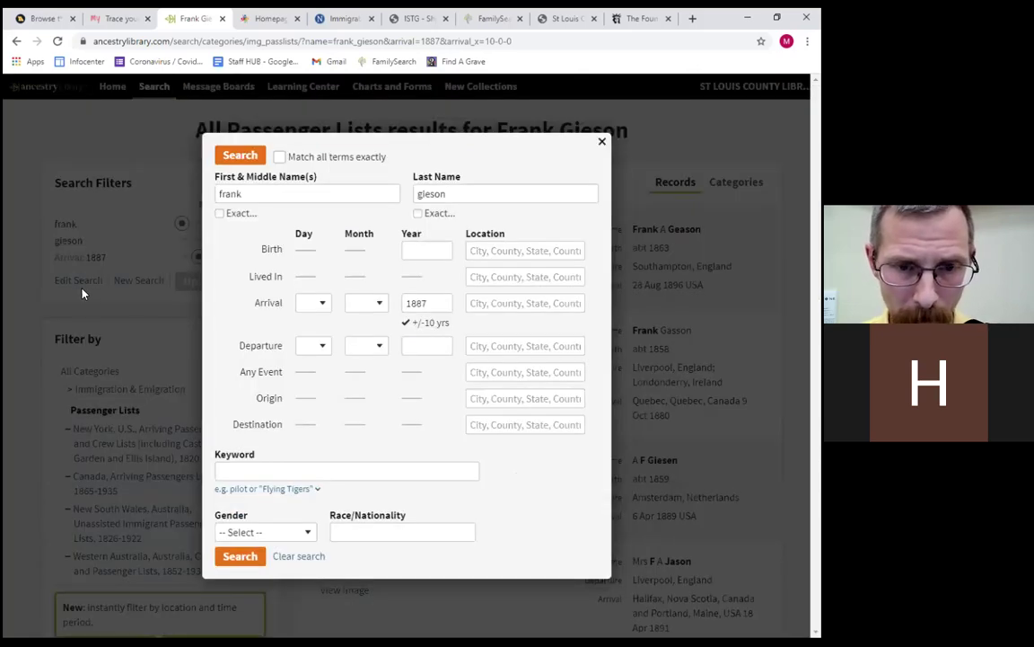
{"action": "left_click", "coordinate": [262, 194]}
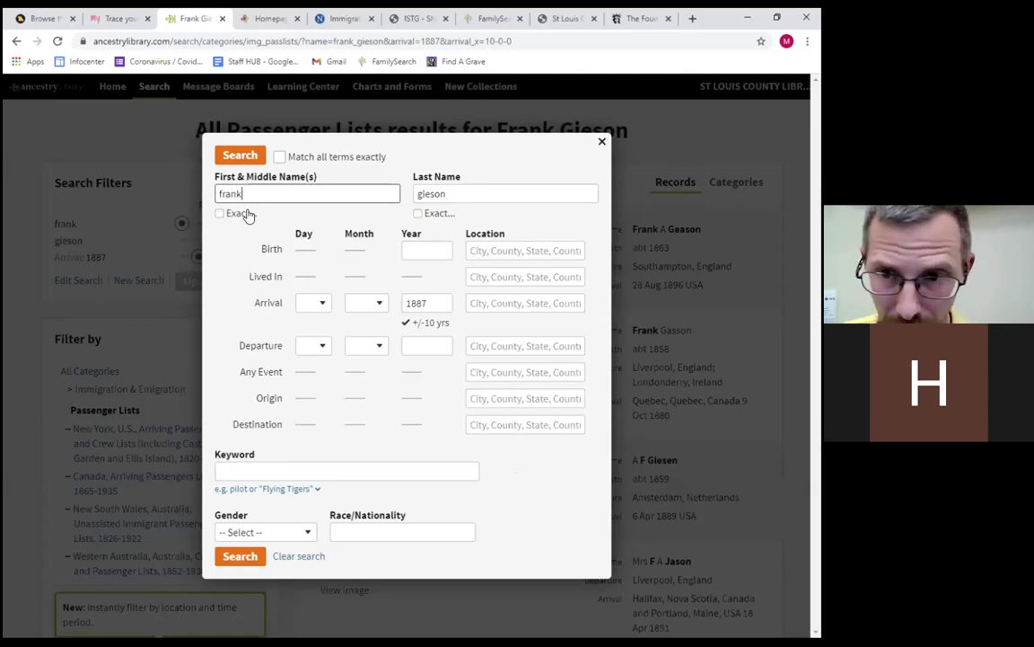
{"action": "key", "text": "BackSpace"}
{"action": "key", "text": "BackSpace"}
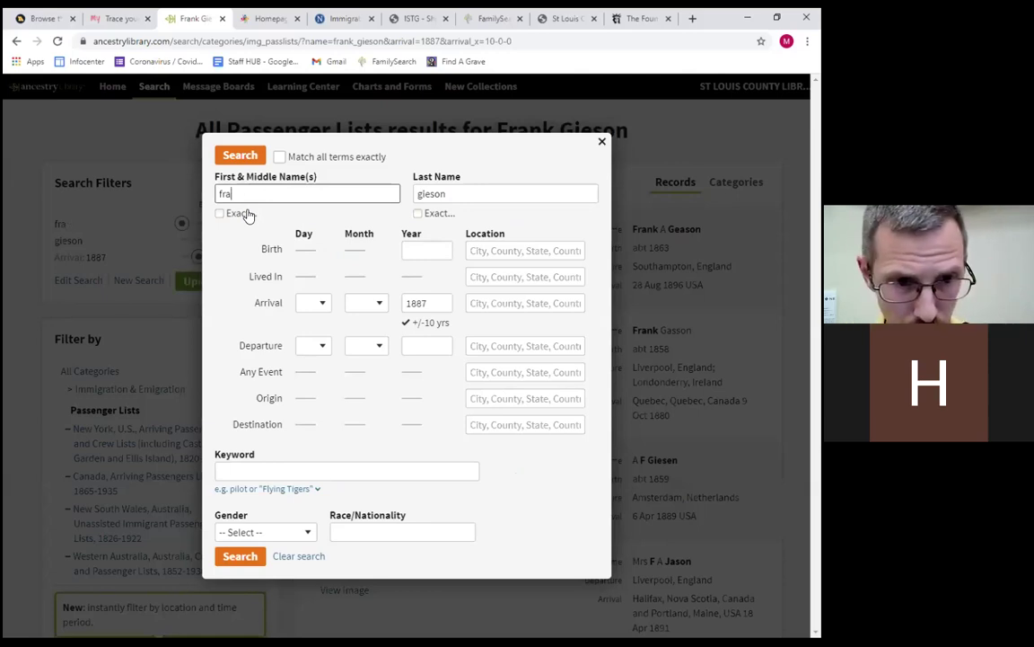
{"action": "type", "text": "*"}
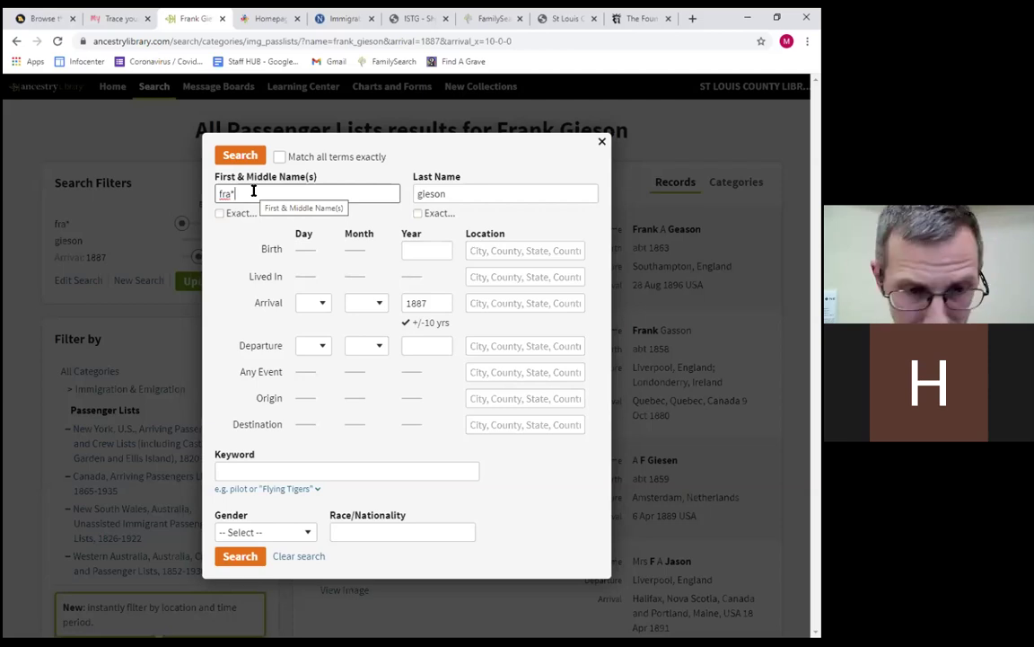
{"action": "left_click", "coordinate": [253, 191]}
{"action": "key", "text": "BackSpace"}
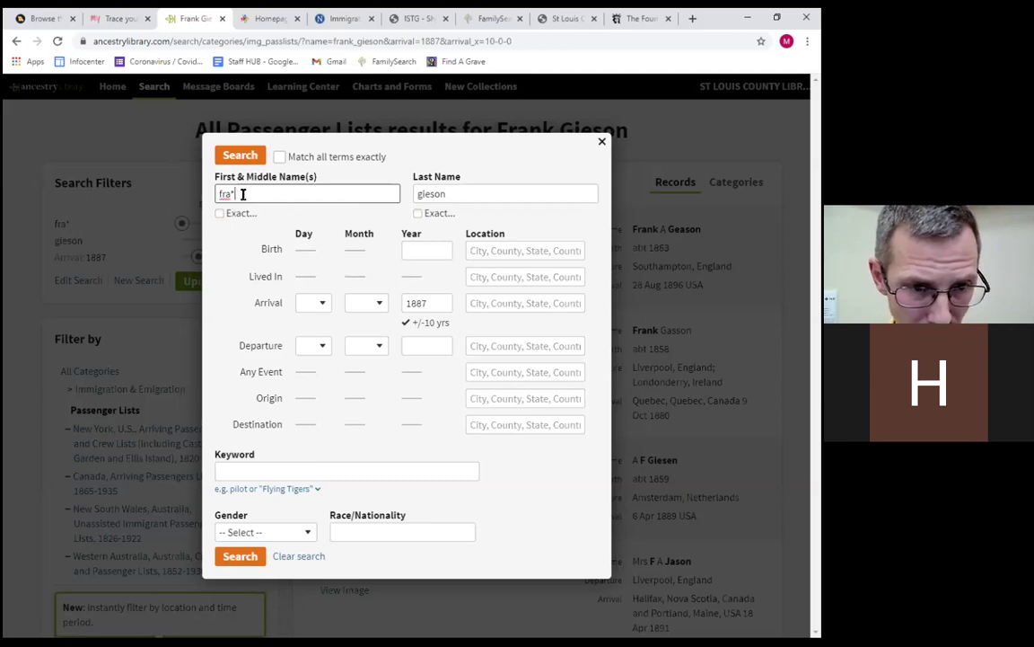
Change the surname to gie*, turn on 'Match all terms exactly', and run the search.
{"action": "left_click", "coordinate": [457, 191]}
{"action": "key", "text": "BackSpace"}
{"action": "key", "text": "BackSpace"}
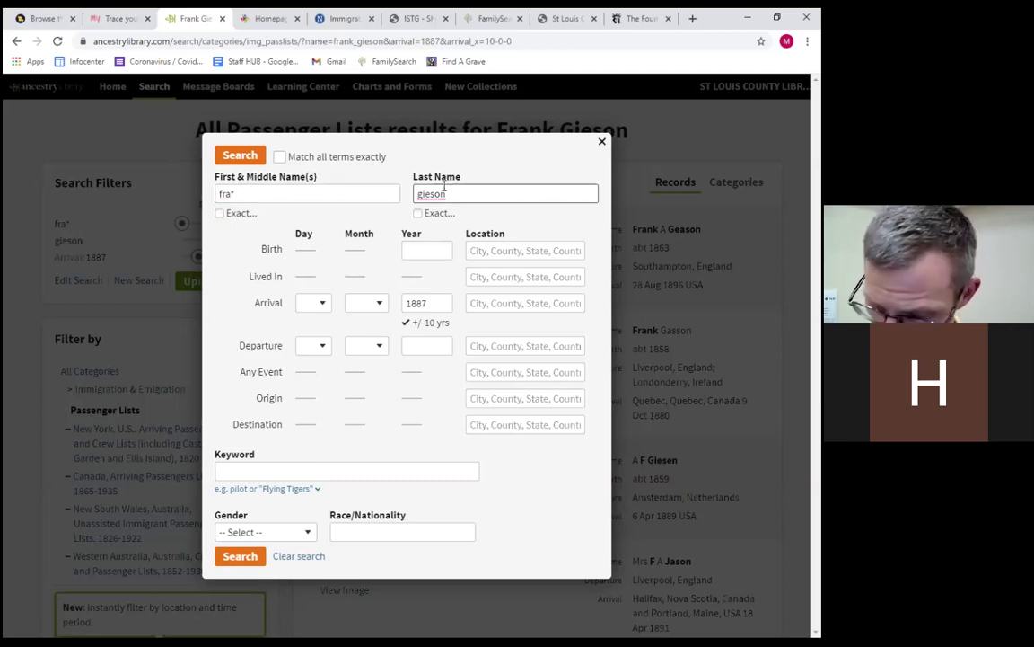
{"action": "key", "text": "BackSpace"}
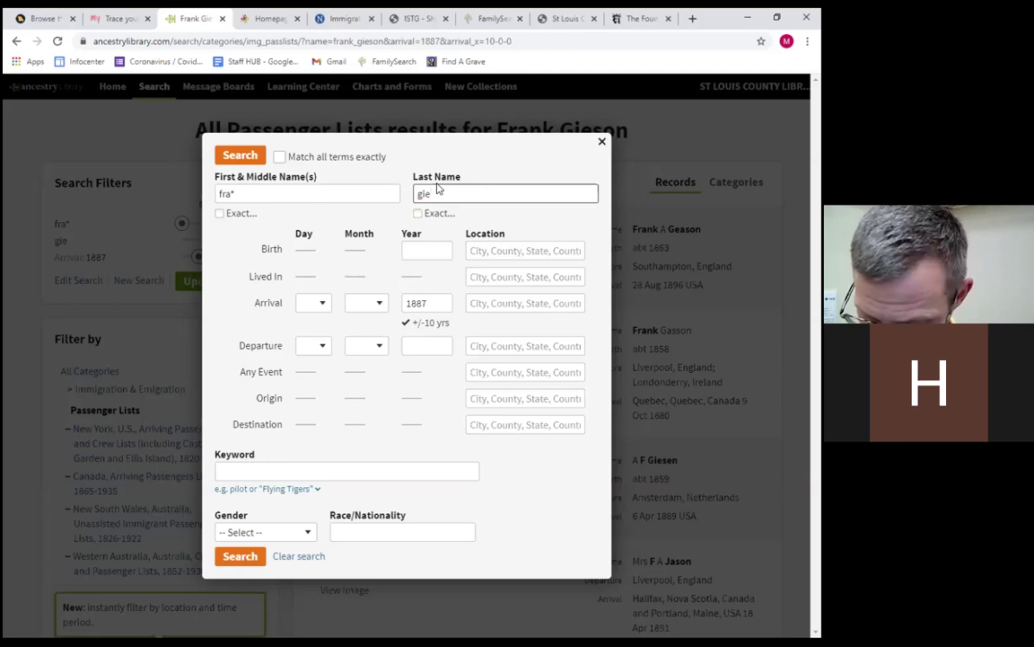
{"action": "type", "text": "*"}
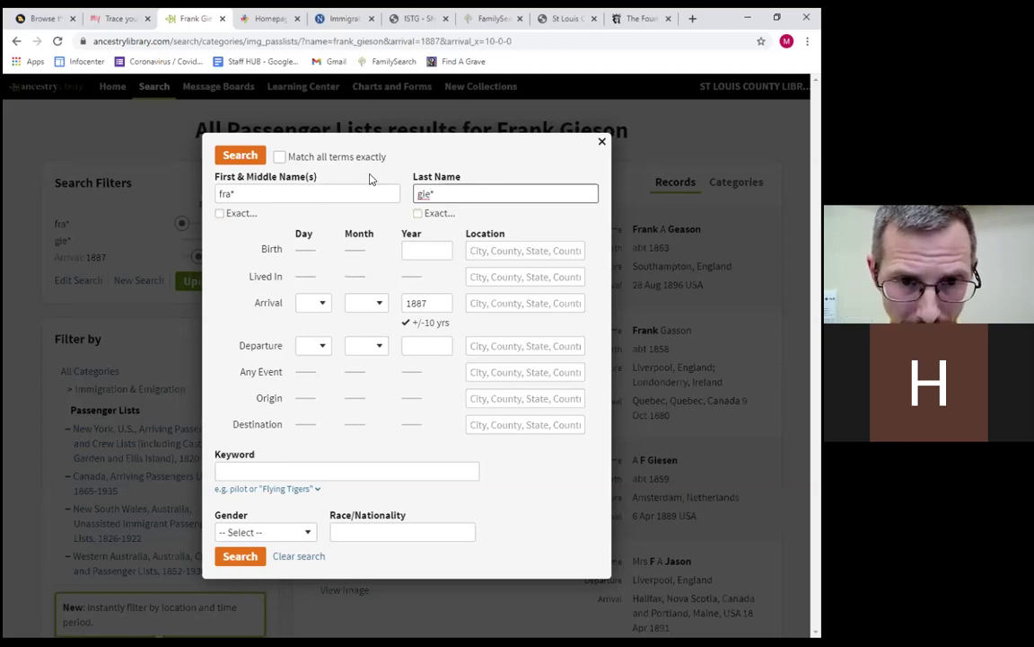
{"action": "left_click", "coordinate": [281, 159]}
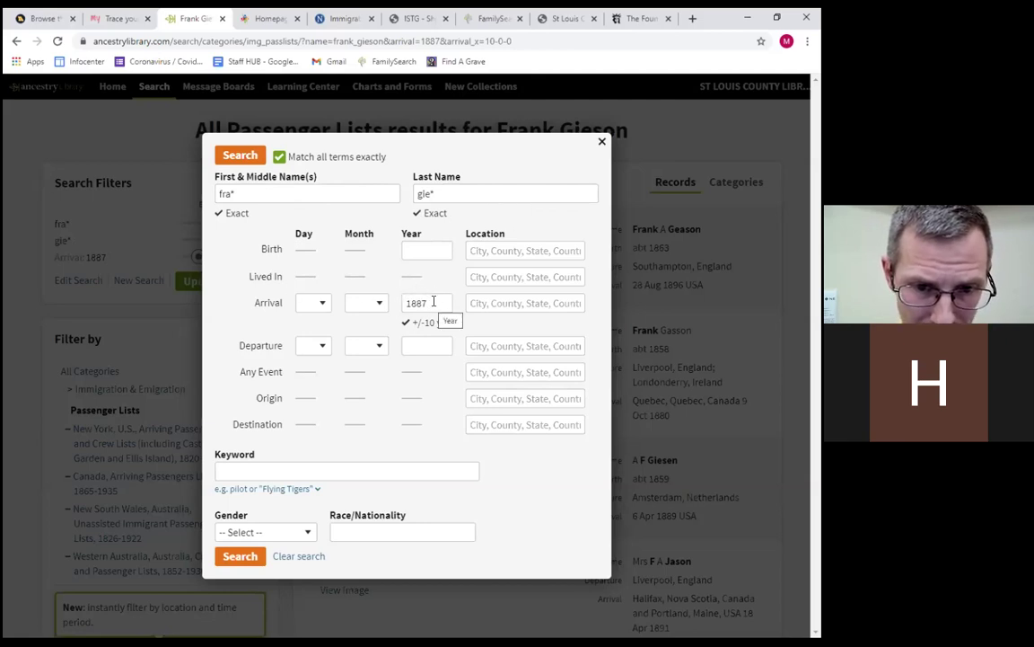
{"action": "left_click", "coordinate": [239, 156]}
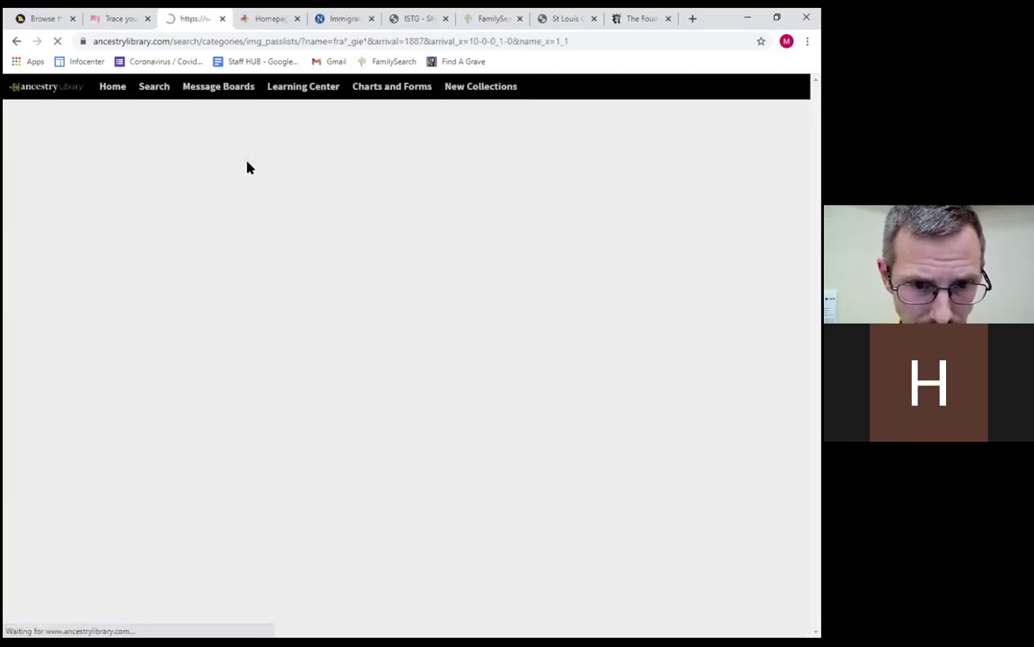
{"action": "scroll", "coordinate": [529, 309], "scroll_direction": "down", "scroll_amount": 5}
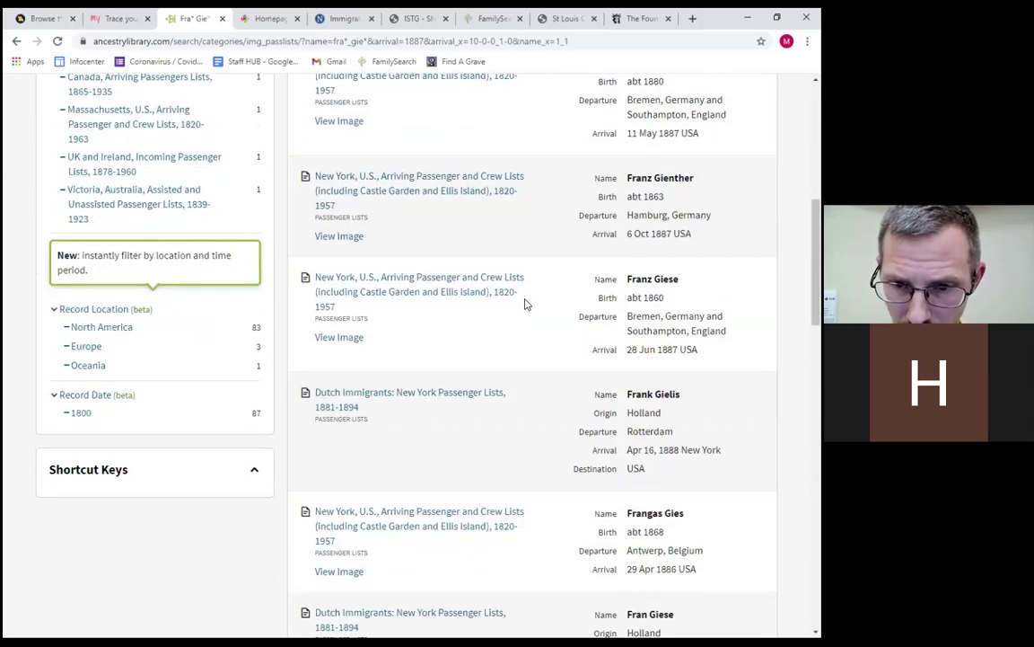
{"action": "scroll", "coordinate": [526, 304], "scroll_direction": "down", "scroll_amount": 4}
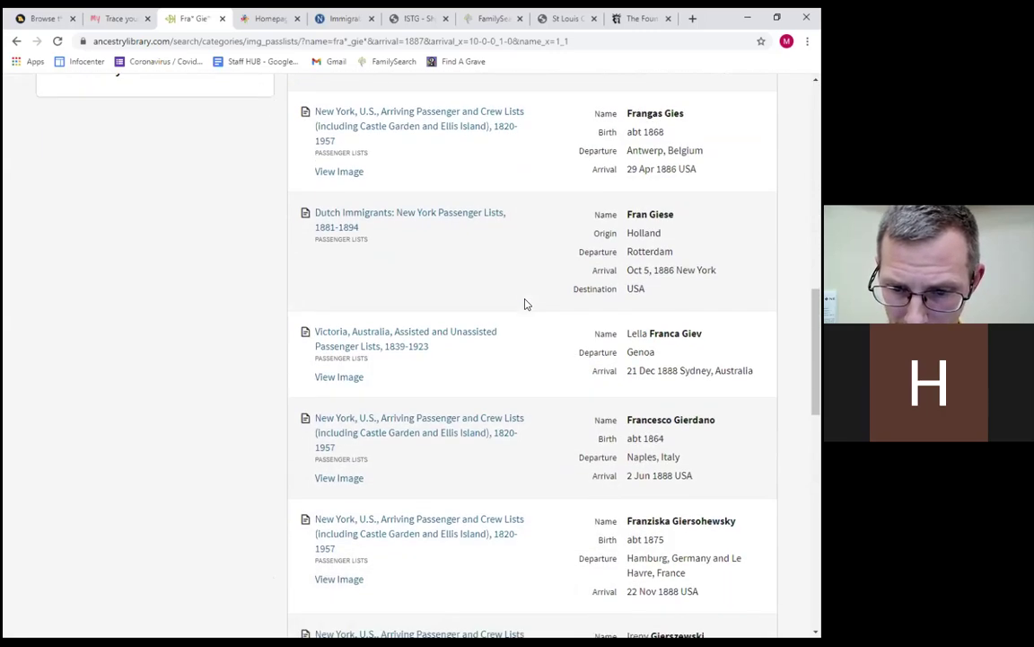
{"action": "scroll", "coordinate": [527, 304], "scroll_direction": "down", "scroll_amount": 6}
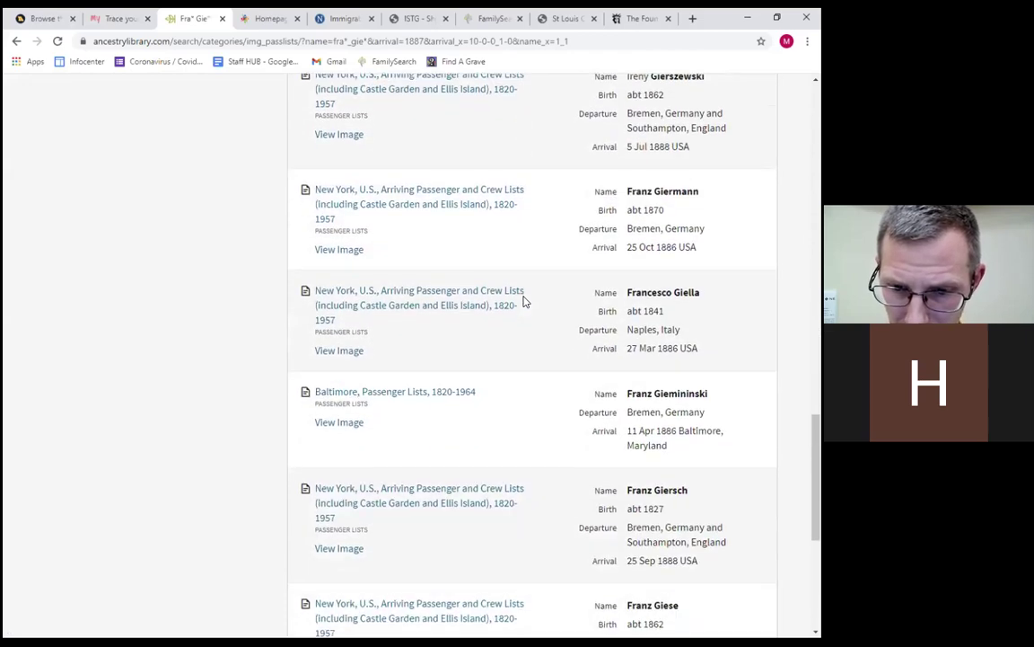
{"action": "scroll", "coordinate": [526, 303], "scroll_direction": "down", "scroll_amount": 4}
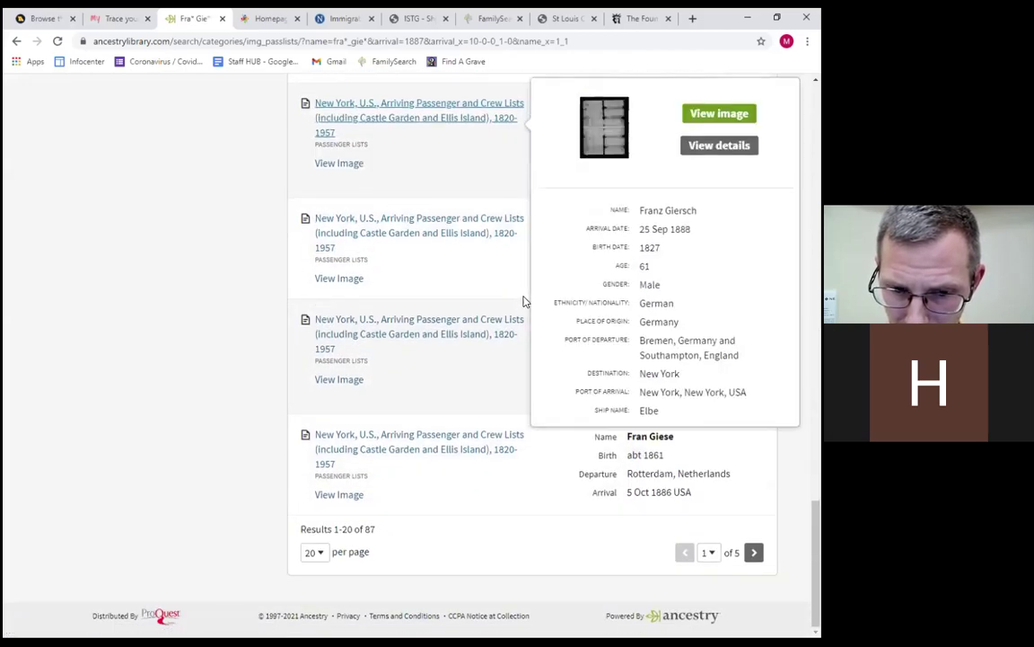
{"action": "scroll", "coordinate": [474, 351], "scroll_direction": "up", "scroll_amount": 2}
{"action": "scroll", "coordinate": [473, 352], "scroll_direction": "down", "scroll_amount": 2}
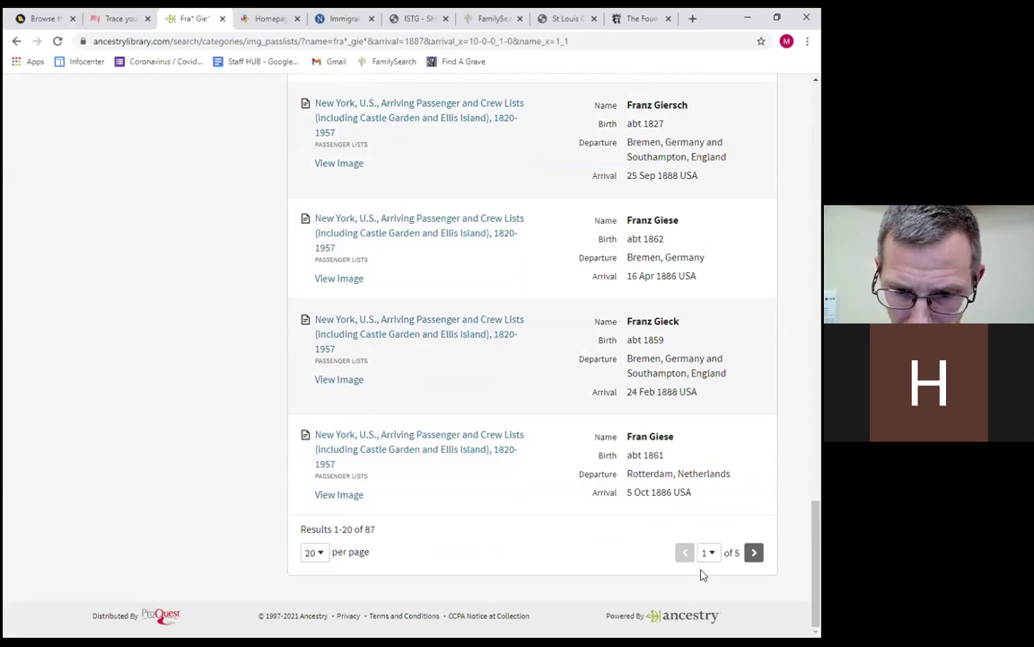
{"action": "scroll", "coordinate": [454, 471], "scroll_direction": "up", "scroll_amount": 20}
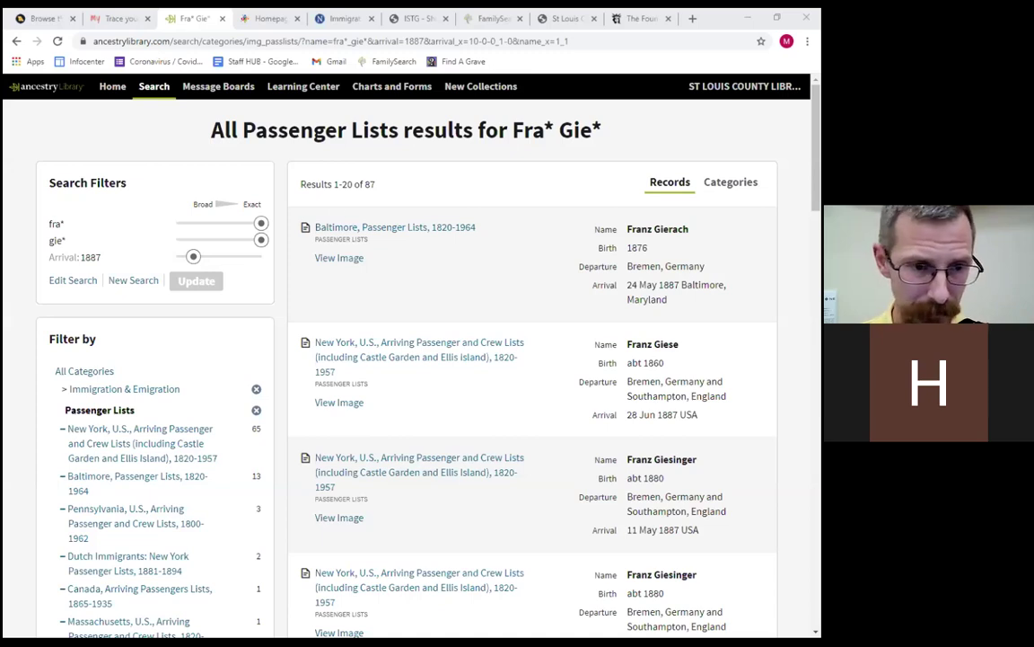
Change the arrival year from 1887 to 1894 with a ±2 years range and rerun the search.
{"action": "left_click", "coordinate": [68, 280]}
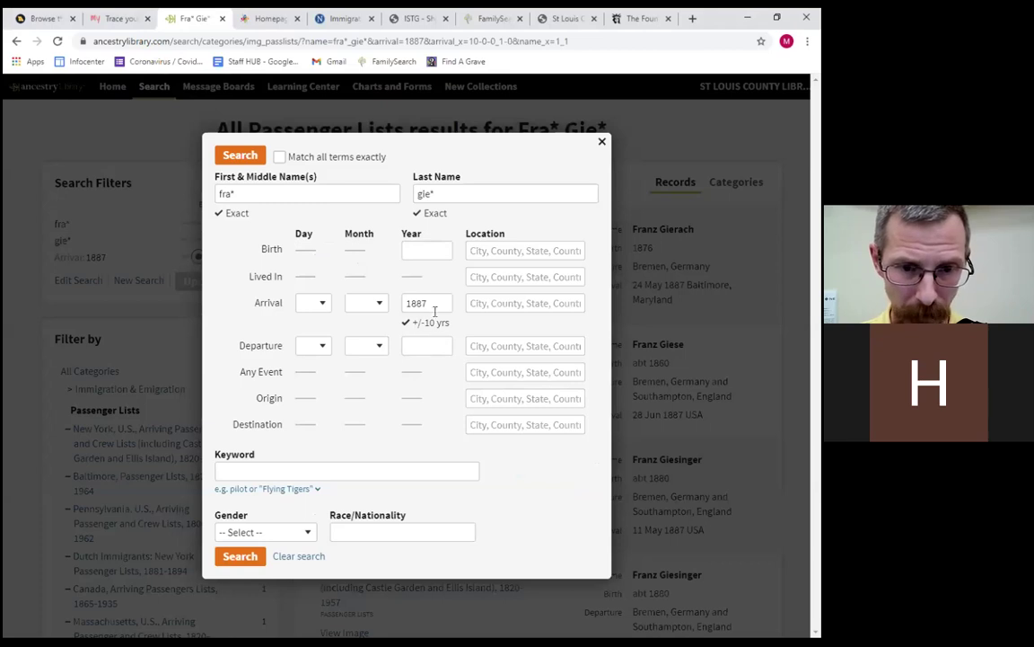
{"action": "left_click_drag", "start_coordinate": [431, 303], "coordinate": [379, 307]}
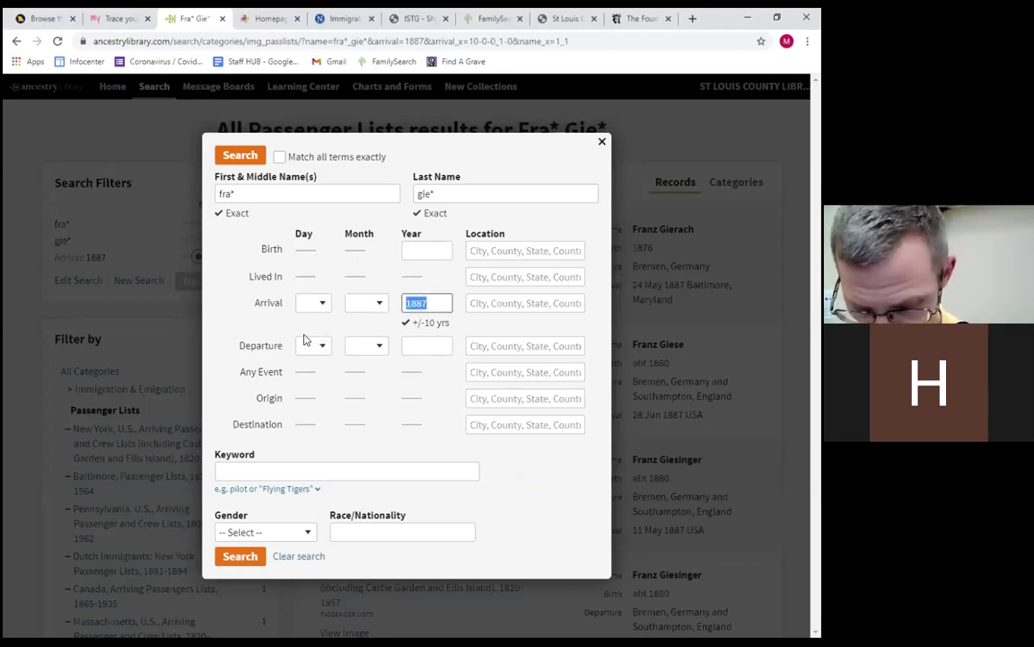
{"action": "type", "text": "1894"}
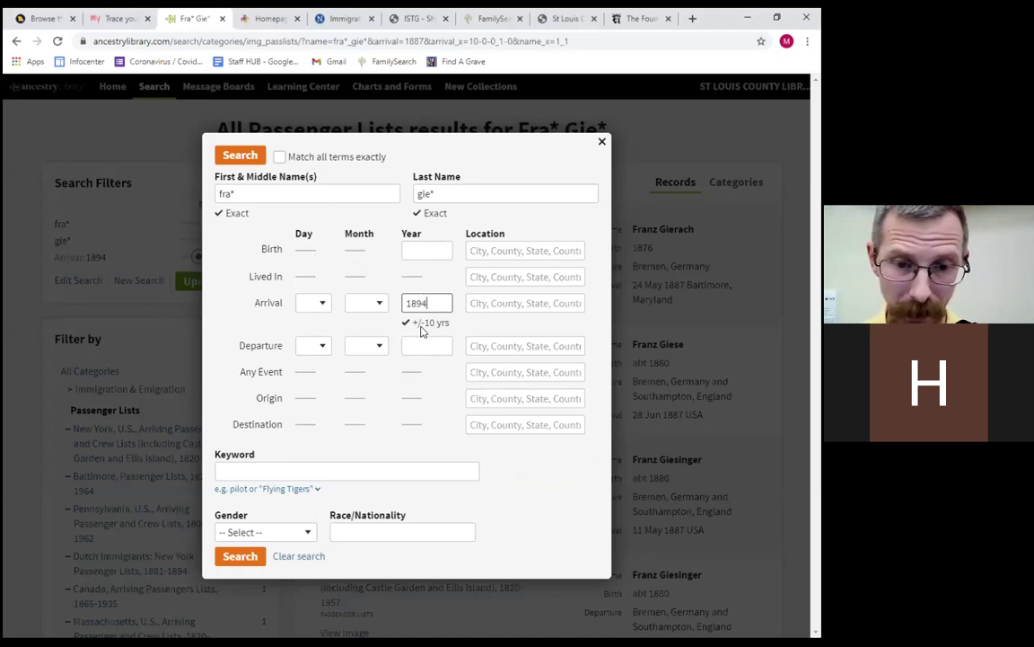
{"action": "left_click", "coordinate": [430, 324]}
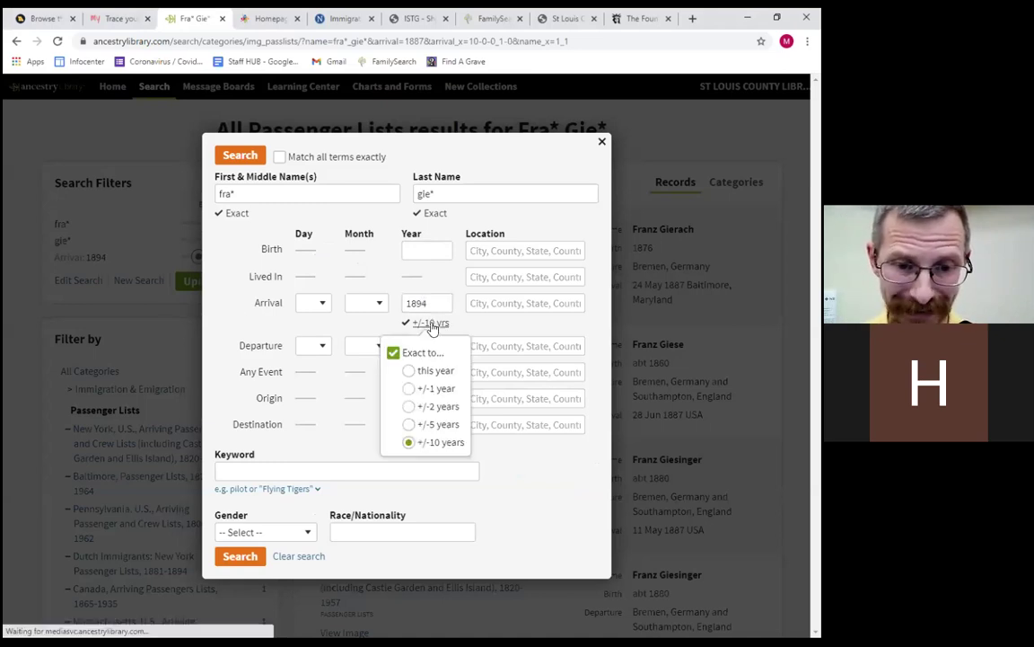
{"action": "left_click", "coordinate": [409, 407]}
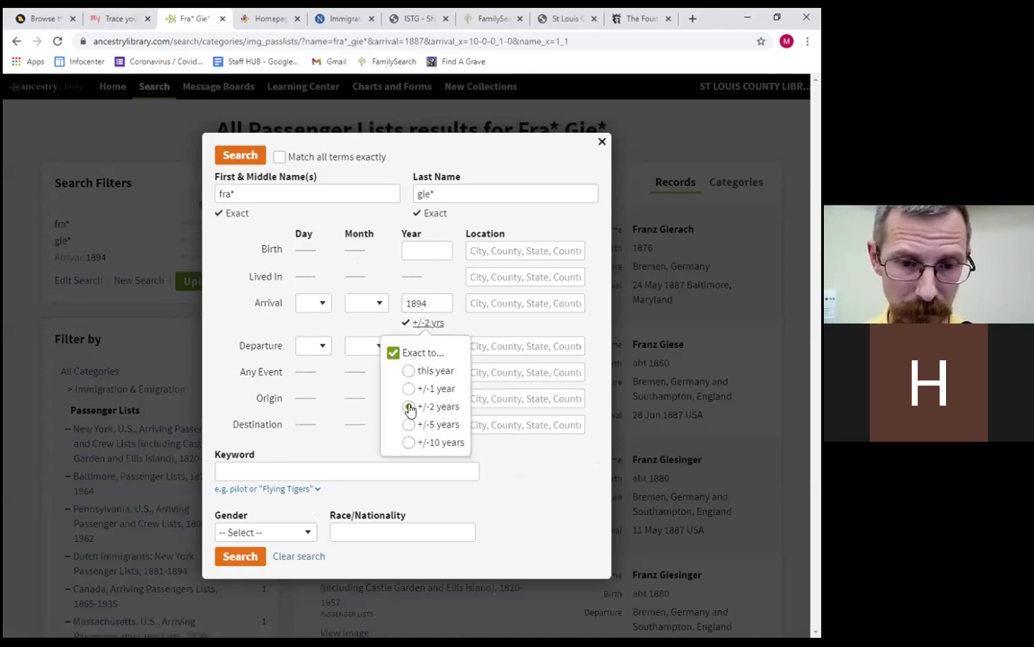
{"action": "left_click", "coordinate": [239, 557]}
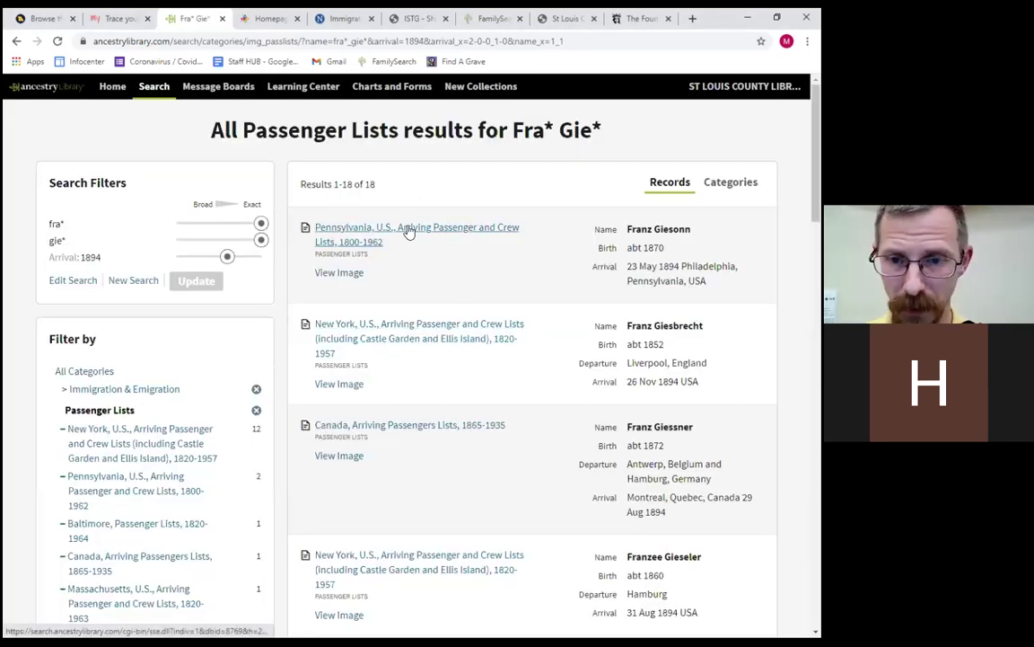
Preview the top result: Franz Giesonn, arriving Philadelphia 23 May 1894 from Hamburg on the California.
{"action": "mouse_move", "coordinate": [411, 232]}
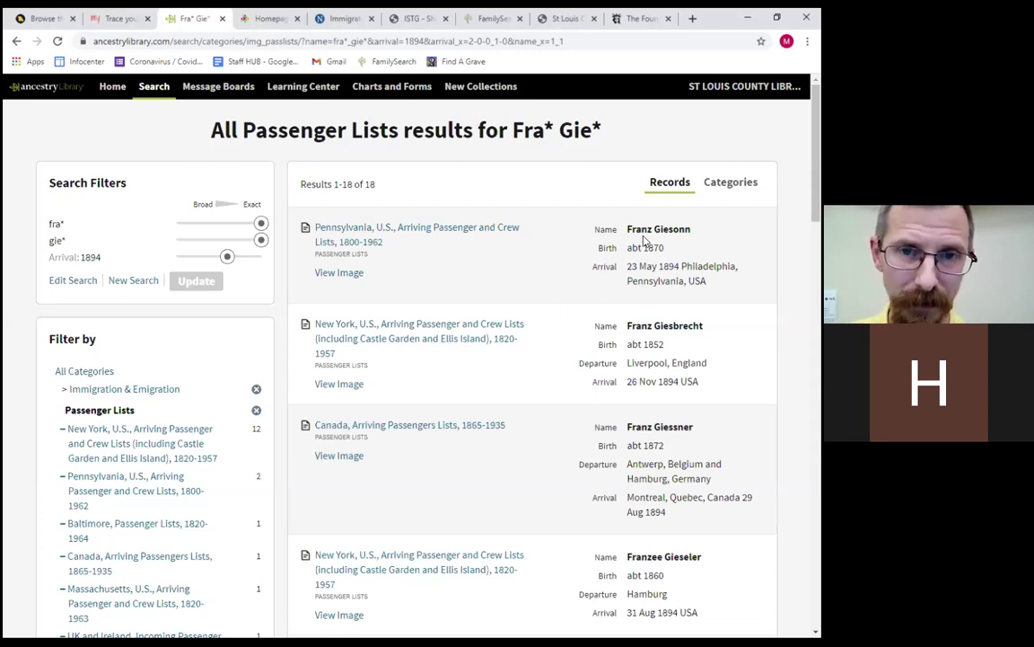
{"action": "left_click_drag", "start_coordinate": [652, 227], "coordinate": [648, 227]}
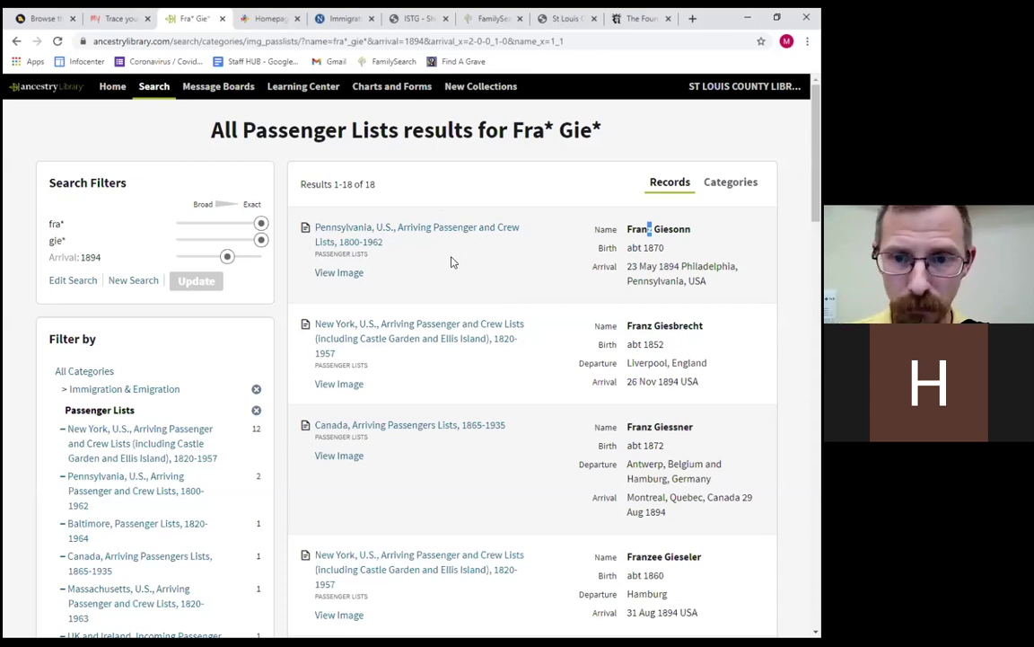
{"action": "mouse_move", "coordinate": [446, 229]}
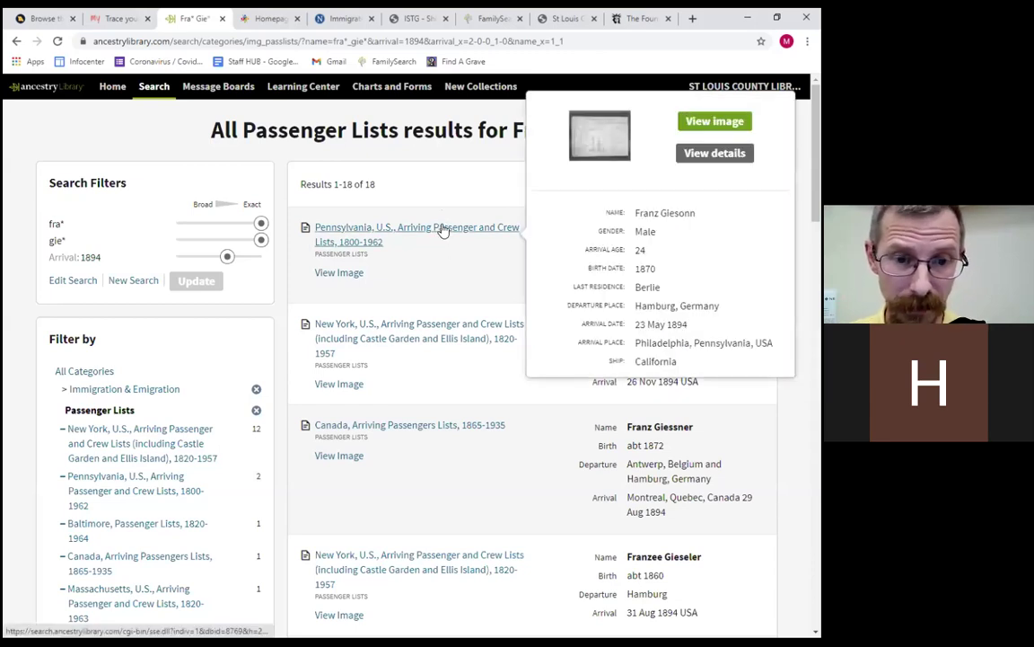
Open Franz Giesonn's record and view its 1894 Philadelphia manifest image, page 505 of 587.
{"action": "left_click", "coordinate": [443, 230]}
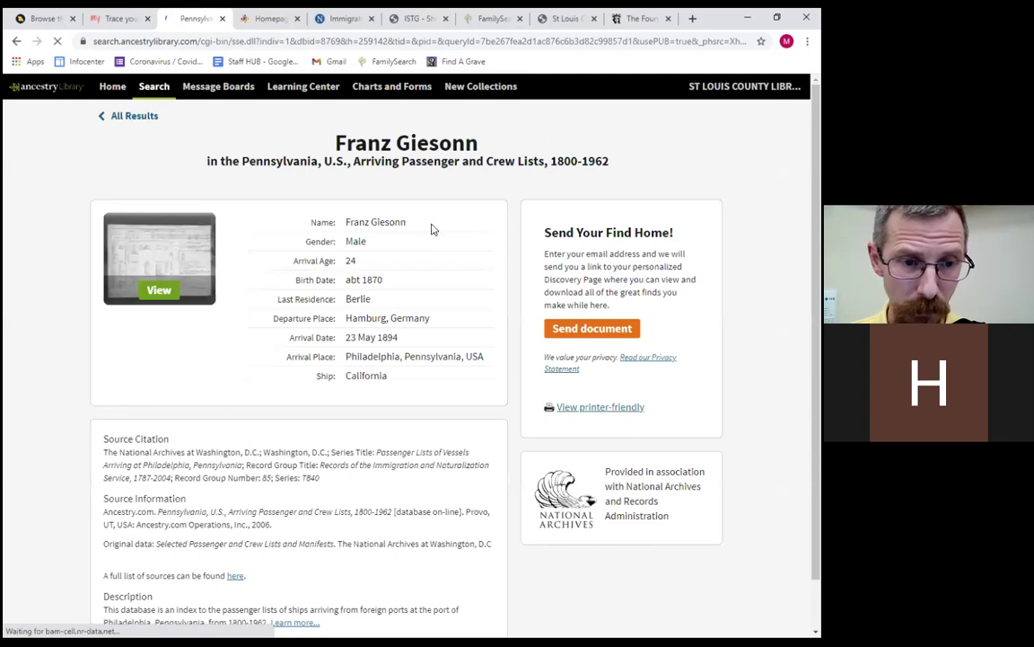
{"action": "left_click", "coordinate": [158, 290]}
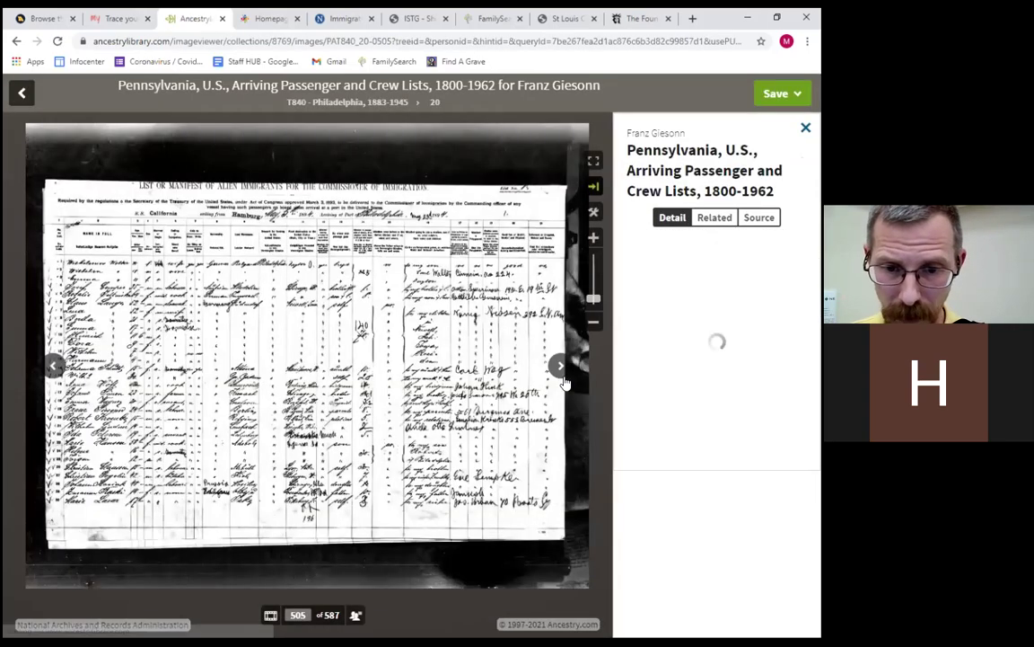
{"action": "left_click", "coordinate": [672, 217]}
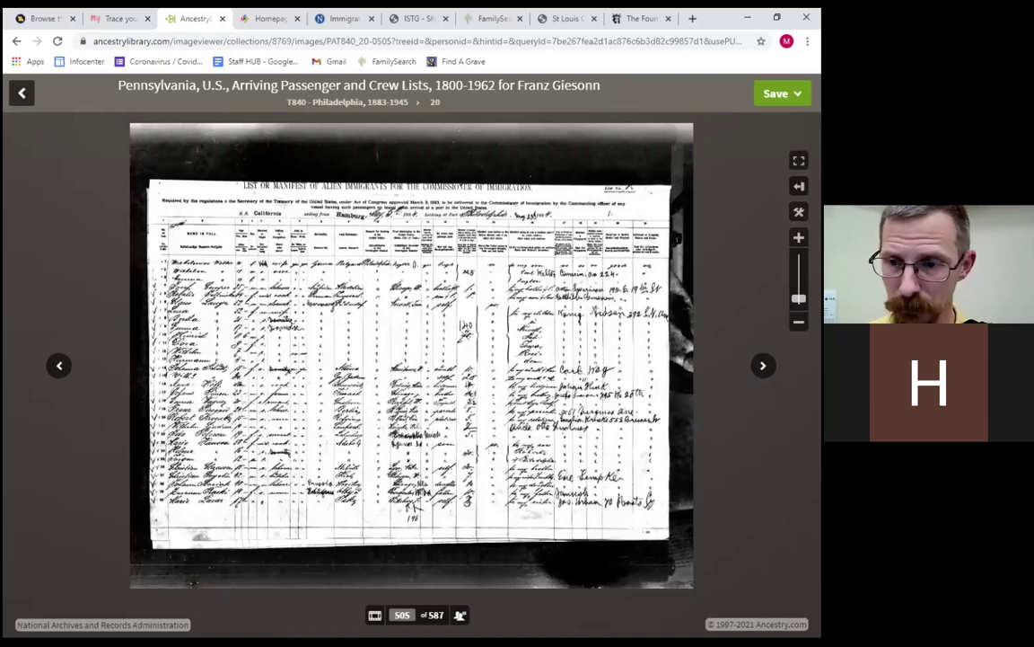
{"action": "scroll", "coordinate": [417, 355], "scroll_direction": "up", "scroll_amount": 4}
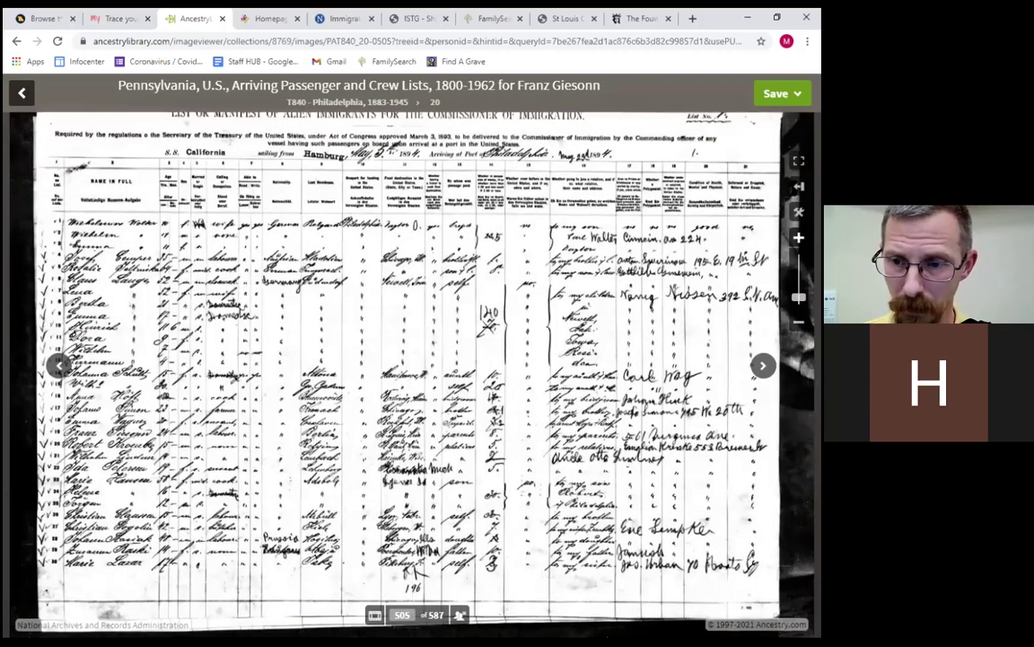
{"action": "scroll", "coordinate": [454, 373], "scroll_direction": "up", "scroll_amount": 1}
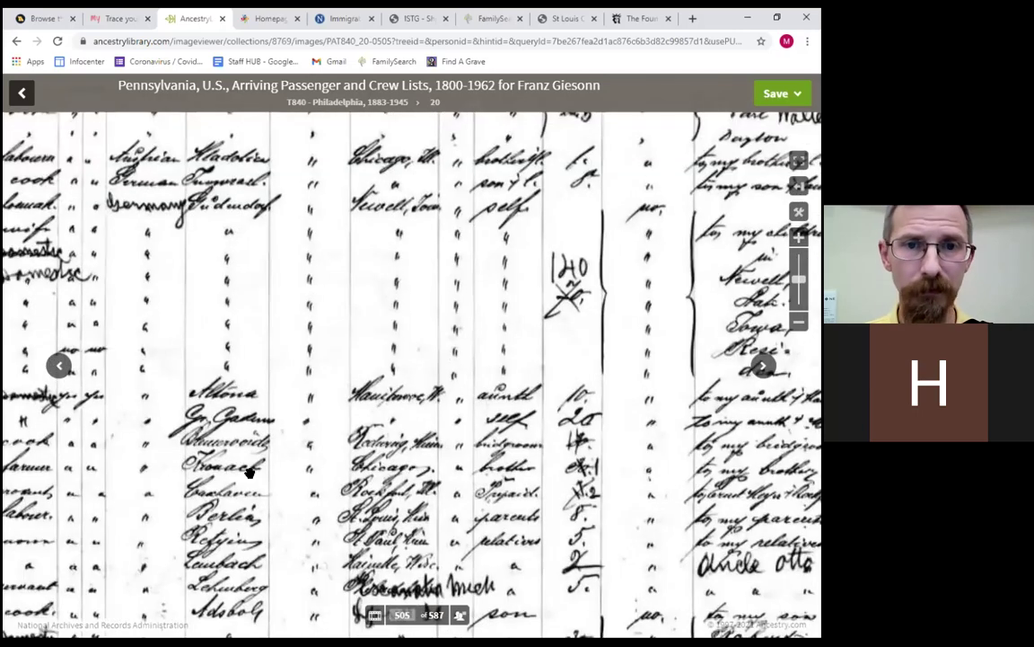
{"action": "scroll", "coordinate": [454, 373], "scroll_direction": "up", "scroll_amount": 1}
{"action": "key", "text": "Down"}
{"action": "key", "text": "Left"}
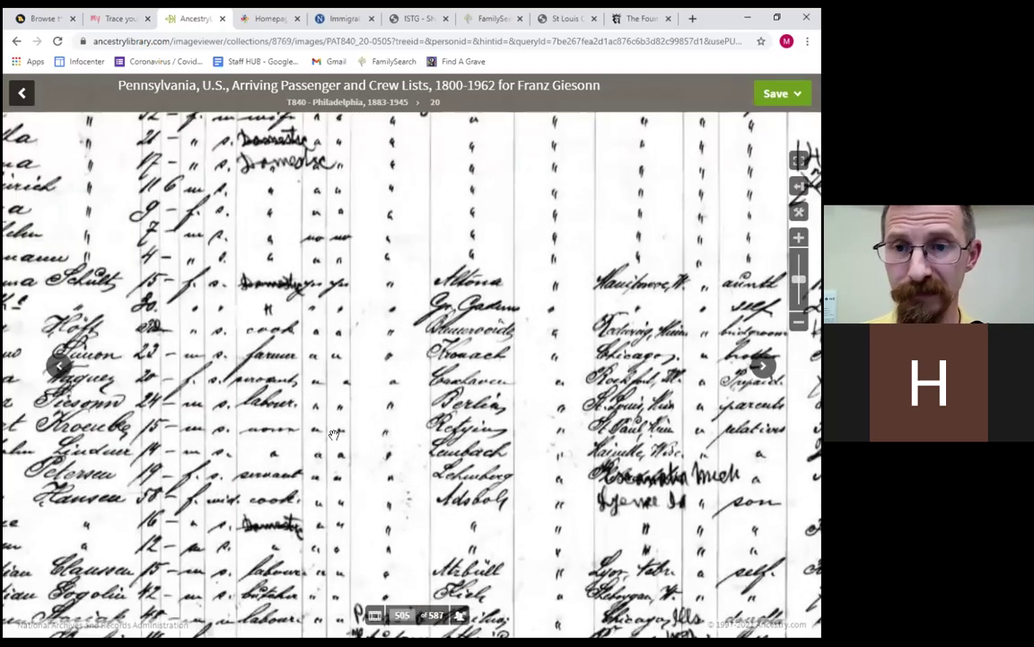
{"action": "key", "text": "Left"}
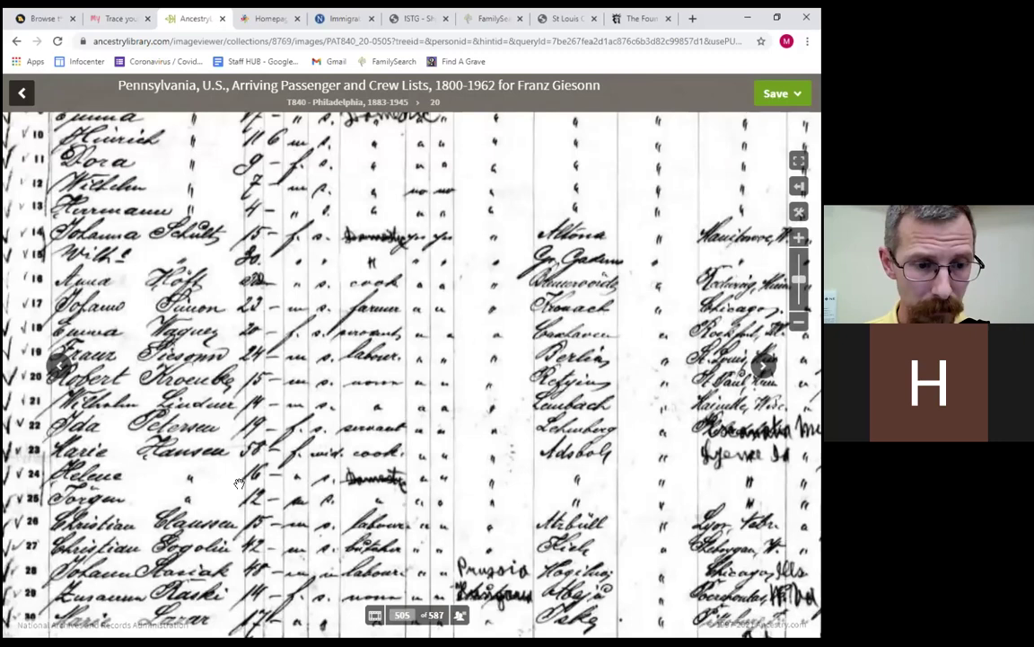
{"action": "key", "text": "Down"}
{"action": "key", "text": "Left"}
{"action": "key", "text": "Down"}
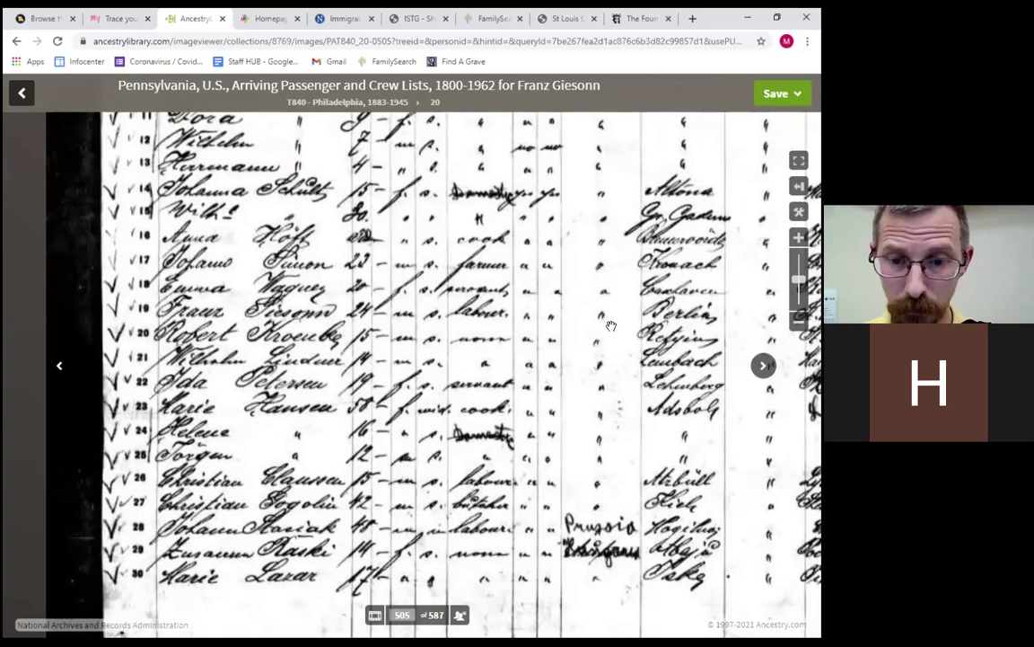
Pan right to his age 24, labourer from Berlin, destination St. Louis columns.
{"action": "left_click_drag", "start_coordinate": [529, 293], "coordinate": [460, 282]}
{"action": "left_click_drag", "start_coordinate": [586, 299], "coordinate": [514, 286]}
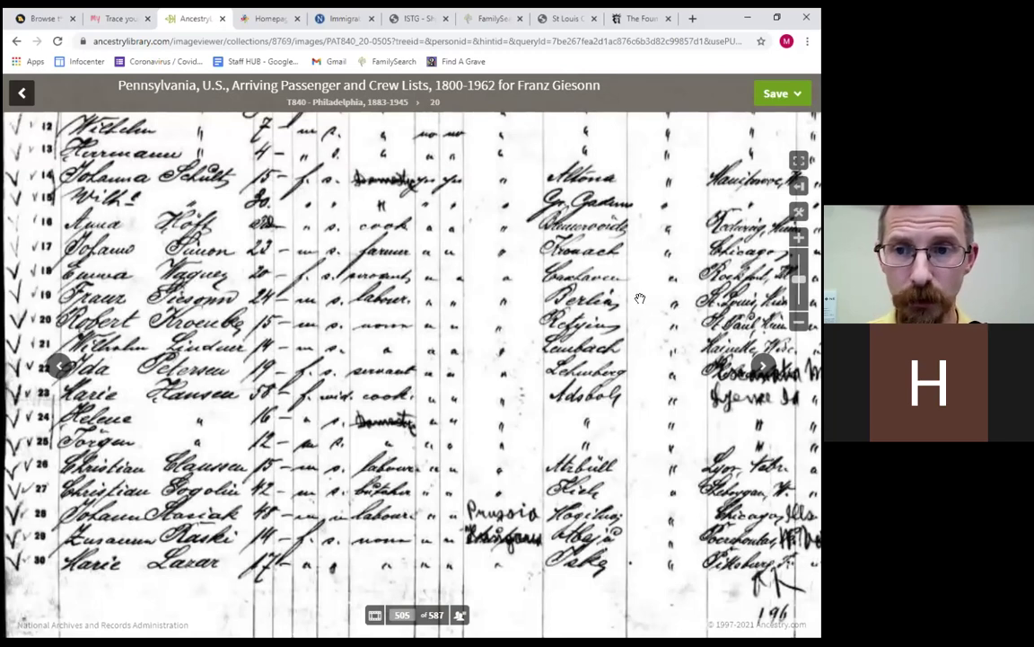
{"action": "left_click_drag", "start_coordinate": [622, 308], "coordinate": [599, 332]}
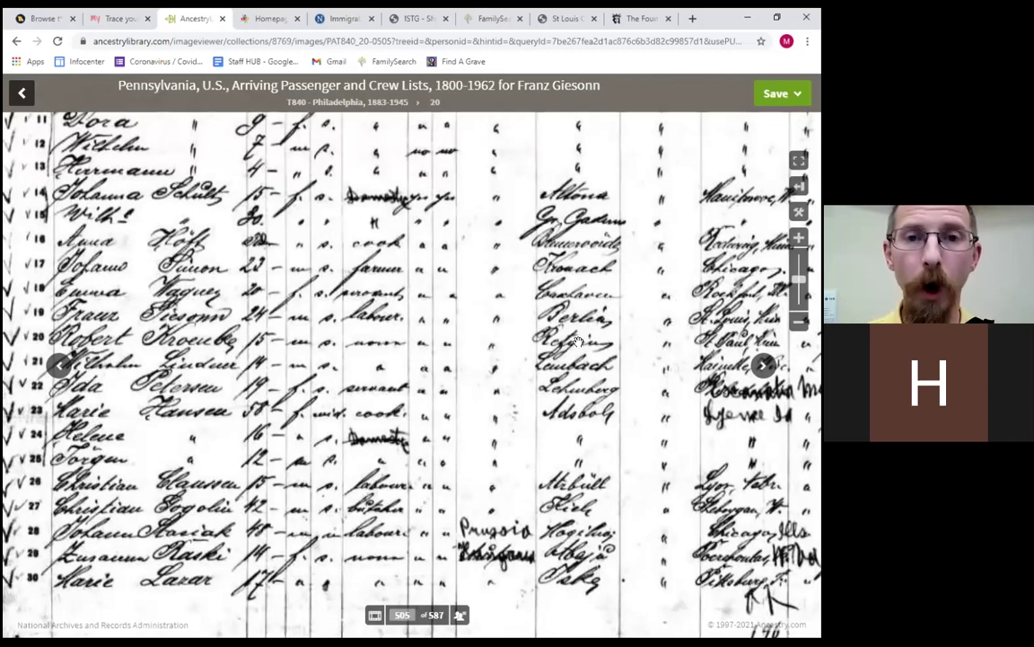
{"action": "left_click_drag", "start_coordinate": [578, 342], "coordinate": [559, 346]}
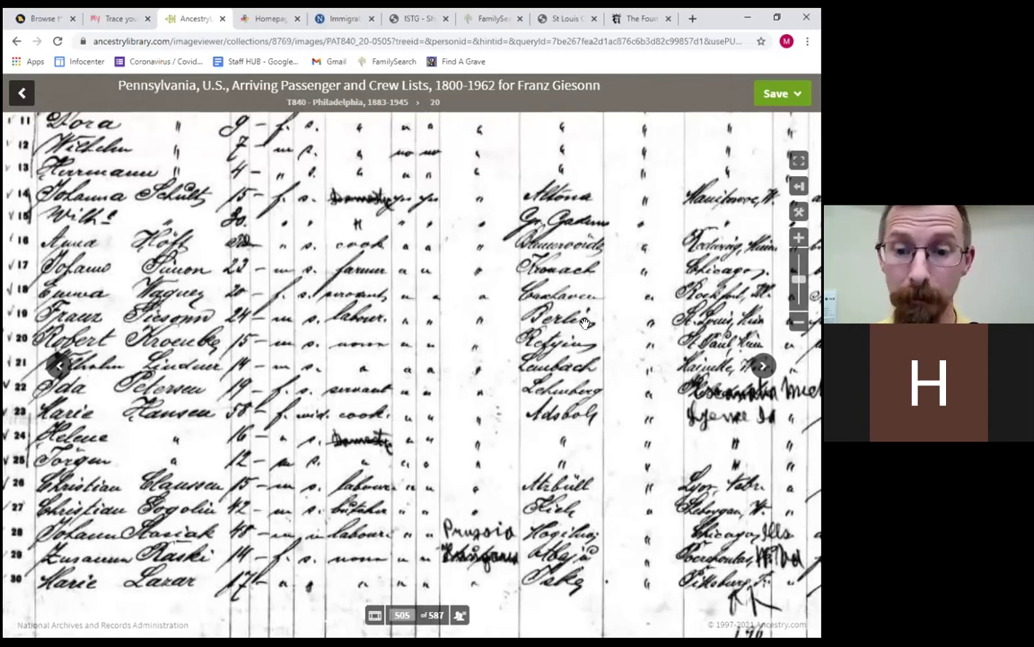
{"action": "scroll", "coordinate": [511, 299], "scroll_direction": "up", "scroll_amount": 1}
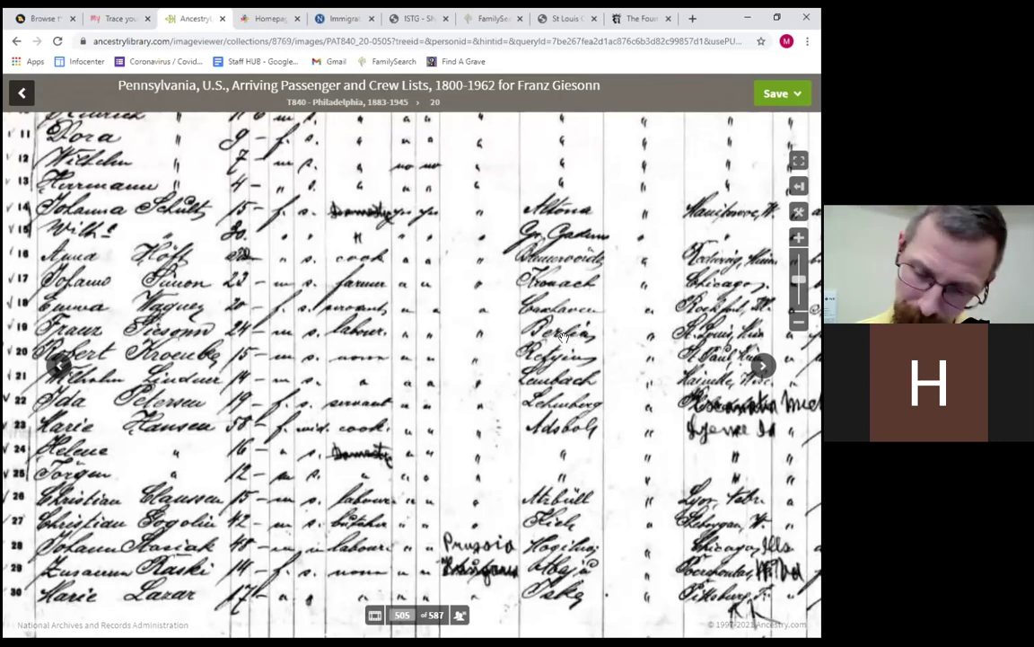
{"action": "scroll", "coordinate": [557, 323], "scroll_direction": "right", "scroll_amount": 2}
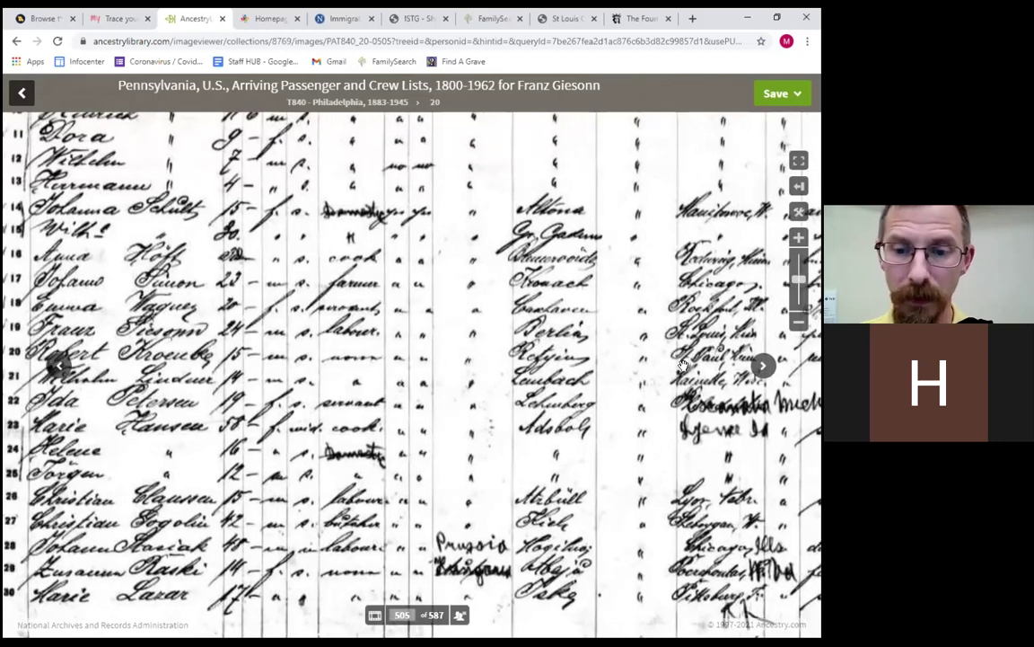
{"action": "scroll", "coordinate": [602, 352], "scroll_direction": "right", "scroll_amount": 4}
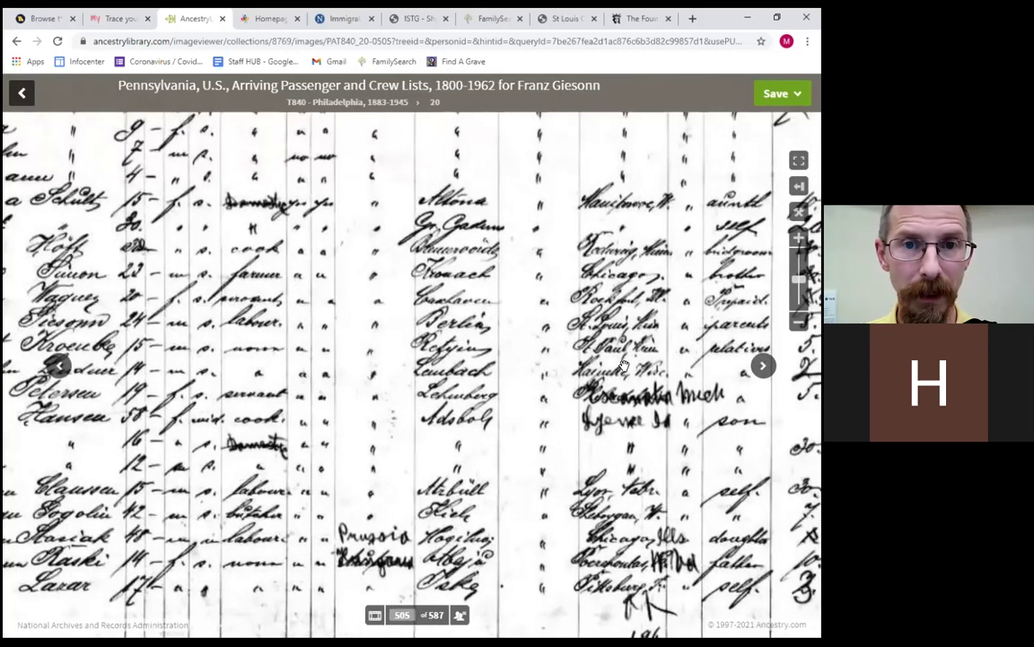
Zoom in and pan to the relationship columns showing he was joining his parents in St. Louis.
{"action": "scroll", "coordinate": [521, 337], "scroll_direction": "right", "scroll_amount": 2}
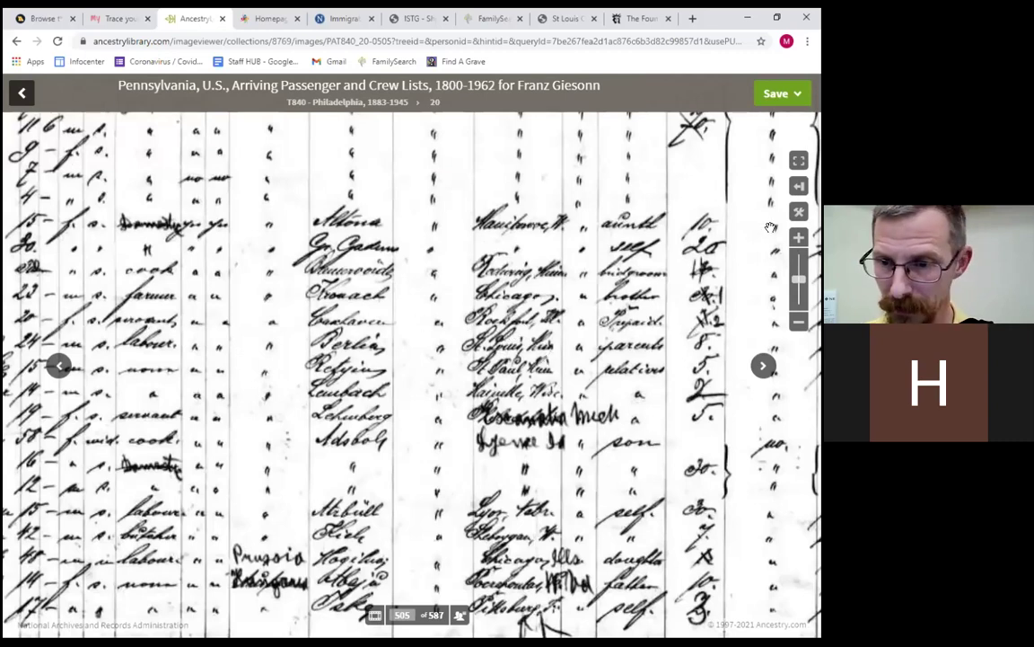
{"action": "scroll", "coordinate": [720, 213], "scroll_direction": "up", "scroll_amount": 1}
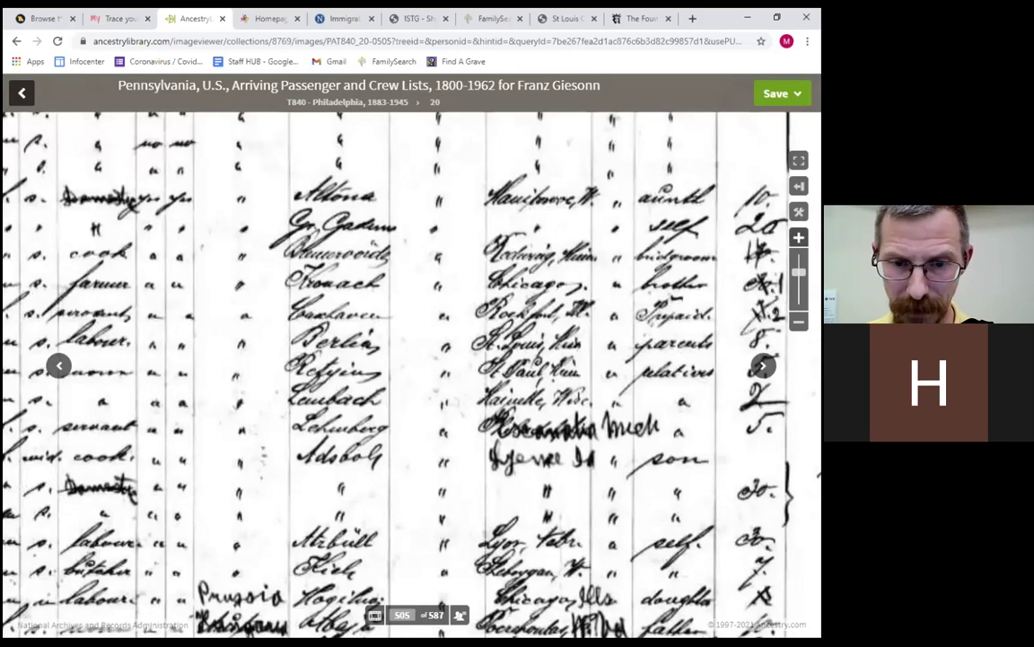
{"action": "left_click_drag", "start_coordinate": [528, 332], "coordinate": [414, 312]}
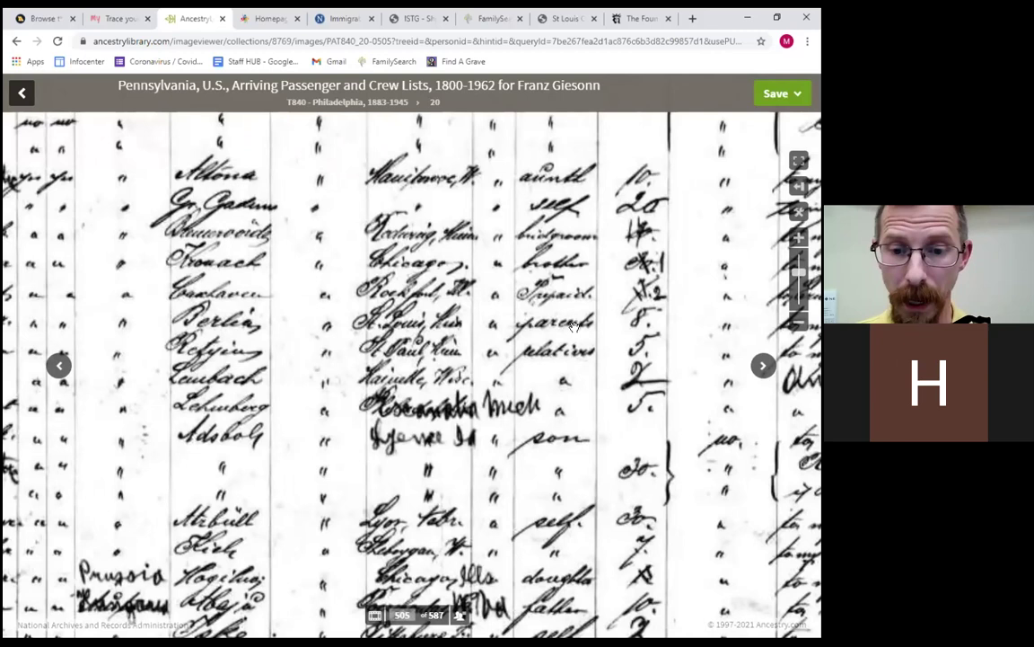
{"action": "key", "text": "Right"}
{"action": "key", "text": "Right"}
{"action": "key", "text": "Right"}
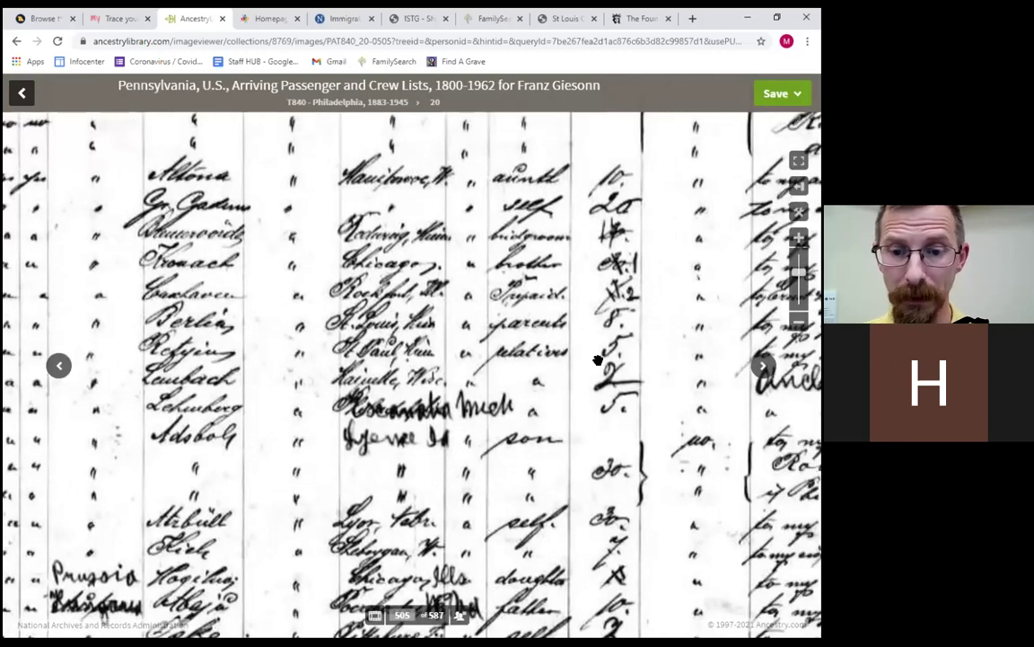
{"action": "key", "text": "Up"}
{"action": "key", "text": "Up"}
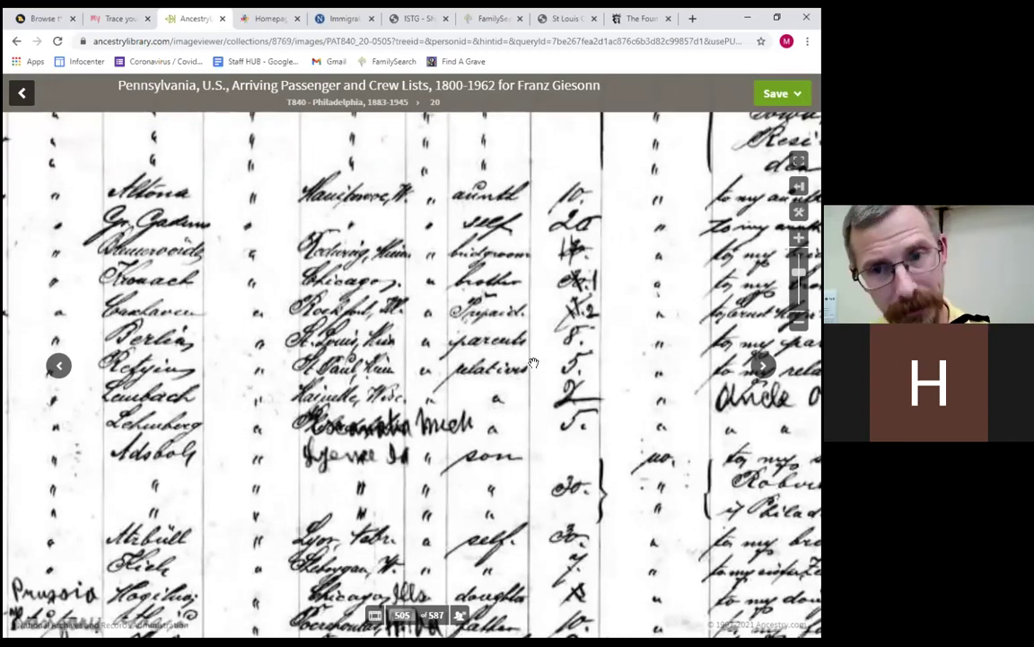
{"action": "left_click_drag", "start_coordinate": [533, 360], "coordinate": [505, 361]}
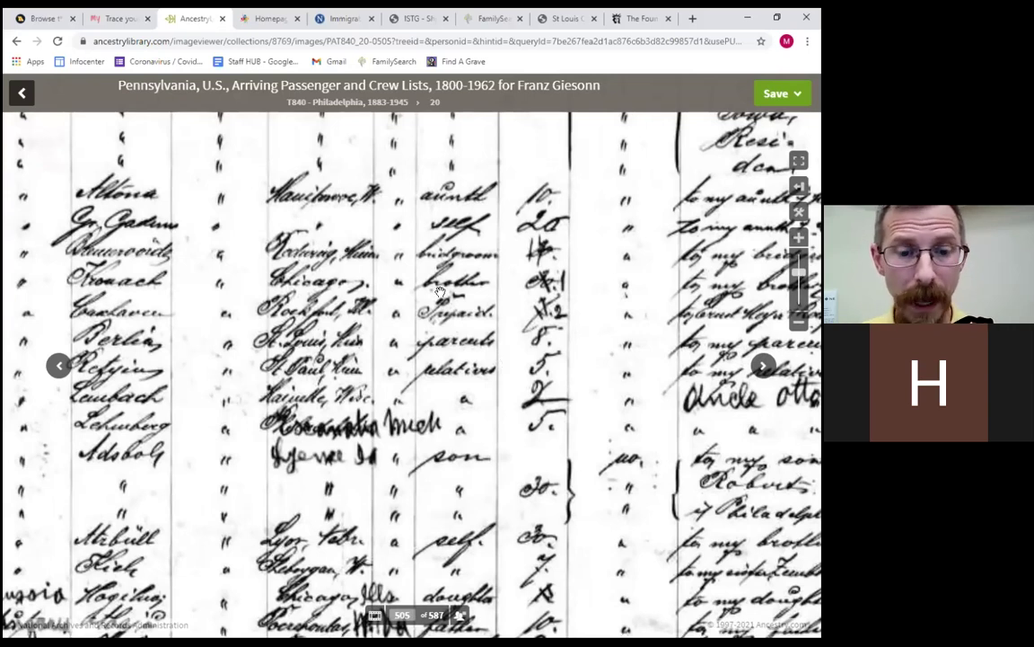
{"action": "left_click_drag", "start_coordinate": [485, 379], "coordinate": [566, 351]}
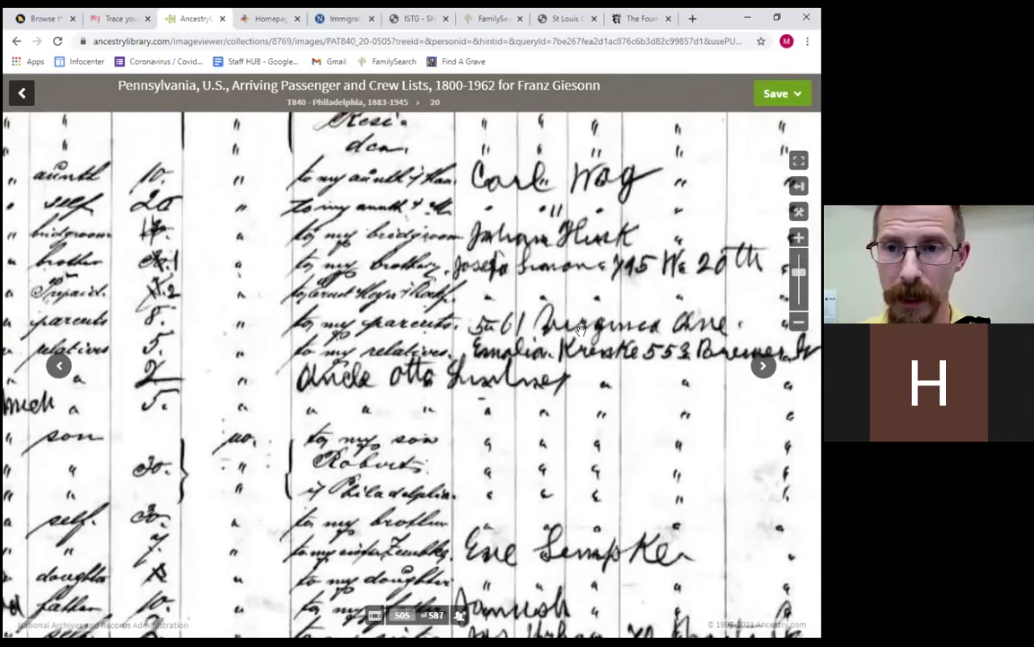
{"action": "left_click_drag", "start_coordinate": [510, 345], "coordinate": [659, 326]}
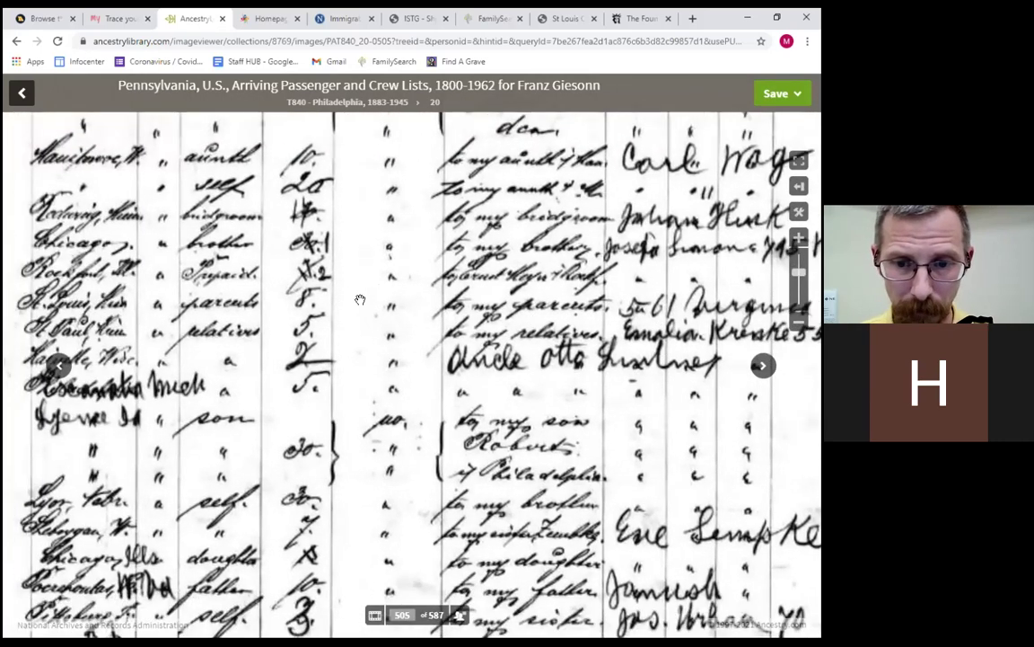
{"action": "left_click_drag", "start_coordinate": [470, 357], "coordinate": [546, 306]}
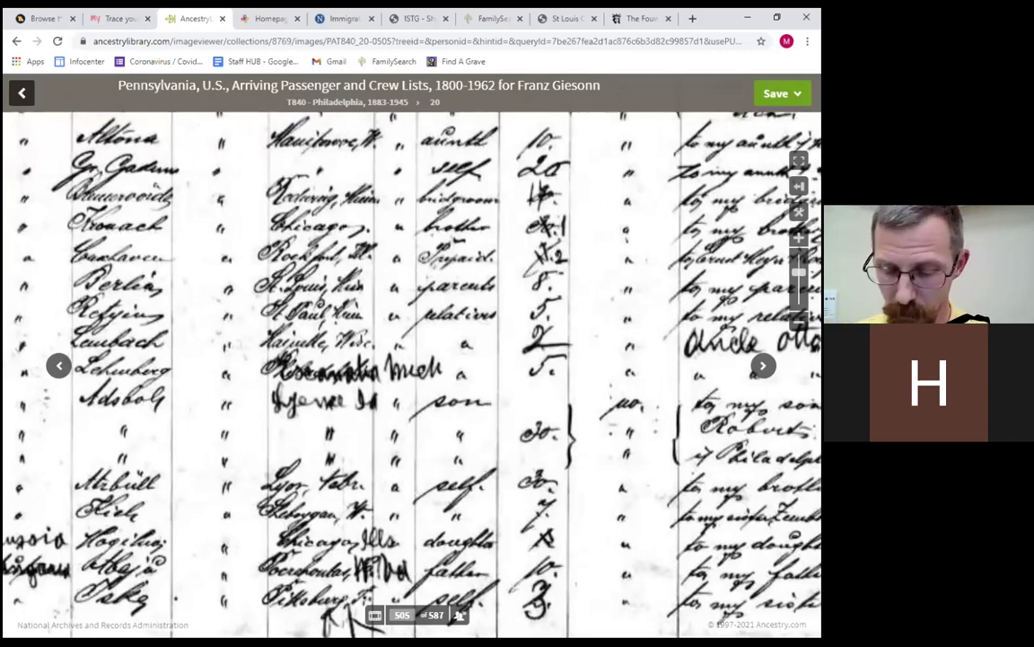
Replace arrival year 1894 with birth year 1870 ±5 years and rerun, getting 100 results.
{"action": "left_click", "coordinate": [18, 92]}
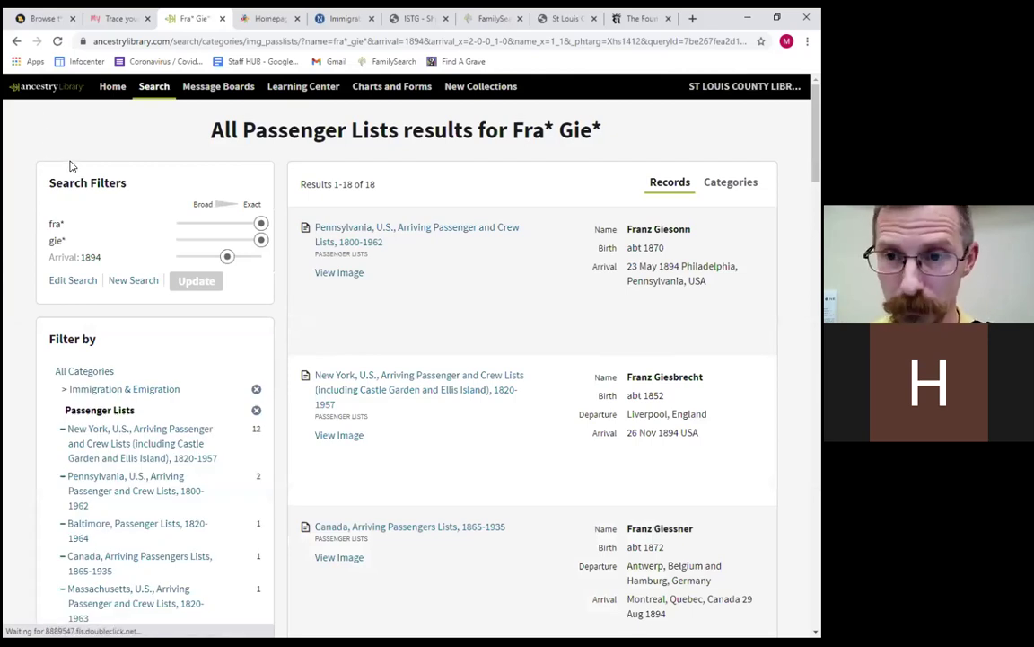
{"action": "left_click", "coordinate": [74, 281]}
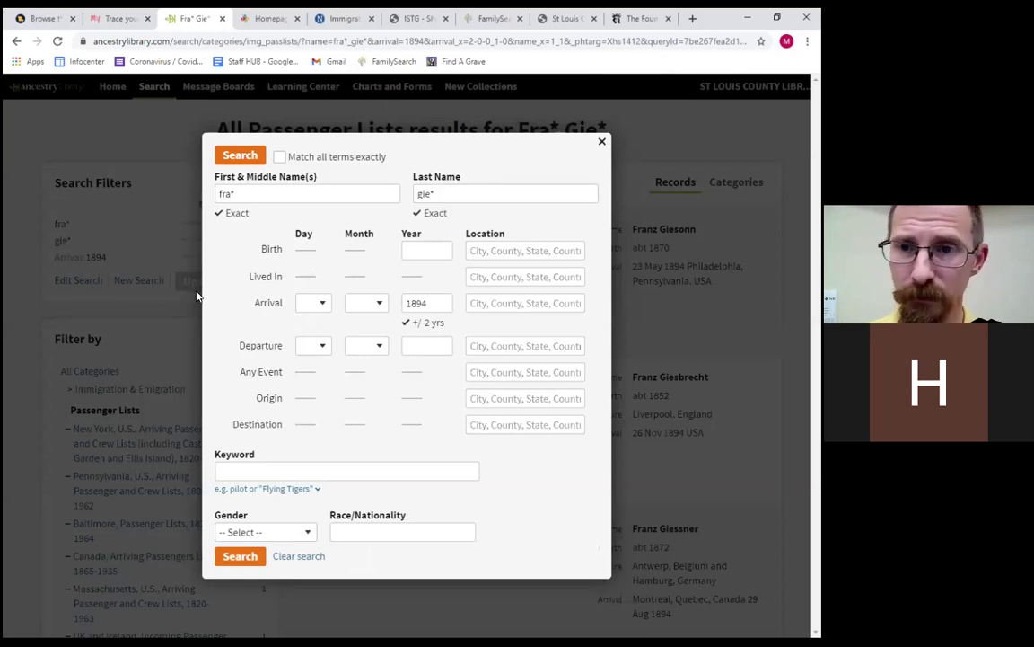
{"action": "double_click", "coordinate": [429, 304]}
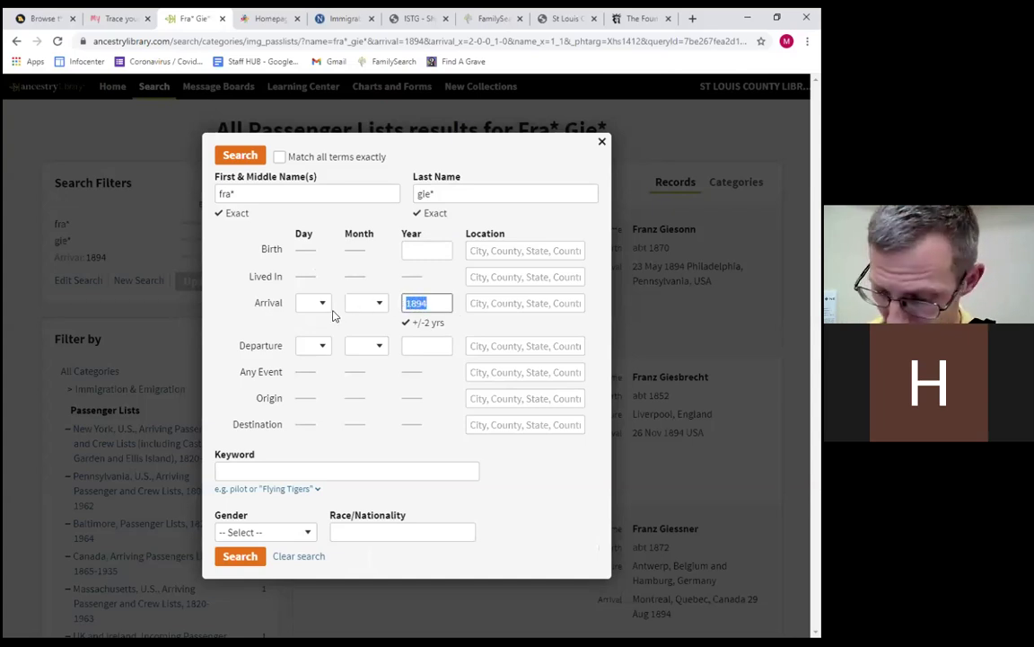
{"action": "key", "text": "BackSpace"}
{"action": "left_click", "coordinate": [427, 259]}
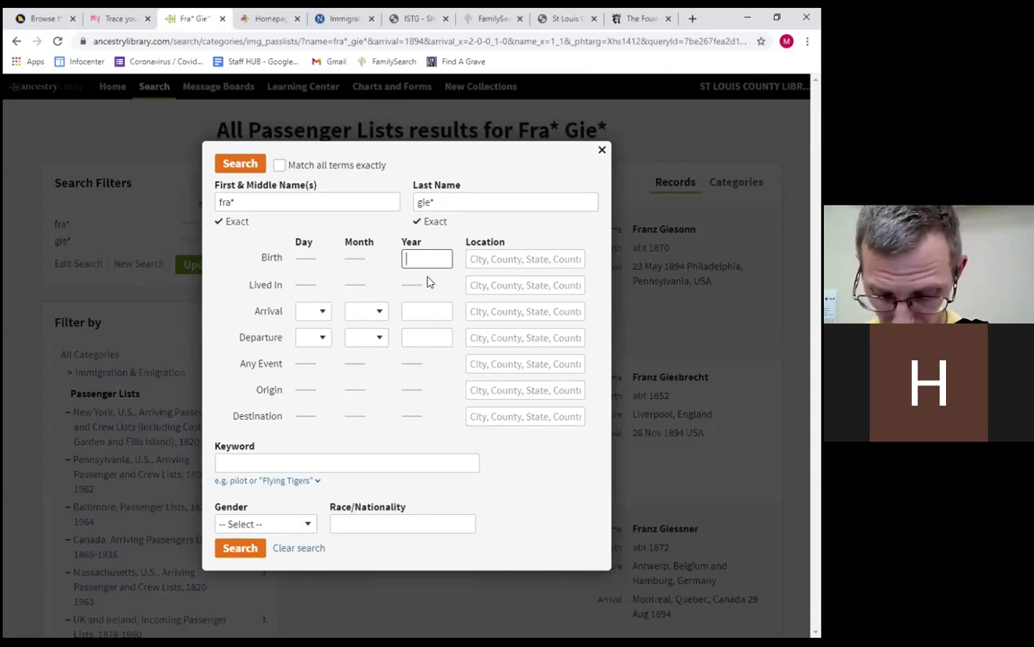
{"action": "type", "text": "1870"}
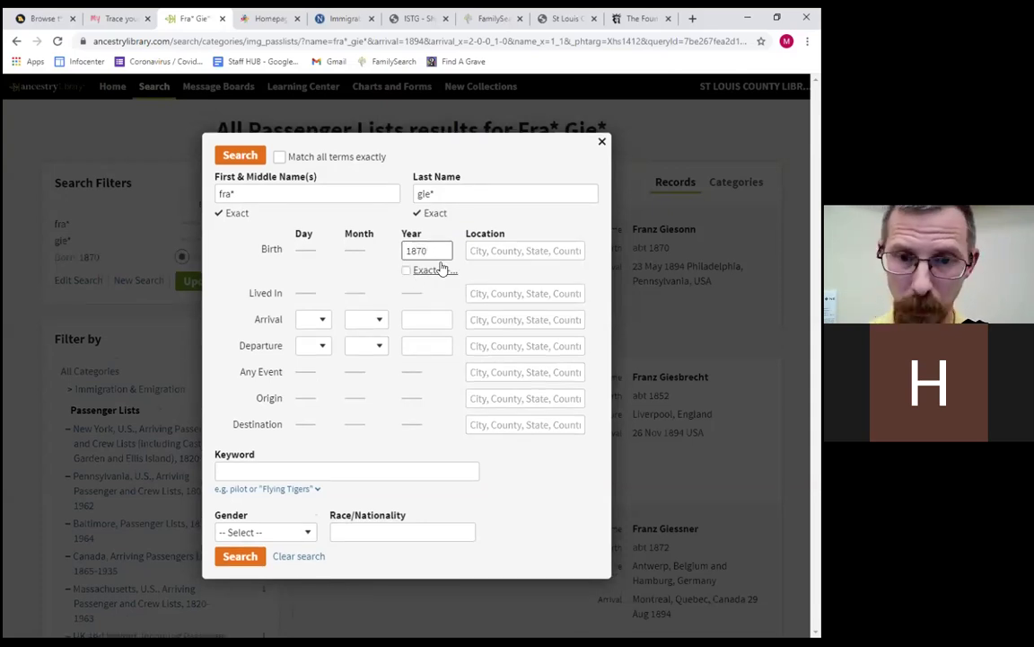
{"action": "left_click", "coordinate": [408, 270]}
{"action": "left_click", "coordinate": [402, 372]}
{"action": "left_click", "coordinate": [249, 157]}
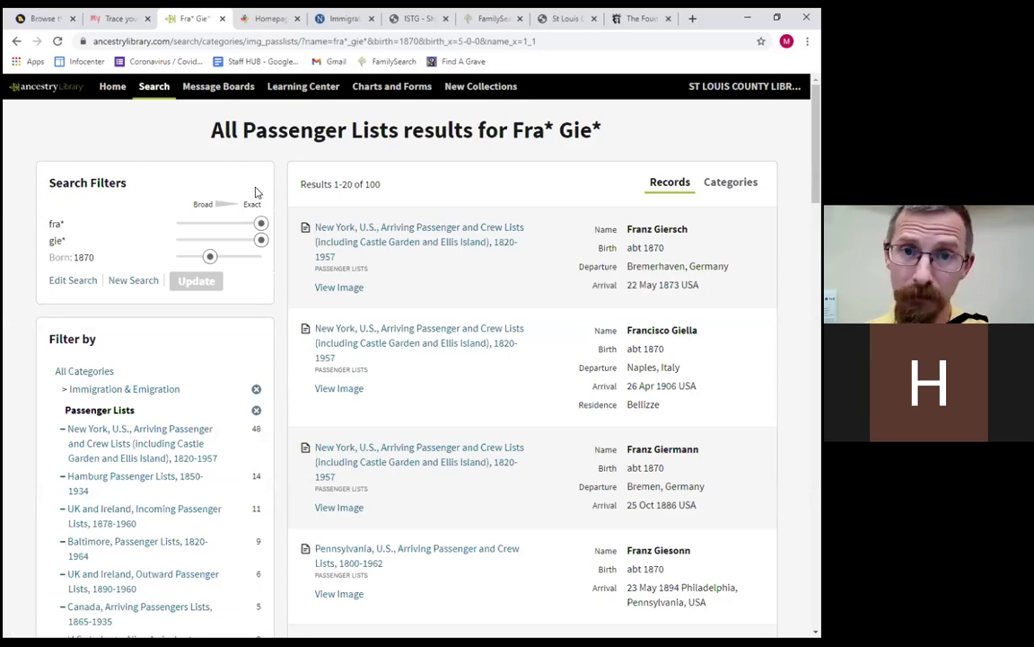
Bring back the Edit Search form holding fra*, gie*, birth 1870 ±5 and blank arrival.
{"action": "left_click", "coordinate": [71, 281]}
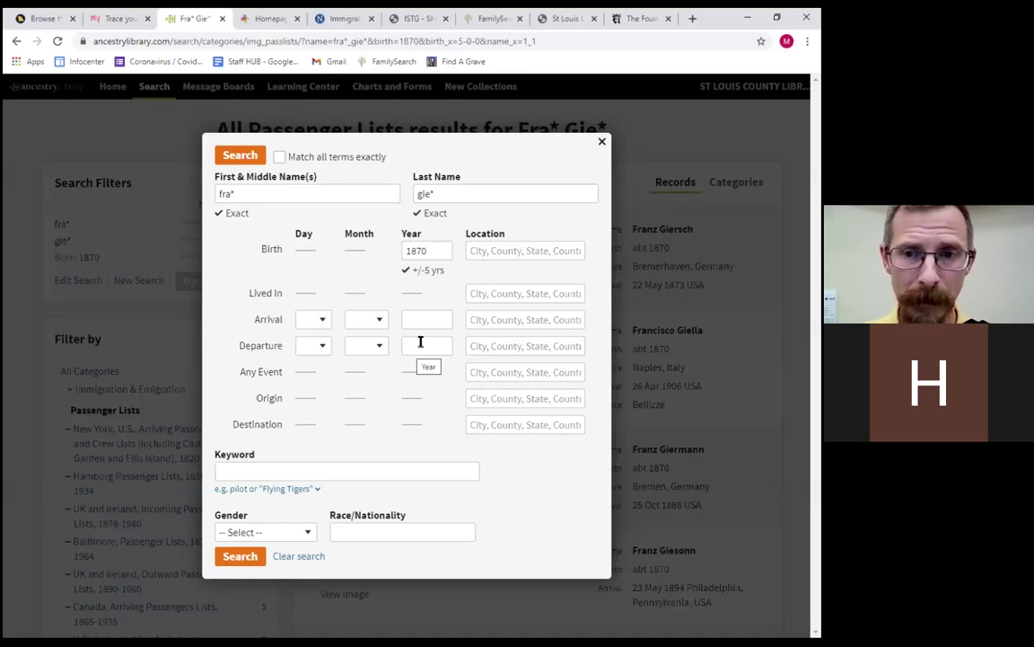
Turn off exact matching for both the first name and the last name.
{"action": "left_click", "coordinate": [421, 212]}
{"action": "left_click", "coordinate": [393, 243]}
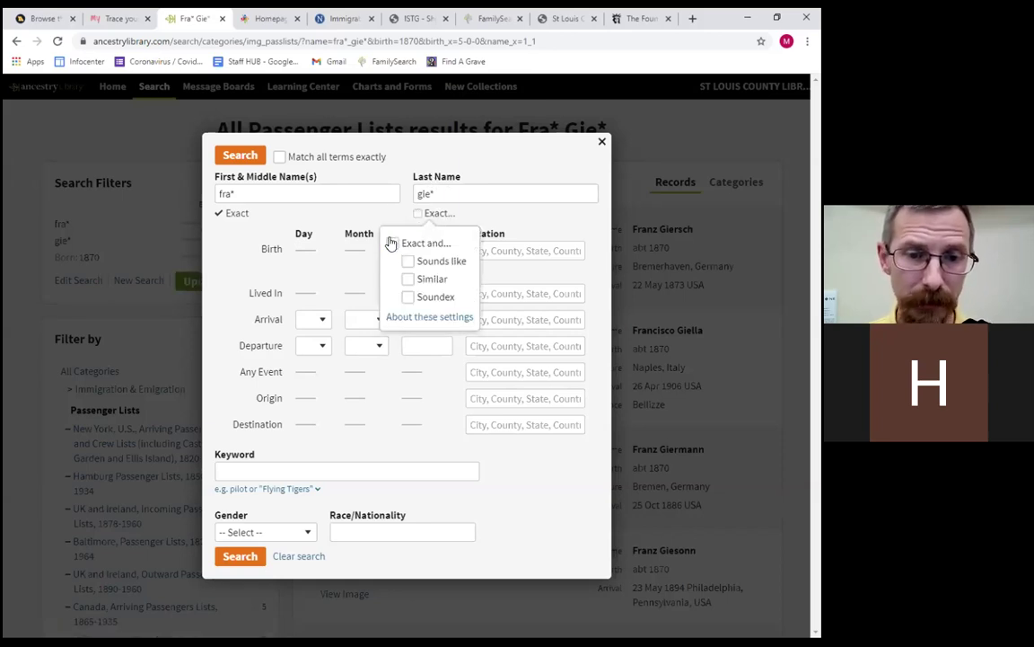
{"action": "left_click", "coordinate": [219, 215]}
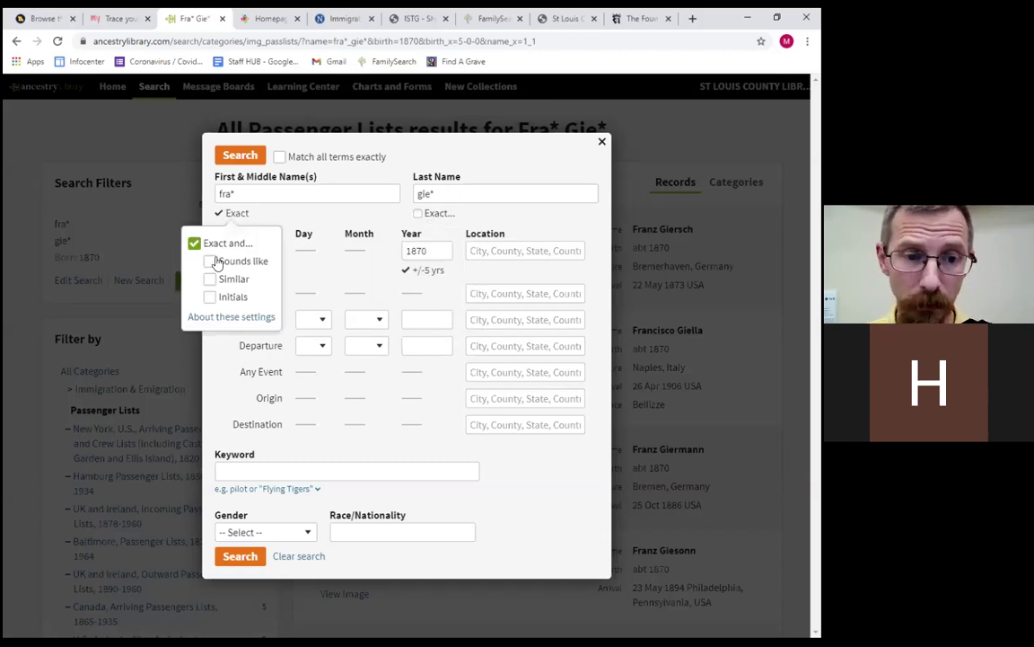
{"action": "left_click", "coordinate": [194, 243]}
Add 'nk' to the first name, enter 'gieson' as last name, tick 'Match all terms exactly', and close the form.
{"action": "left_click", "coordinate": [271, 199]}
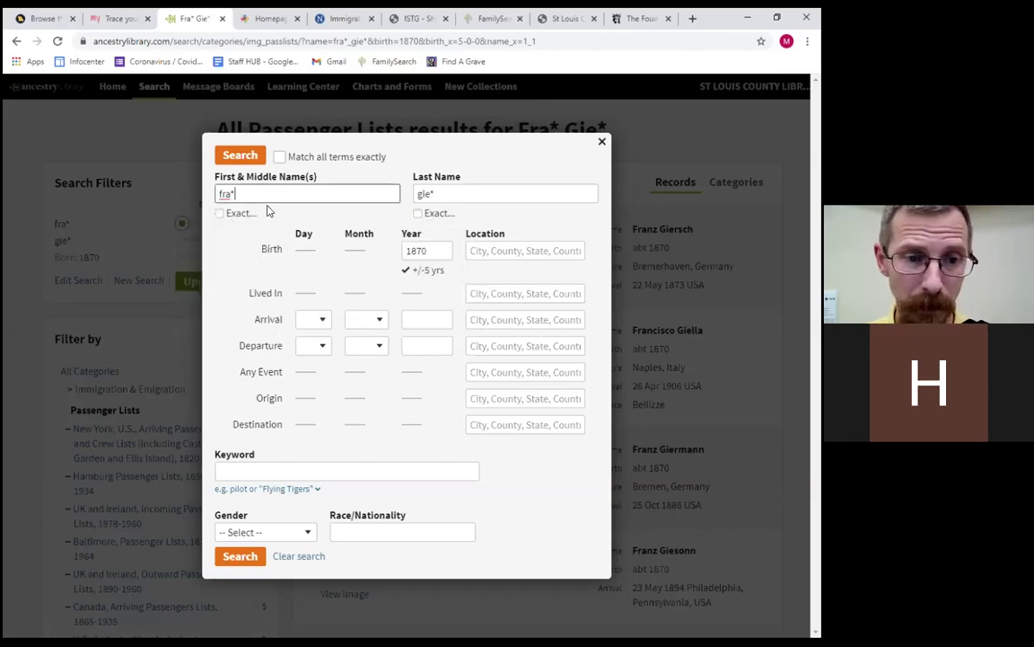
{"action": "type", "text": "nk"}
{"action": "key", "text": "Tab"}
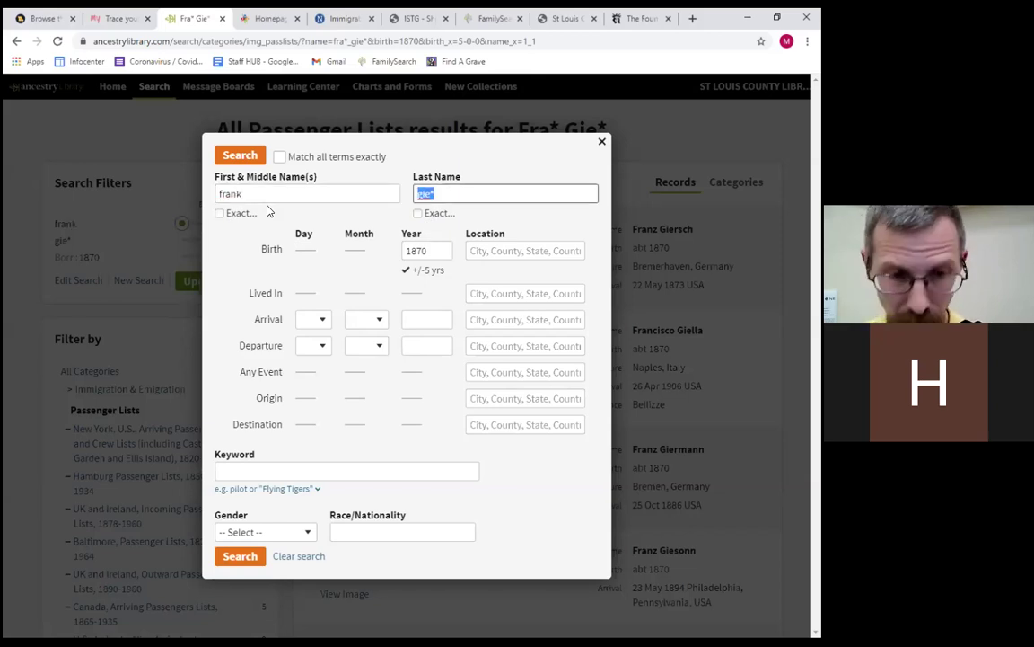
{"action": "type", "text": "gieson"}
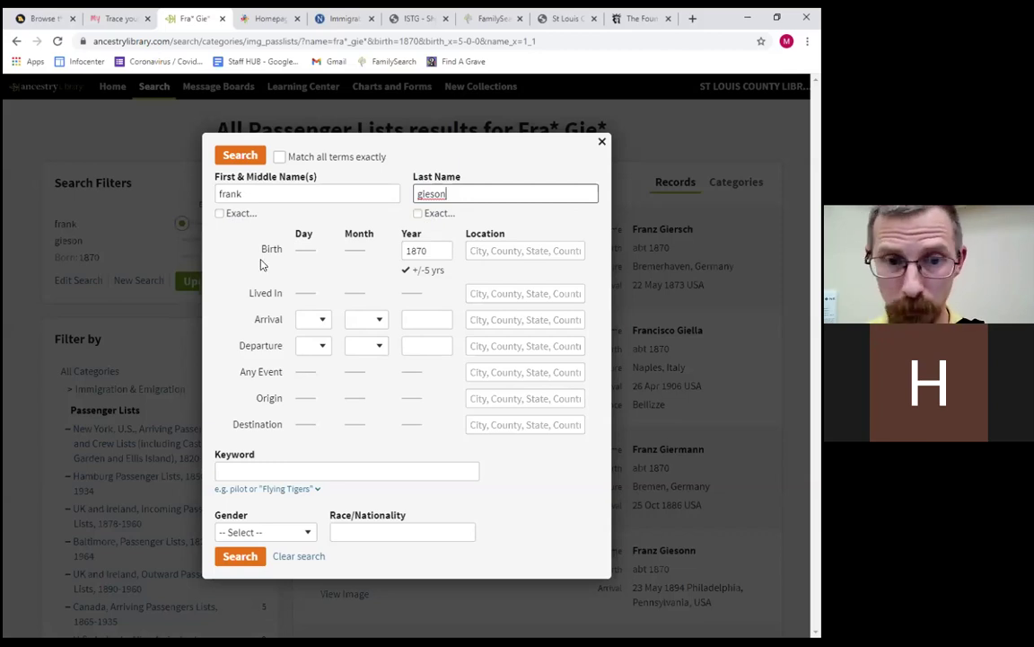
{"action": "left_click", "coordinate": [278, 157]}
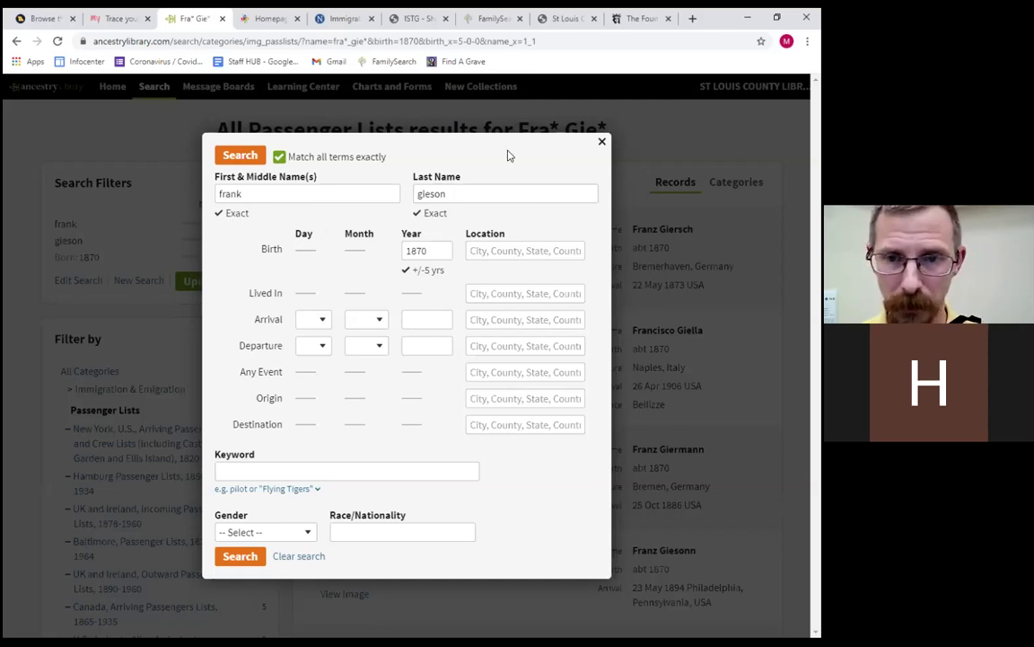
{"action": "left_click", "coordinate": [601, 141]}
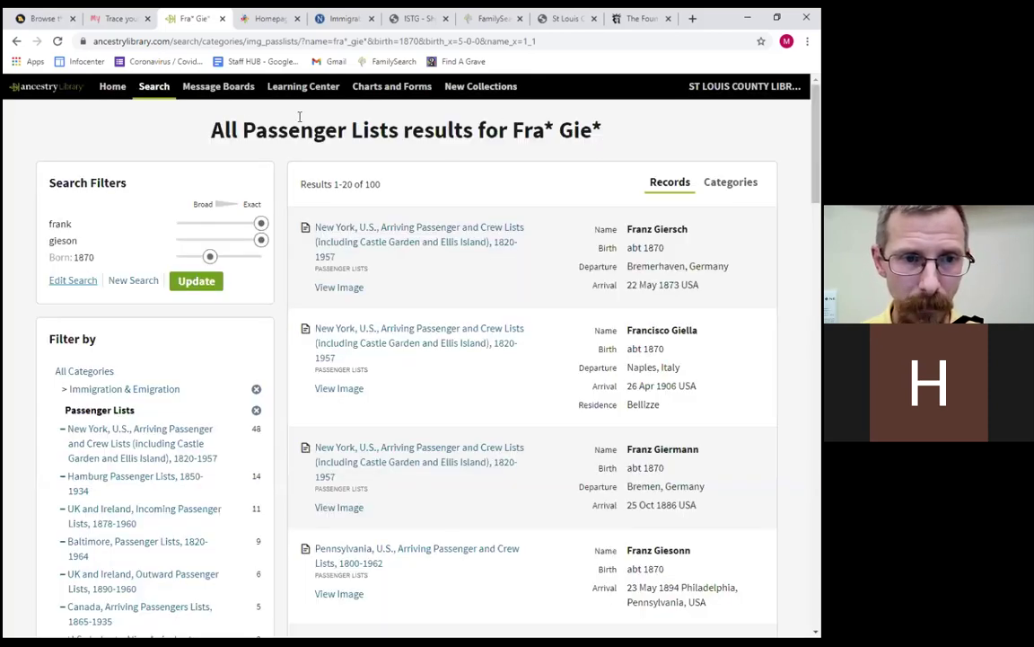
Go to the Immigration & Travel category from the Search menu.
{"action": "mouse_move", "coordinate": [158, 86]}
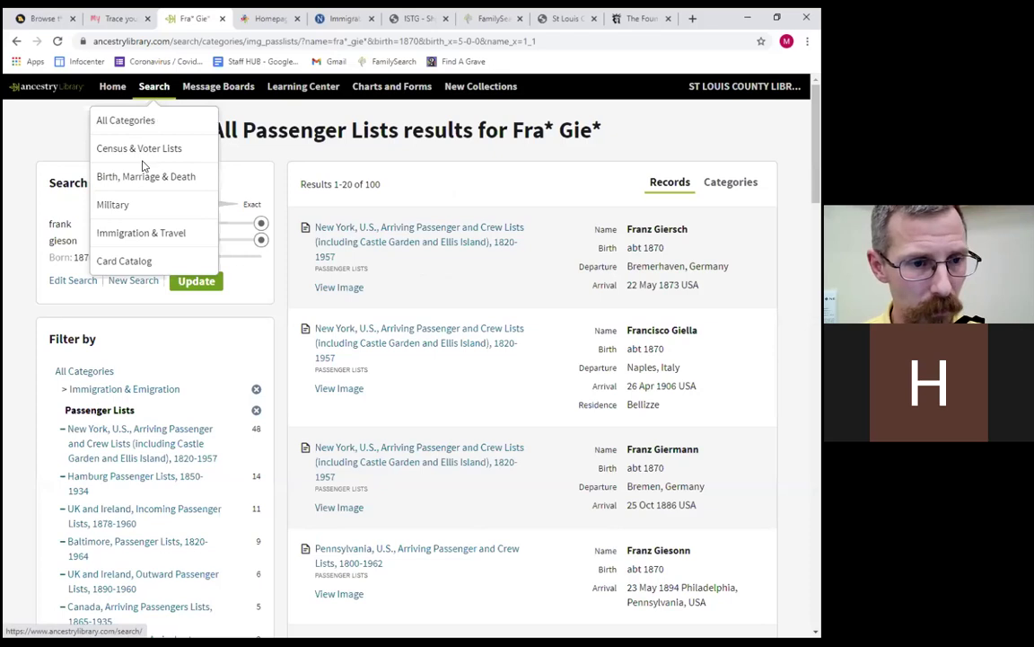
{"action": "left_click", "coordinate": [142, 233]}
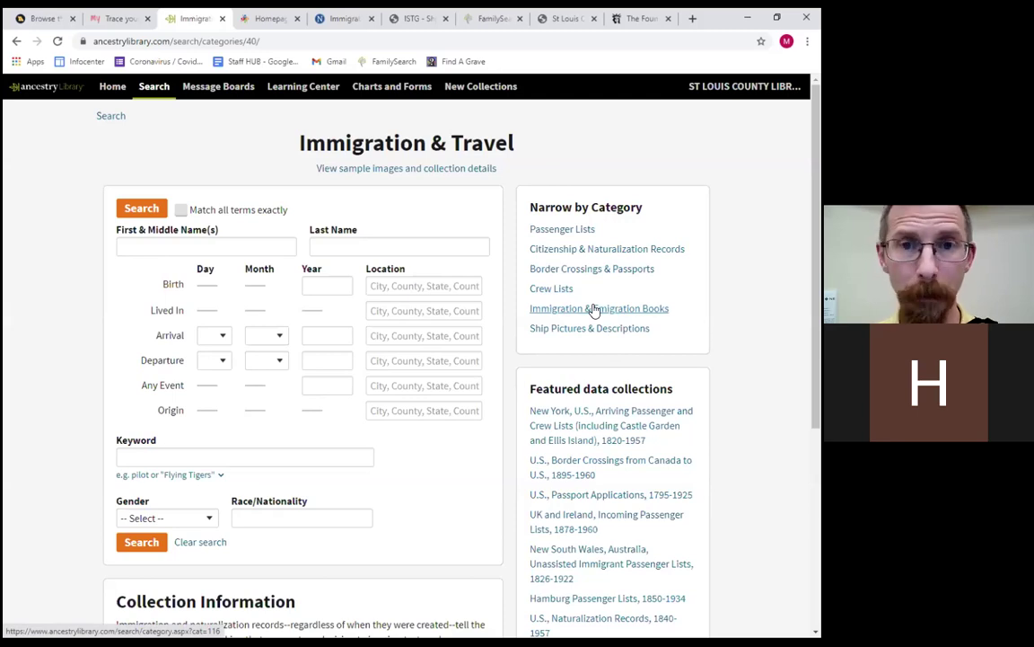
Open Immigration & Emigration Books and view all its collections in the Card Catalog.
{"action": "left_click", "coordinate": [597, 309]}
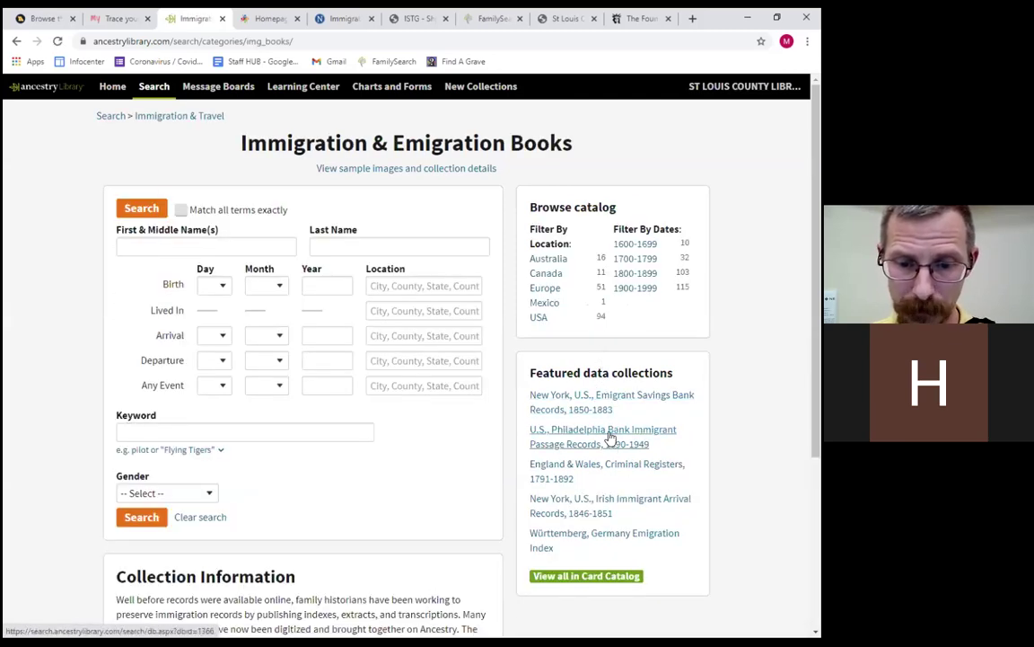
{"action": "left_click", "coordinate": [600, 577]}
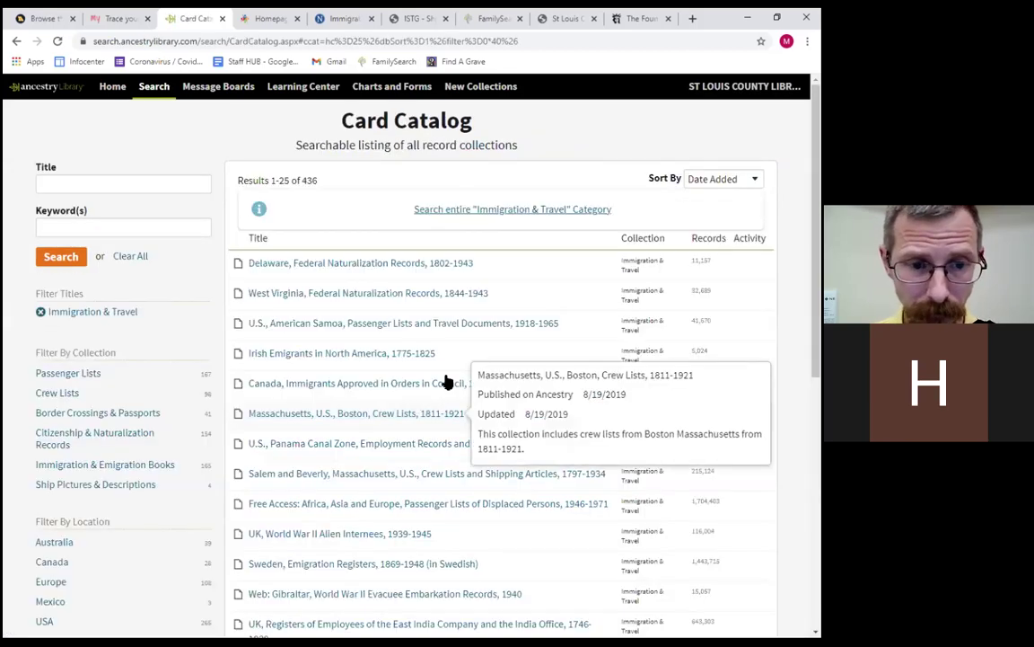
{"action": "mouse_move", "coordinate": [469, 325]}
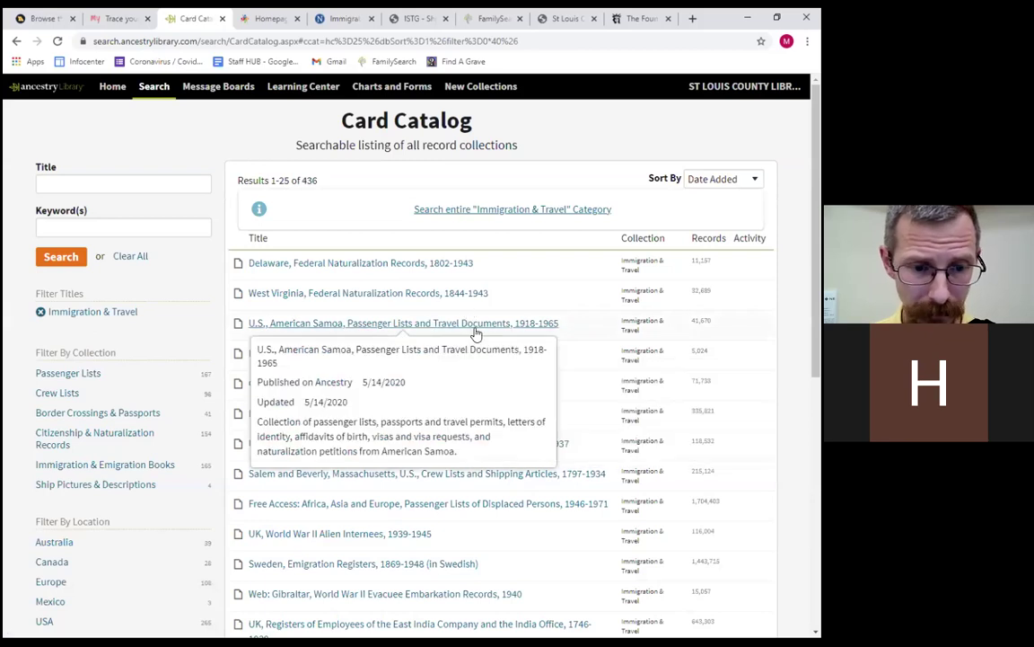
Search the Card Catalog for keyword 'hamburg' and open Hamburg Passenger Lists, 1850-1934.
{"action": "left_click", "coordinate": [117, 224]}
{"action": "type", "text": "hamber"}
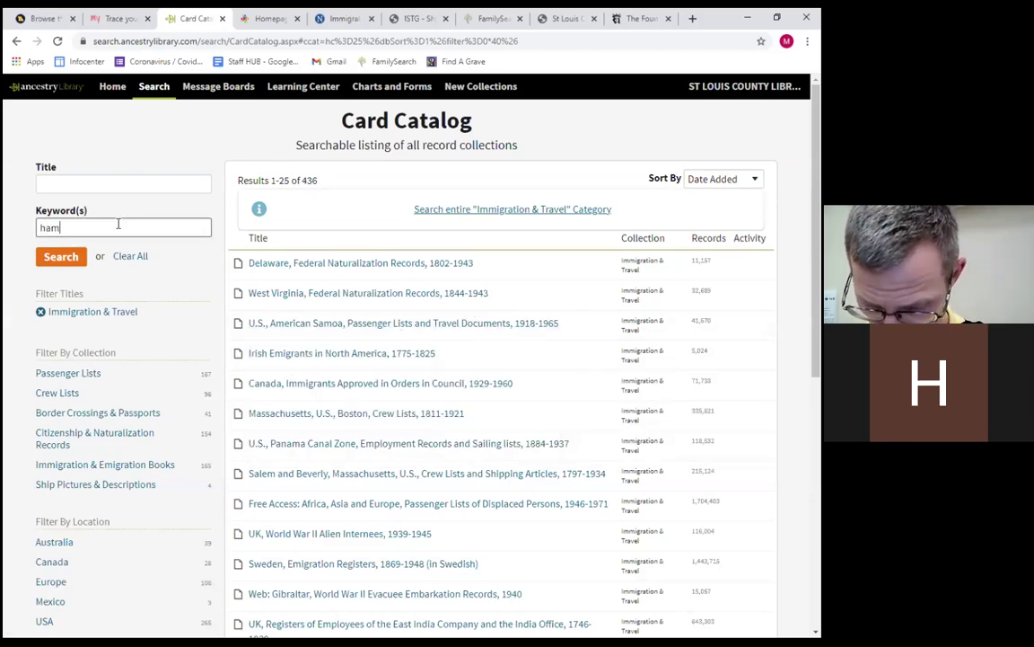
{"action": "key", "text": "BackSpace"}
{"action": "key", "text": "BackSpace"}
{"action": "key", "text": "BackSpace"}
{"action": "type", "text": "burg"}
{"action": "key", "text": "Return"}
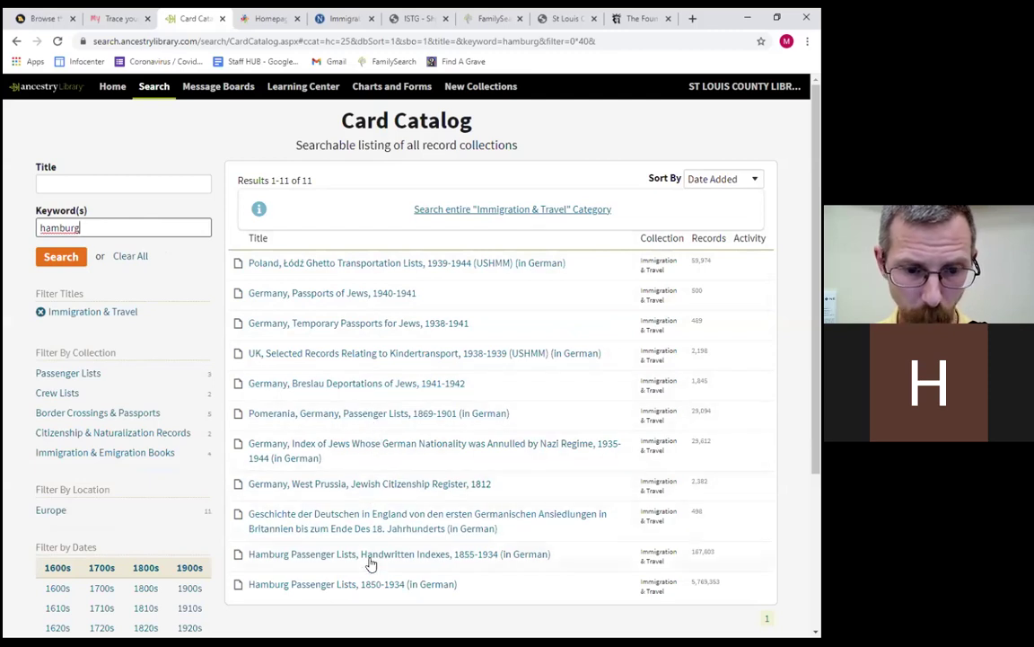
{"action": "left_click", "coordinate": [374, 591]}
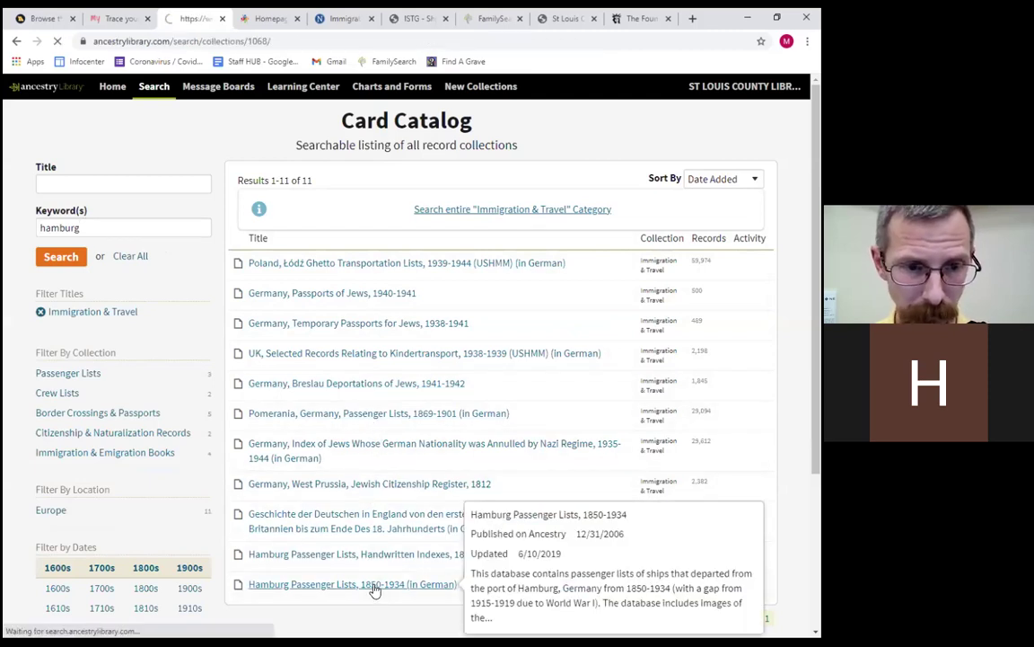
{"action": "left_click", "coordinate": [209, 318]}
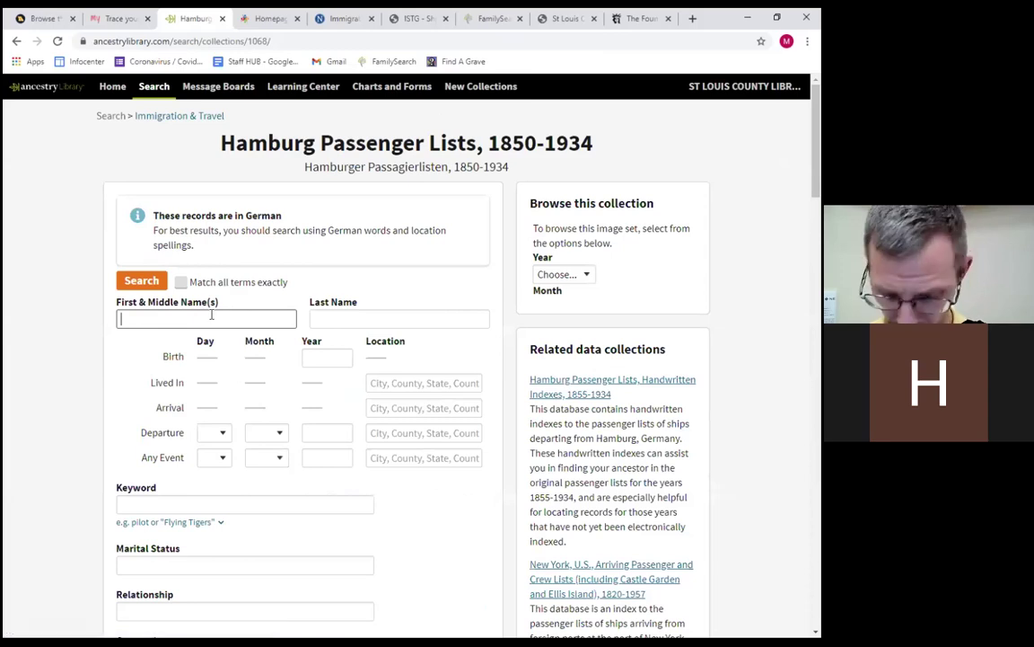
{"action": "type", "text": "franz"}
{"action": "key", "text": "Tab"}
{"action": "type", "text": "gleson"}
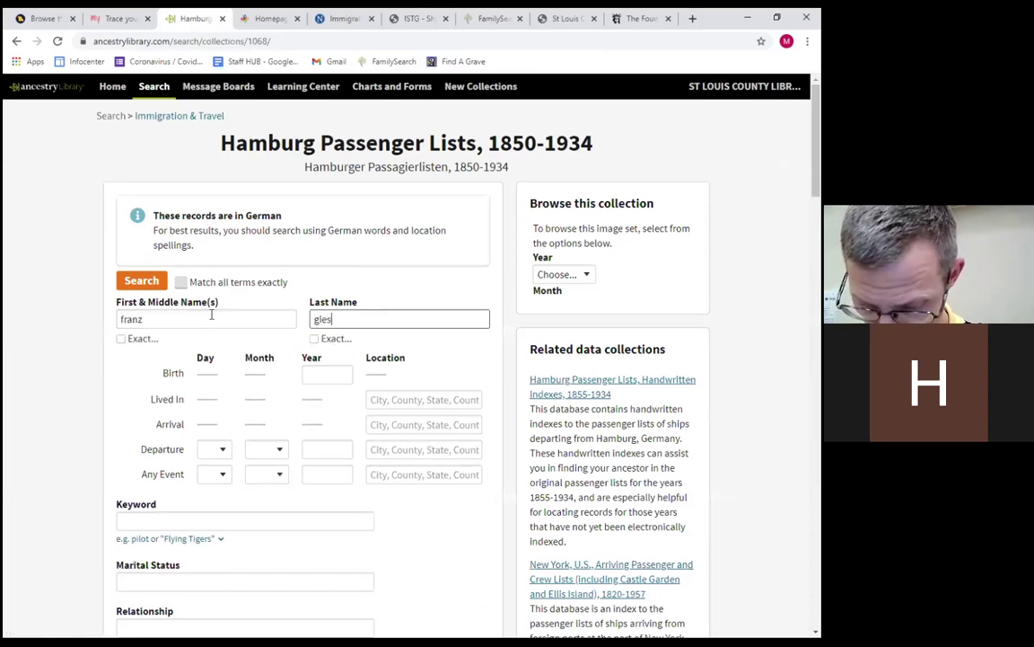
{"action": "key", "text": "Return"}
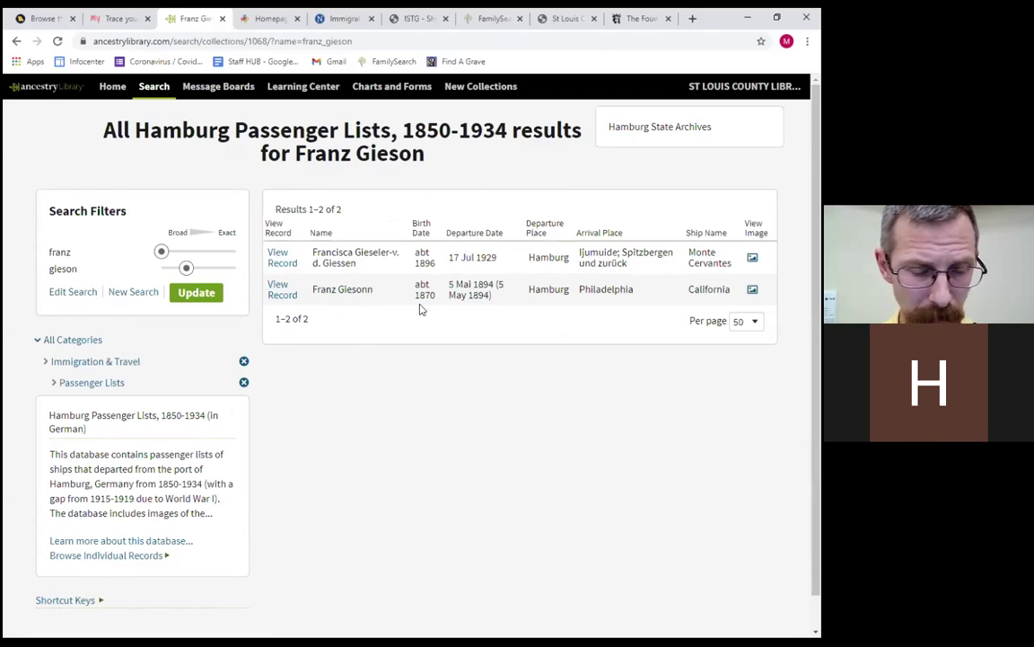
View Franz Giesonn's 1894 list image zoomed in across the passenger rows, then return to results.
{"action": "left_click", "coordinate": [752, 293]}
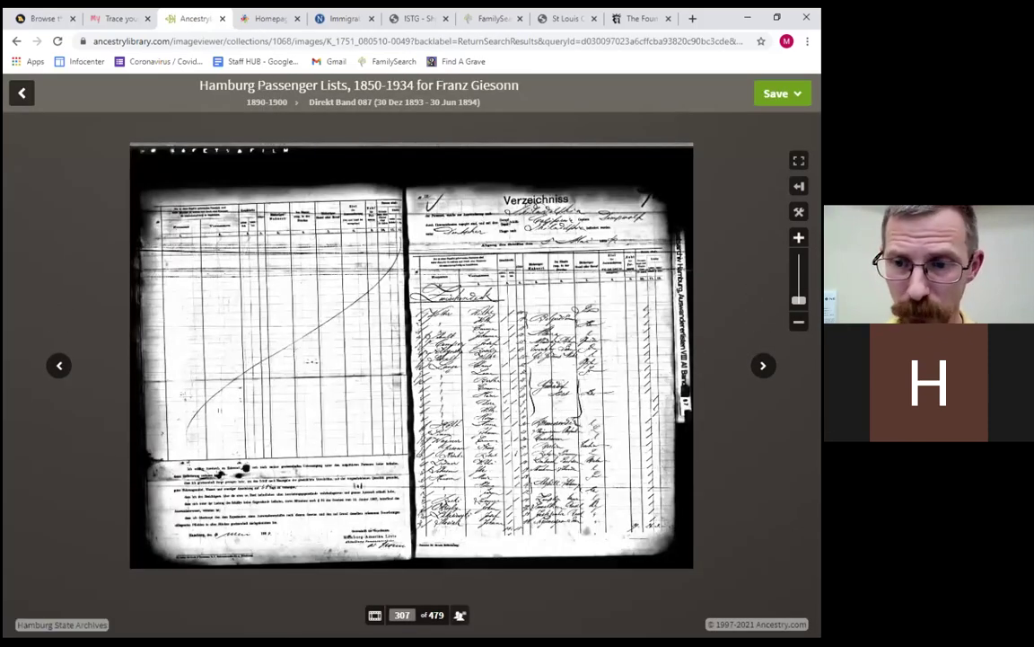
{"action": "scroll", "coordinate": [569, 361], "scroll_direction": "up", "scroll_amount": 2}
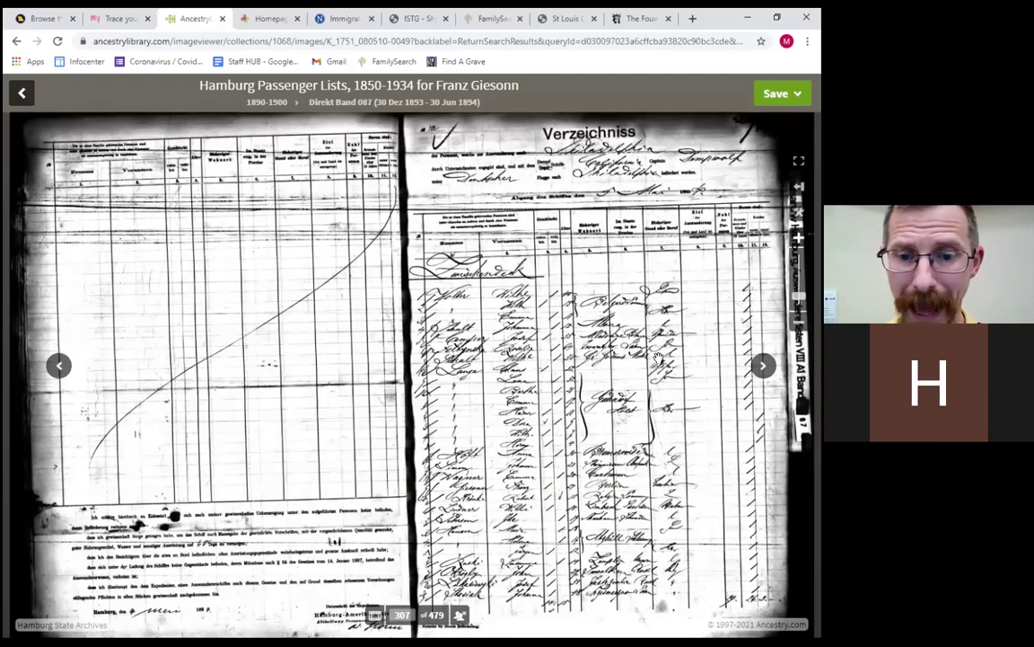
{"action": "key", "text": "Right"}
{"action": "key", "text": "Right"}
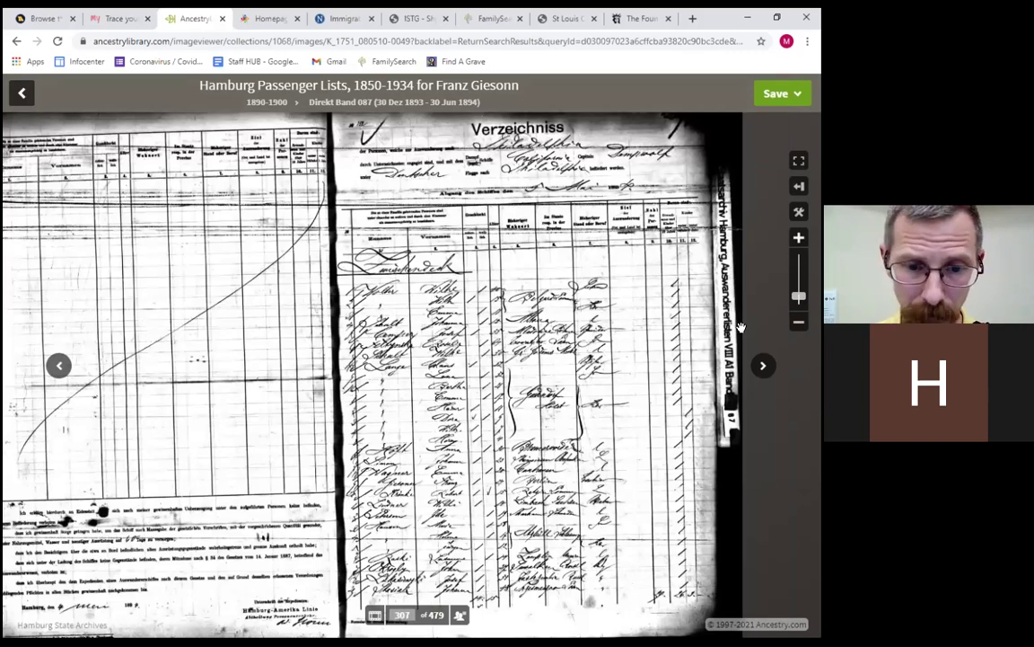
{"action": "scroll", "coordinate": [741, 327], "scroll_direction": "up", "scroll_amount": 1}
{"action": "key", "text": "Down"}
{"action": "key", "text": "Down"}
{"action": "key", "text": "Down"}
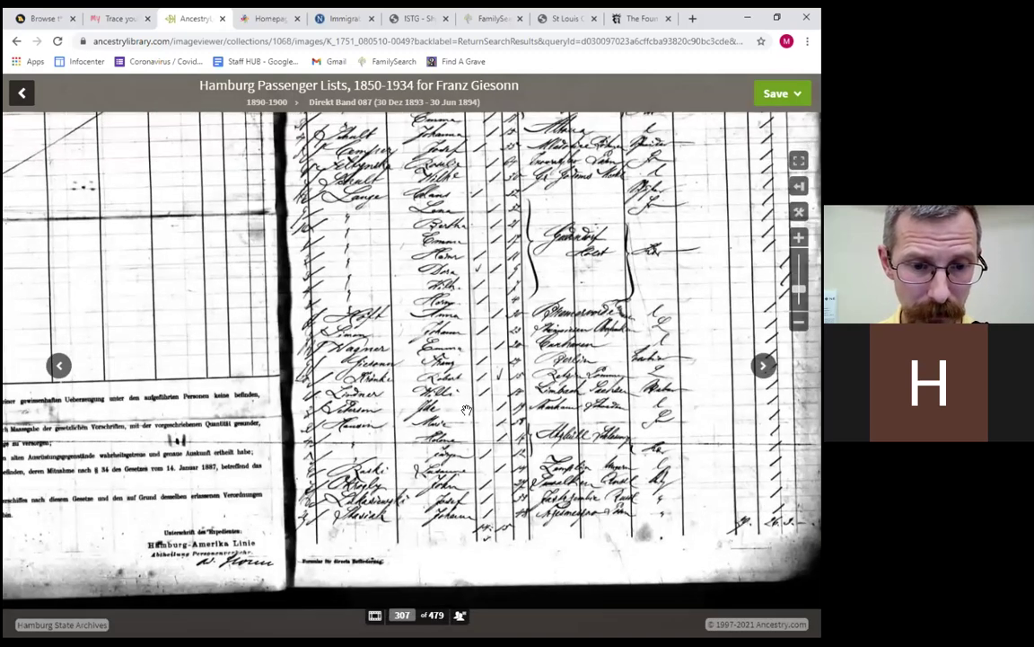
{"action": "left_click_drag", "start_coordinate": [466, 410], "coordinate": [482, 383]}
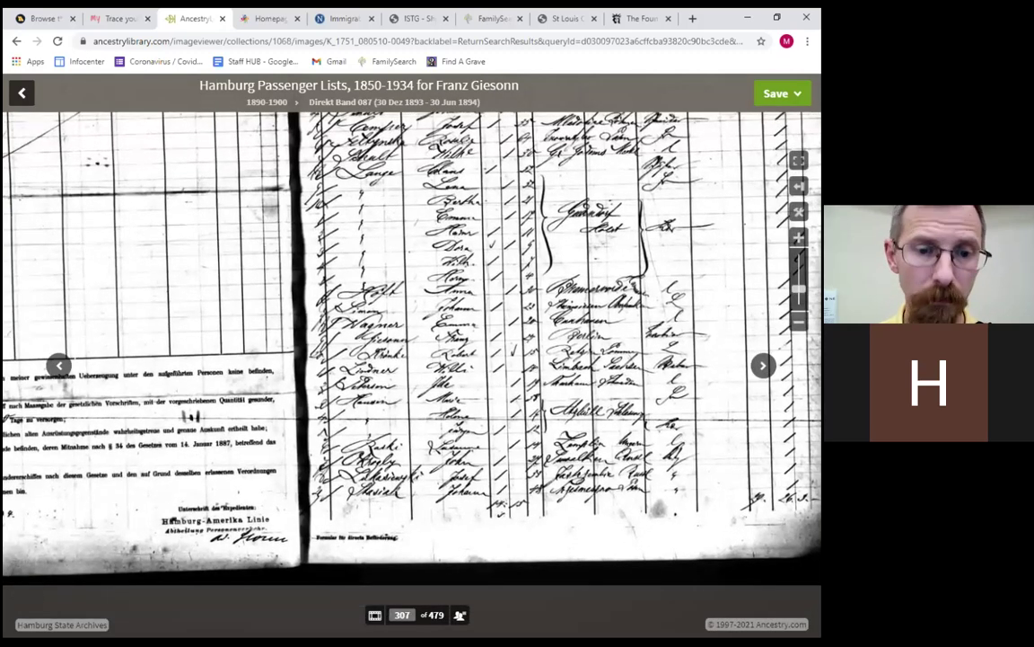
{"action": "scroll", "coordinate": [763, 239], "scroll_direction": "up", "scroll_amount": 1}
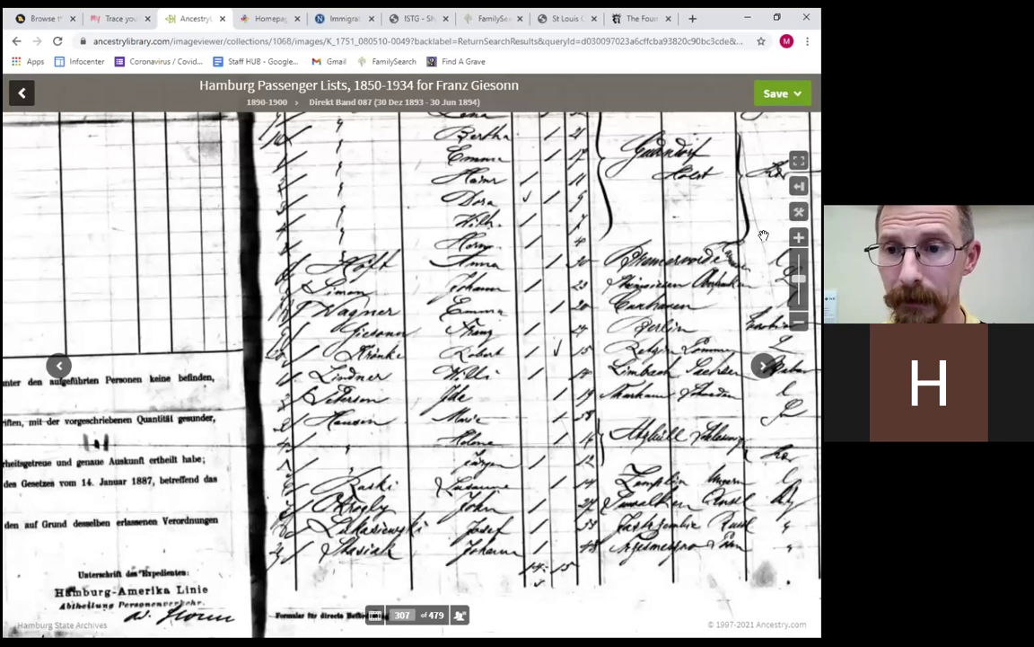
{"action": "left_click_drag", "start_coordinate": [757, 235], "coordinate": [728, 258]}
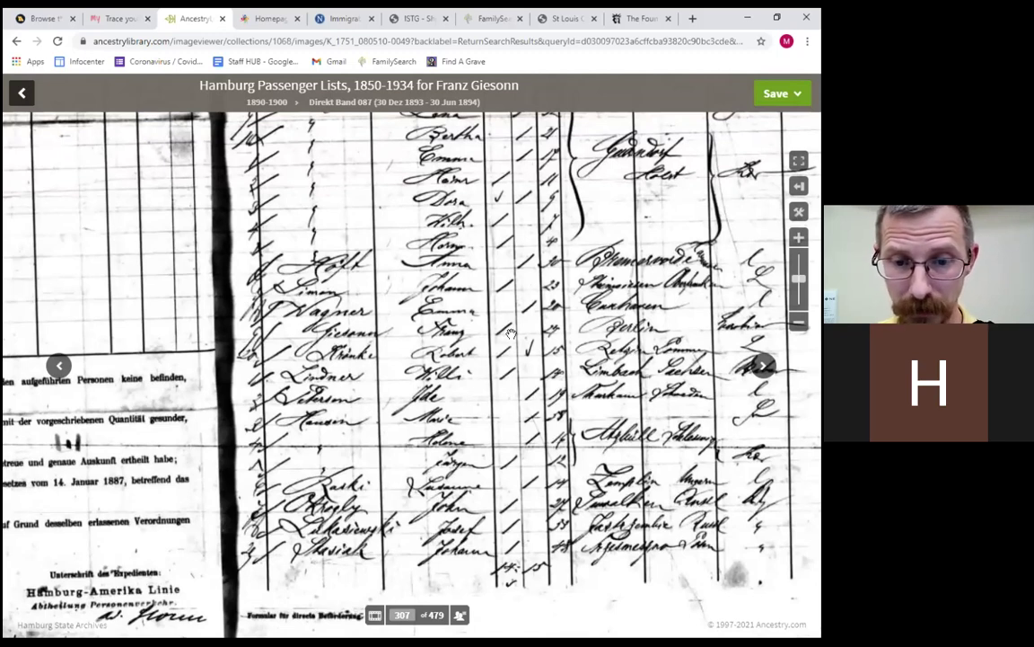
{"action": "left_click_drag", "start_coordinate": [747, 332], "coordinate": [734, 329]}
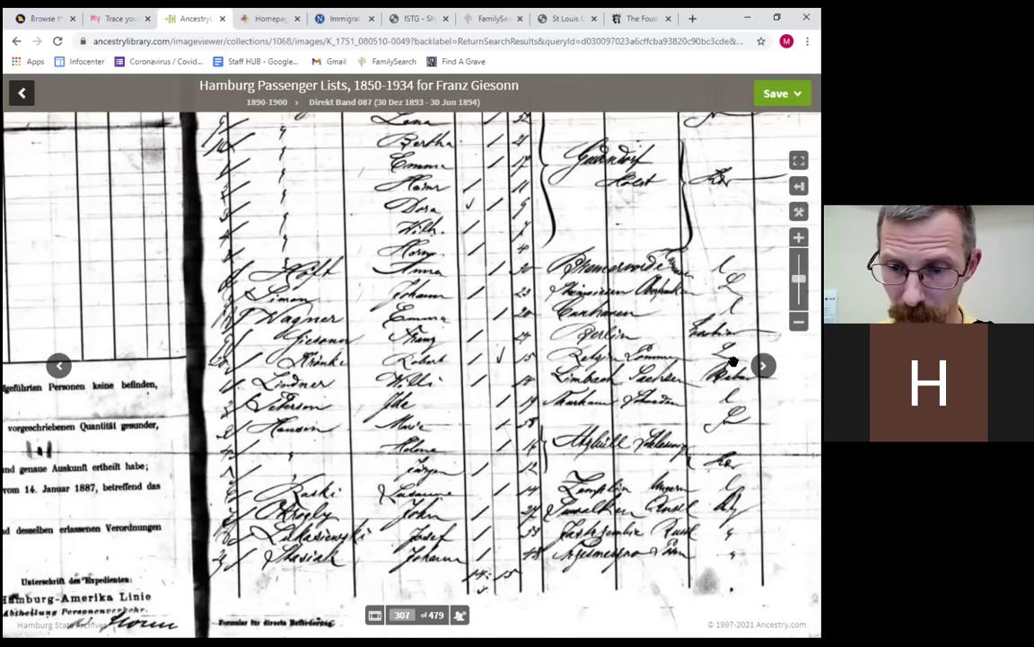
{"action": "left_click_drag", "start_coordinate": [716, 318], "coordinate": [648, 352]}
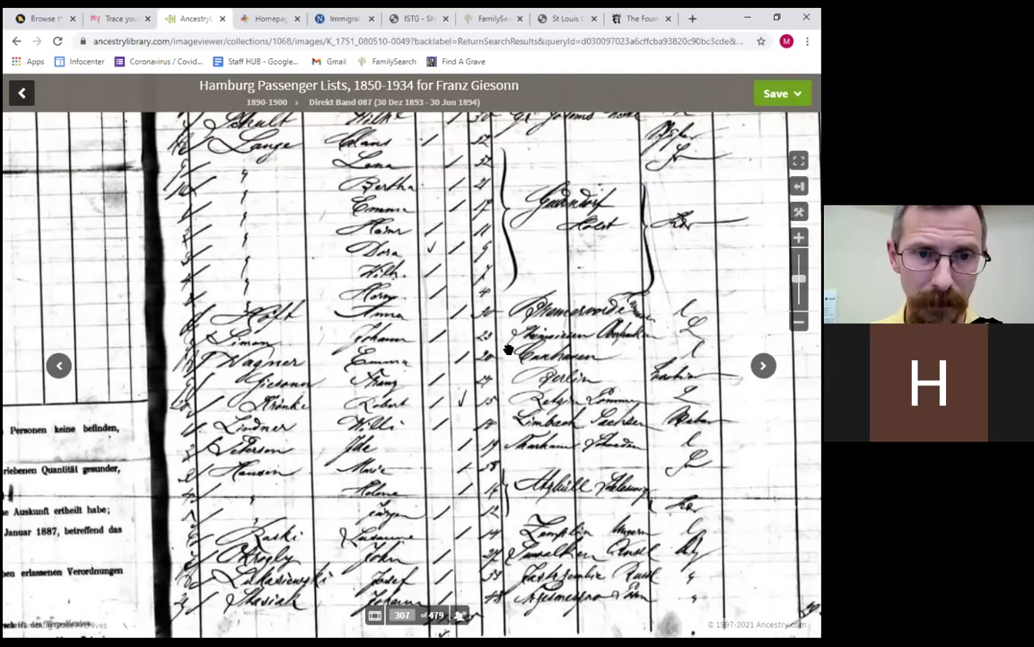
{"action": "left_click", "coordinate": [22, 92]}
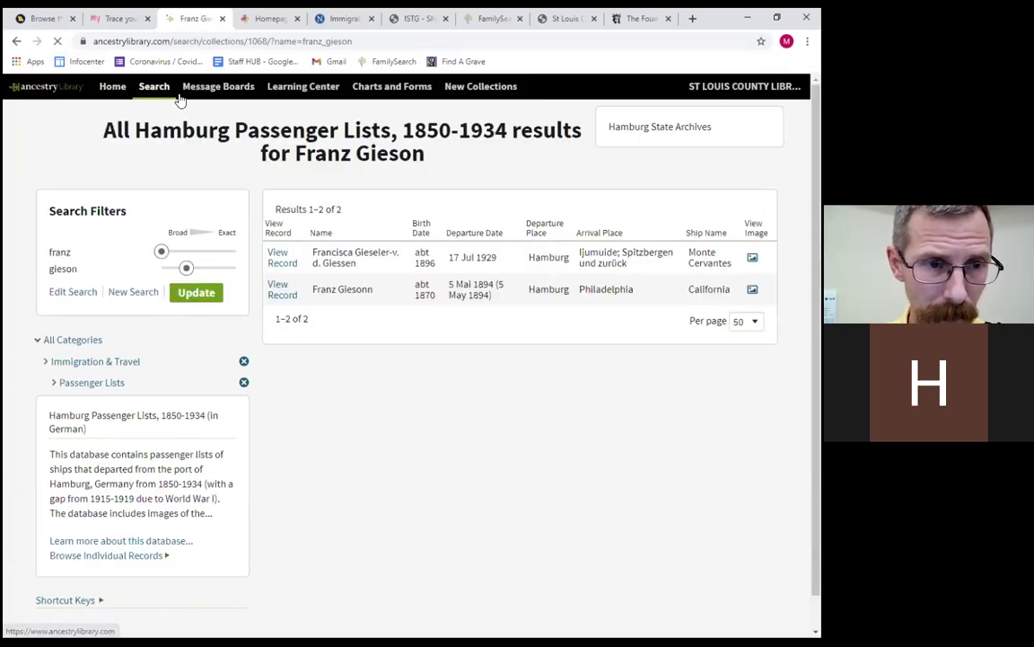
Open Ship Pictures & Descriptions under the Immigration & Travel search category.
{"action": "left_click", "coordinate": [143, 88]}
{"action": "left_click", "coordinate": [123, 235]}
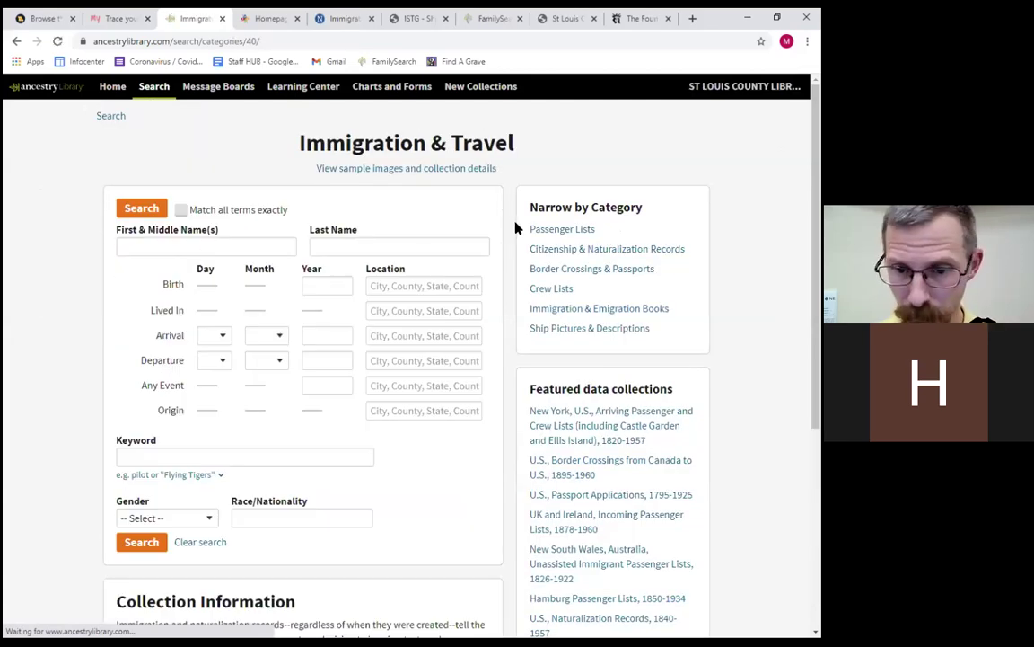
{"action": "left_click", "coordinate": [563, 332]}
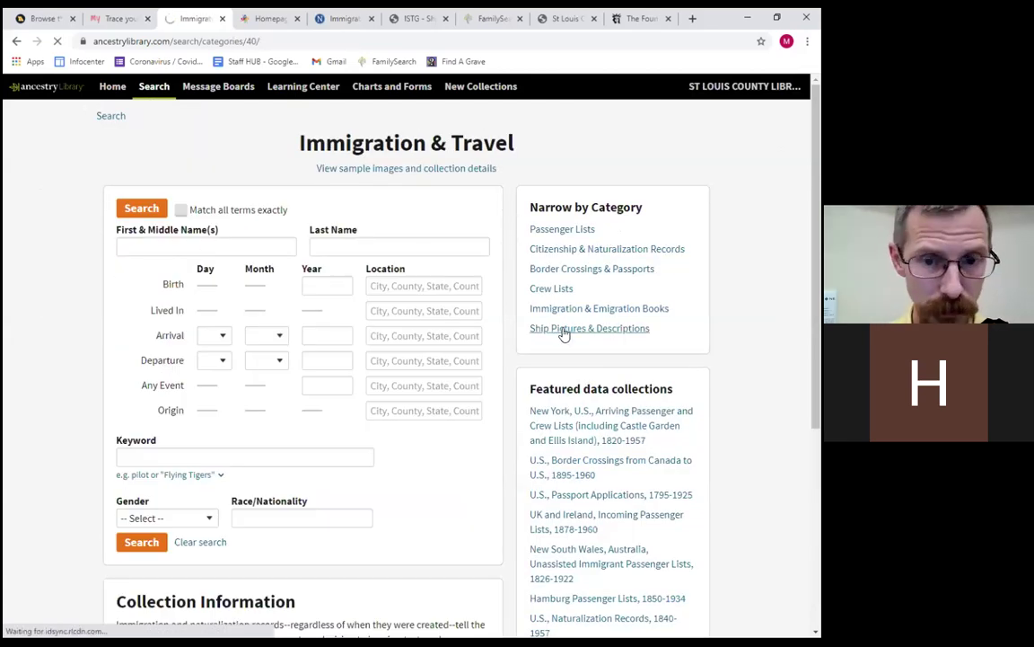
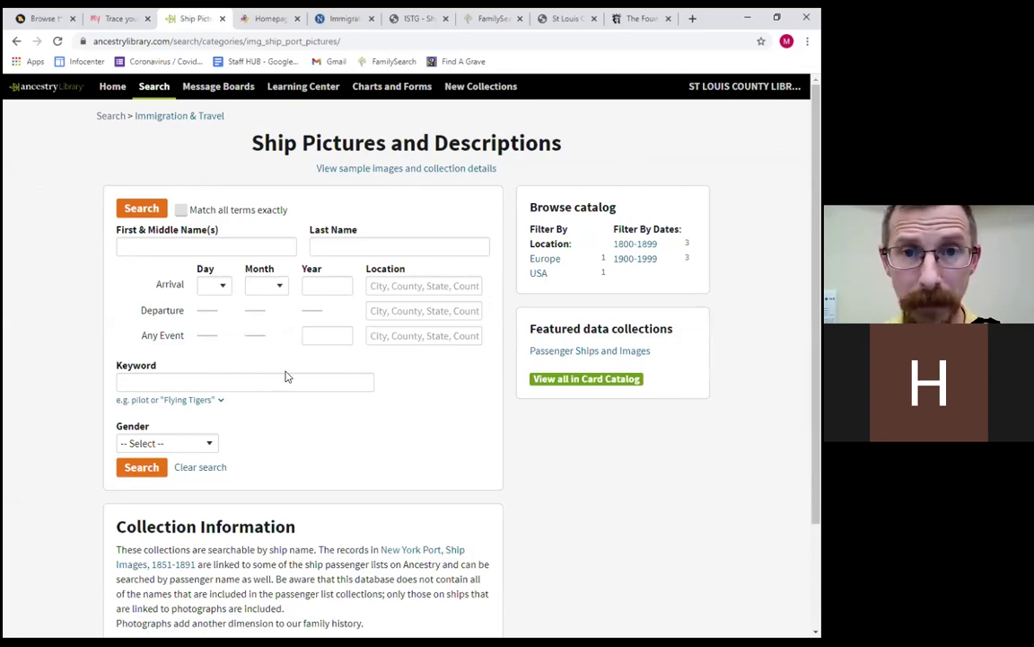
Search Passenger Ships and Images for the exact ship name 'california' and view the 1930 ship image.
{"action": "left_click", "coordinate": [568, 351]}
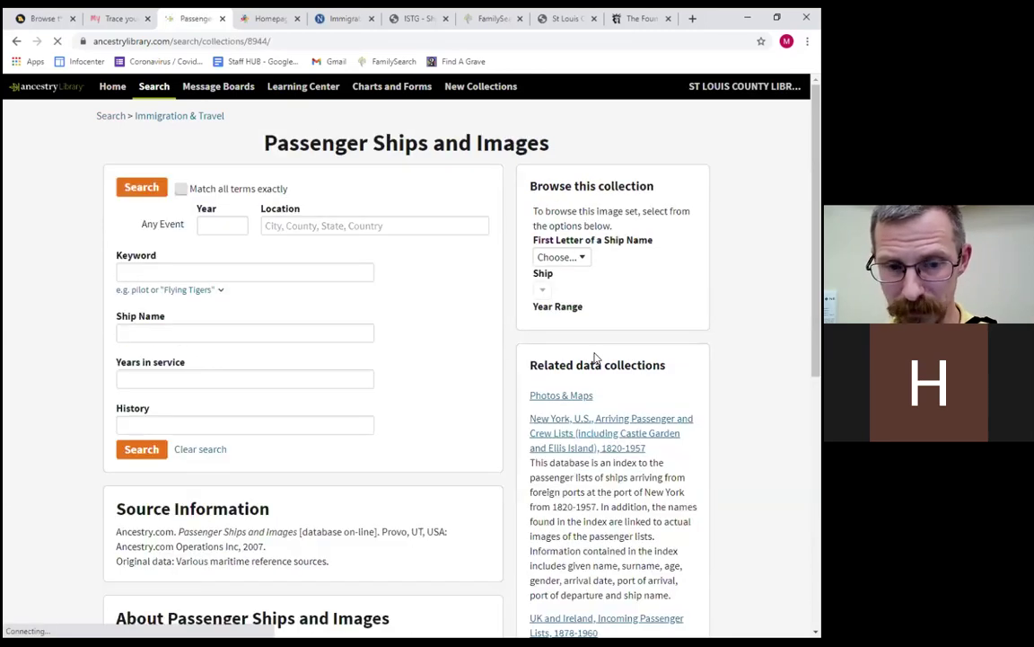
{"action": "left_click", "coordinate": [204, 332]}
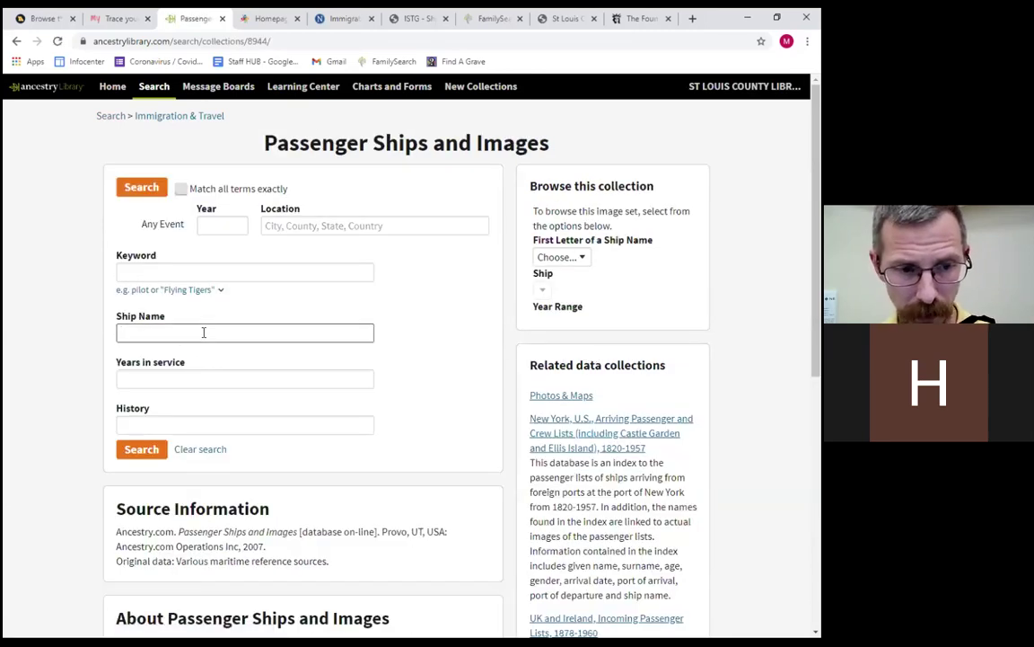
{"action": "type", "text": "califor"}
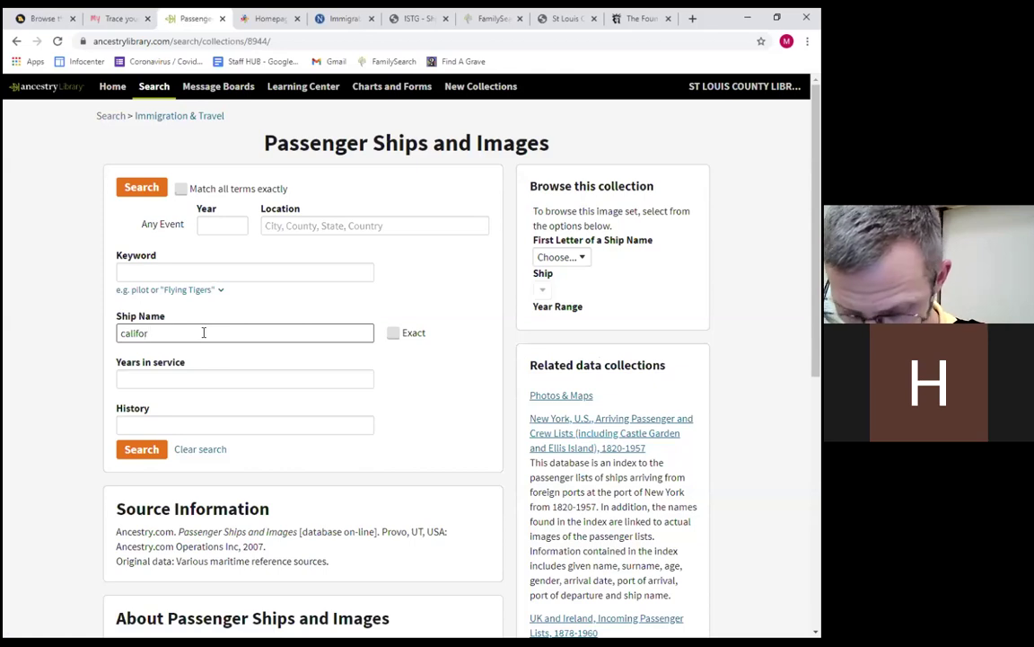
{"action": "type", "text": "nia"}
{"action": "key", "text": "ctrl+a"}
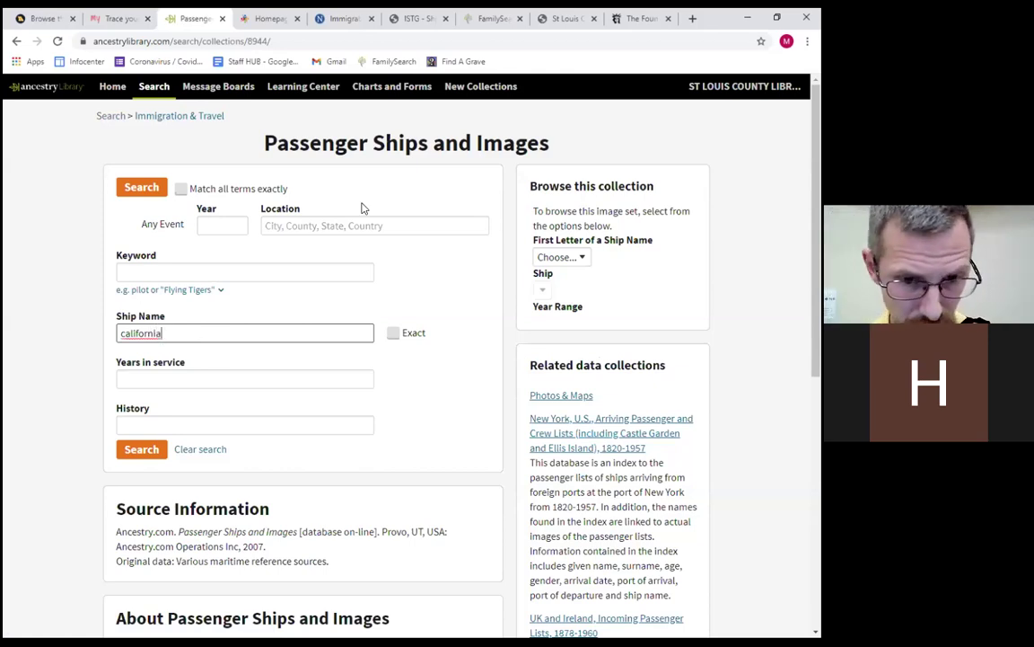
{"action": "left_click", "coordinate": [391, 332]}
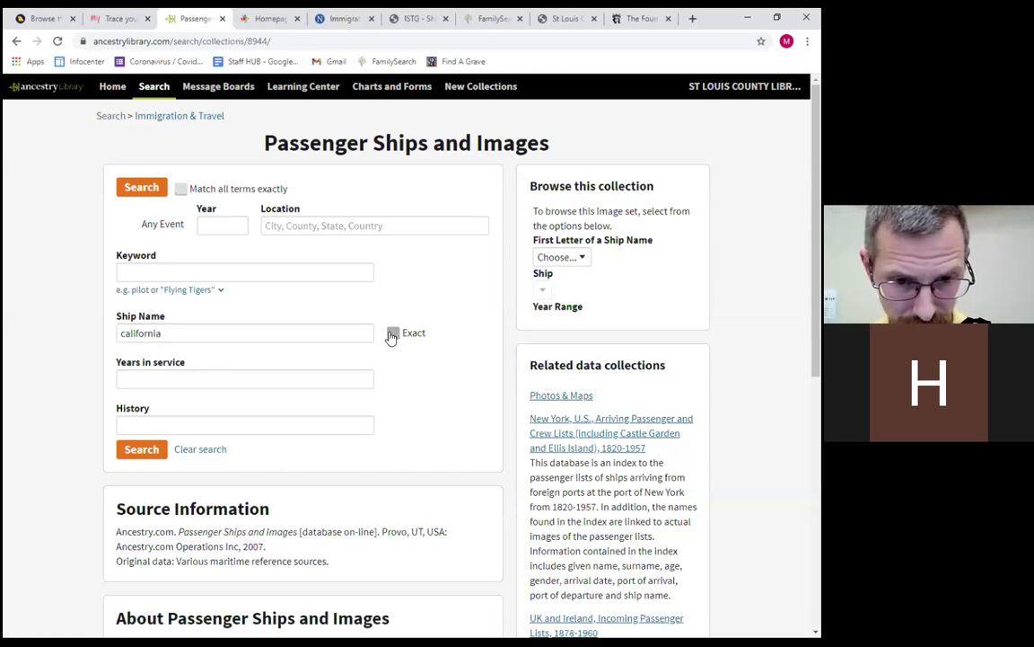
{"action": "left_click", "coordinate": [158, 190]}
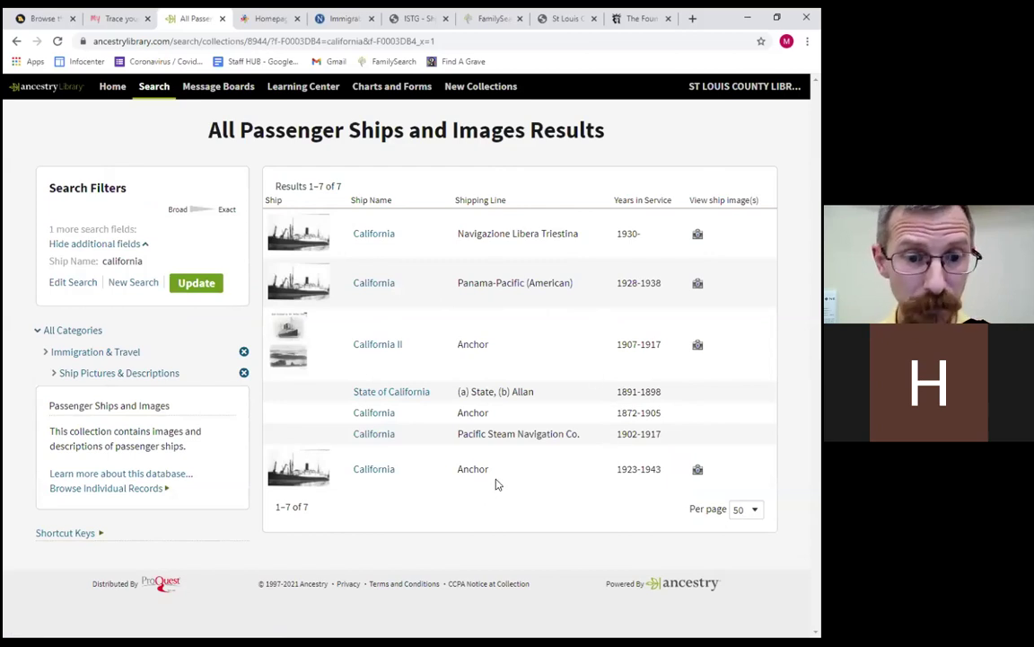
{"action": "left_click", "coordinate": [698, 238]}
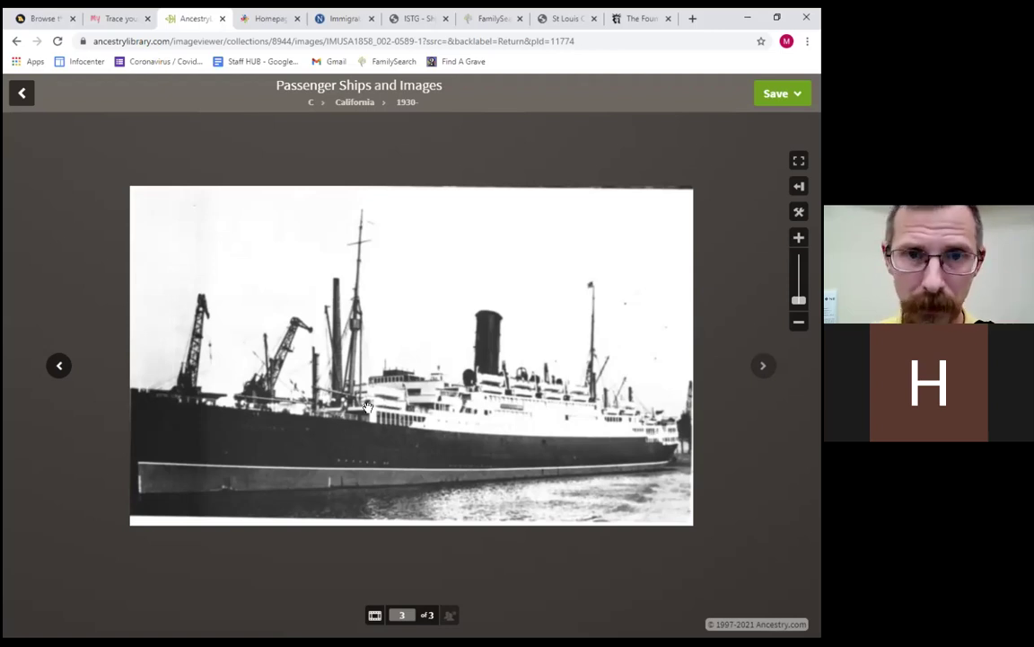
{"action": "left_click", "coordinate": [22, 92]}
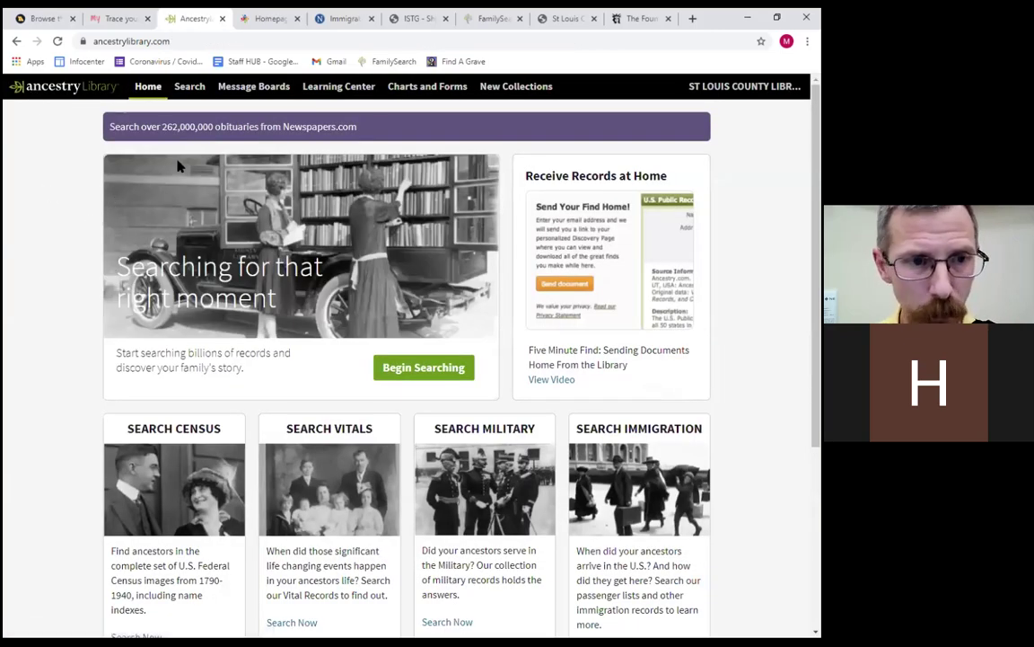
Filter the Card Catalog to the Immigration & Travel category, showing 436 collections.
{"action": "mouse_move", "coordinate": [196, 89]}
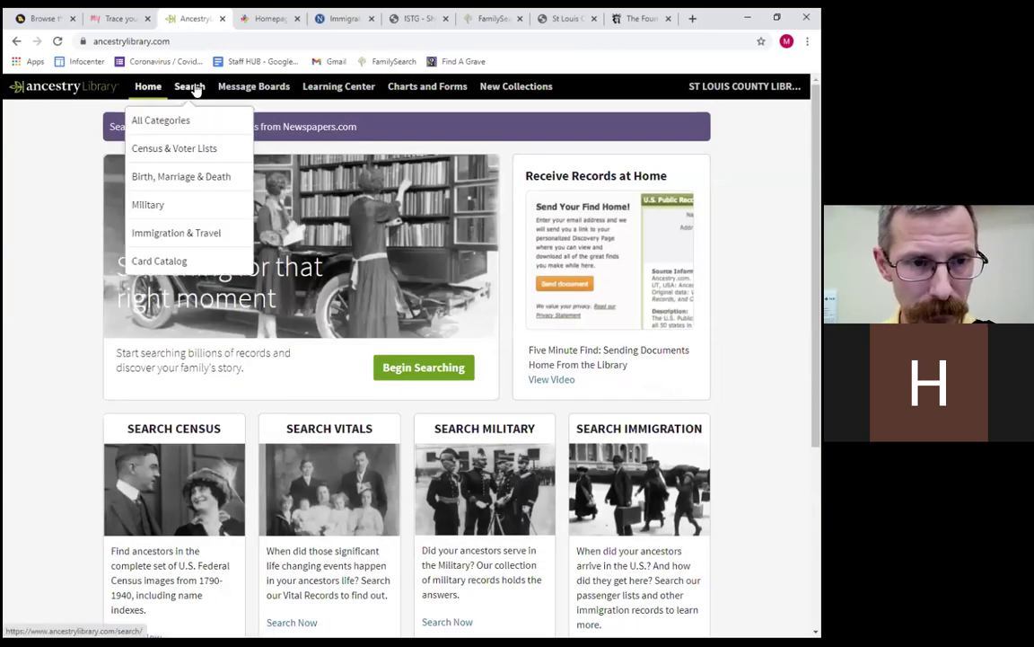
{"action": "left_click", "coordinate": [200, 262]}
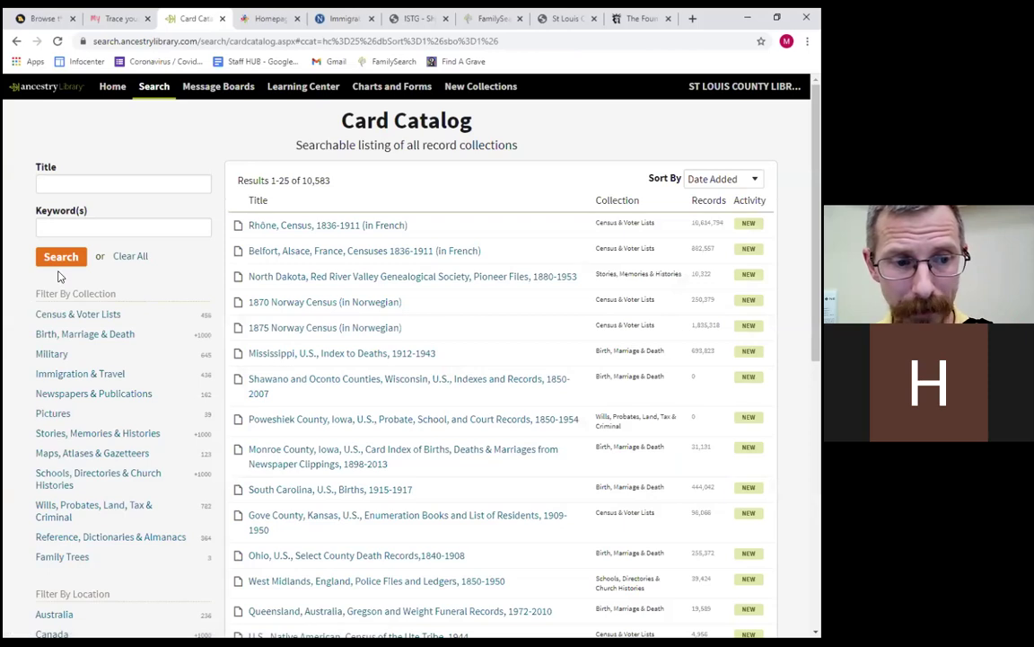
{"action": "scroll", "coordinate": [56, 250], "scroll_direction": "down", "scroll_amount": 1}
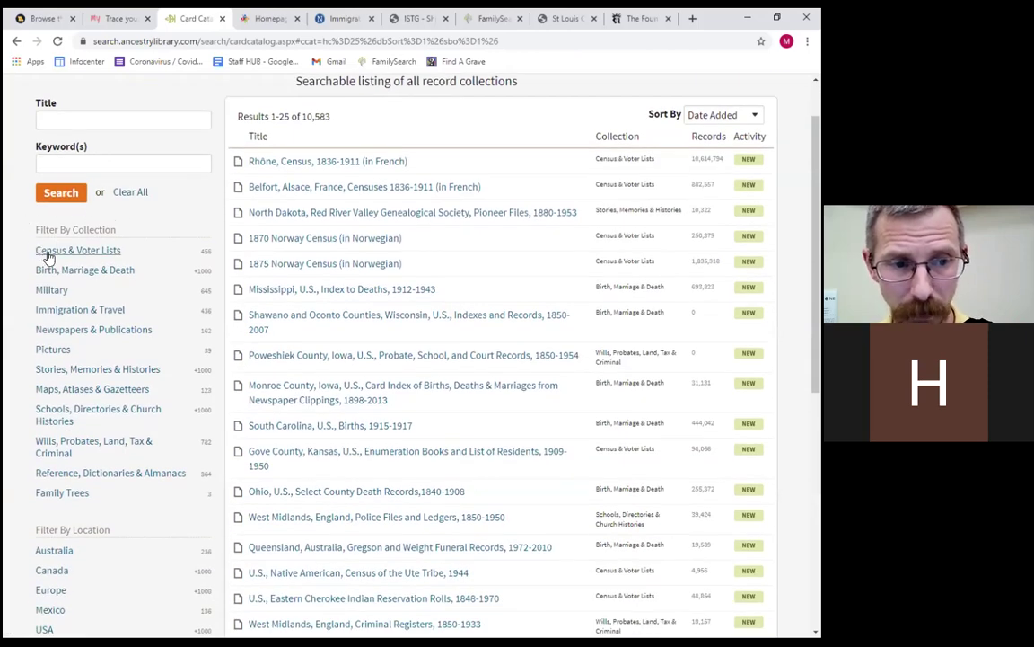
{"action": "left_click", "coordinate": [61, 310]}
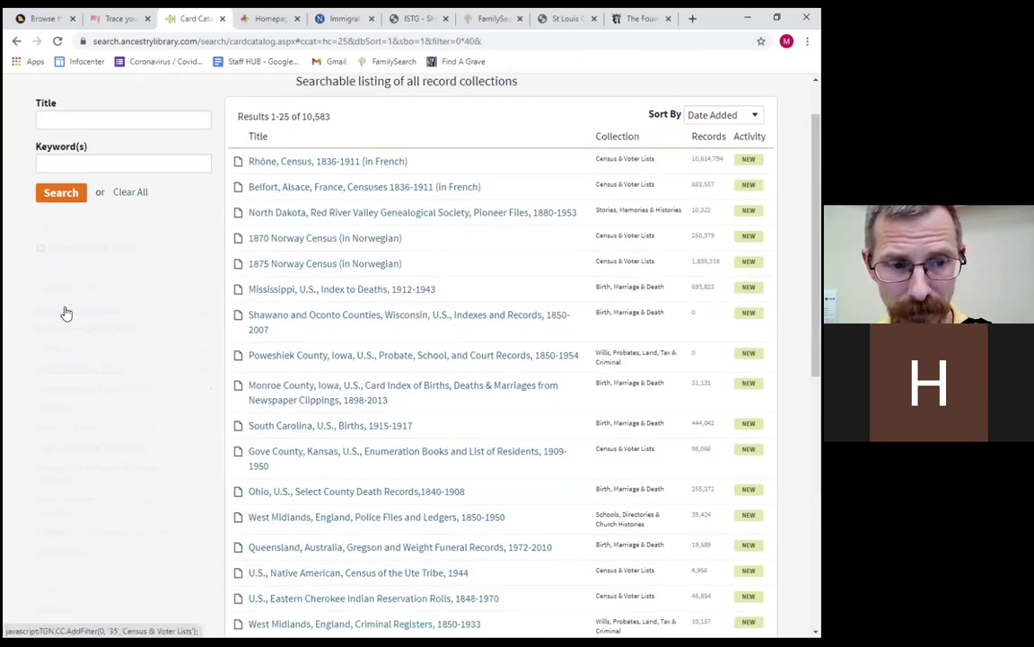
{"action": "scroll", "coordinate": [63, 269], "scroll_direction": "down", "scroll_amount": 3}
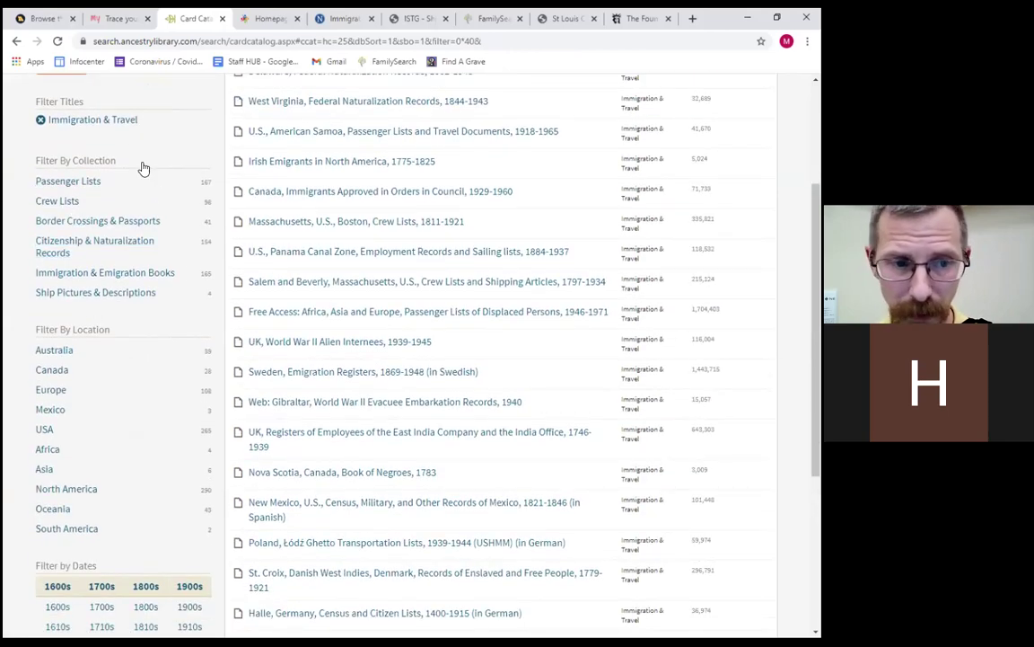
{"action": "scroll", "coordinate": [113, 437], "scroll_direction": "down", "scroll_amount": 2}
{"action": "scroll", "coordinate": [496, 340], "scroll_direction": "up", "scroll_amount": 5}
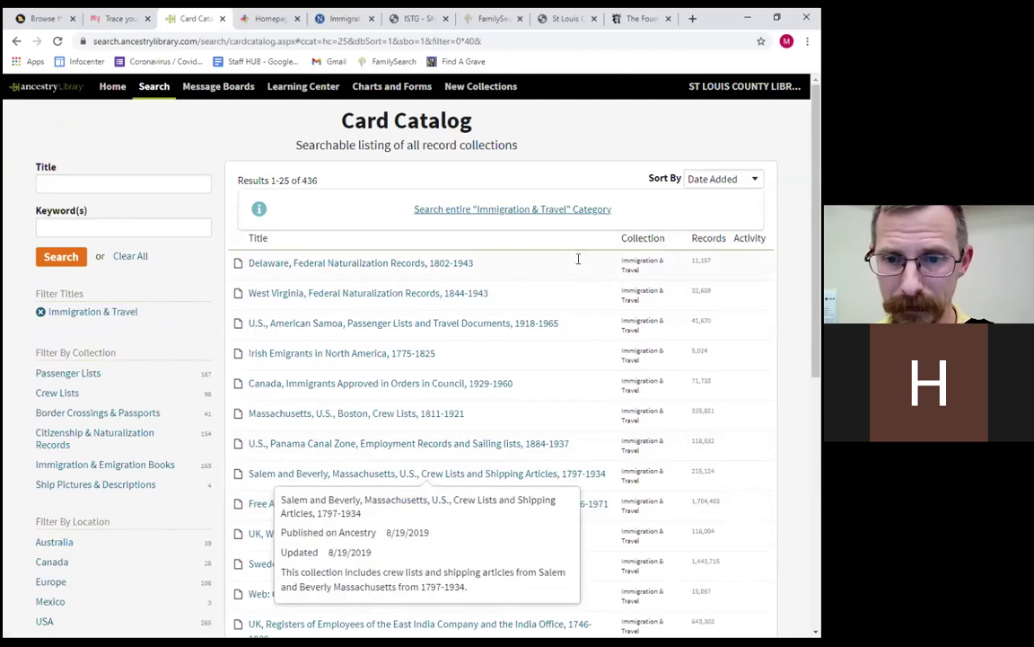
{"action": "mouse_move", "coordinate": [562, 330]}
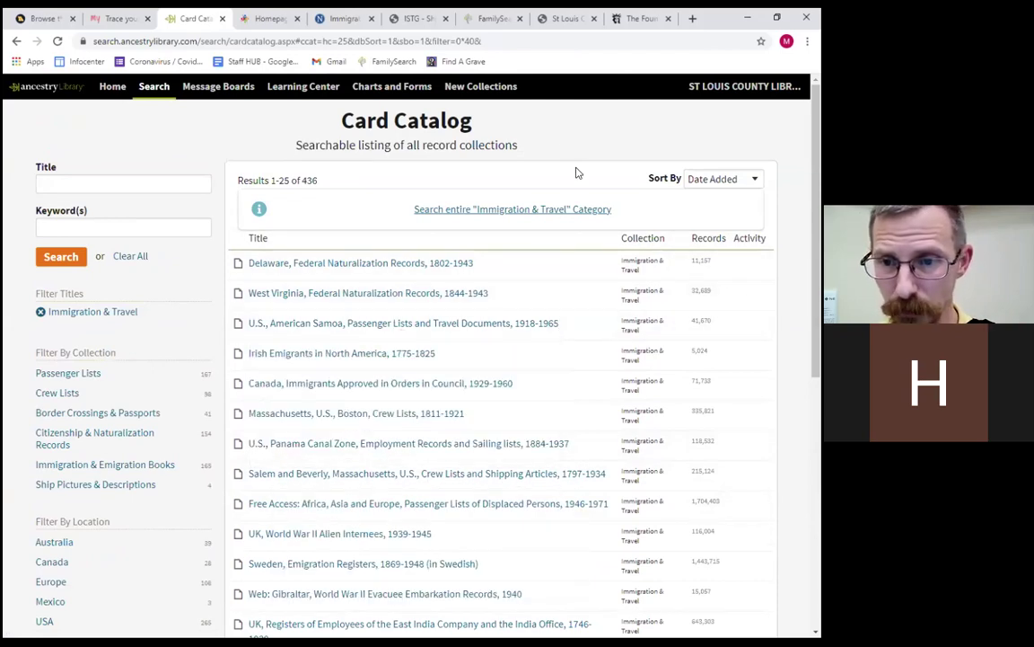
{"action": "scroll", "coordinate": [575, 177], "scroll_direction": "down", "scroll_amount": 2}
{"action": "scroll", "coordinate": [592, 216], "scroll_direction": "up", "scroll_amount": 2}
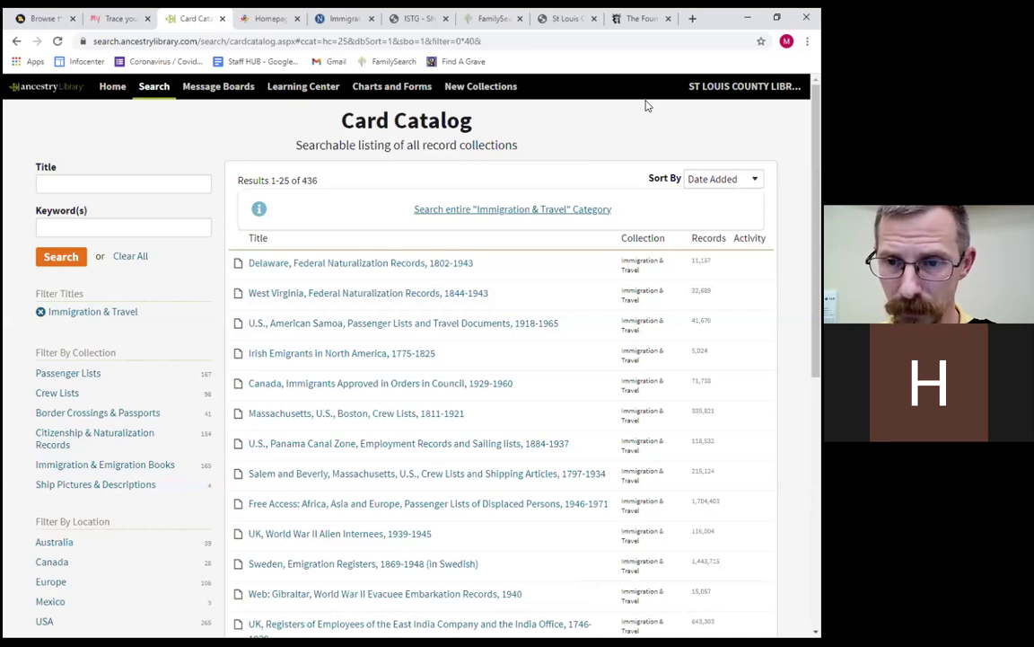
Sort the Immigration & Travel collections by Record Count, with New York Arriving Passenger Lists, 1820-1957 first.
{"action": "left_click", "coordinate": [753, 179]}
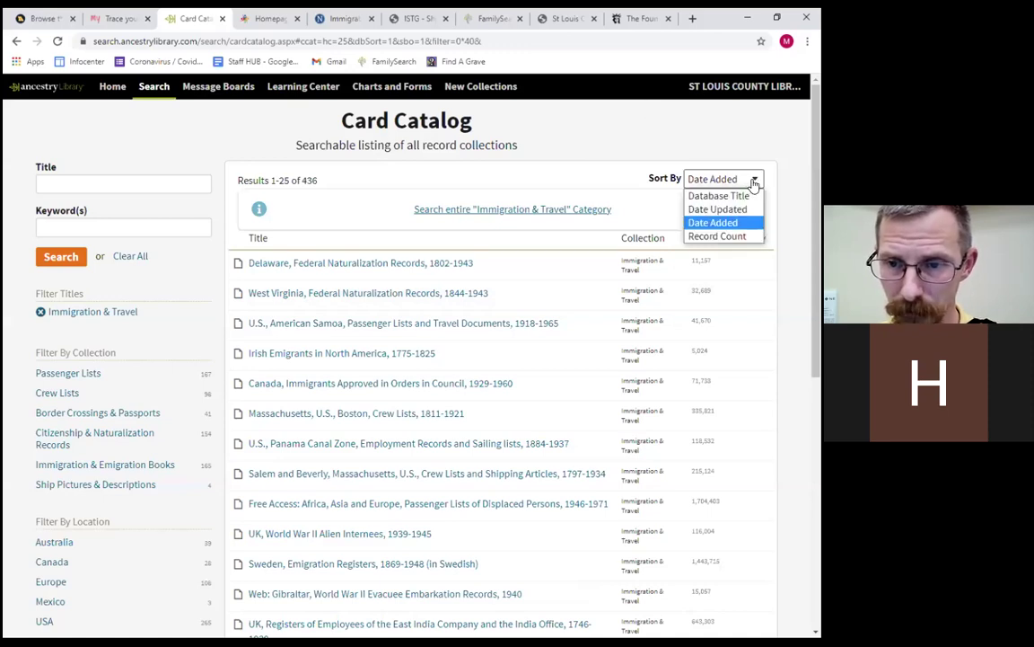
{"action": "left_click", "coordinate": [719, 236]}
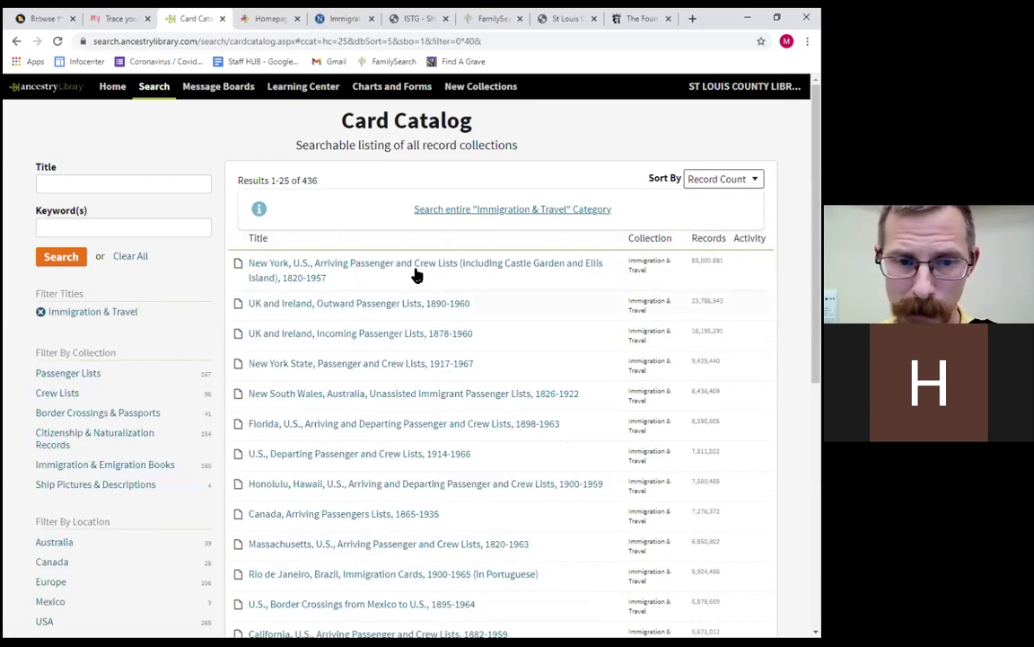
{"action": "mouse_move", "coordinate": [277, 266]}
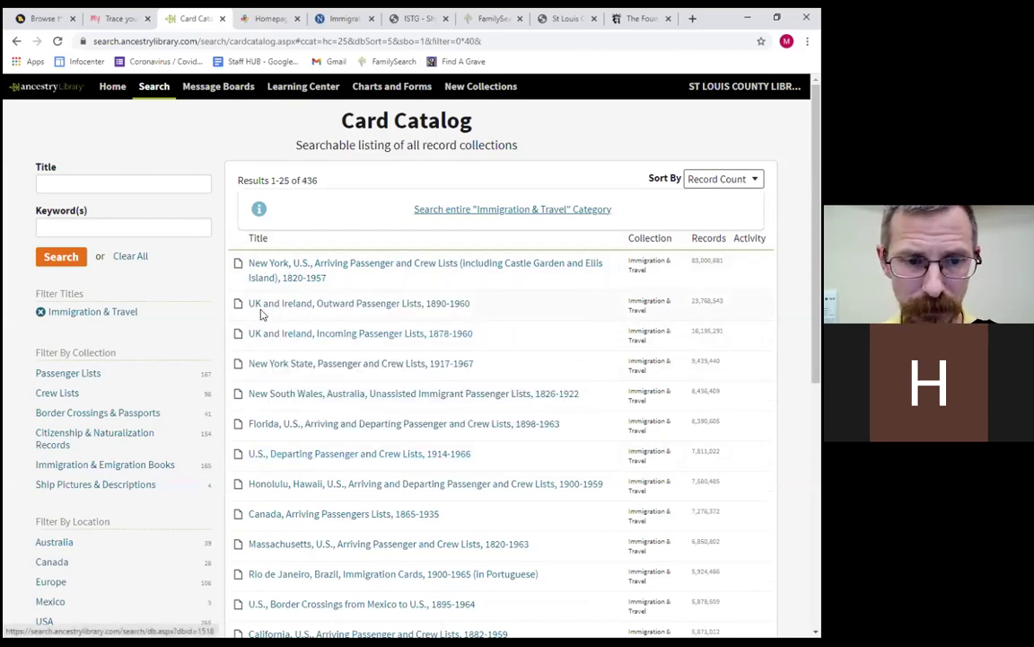
{"action": "mouse_move", "coordinate": [268, 314]}
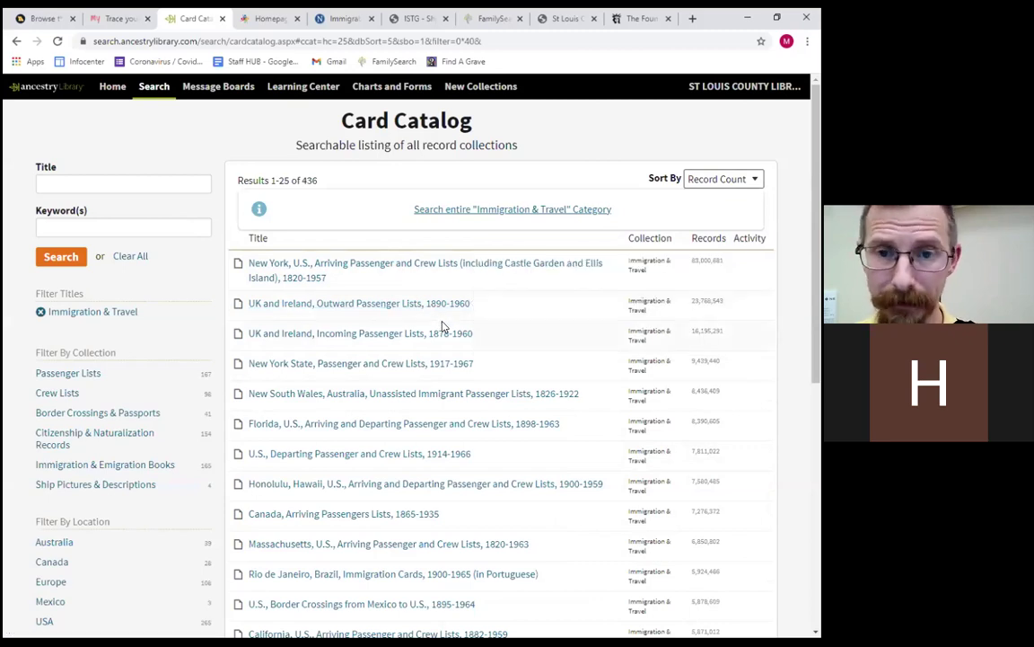
{"action": "mouse_move", "coordinate": [432, 308]}
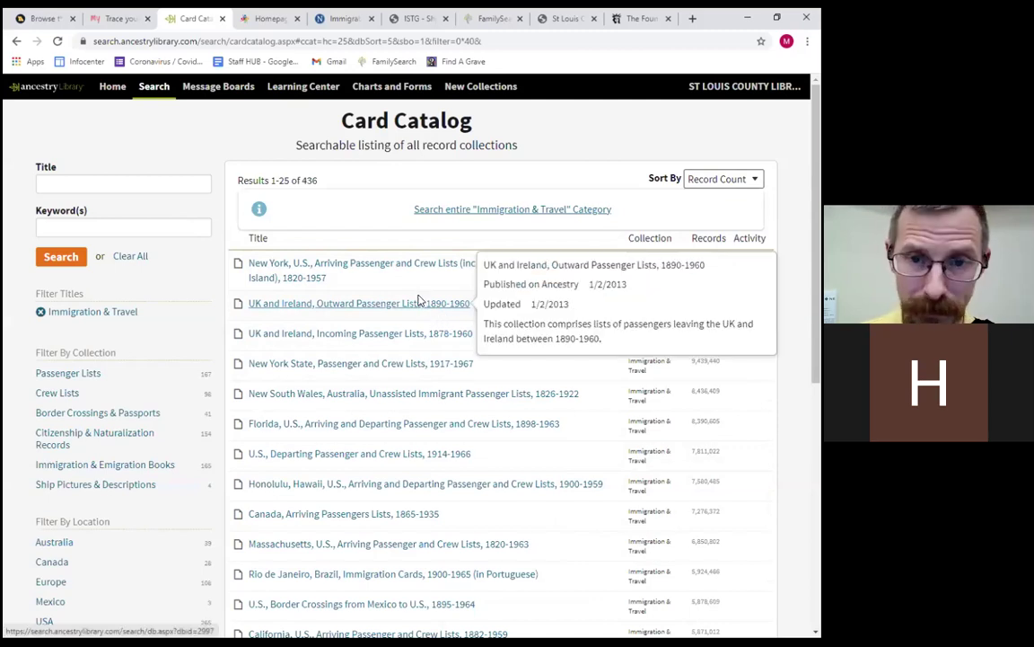
{"action": "mouse_move", "coordinate": [310, 321]}
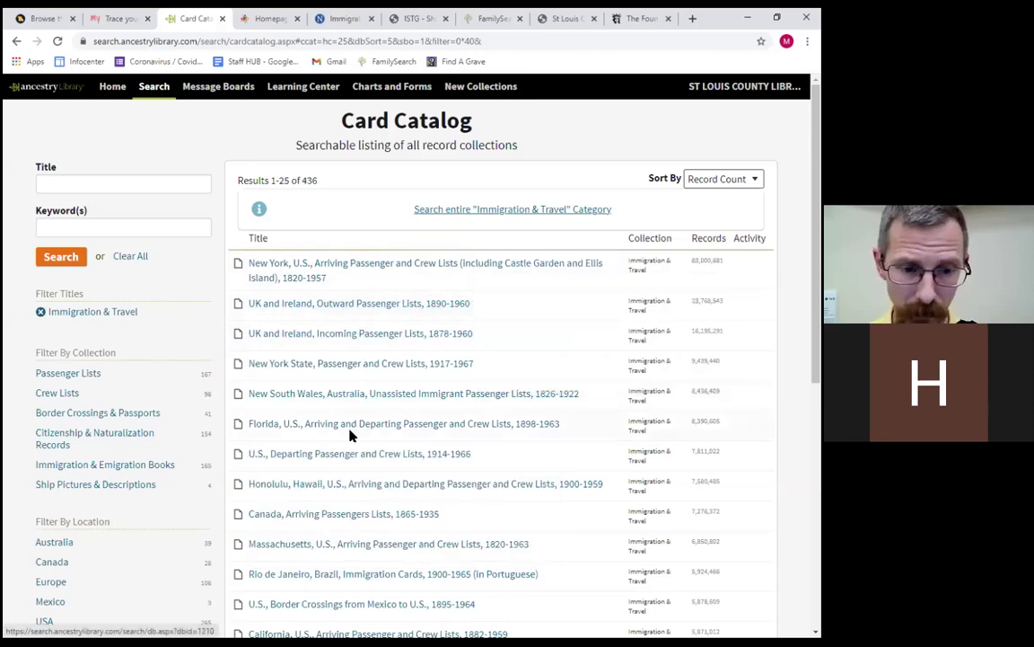
{"action": "scroll", "coordinate": [351, 467], "scroll_direction": "down", "scroll_amount": 3}
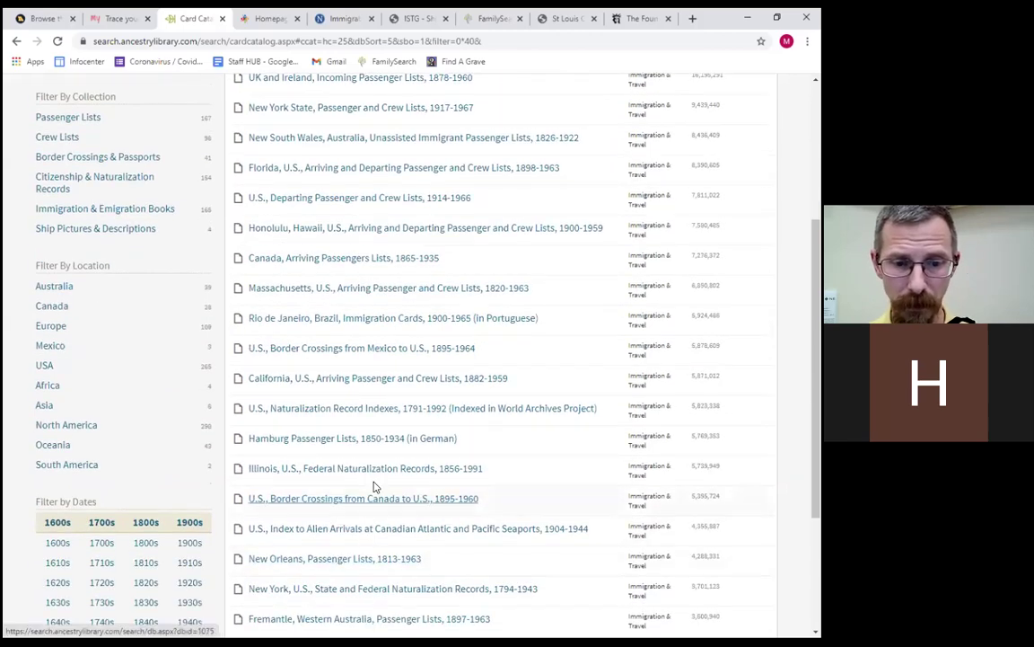
{"action": "scroll", "coordinate": [316, 361], "scroll_direction": "down", "scroll_amount": 1}
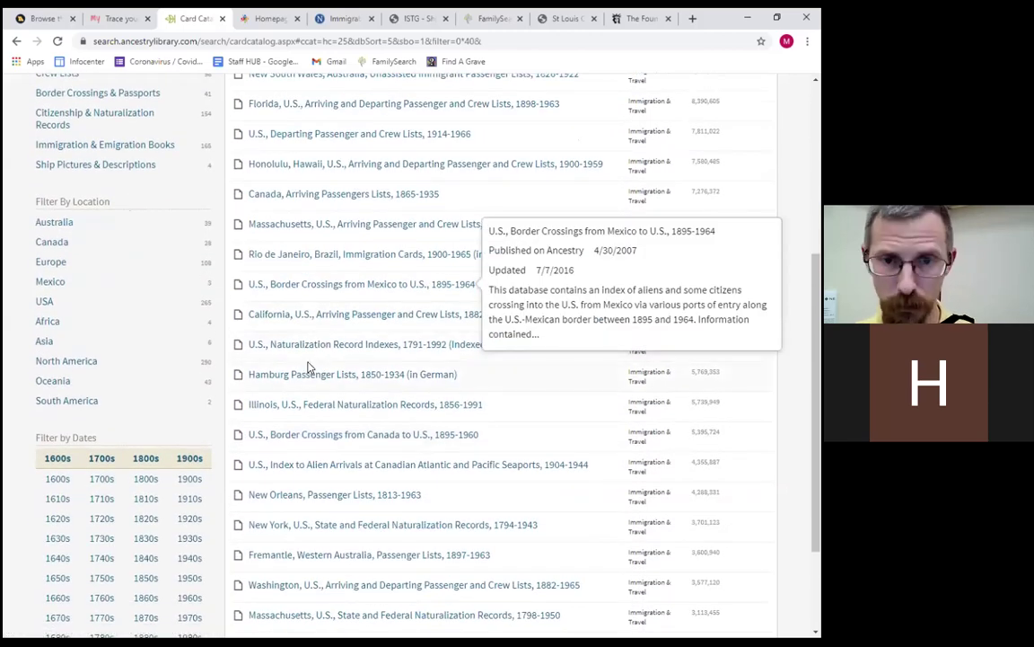
Open California, U.S., Arriving Passenger and Crew Lists, then go to the St. Louis County Library tab.
{"action": "left_click", "coordinate": [316, 314]}
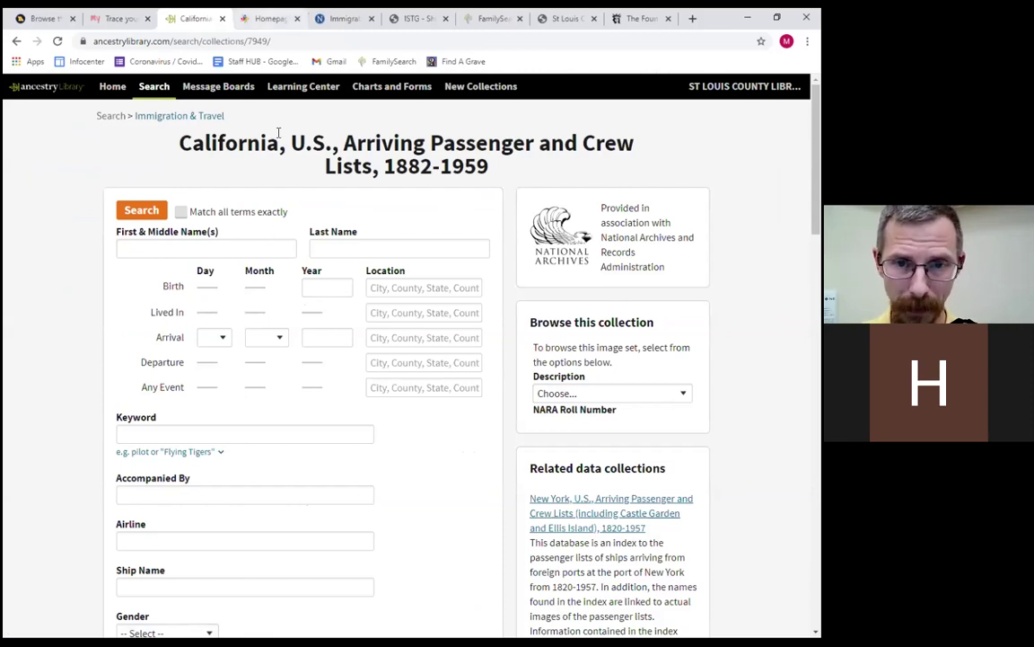
{"action": "left_click", "coordinate": [281, 34]}
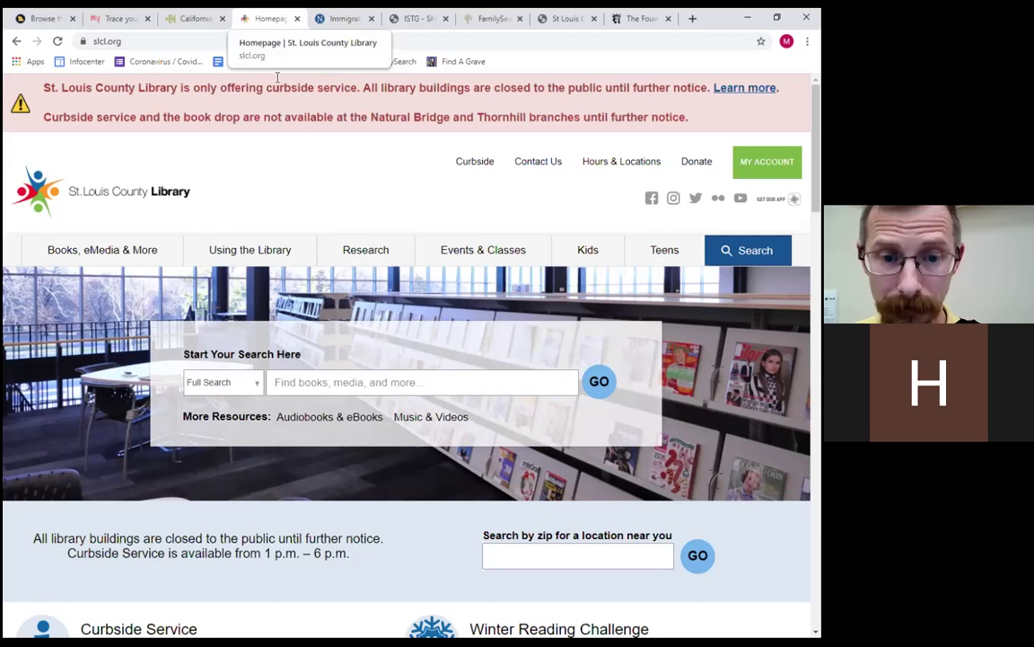
Go to Research > Online Genealogy Resources and scroll down to the Findmypast entry.
{"action": "mouse_move", "coordinate": [367, 254]}
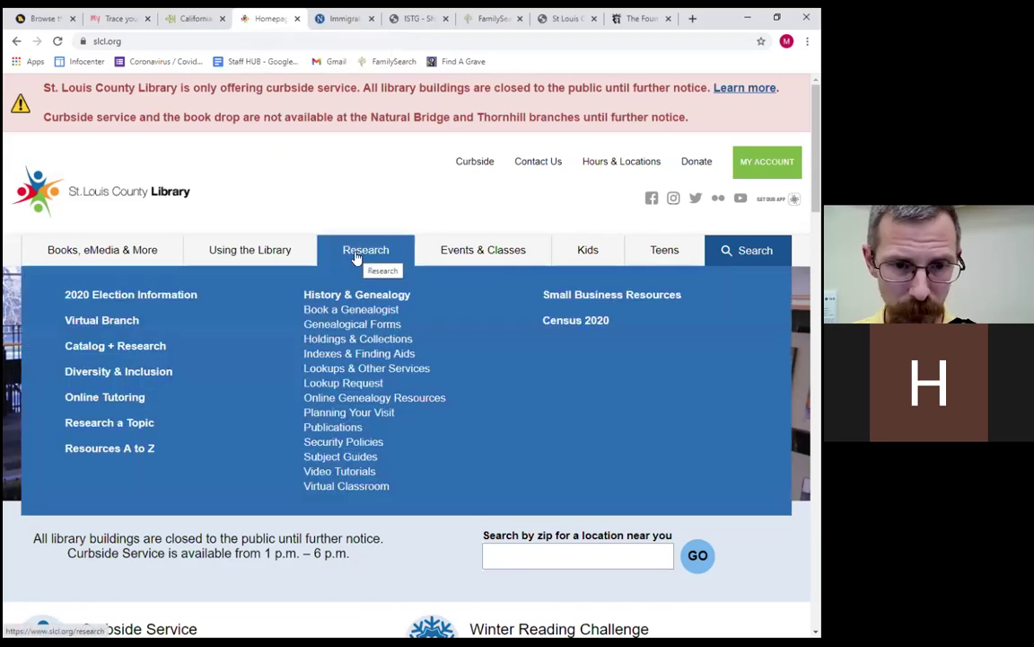
{"action": "left_click", "coordinate": [369, 399]}
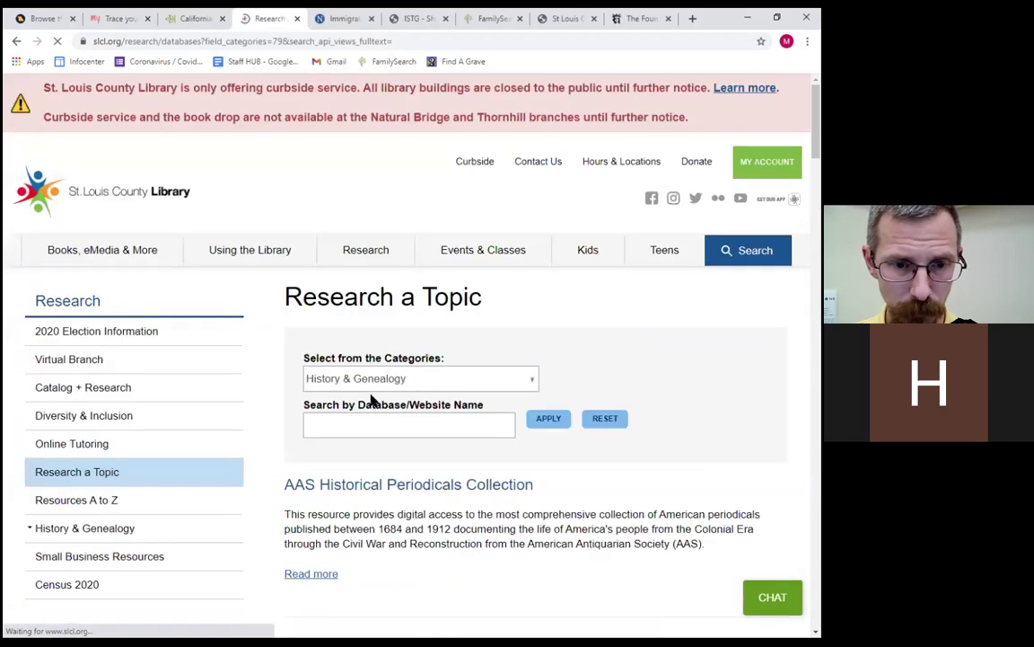
{"action": "scroll", "coordinate": [536, 359], "scroll_direction": "down", "scroll_amount": 20}
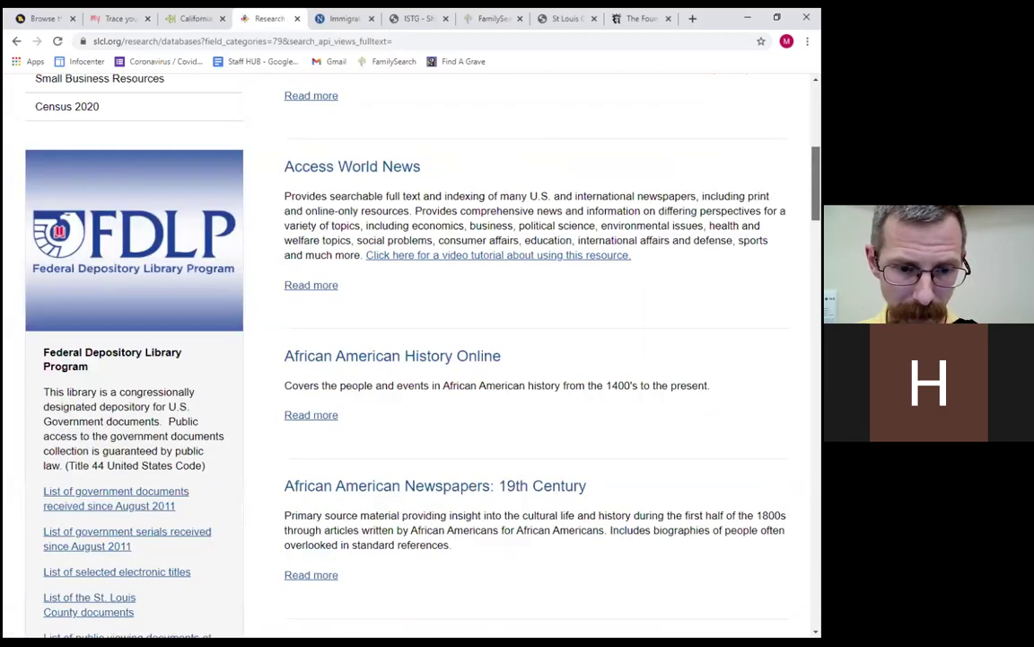
{"action": "scroll", "coordinate": [561, 425], "scroll_direction": "down", "scroll_amount": 5}
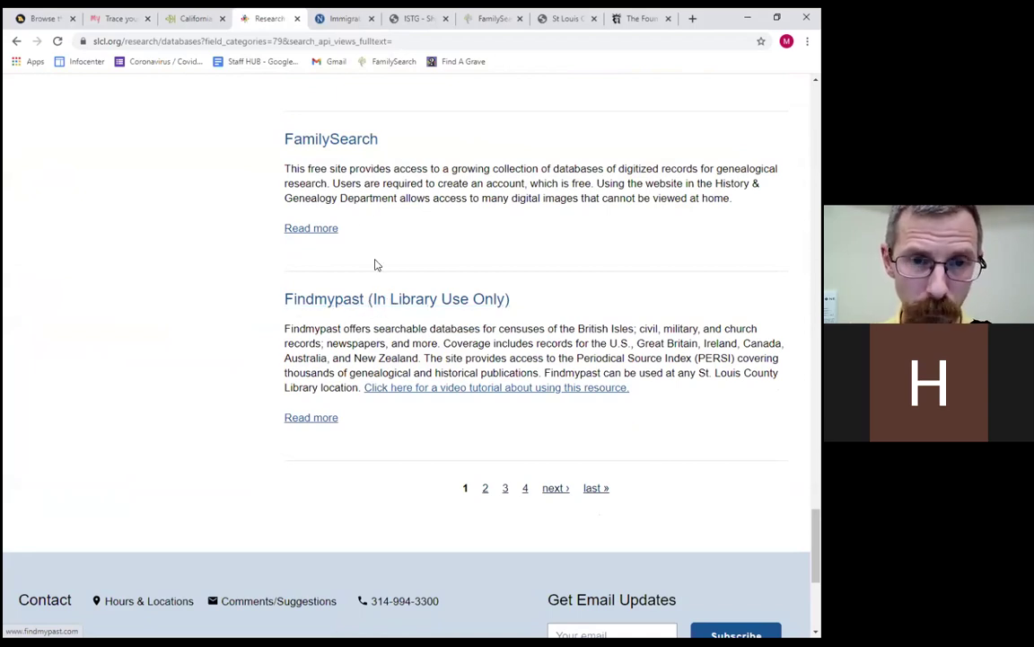
On the Findmypast tab, start a family records search in the Immigration & Travel category.
{"action": "left_click", "coordinate": [127, 18]}
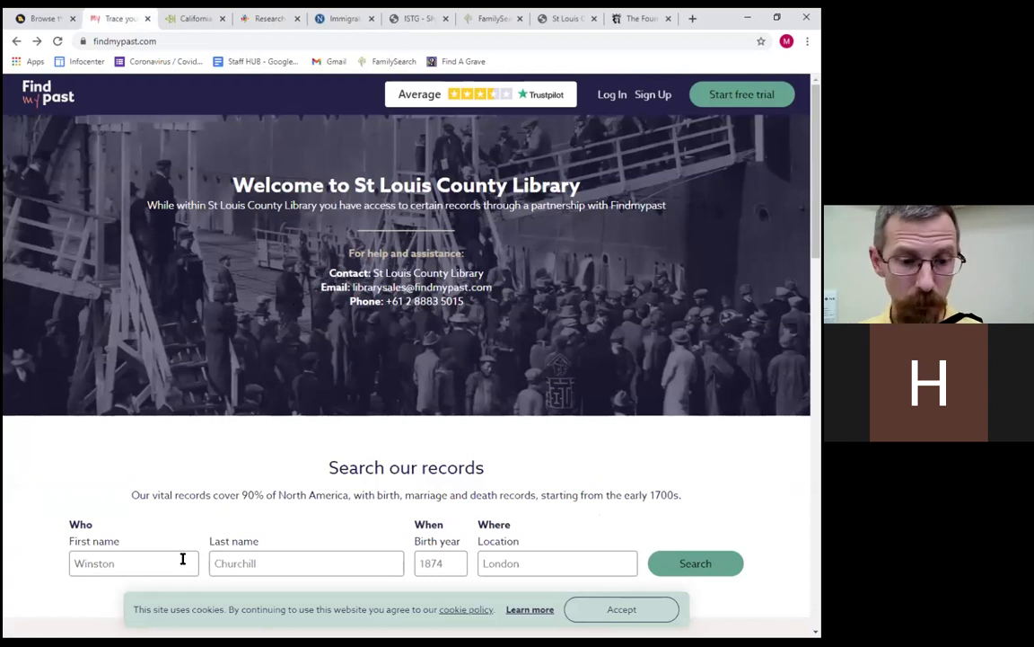
{"action": "scroll", "coordinate": [287, 558], "scroll_direction": "down", "scroll_amount": 3}
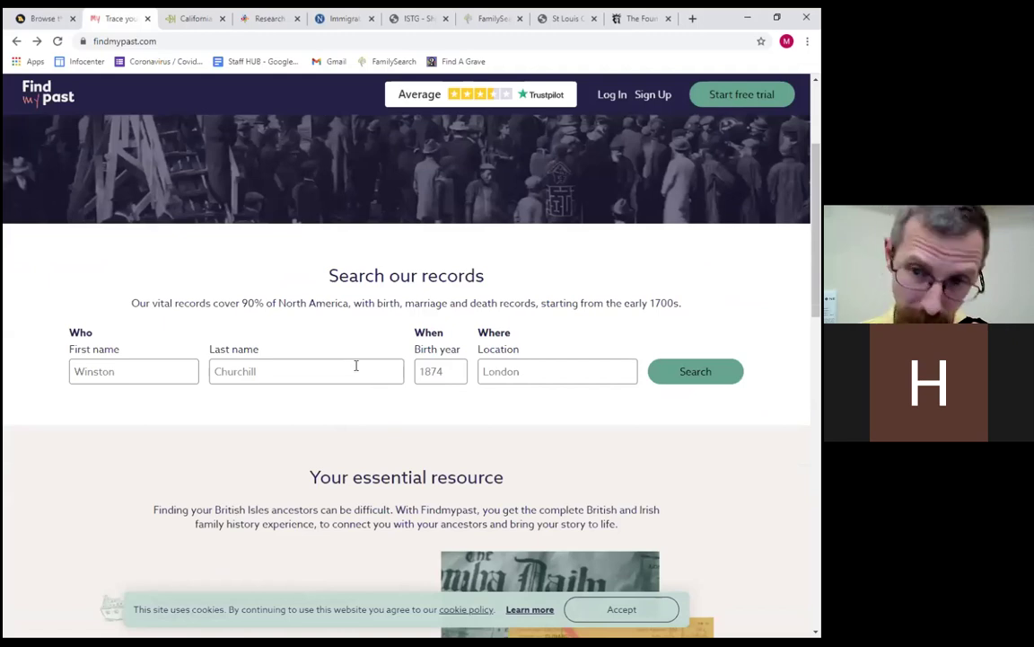
{"action": "scroll", "coordinate": [353, 363], "scroll_direction": "down", "scroll_amount": 8}
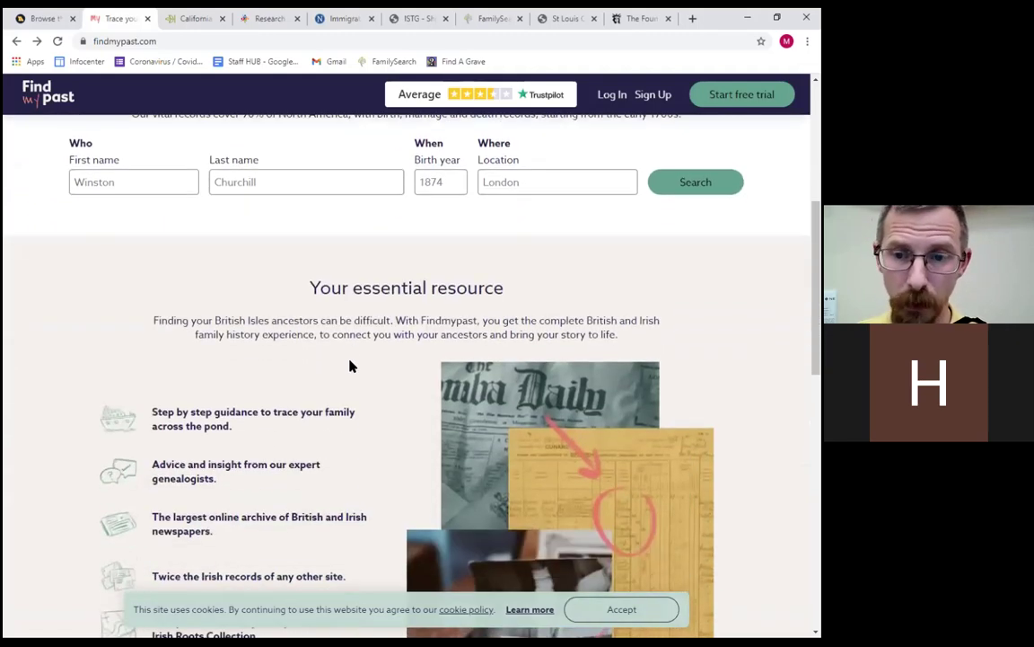
{"action": "scroll", "coordinate": [349, 364], "scroll_direction": "down", "scroll_amount": 8}
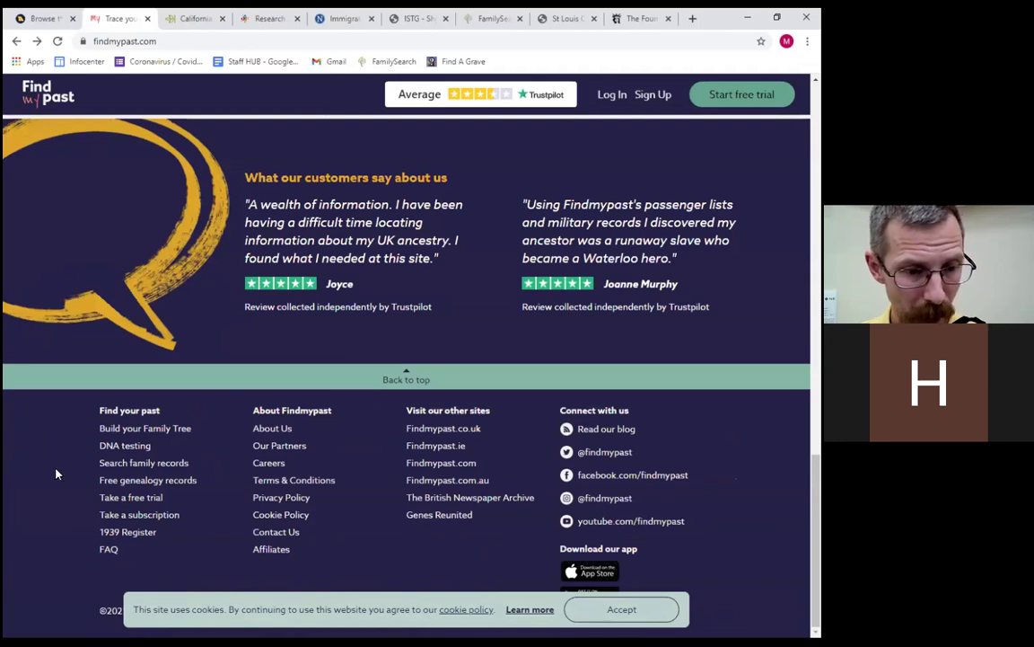
{"action": "left_click", "coordinate": [141, 463]}
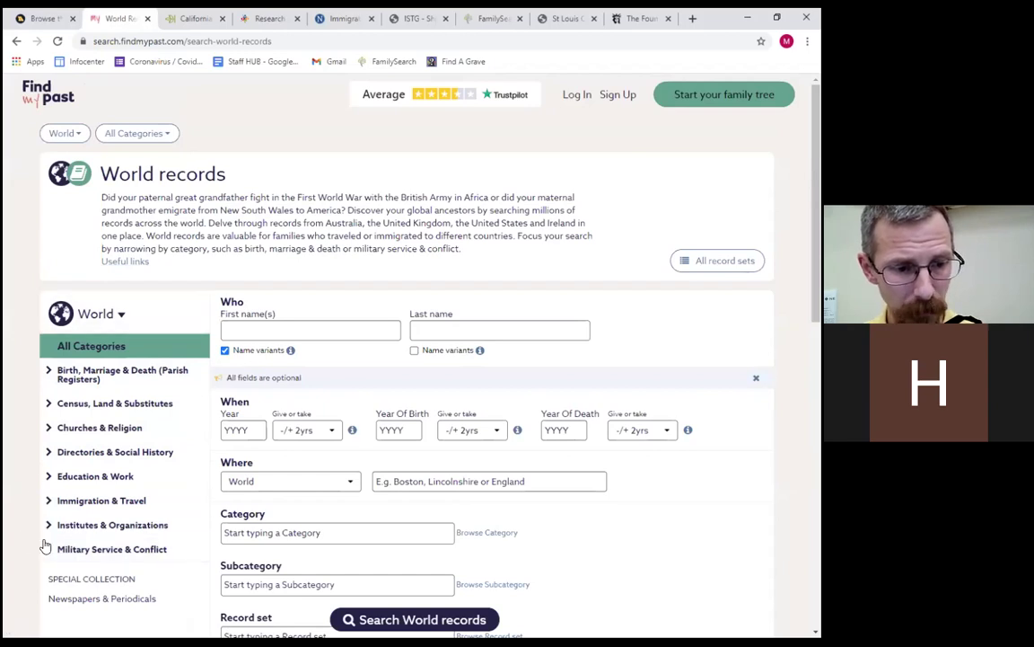
{"action": "left_click", "coordinate": [118, 501]}
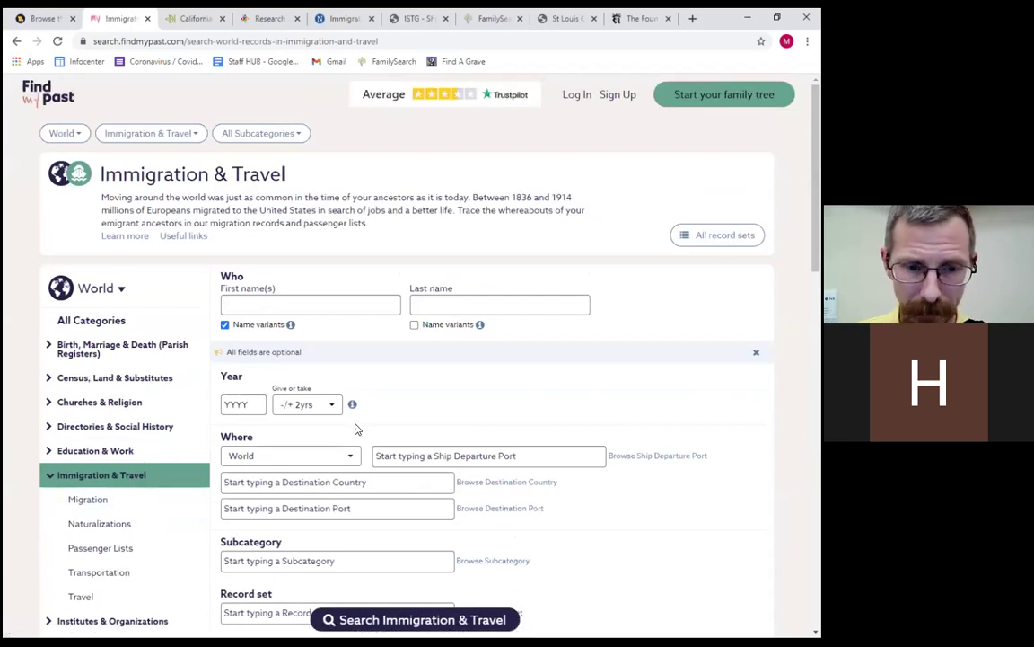
Read the Immigration & Travel guide and useful links, then move to the Ellis Island Foundation tab.
{"action": "scroll", "coordinate": [355, 429], "scroll_direction": "down", "scroll_amount": 5}
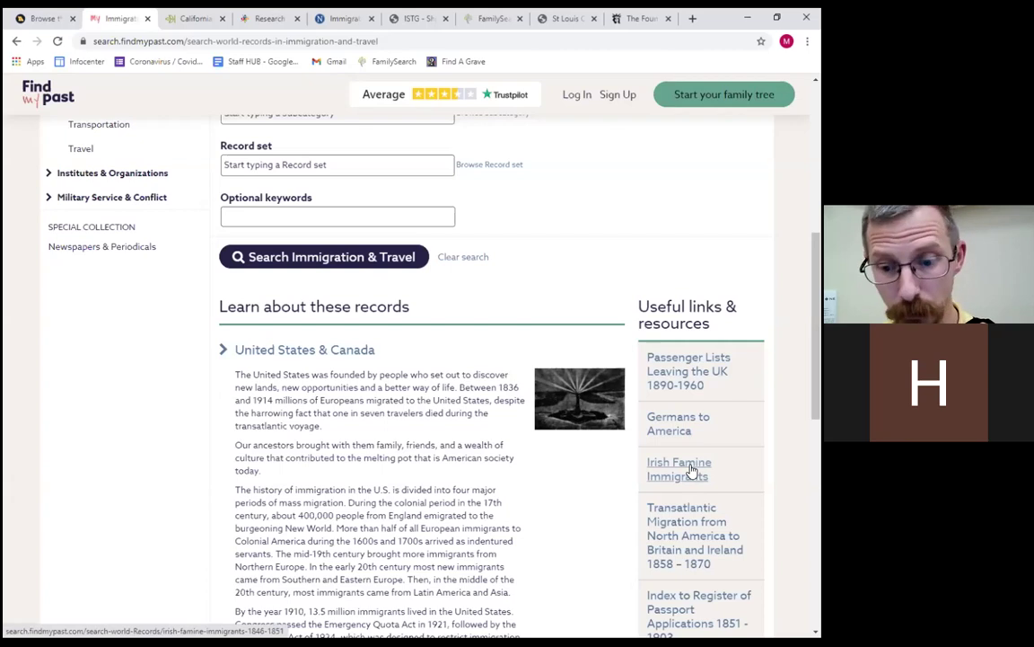
{"action": "scroll", "coordinate": [692, 470], "scroll_direction": "down", "scroll_amount": 2}
{"action": "scroll", "coordinate": [673, 568], "scroll_direction": "up", "scroll_amount": 1}
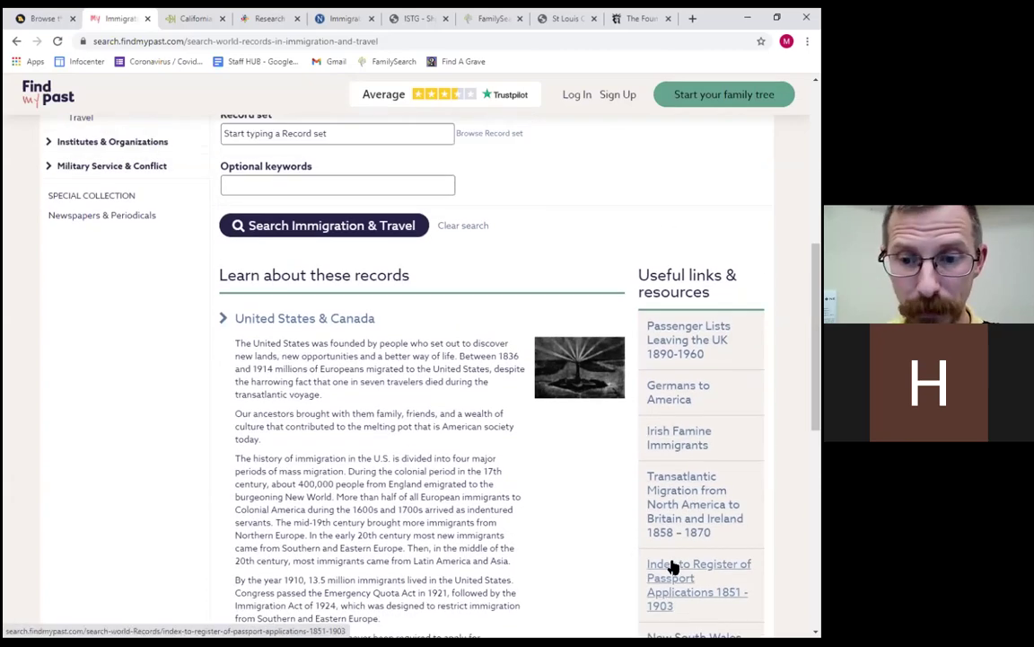
{"action": "scroll", "coordinate": [674, 567], "scroll_direction": "up", "scroll_amount": 2}
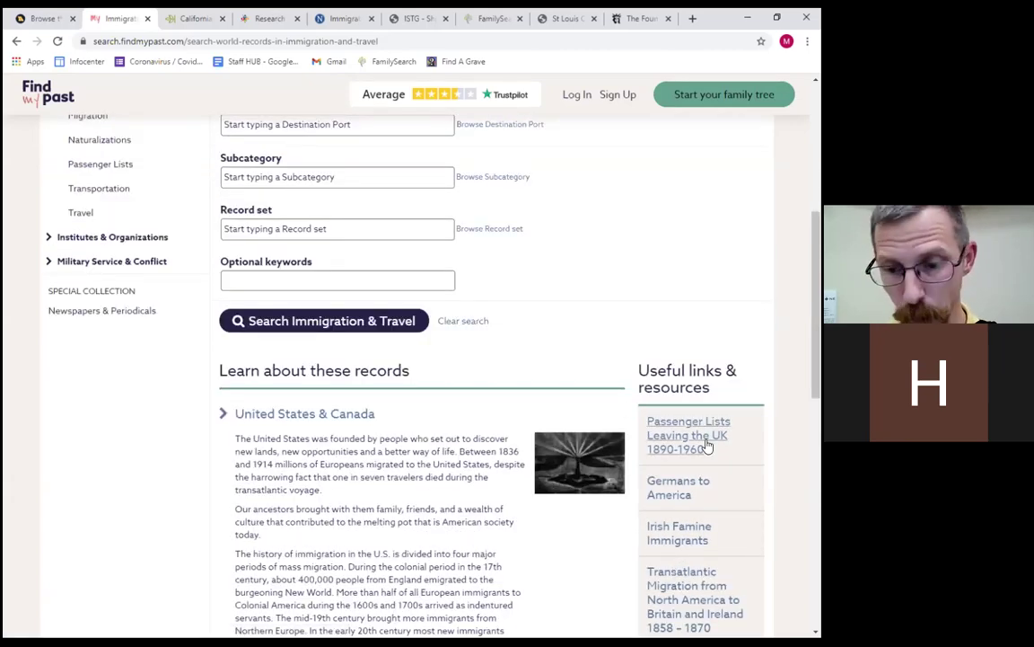
{"action": "scroll", "coordinate": [684, 440], "scroll_direction": "up", "scroll_amount": 3}
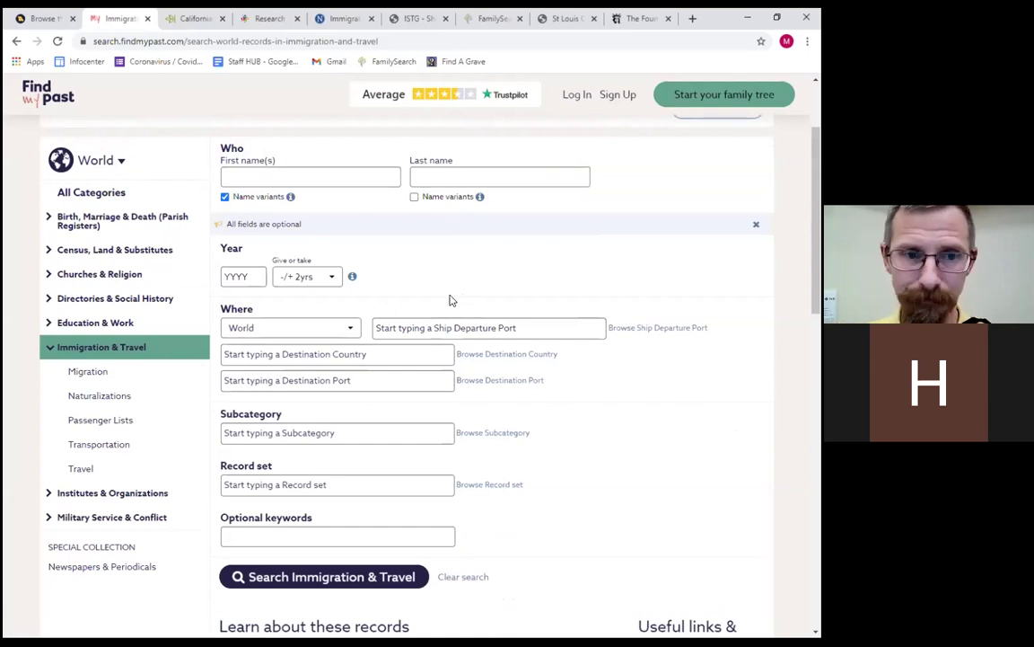
{"action": "scroll", "coordinate": [453, 303], "scroll_direction": "up", "scroll_amount": 2}
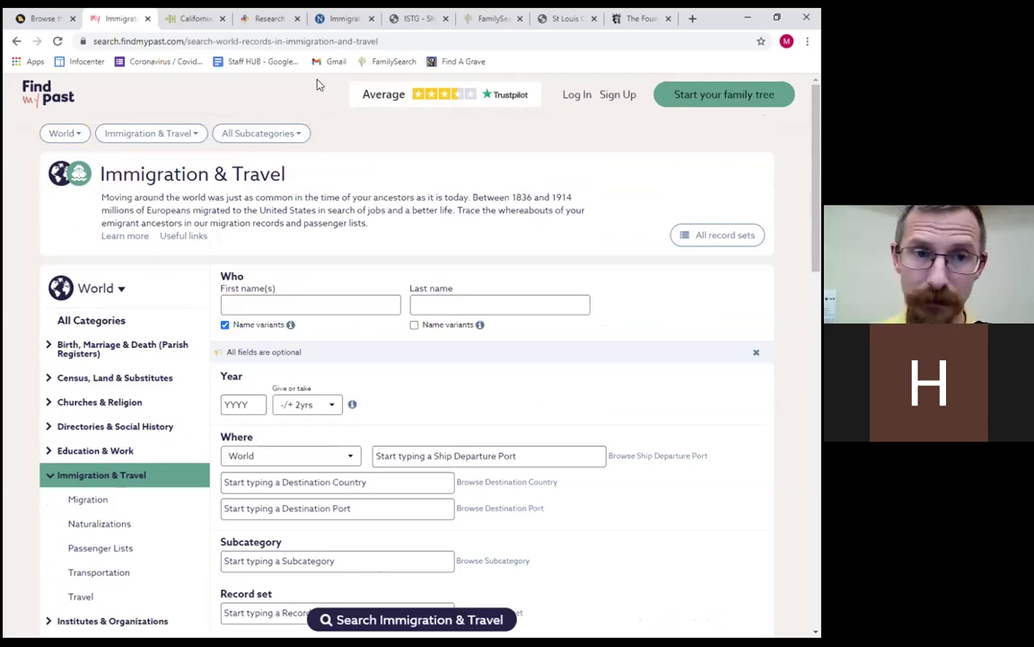
{"action": "key", "text": "ctrl+9"}
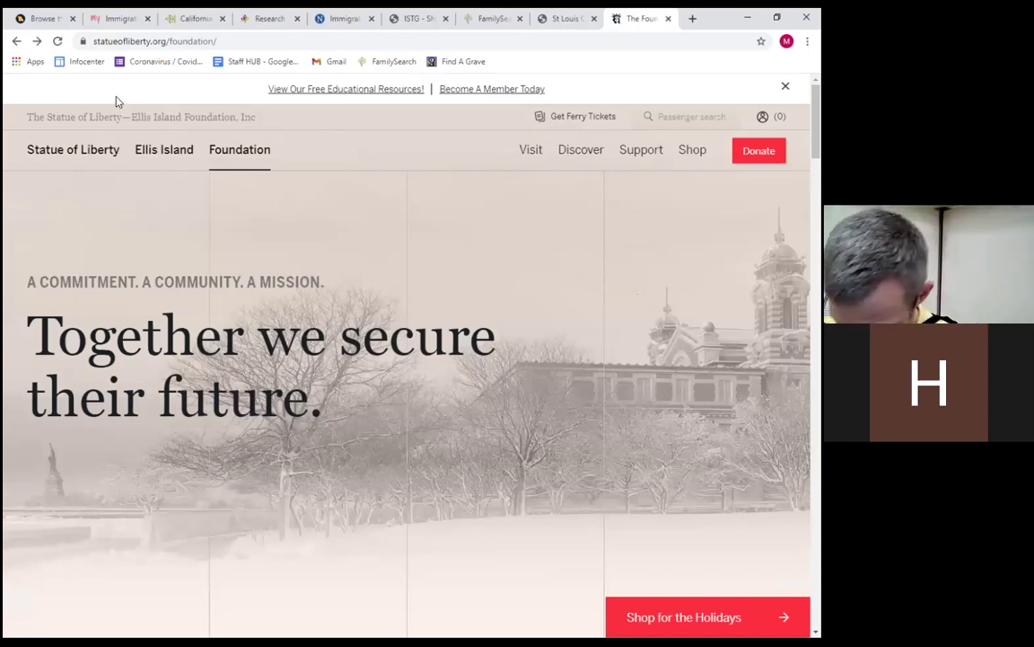
Go from the Ellis Island menu through Family History Center to the Passenger and Ship Search page.
{"action": "left_click", "coordinate": [61, 155]}
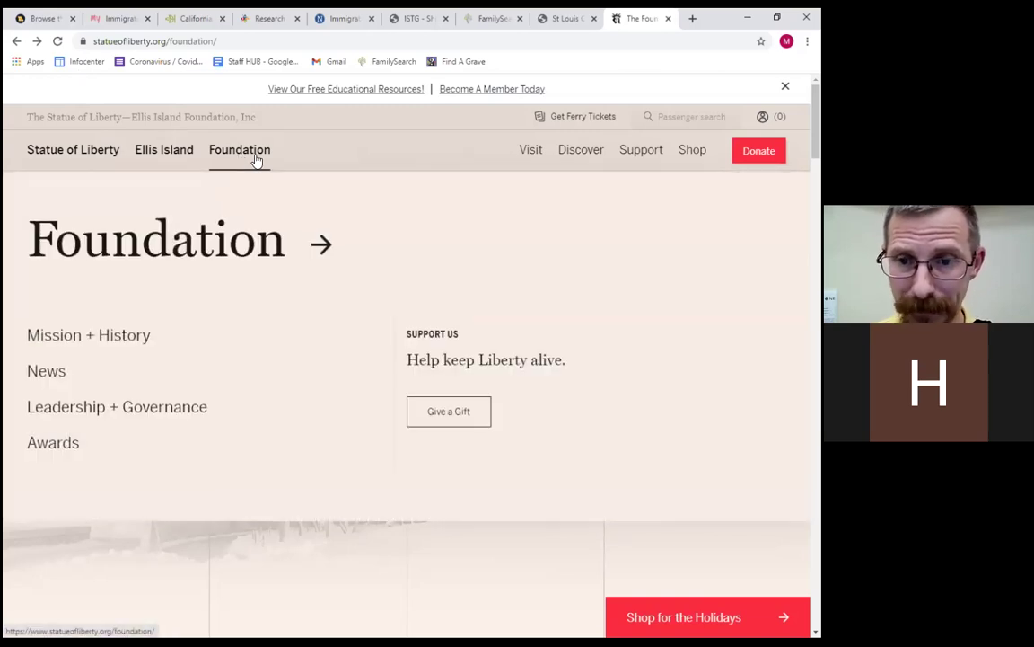
{"action": "mouse_move", "coordinate": [185, 174]}
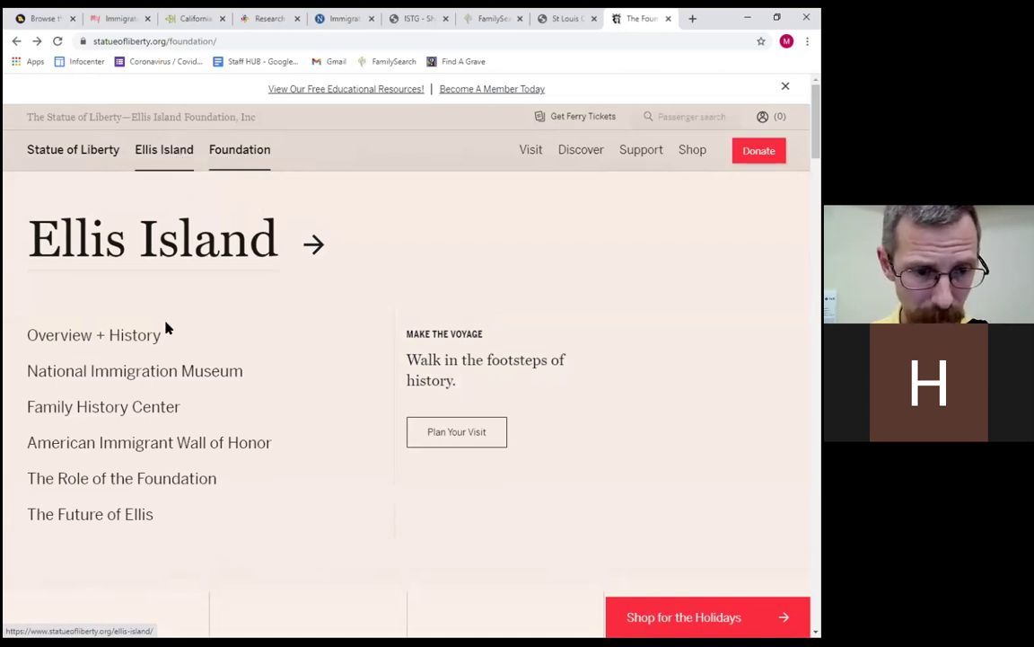
{"action": "left_click", "coordinate": [103, 409]}
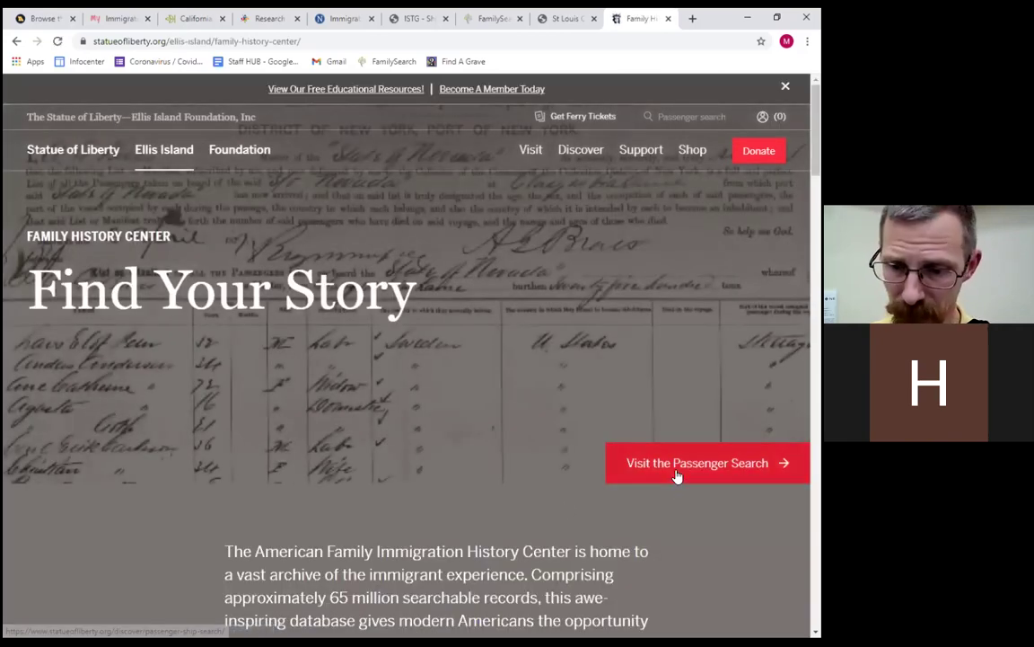
{"action": "left_click", "coordinate": [677, 474]}
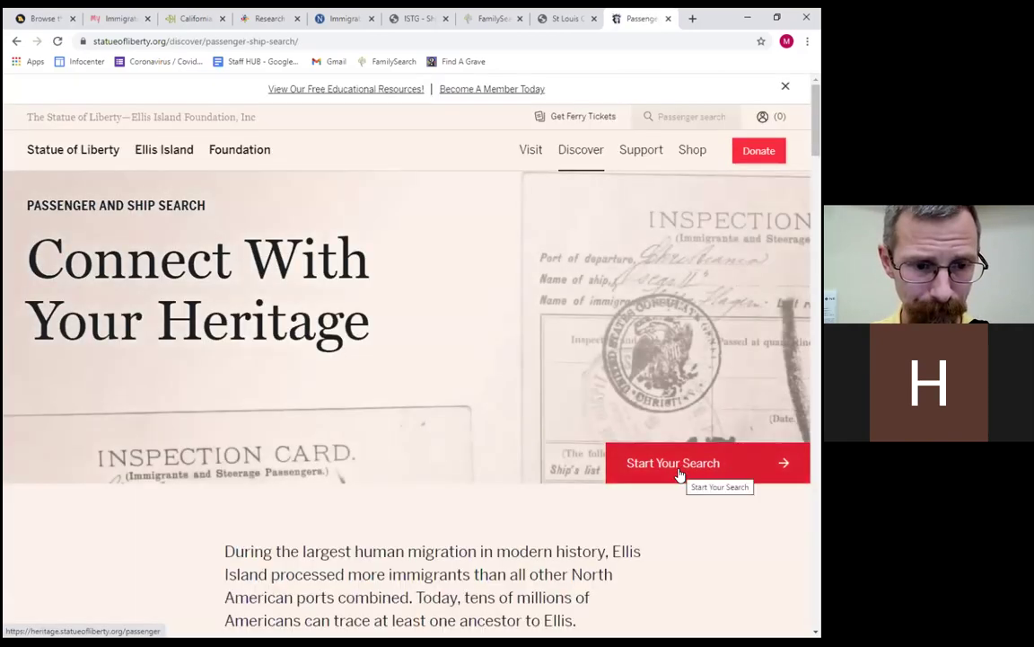
Start the Ellis Island passenger search and place the cursor in the First Name or Initial field.
{"action": "left_click", "coordinate": [675, 463]}
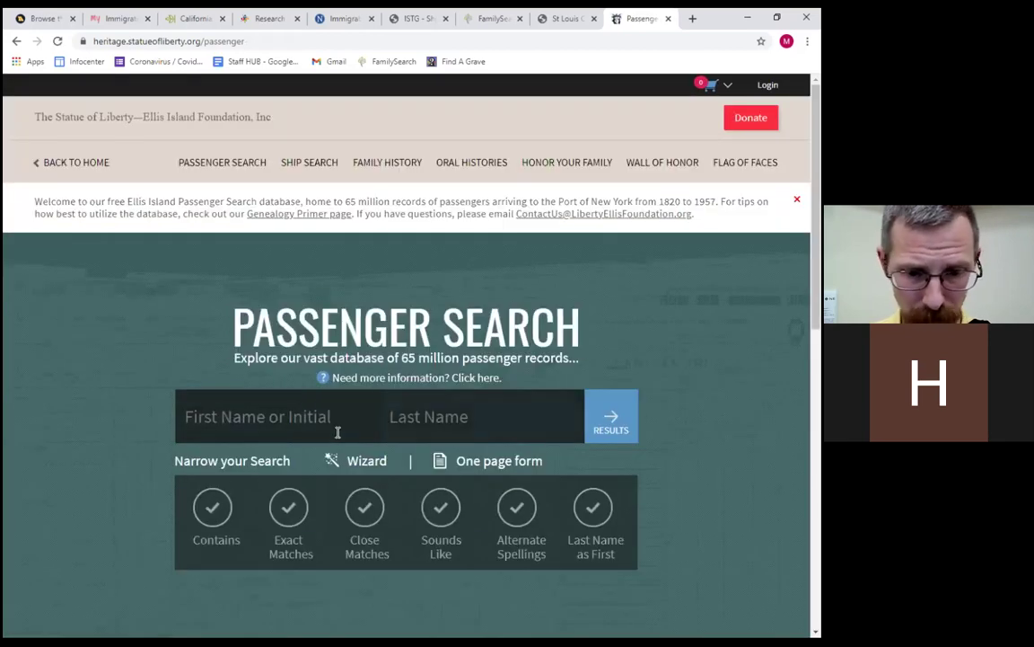
{"action": "left_click", "coordinate": [341, 432]}
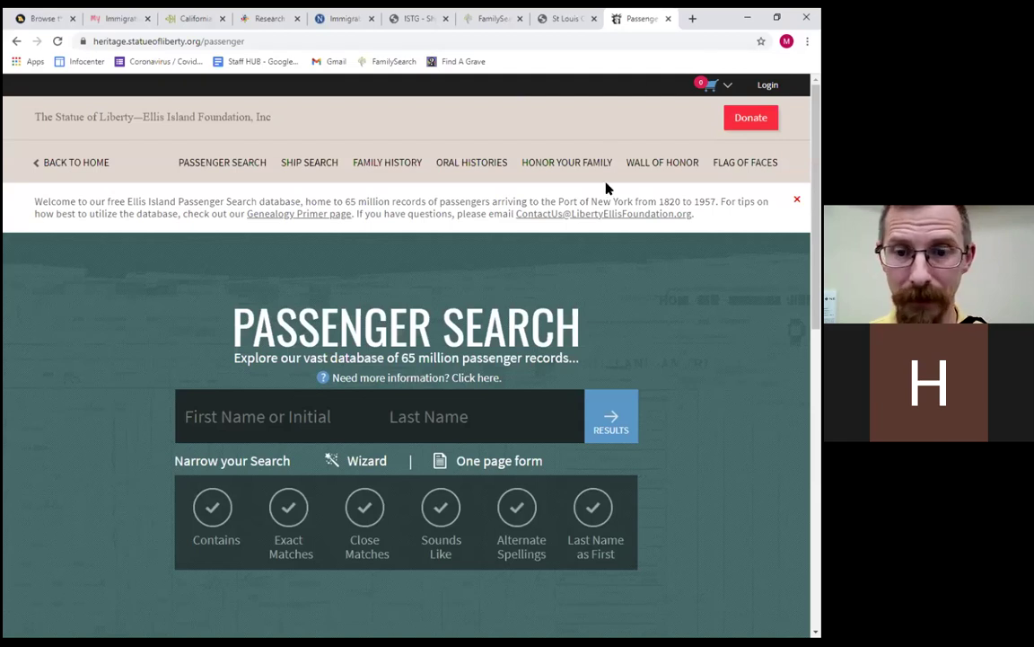
Cycle through the open research tabs, ending on the FamilySearch home page.
{"action": "key", "text": "ctrl+shift+Tab"}
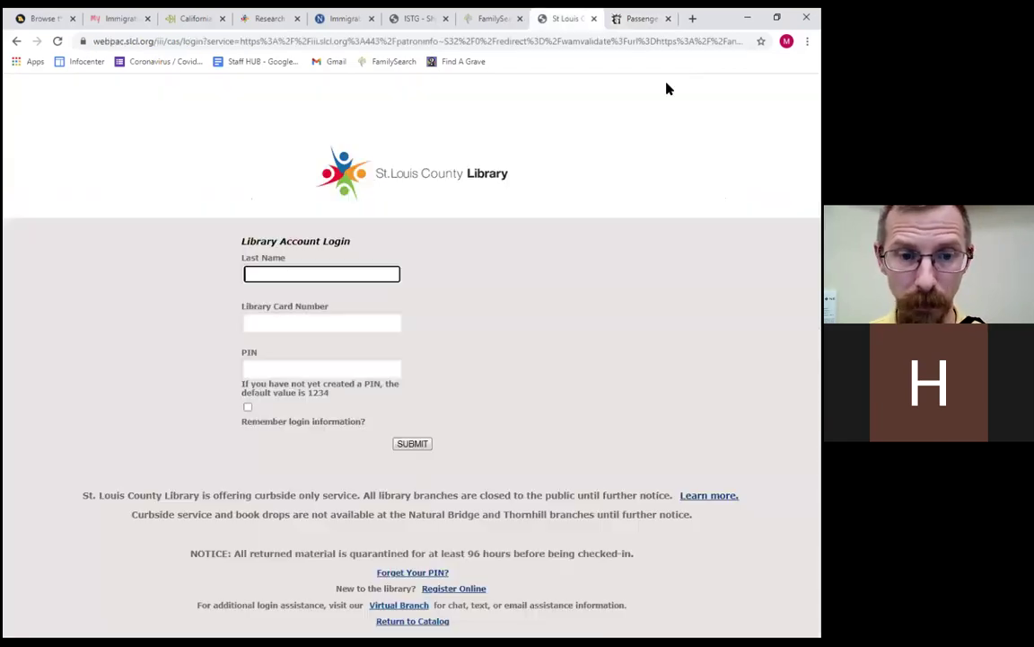
{"action": "key", "text": "ctrl+shift+Tab"}
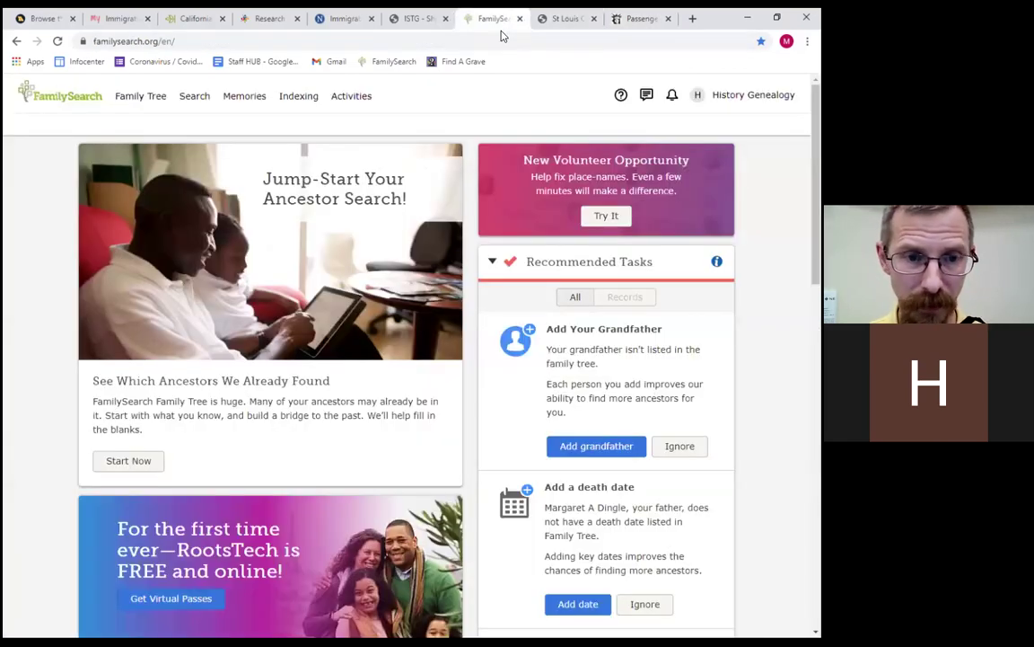
{"action": "key", "text": "ctrl+shift+Tab"}
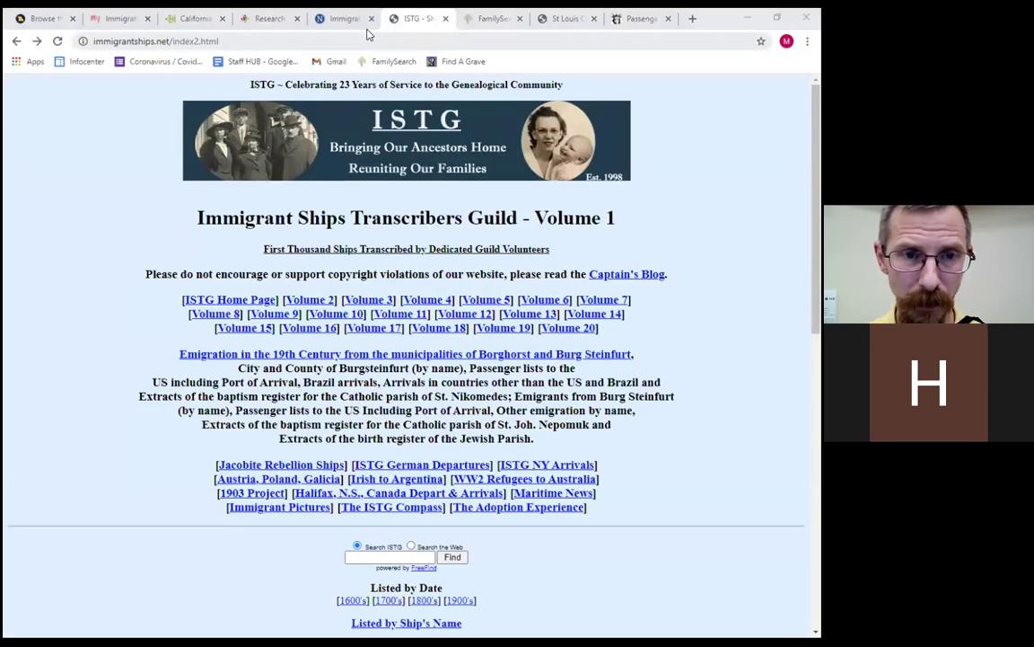
{"action": "key", "text": "ctrl+shift+Tab"}
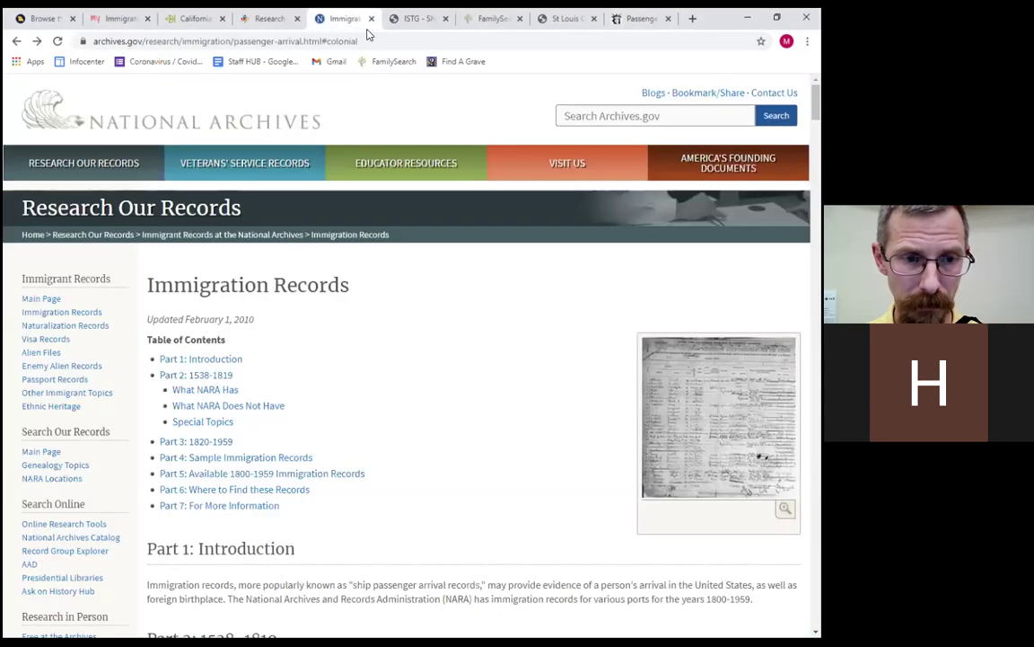
{"action": "key", "text": "ctrl+shift+Tab"}
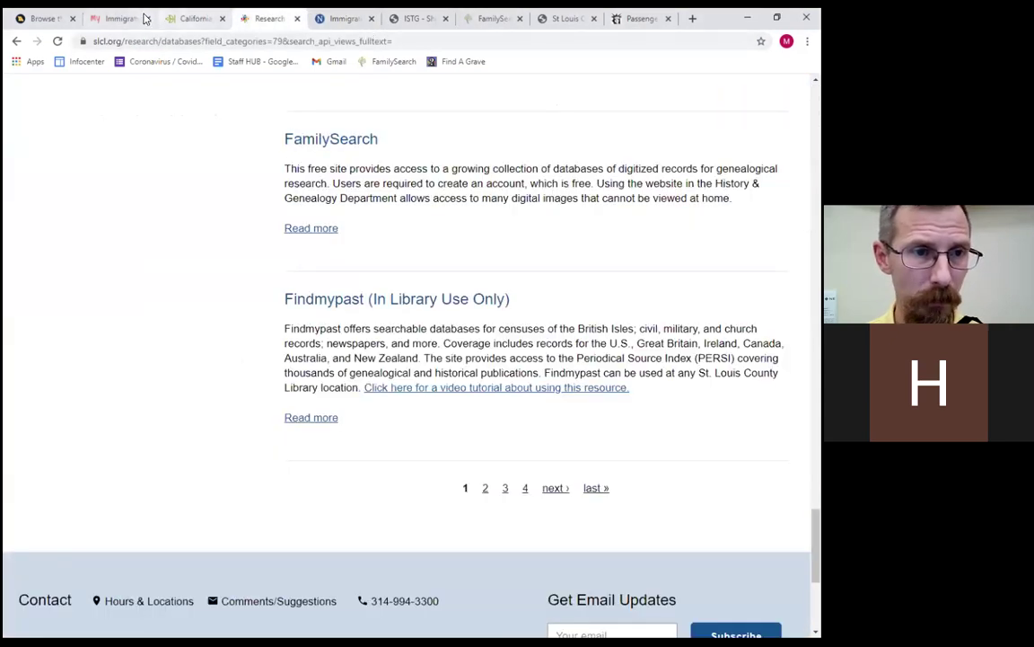
{"action": "left_click", "coordinate": [130, 20]}
{"action": "key", "text": "ctrl+Tab"}
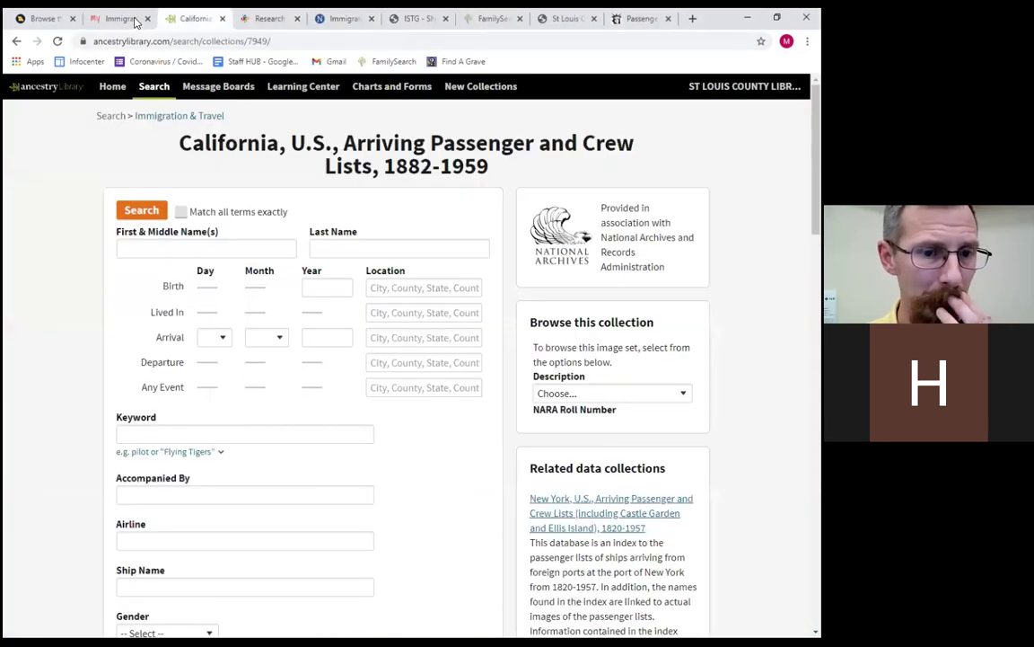
{"action": "left_click", "coordinate": [54, 20]}
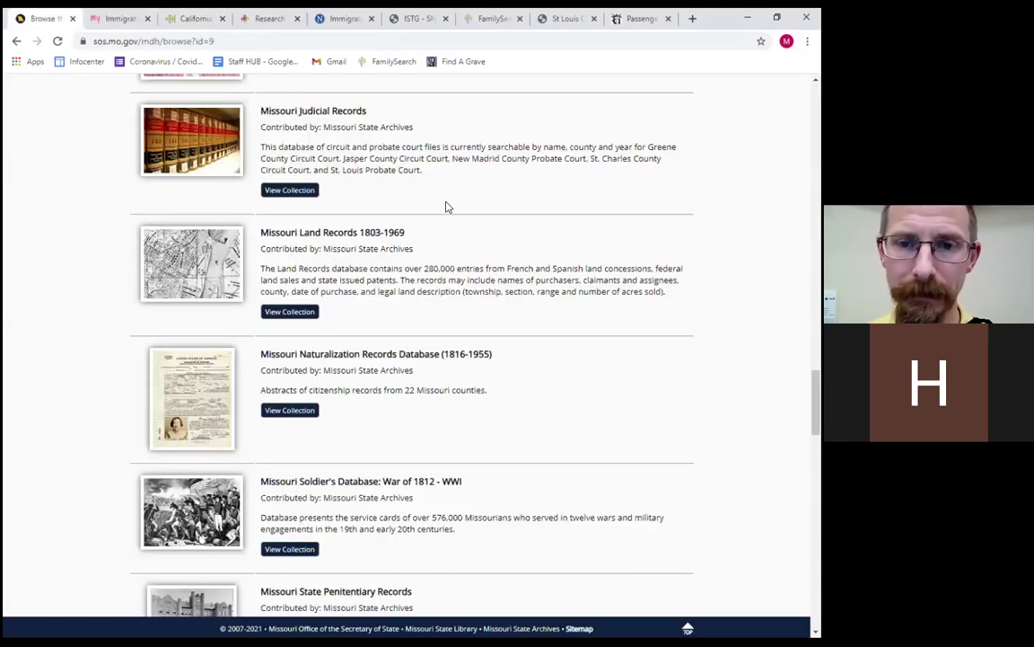
{"action": "left_click", "coordinate": [566, 19]}
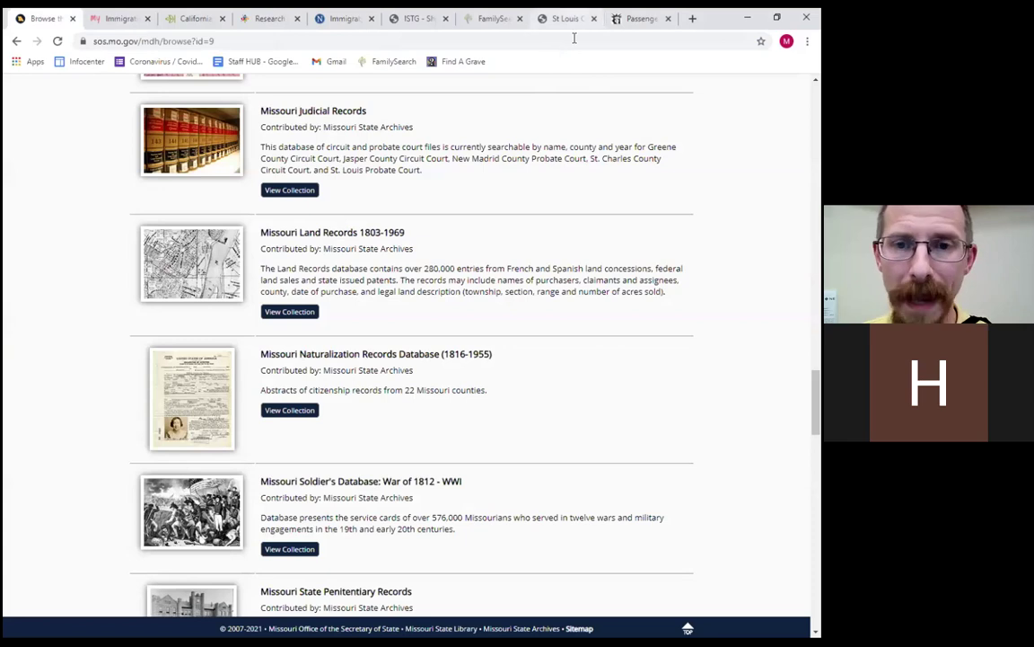
{"action": "key", "text": "ctrl+Tab"}
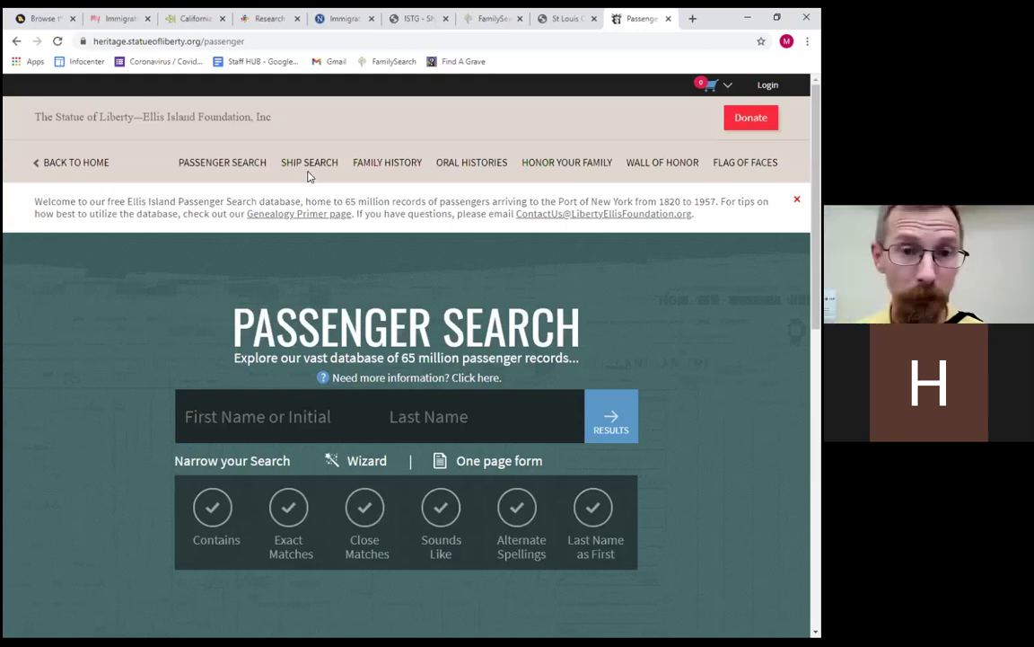
{"action": "left_click", "coordinate": [485, 18]}
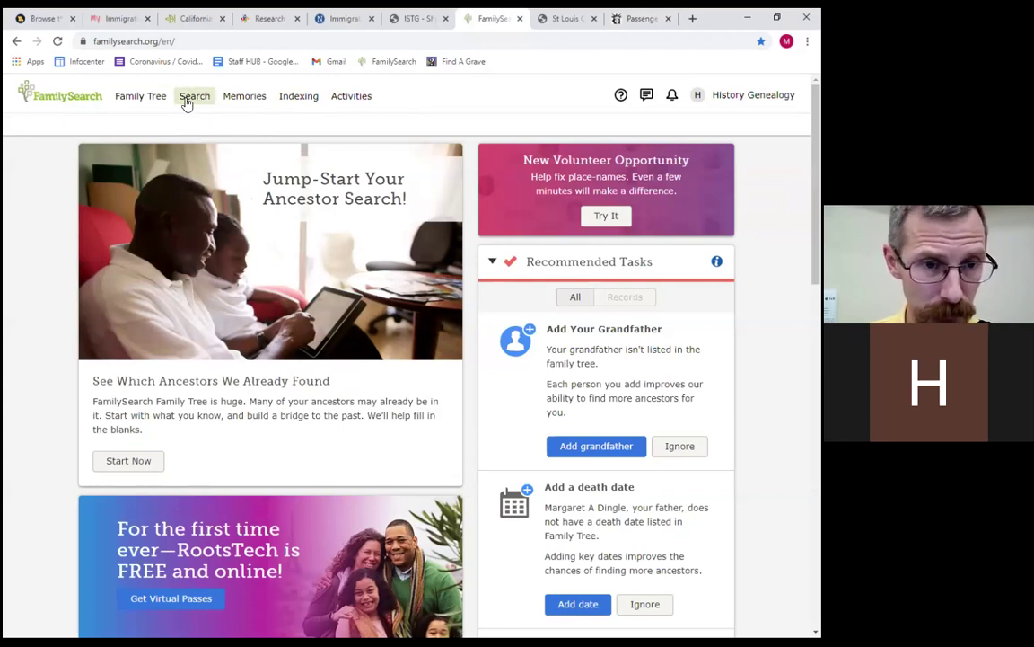
Open FamilySearch's Search Historical Records form and expand its Type record-type filters.
{"action": "left_click", "coordinate": [187, 102]}
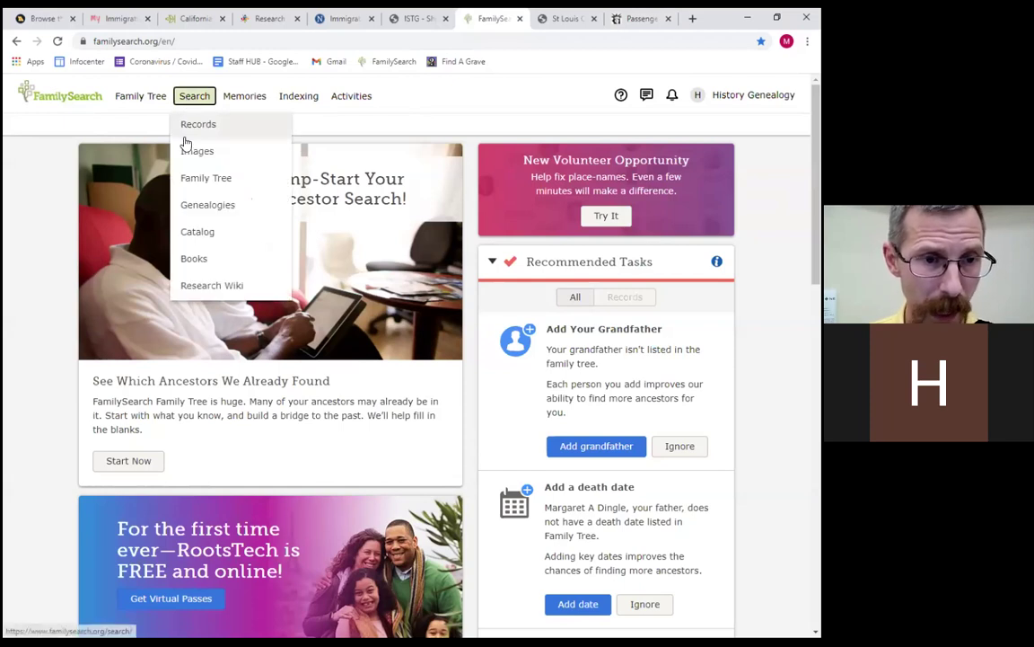
{"action": "left_click", "coordinate": [198, 133]}
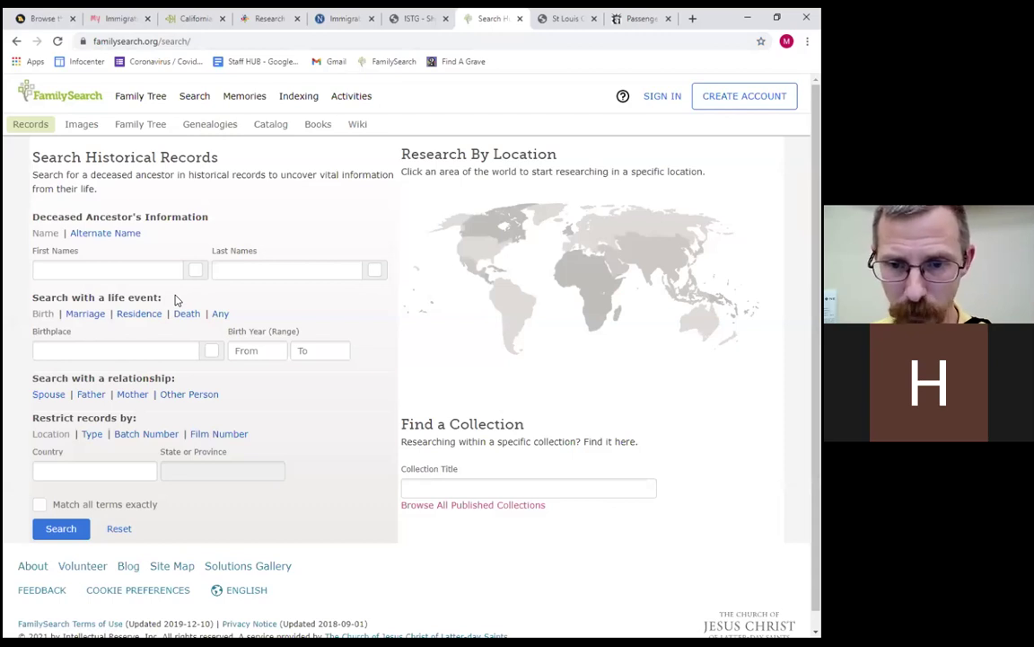
{"action": "left_click", "coordinate": [194, 96]}
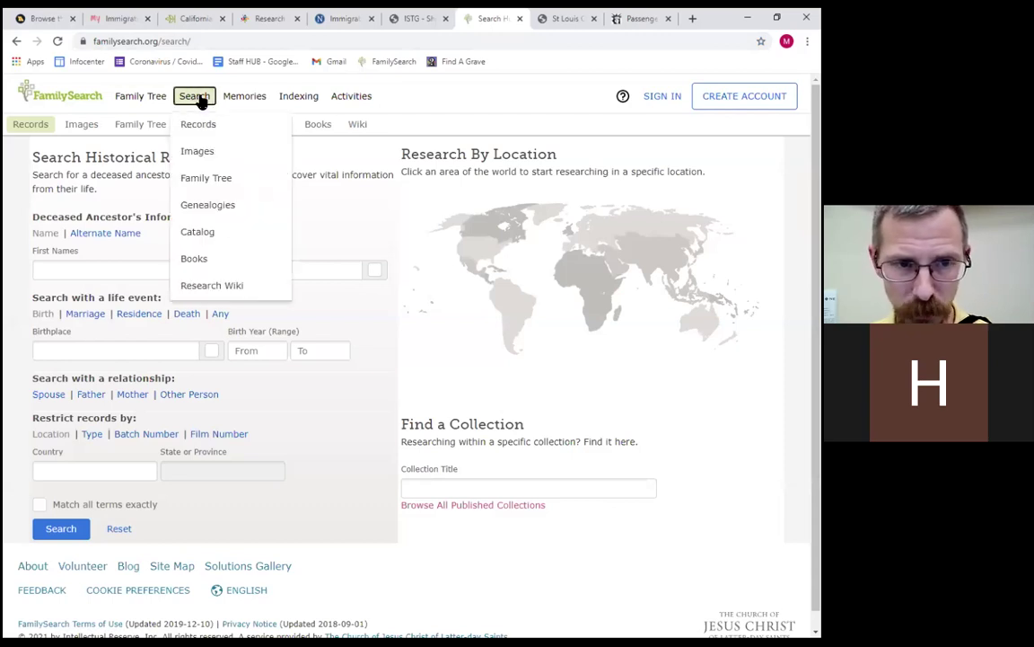
{"action": "left_click", "coordinate": [203, 128]}
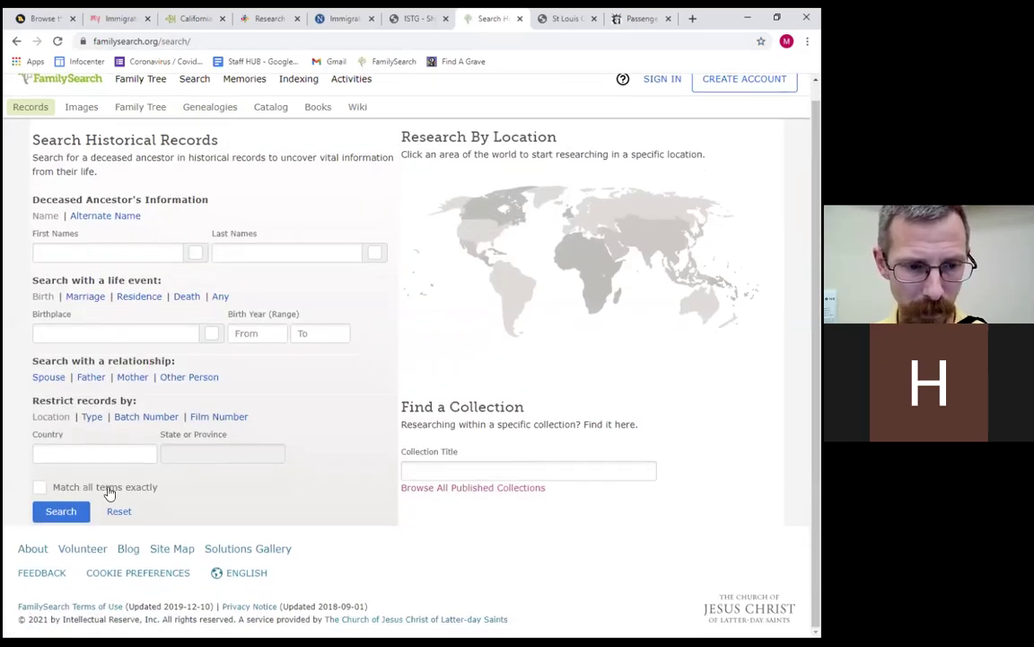
{"action": "left_click", "coordinate": [92, 422]}
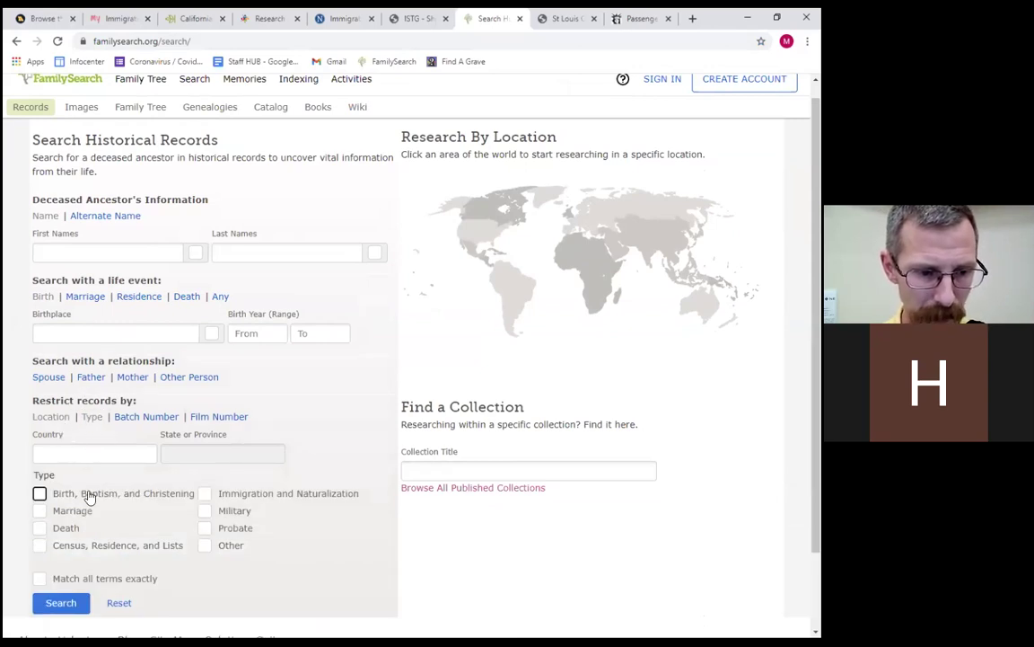
Restrict records to Immigration and Naturalization and enter first name franz.
{"action": "left_click", "coordinate": [205, 493]}
{"action": "left_click", "coordinate": [206, 493]}
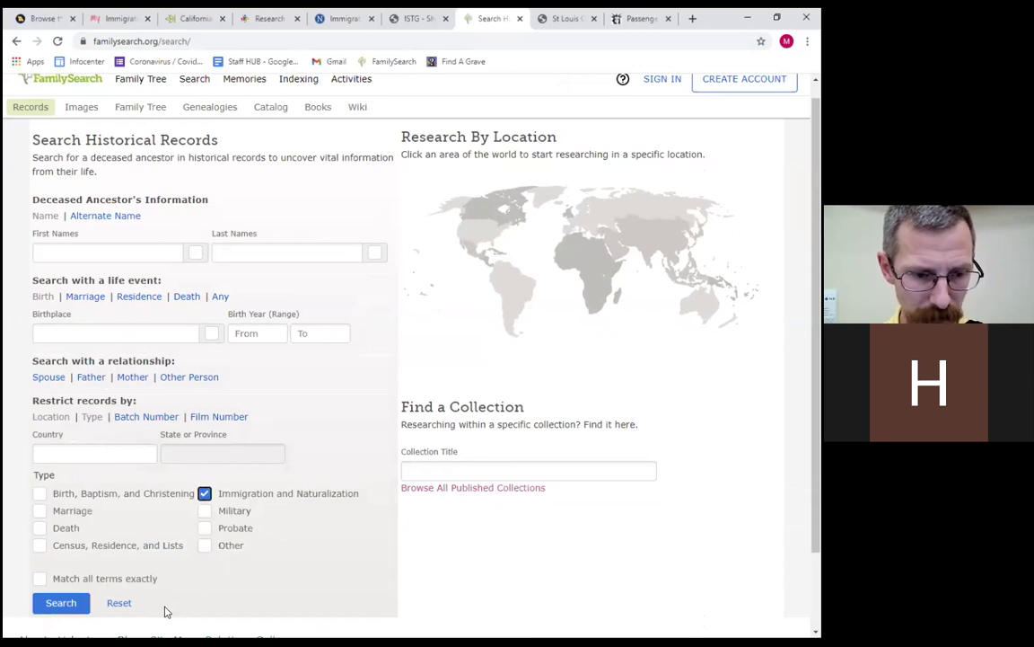
{"action": "left_click", "coordinate": [153, 253]}
{"action": "type", "text": "franz"}
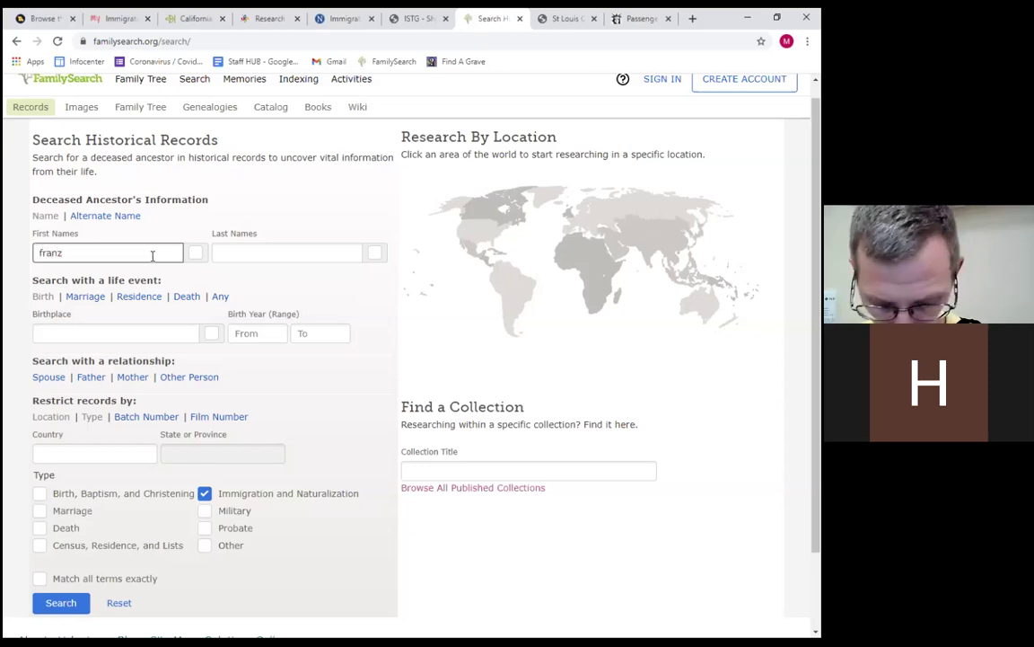
{"action": "key", "text": "Tab"}
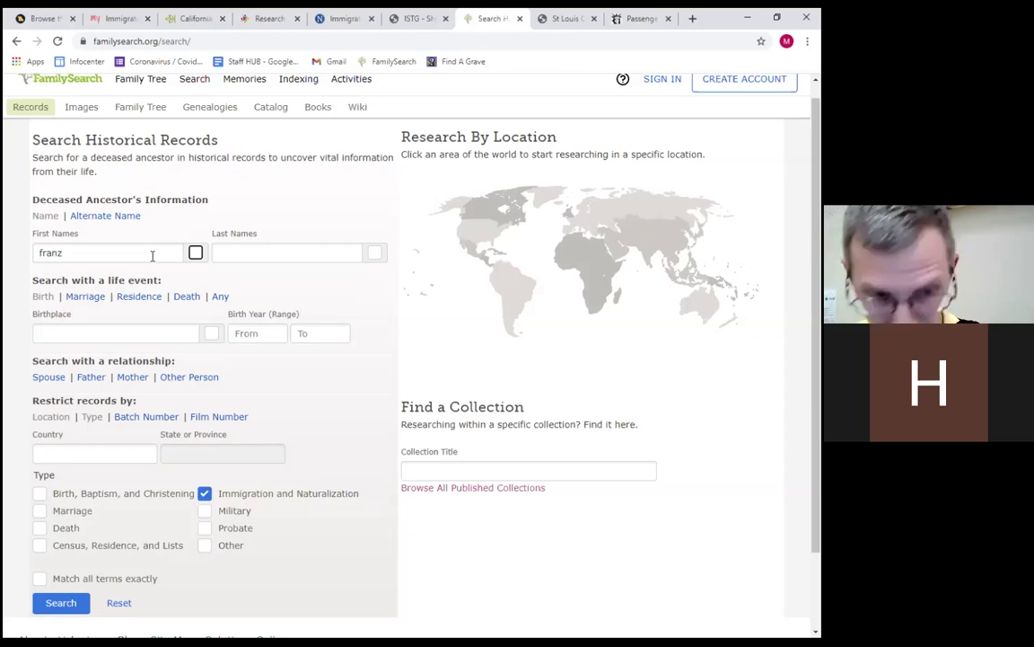
Search with last name giesen and sign in to see the 915 results.
{"action": "left_click", "coordinate": [289, 254]}
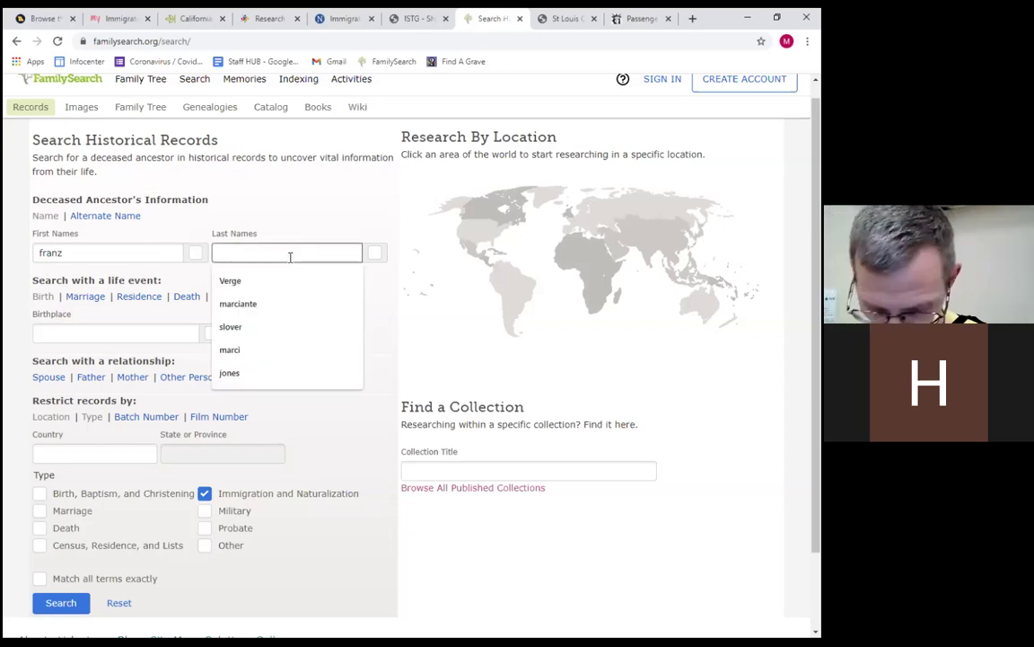
{"action": "type", "text": "giesen"}
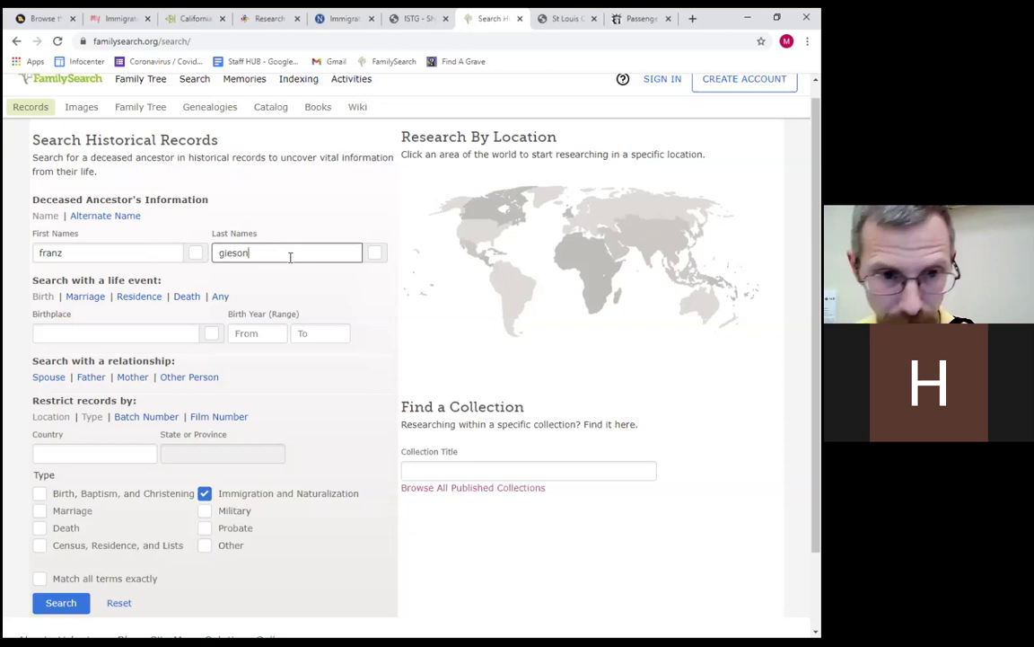
{"action": "key", "text": "Return"}
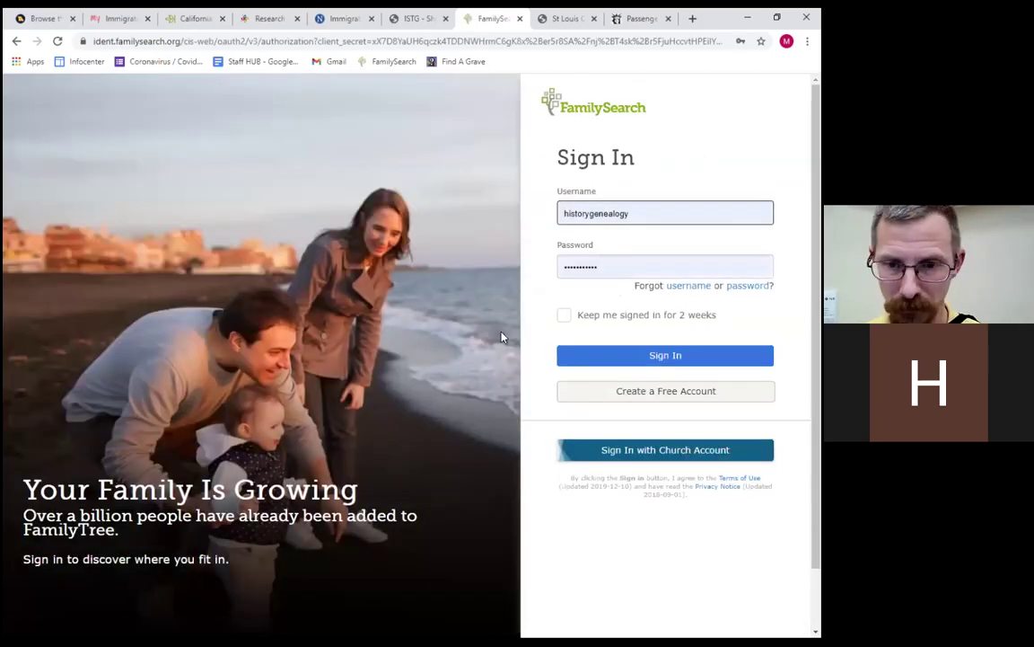
{"action": "left_click", "coordinate": [709, 357]}
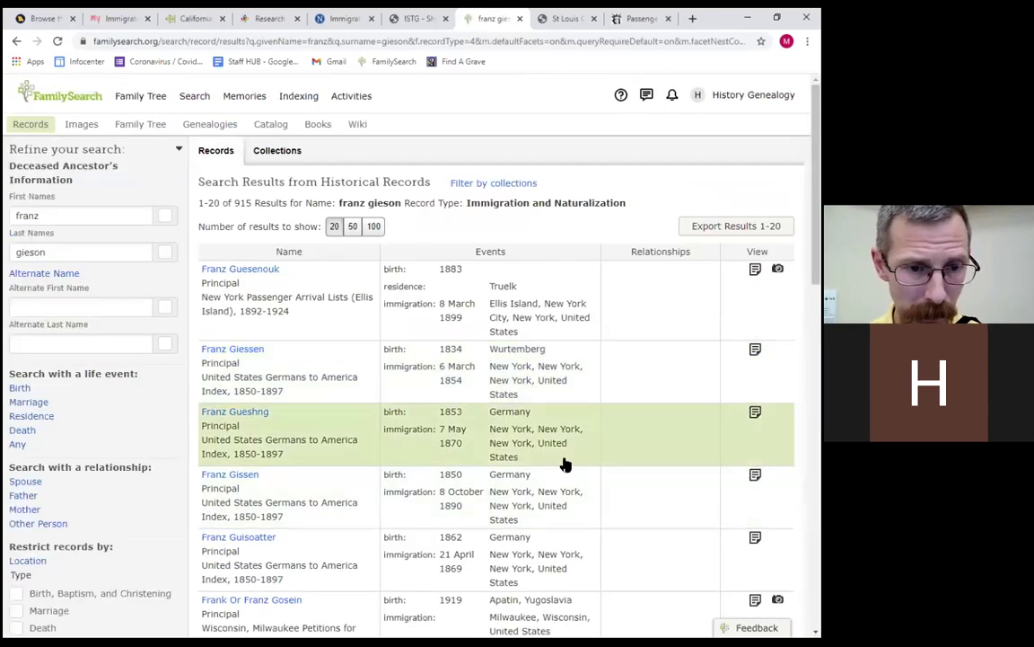
Change the surname to giesonn, rerun the search, and open the first result's index card image.
{"action": "left_click", "coordinate": [114, 245]}
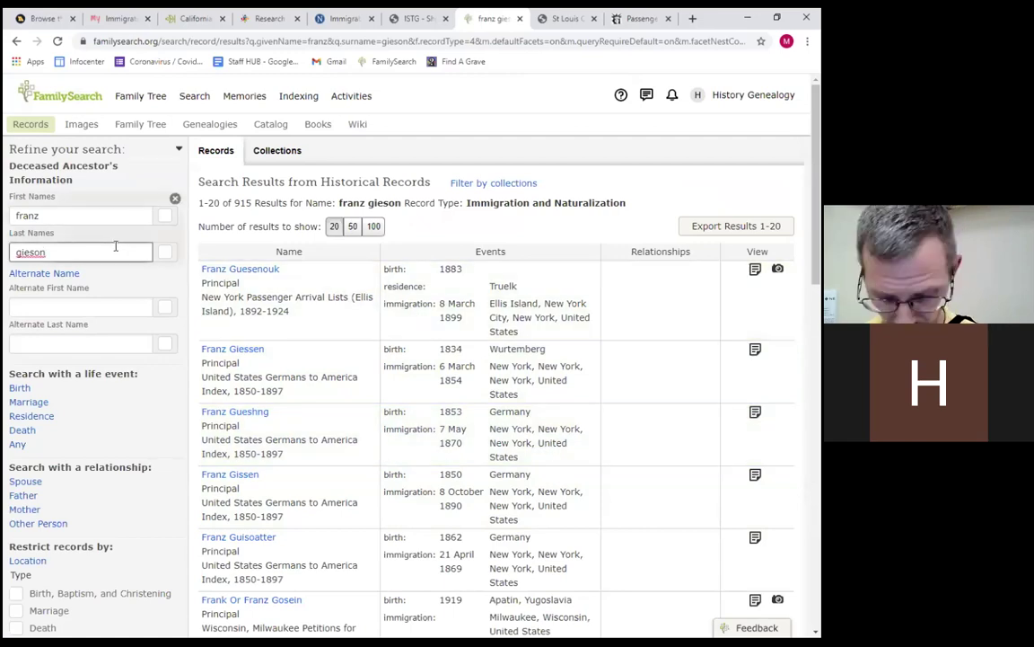
{"action": "type", "text": "n"}
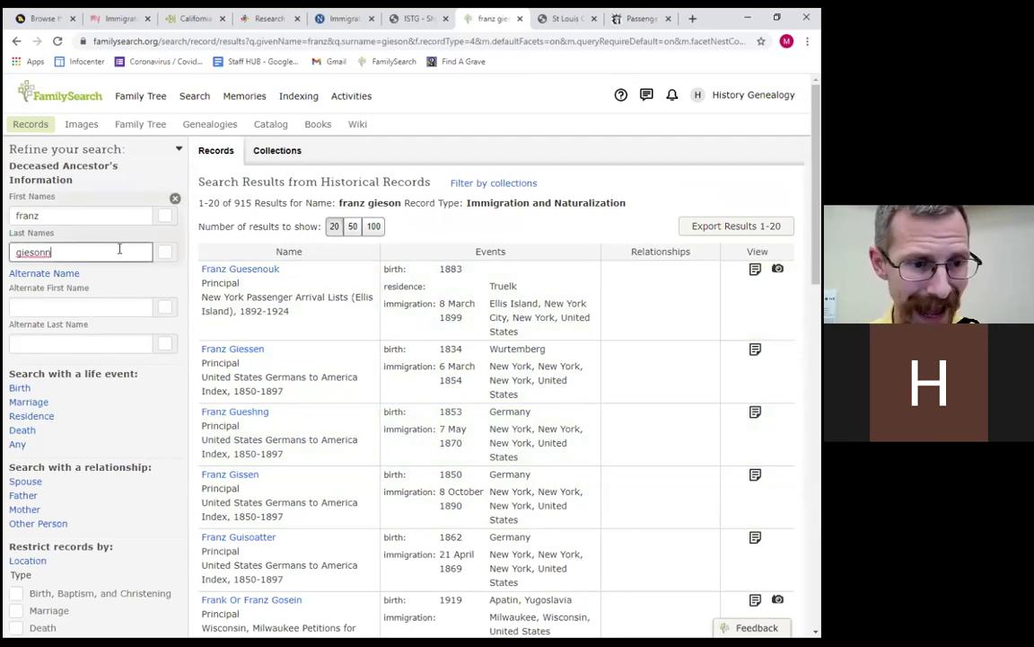
{"action": "scroll", "coordinate": [111, 427], "scroll_direction": "down", "scroll_amount": 4}
{"action": "left_click", "coordinate": [51, 610]}
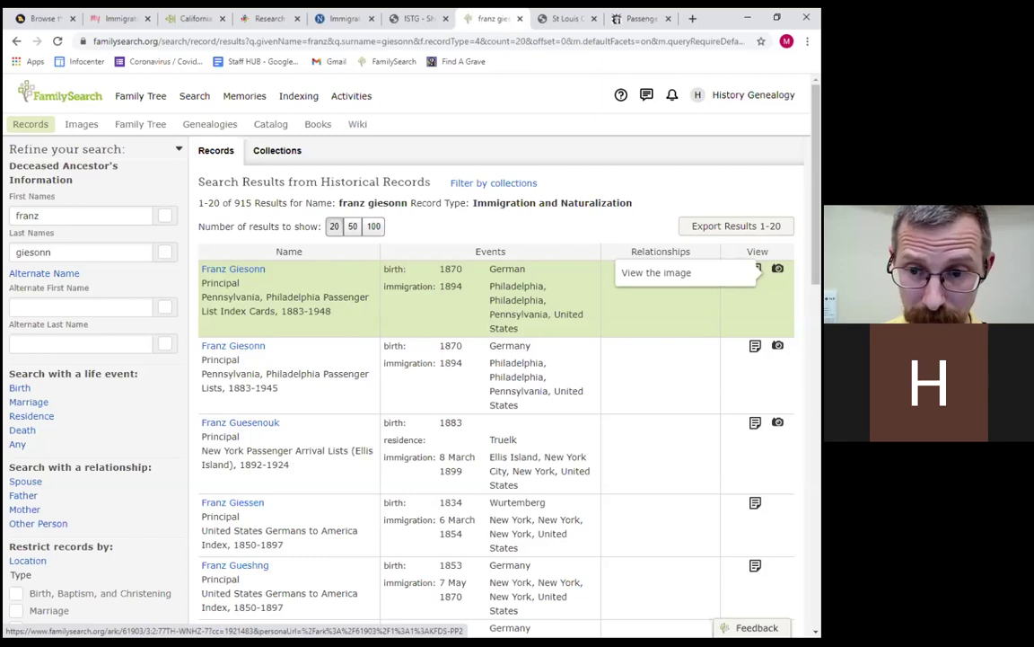
{"action": "left_click", "coordinate": [778, 269]}
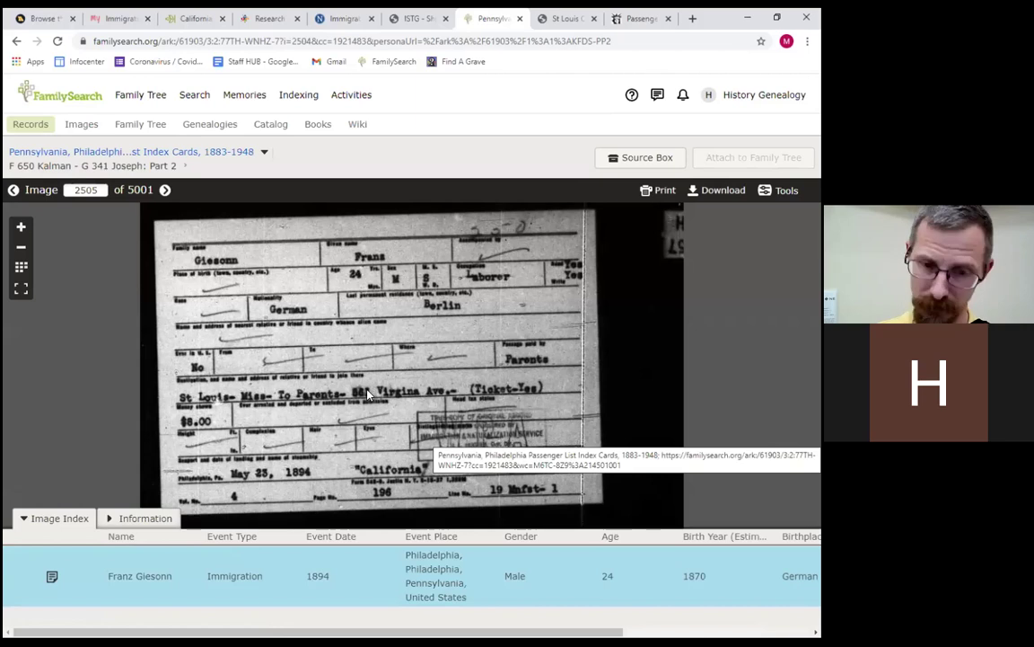
Pan around the 1894 Philadelphia index card image, then return to the franz giesonn results.
{"action": "scroll", "coordinate": [366, 396], "scroll_direction": "up", "scroll_amount": 3}
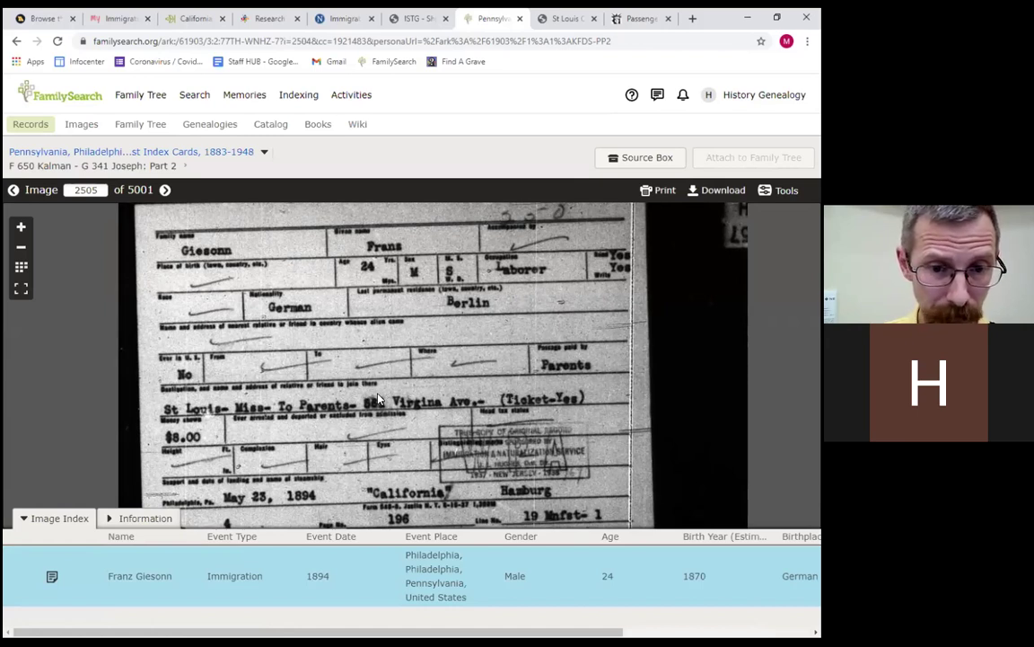
{"action": "mouse_move", "coordinate": [378, 400]}
{"action": "left_mouse_down"}
{"action": "mouse_move", "coordinate": [373, 453]}
{"action": "mouse_move", "coordinate": [385, 403]}
{"action": "mouse_move", "coordinate": [389, 441]}
{"action": "mouse_move", "coordinate": [390, 406]}
{"action": "left_mouse_up"}
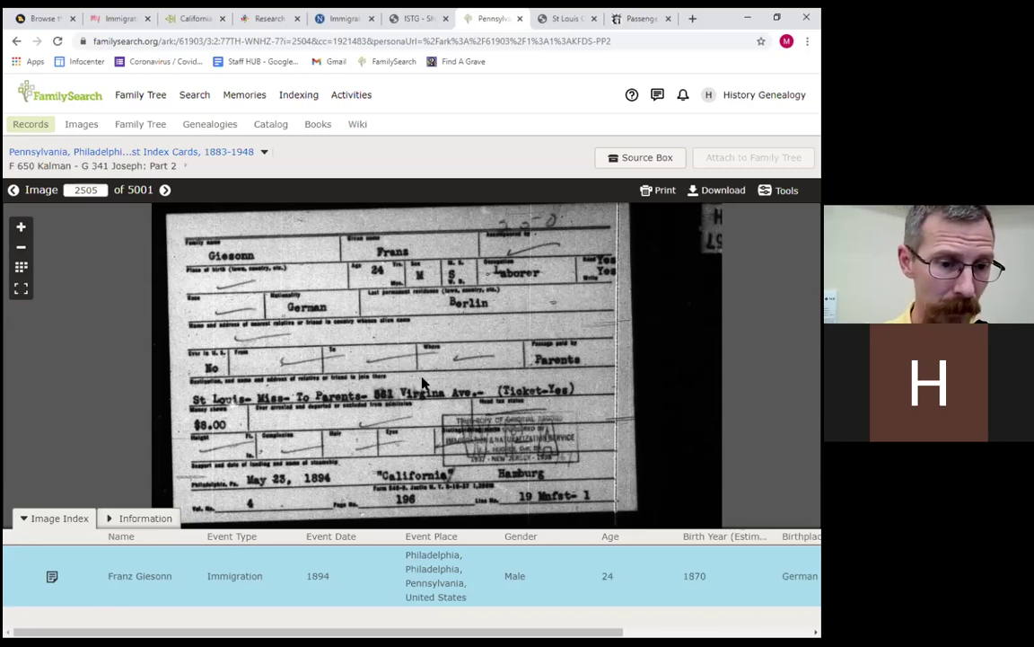
{"action": "scroll", "coordinate": [288, 420], "scroll_direction": "up", "scroll_amount": 1}
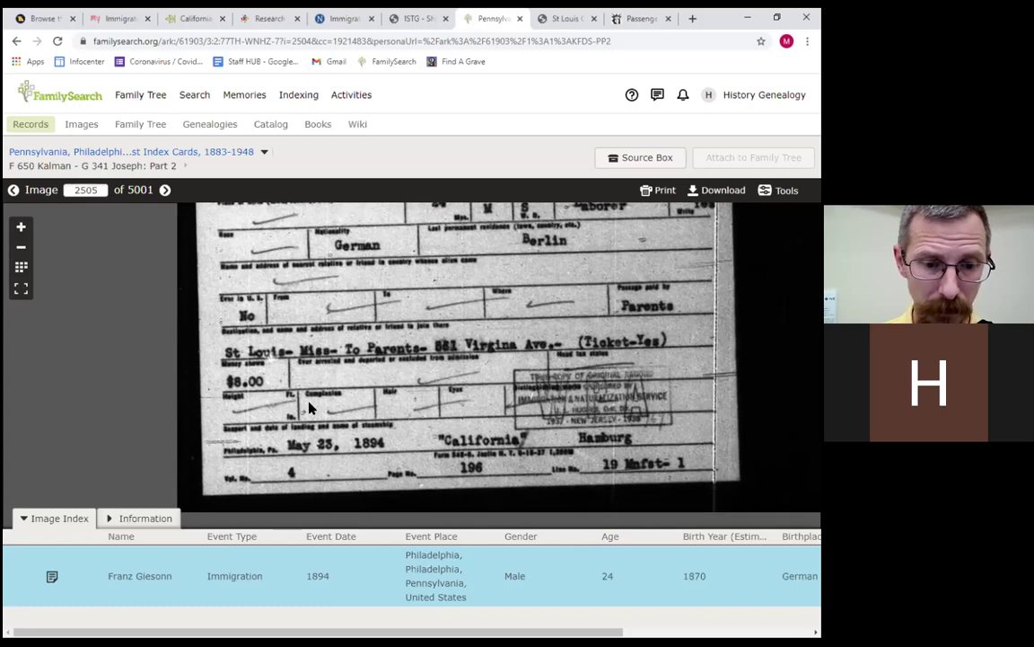
{"action": "scroll", "coordinate": [306, 399], "scroll_direction": "down", "scroll_amount": 1}
{"action": "left_click_drag", "start_coordinate": [299, 391], "coordinate": [311, 352]}
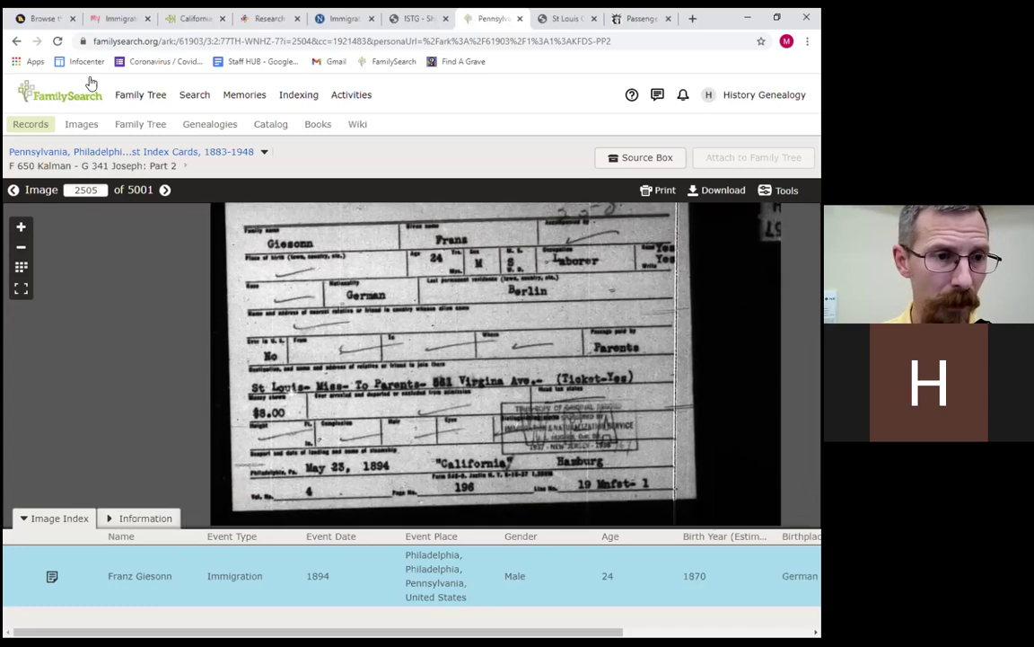
{"action": "left_click", "coordinate": [17, 42]}
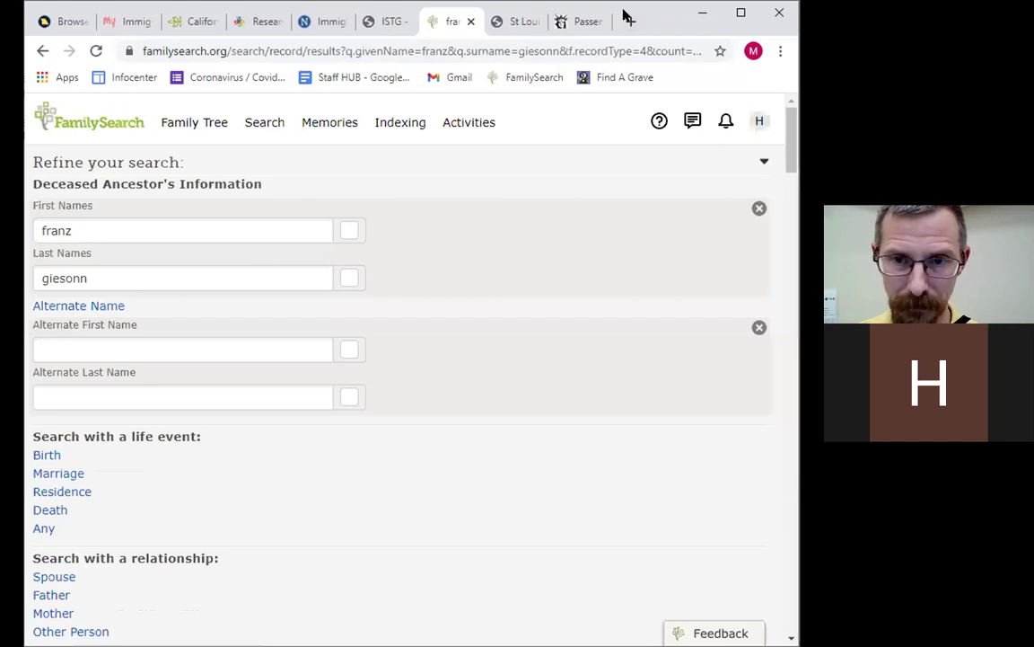
{"action": "left_click", "coordinate": [320, 22]}
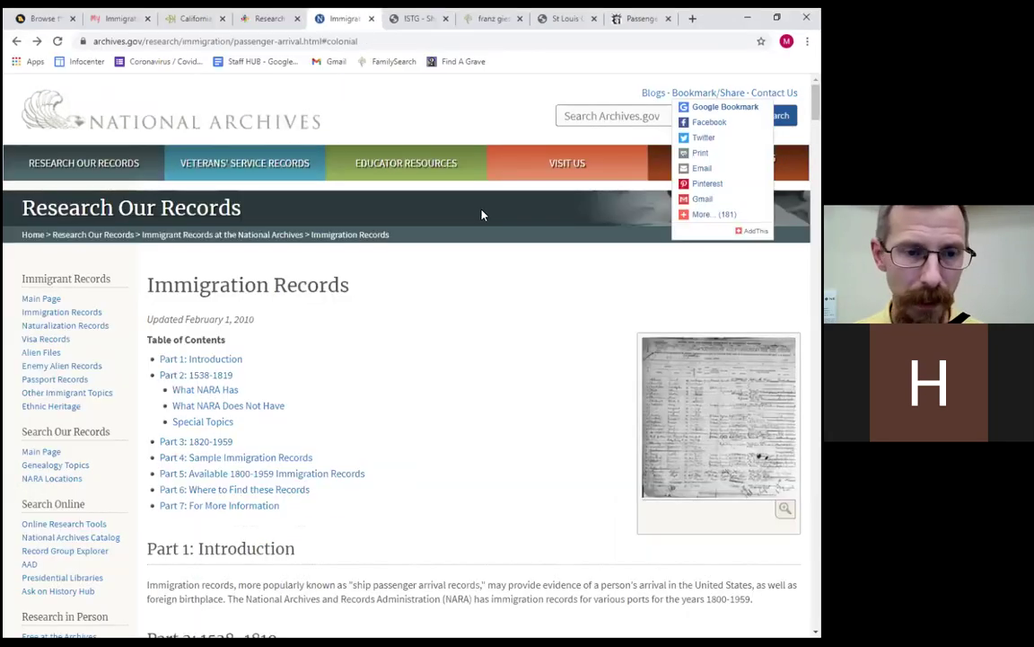
{"action": "left_click", "coordinate": [740, 13]}
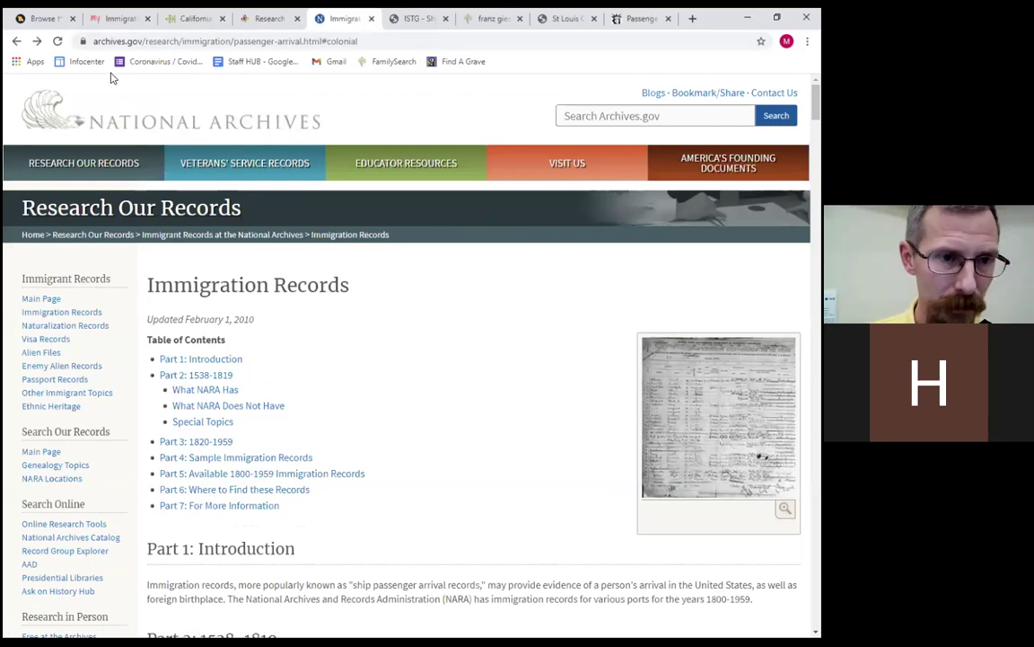
{"action": "left_click", "coordinate": [15, 41]}
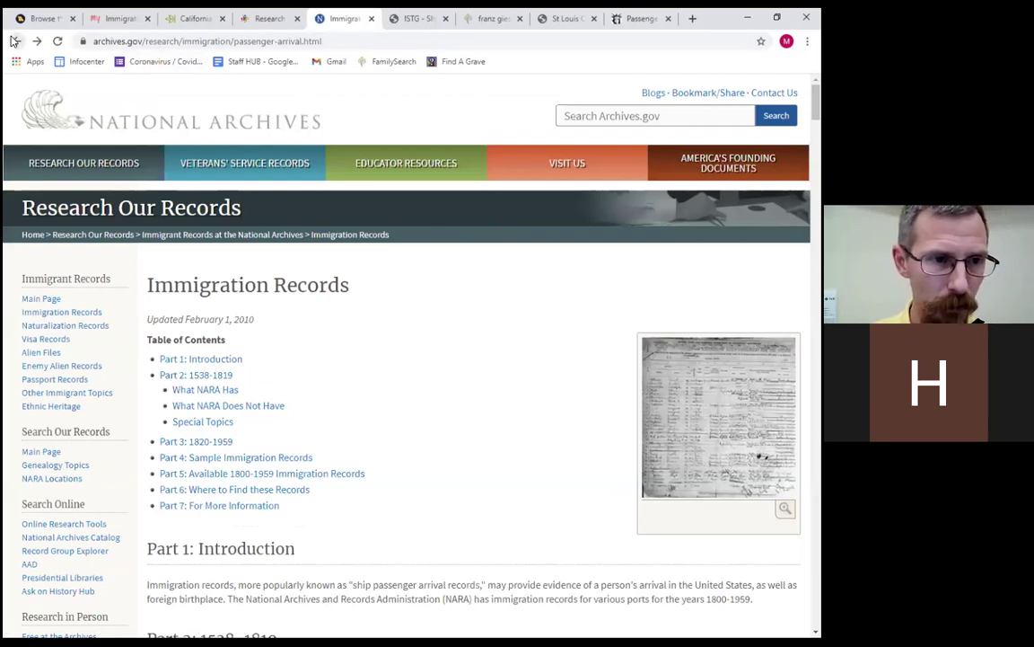
{"action": "left_click", "coordinate": [14, 41]}
{"action": "left_click", "coordinate": [37, 43]}
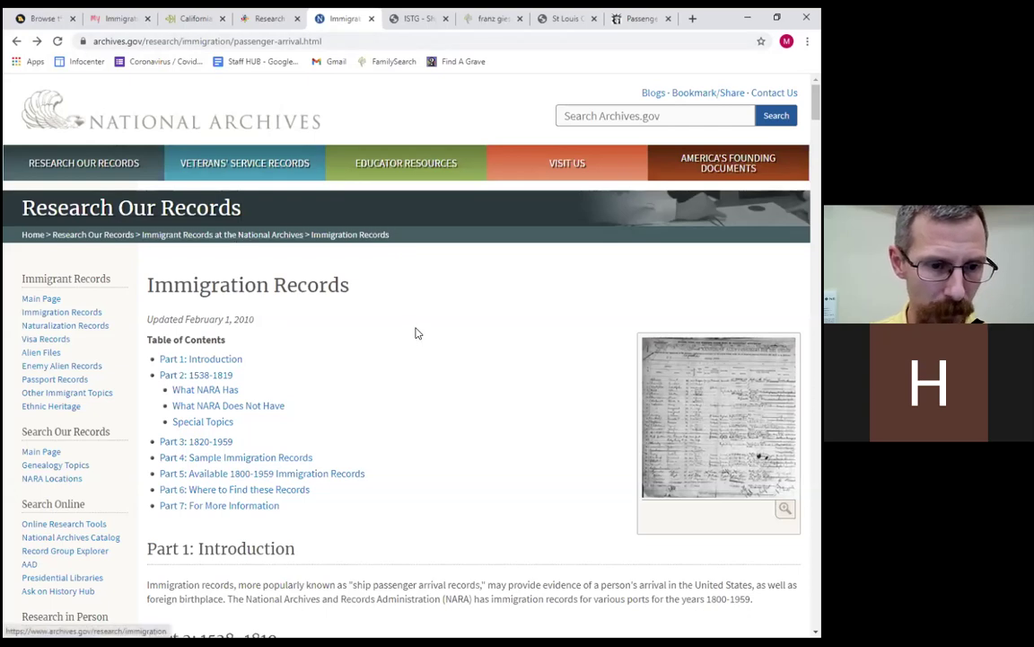
{"action": "scroll", "coordinate": [332, 287], "scroll_direction": "down", "scroll_amount": 2}
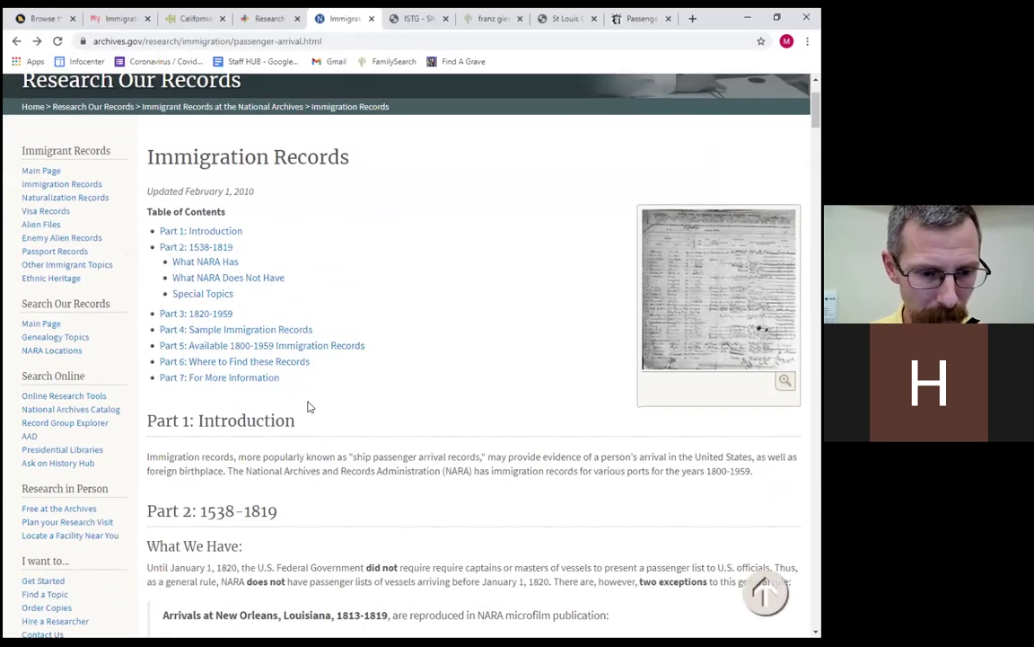
{"action": "scroll", "coordinate": [309, 404], "scroll_direction": "down", "scroll_amount": 1}
{"action": "scroll", "coordinate": [309, 404], "scroll_direction": "down", "scroll_amount": 3}
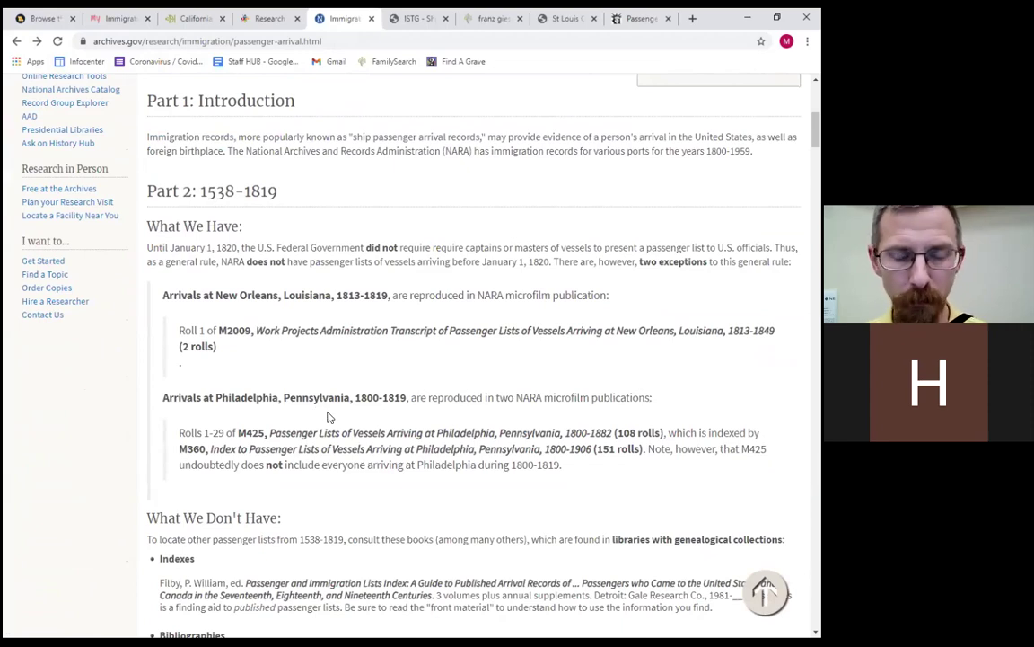
{"action": "scroll", "coordinate": [395, 429], "scroll_direction": "down", "scroll_amount": 1}
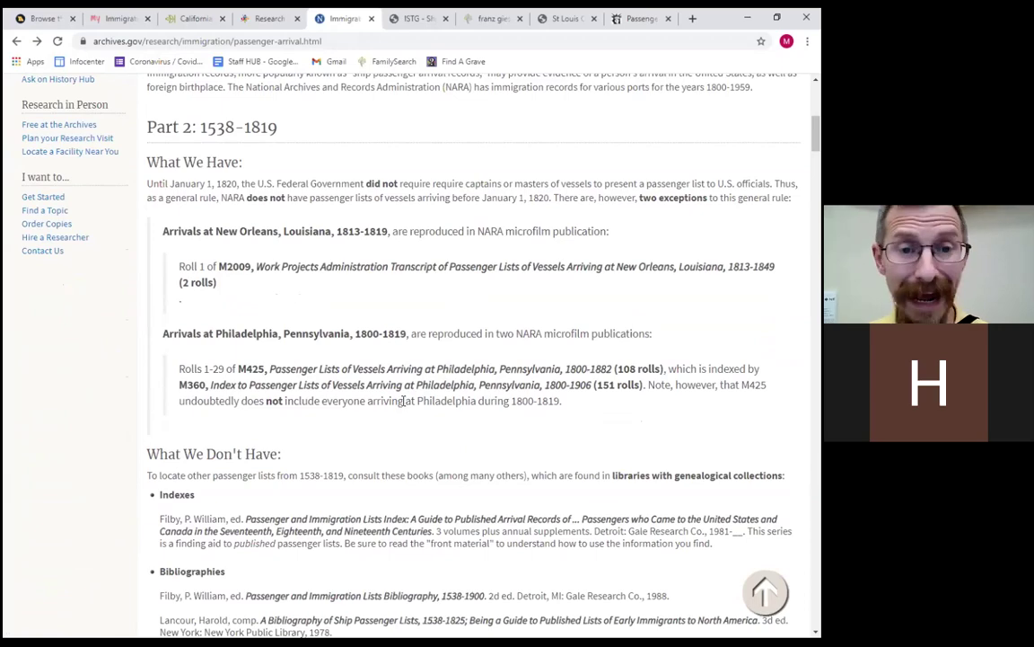
{"action": "scroll", "coordinate": [404, 400], "scroll_direction": "down", "scroll_amount": 3}
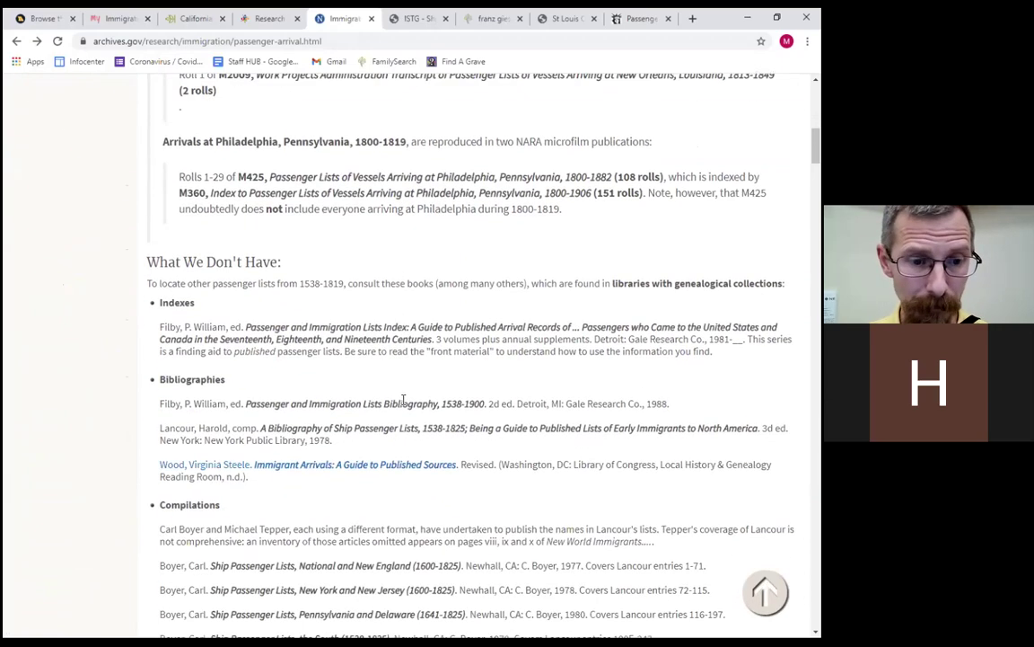
{"action": "scroll", "coordinate": [403, 400], "scroll_direction": "down", "scroll_amount": 3}
{"action": "scroll", "coordinate": [403, 401], "scroll_direction": "down", "scroll_amount": 4}
{"action": "scroll", "coordinate": [403, 401], "scroll_direction": "up", "scroll_amount": 15}
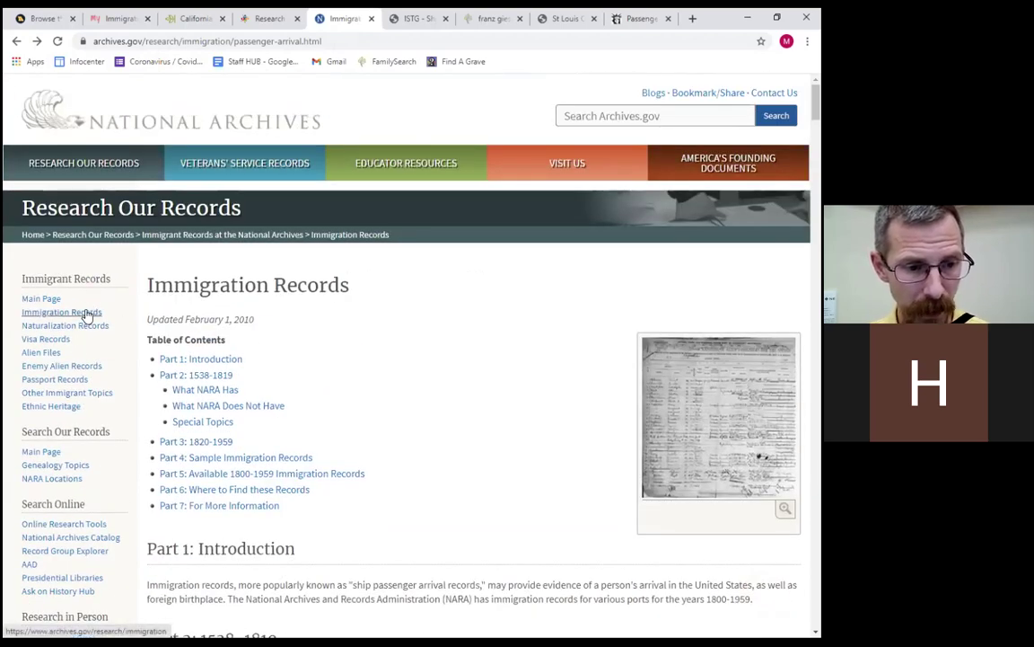
{"action": "scroll", "coordinate": [86, 316], "scroll_direction": "down", "scroll_amount": 1}
{"action": "scroll", "coordinate": [90, 313], "scroll_direction": "down", "scroll_amount": 2}
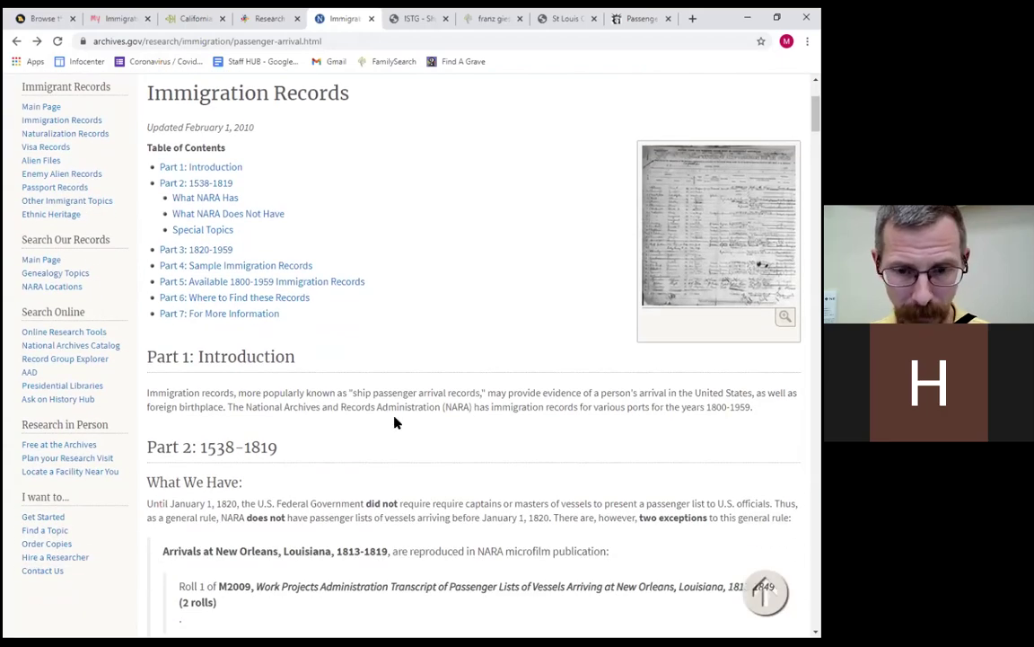
{"action": "scroll", "coordinate": [395, 422], "scroll_direction": "down", "scroll_amount": 10}
{"action": "scroll", "coordinate": [388, 415], "scroll_direction": "down", "scroll_amount": 18}
{"action": "scroll", "coordinate": [390, 409], "scroll_direction": "down", "scroll_amount": 5}
{"action": "scroll", "coordinate": [395, 406], "scroll_direction": "up", "scroll_amount": 4}
{"action": "scroll", "coordinate": [401, 406], "scroll_direction": "down", "scroll_amount": 1}
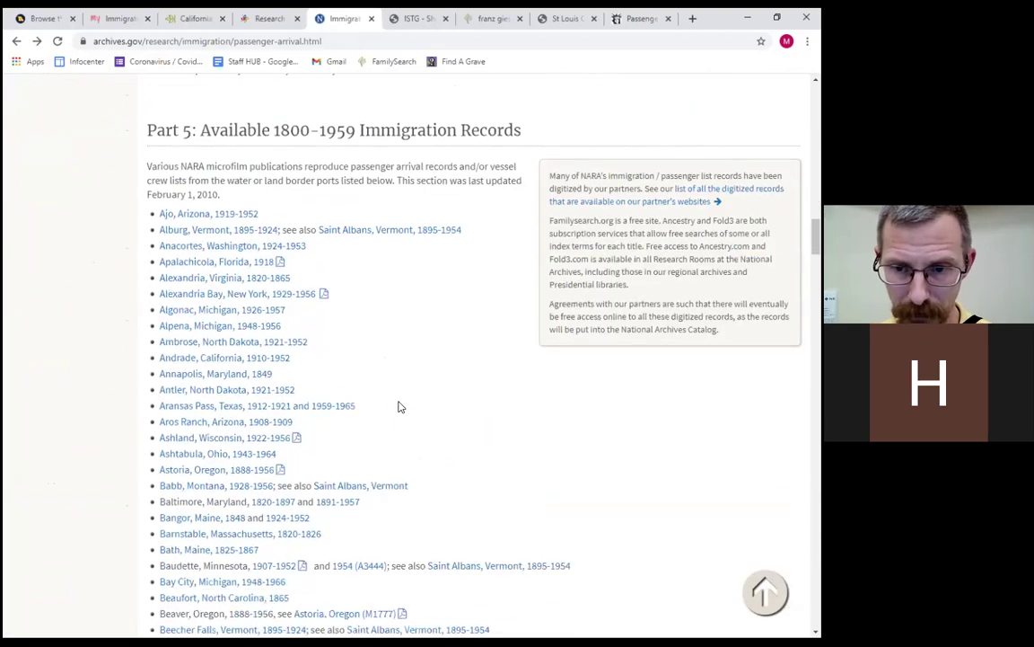
{"action": "scroll", "coordinate": [400, 407], "scroll_direction": "down", "scroll_amount": 1}
{"action": "scroll", "coordinate": [401, 406], "scroll_direction": "down", "scroll_amount": 6}
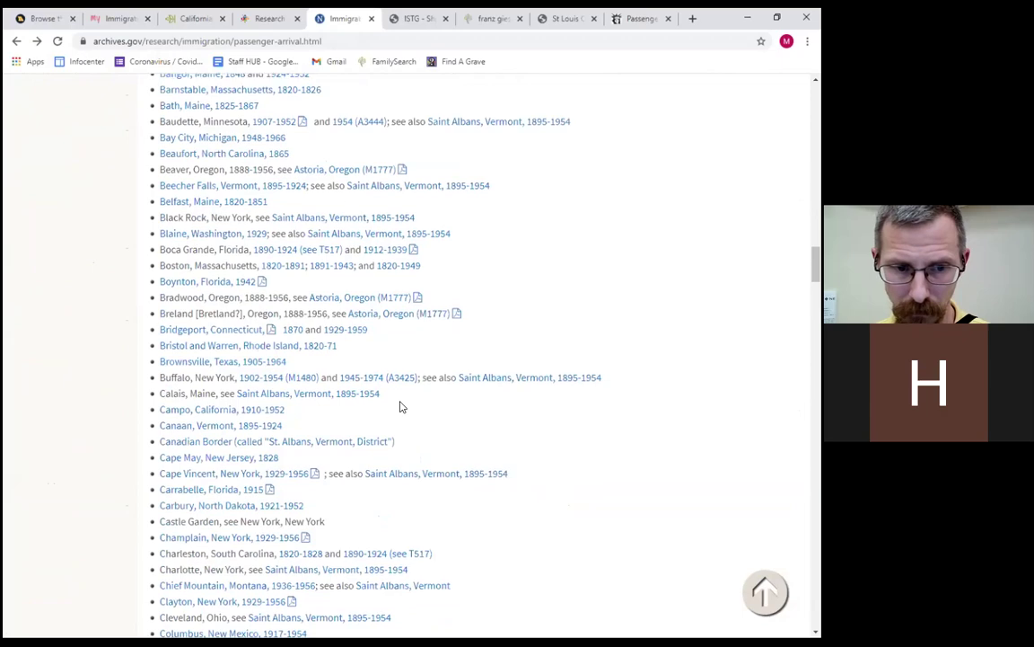
{"action": "scroll", "coordinate": [395, 404], "scroll_direction": "up", "scroll_amount": 15}
{"action": "scroll", "coordinate": [368, 398], "scroll_direction": "up", "scroll_amount": 20}
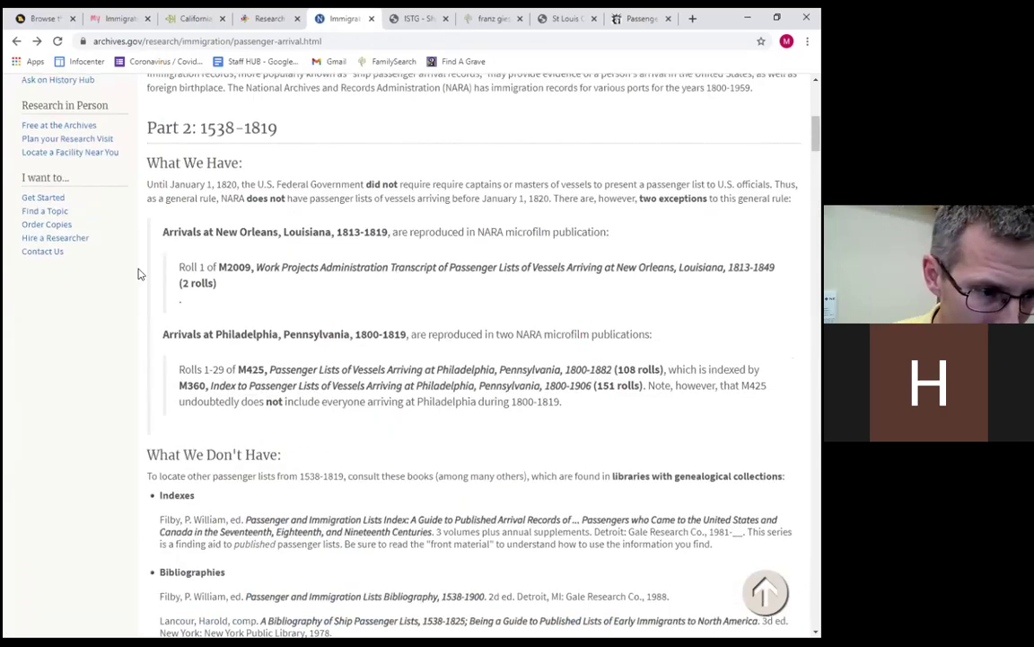
Open the Naturalization Records page and scroll through it and back to the top.
{"action": "left_click", "coordinate": [82, 328]}
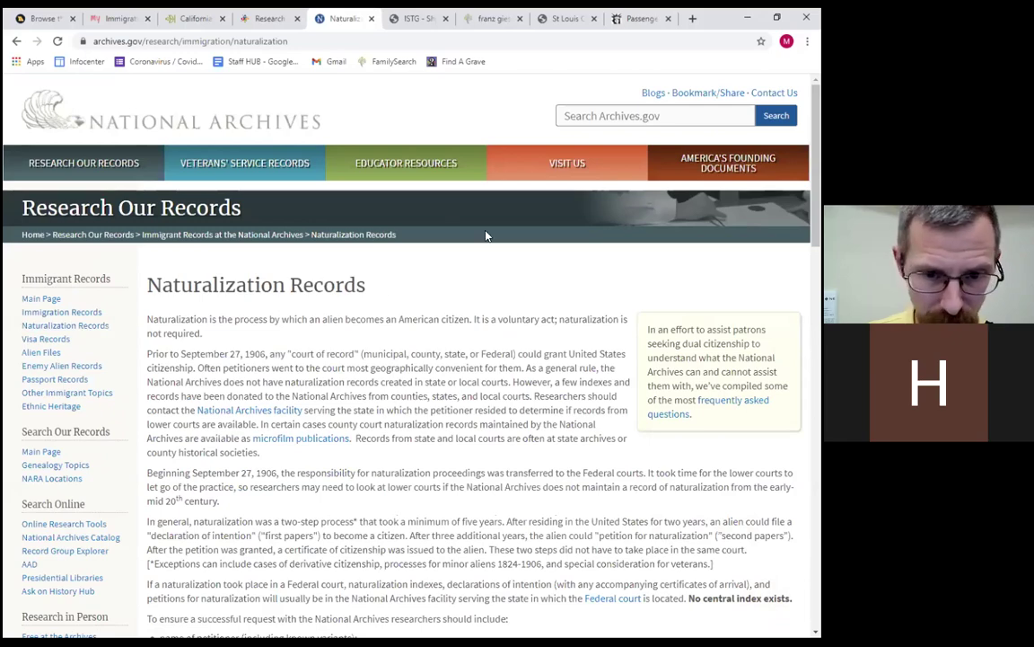
{"action": "scroll", "coordinate": [488, 233], "scroll_direction": "down", "scroll_amount": 5}
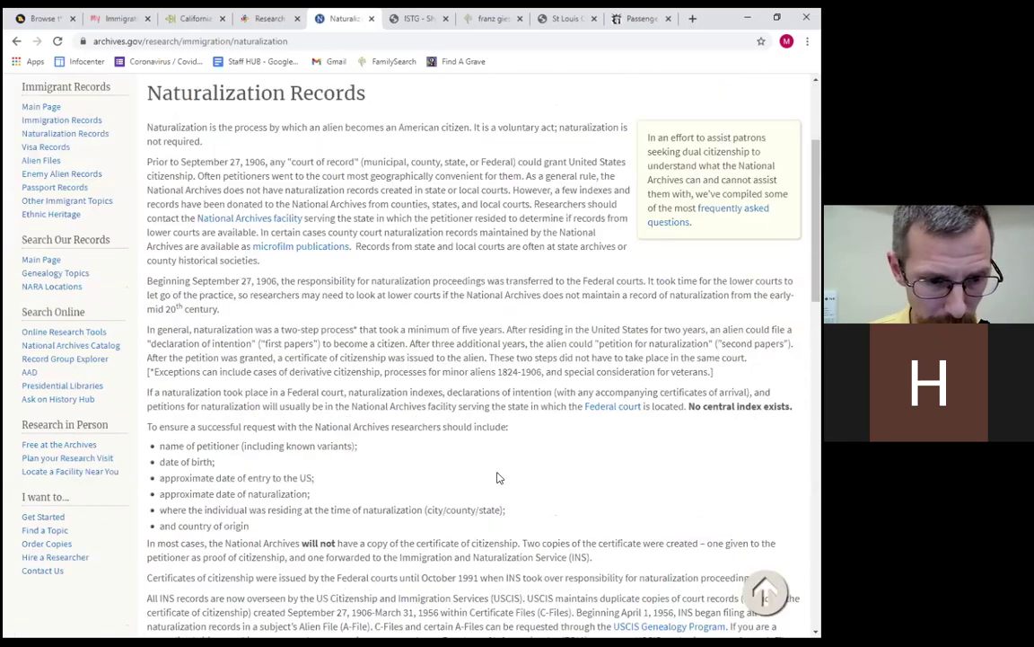
{"action": "scroll", "coordinate": [501, 477], "scroll_direction": "down", "scroll_amount": 4}
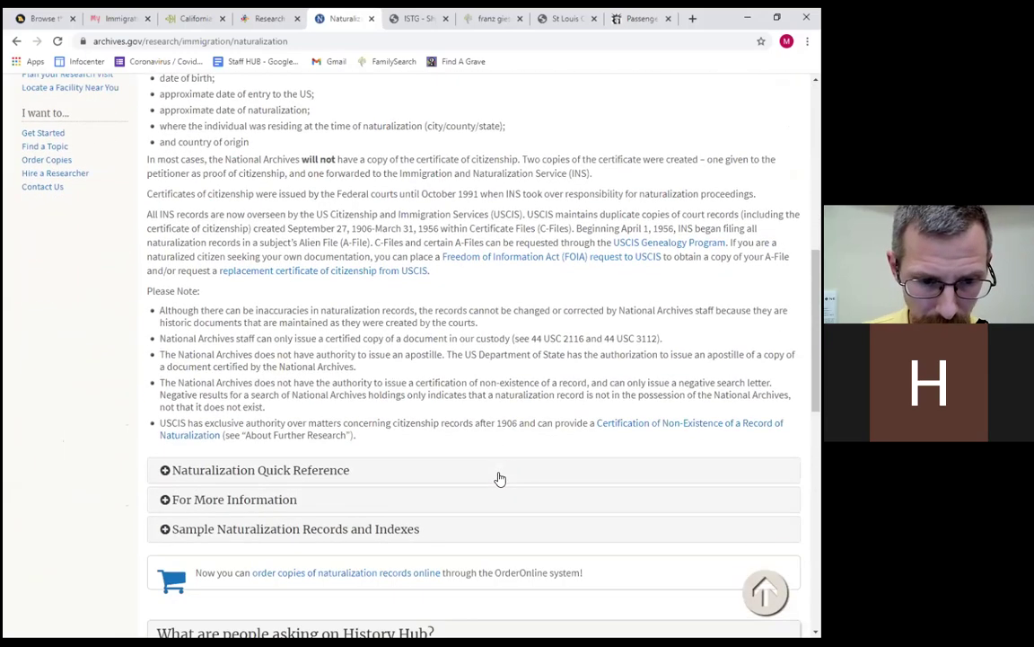
{"action": "scroll", "coordinate": [357, 381], "scroll_direction": "up", "scroll_amount": 10}
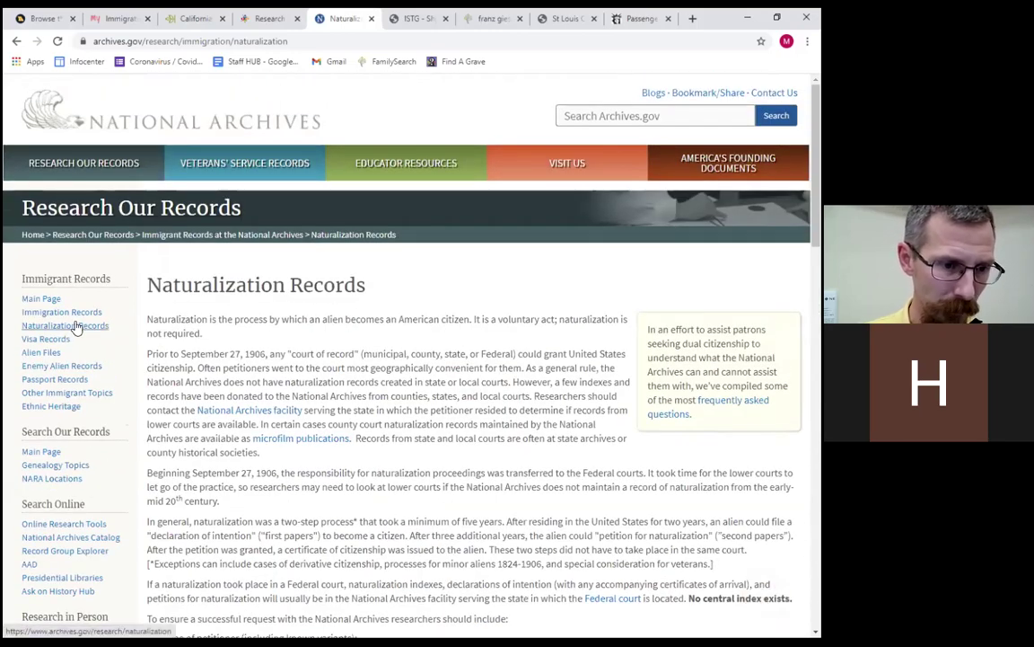
{"action": "scroll", "coordinate": [324, 386], "scroll_direction": "down", "scroll_amount": 6}
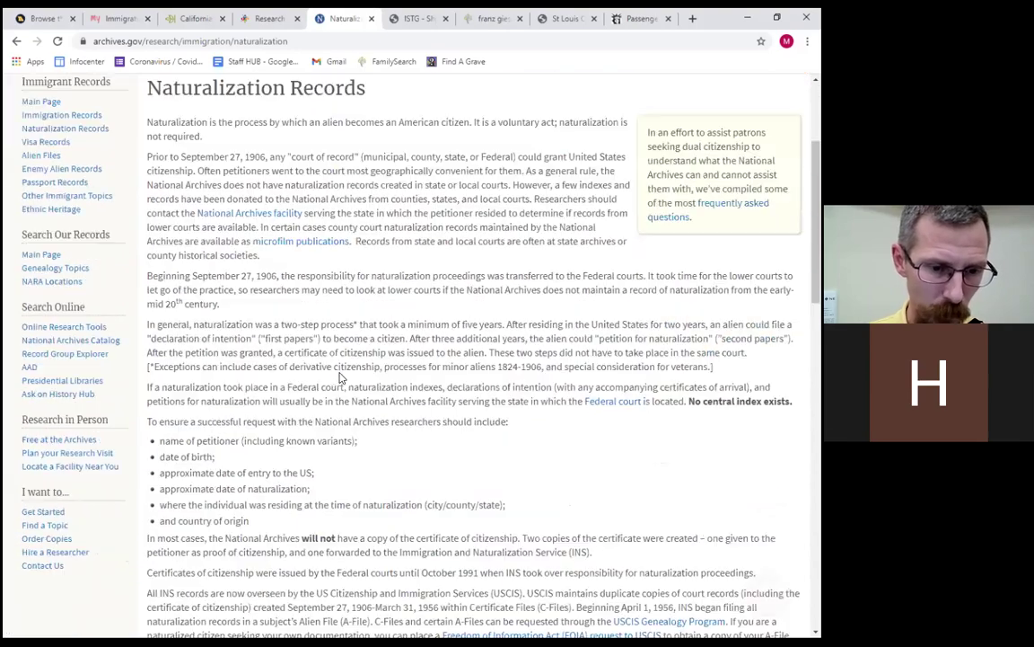
{"action": "scroll", "coordinate": [340, 372], "scroll_direction": "down", "scroll_amount": 4}
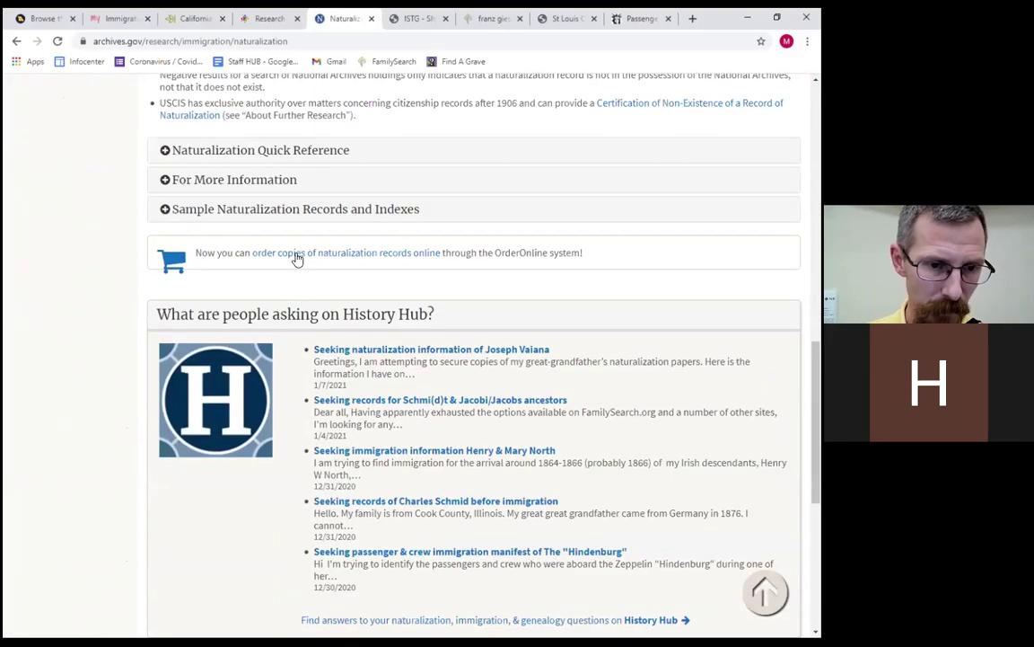
{"action": "scroll", "coordinate": [304, 258], "scroll_direction": "up", "scroll_amount": 4}
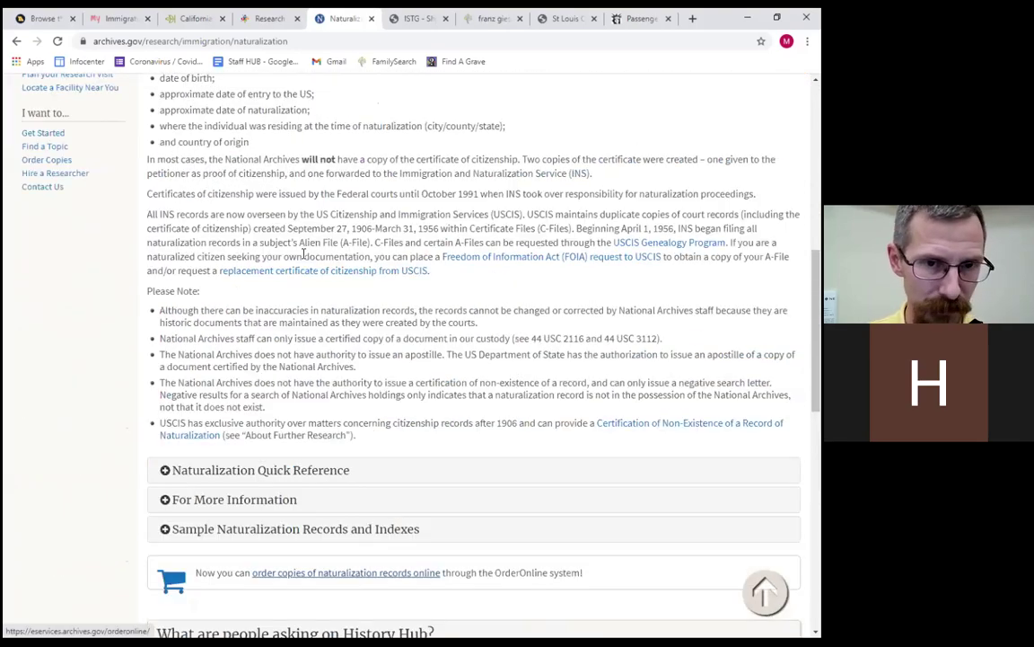
{"action": "scroll", "coordinate": [306, 258], "scroll_direction": "up", "scroll_amount": 6}
{"action": "scroll", "coordinate": [306, 258], "scroll_direction": "up", "scroll_amount": 2}
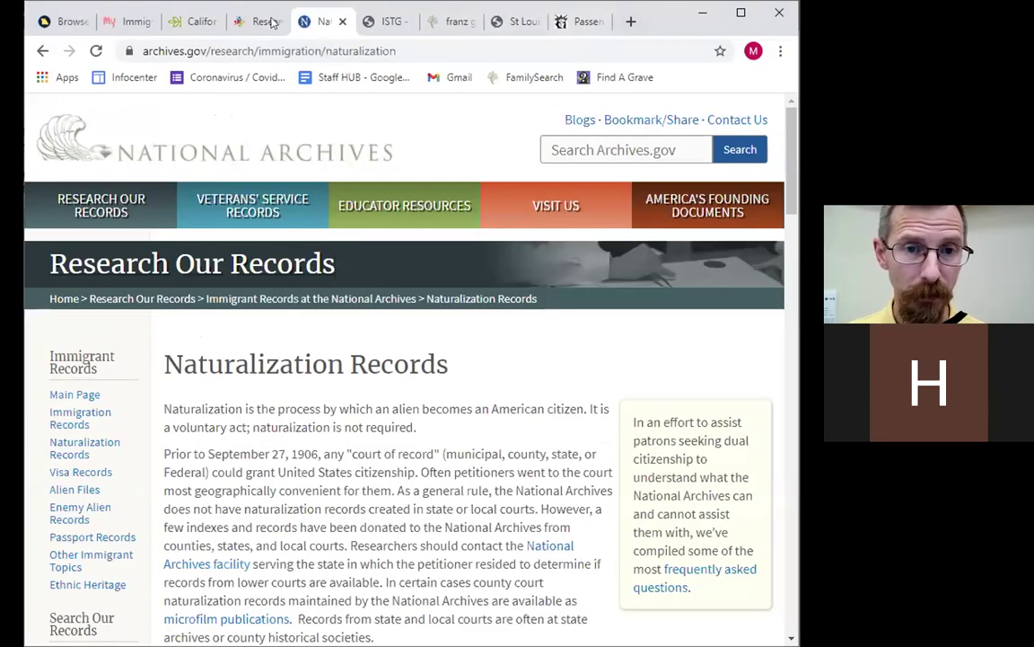
From the slcl.org homepage, go to Research > Indexes & Finding Aids and scroll its topic list.
{"action": "left_click", "coordinate": [267, 21]}
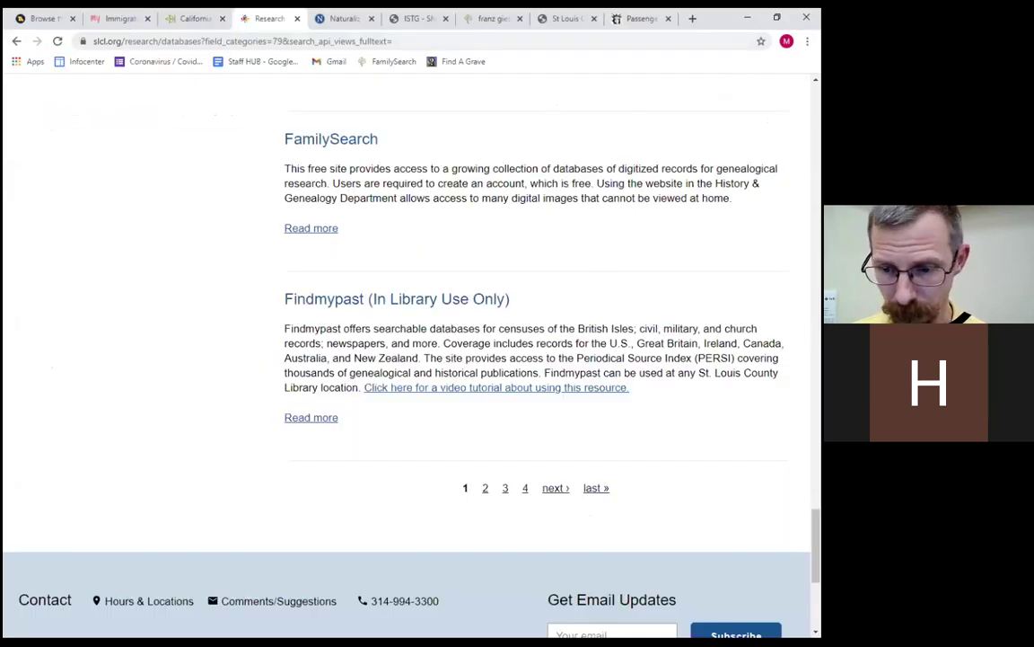
{"action": "scroll", "coordinate": [140, 229], "scroll_direction": "up", "scroll_amount": 20}
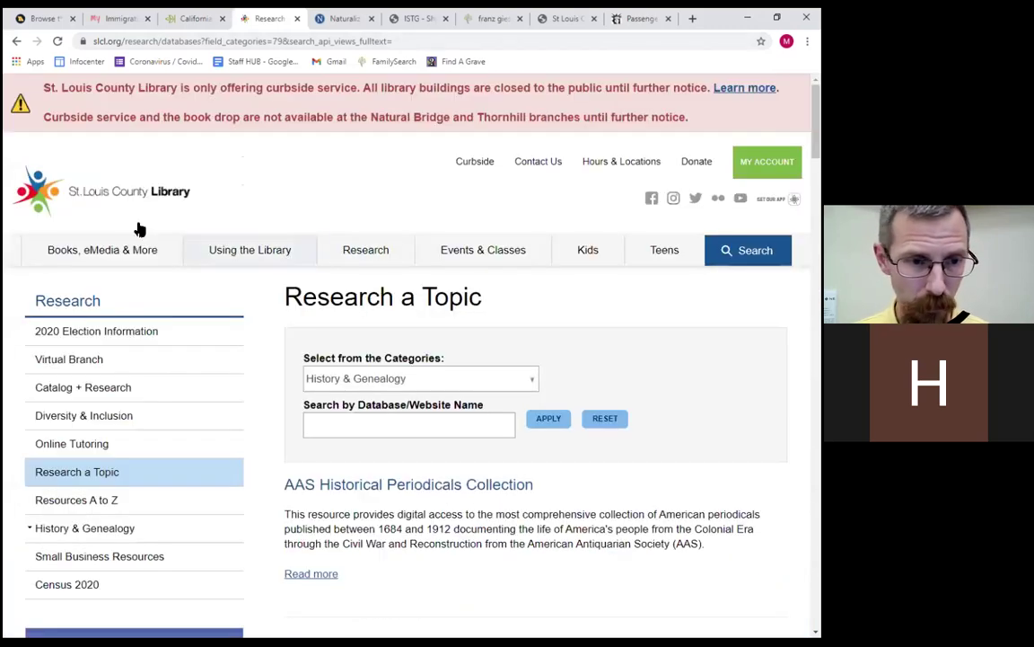
{"action": "left_click", "coordinate": [136, 194]}
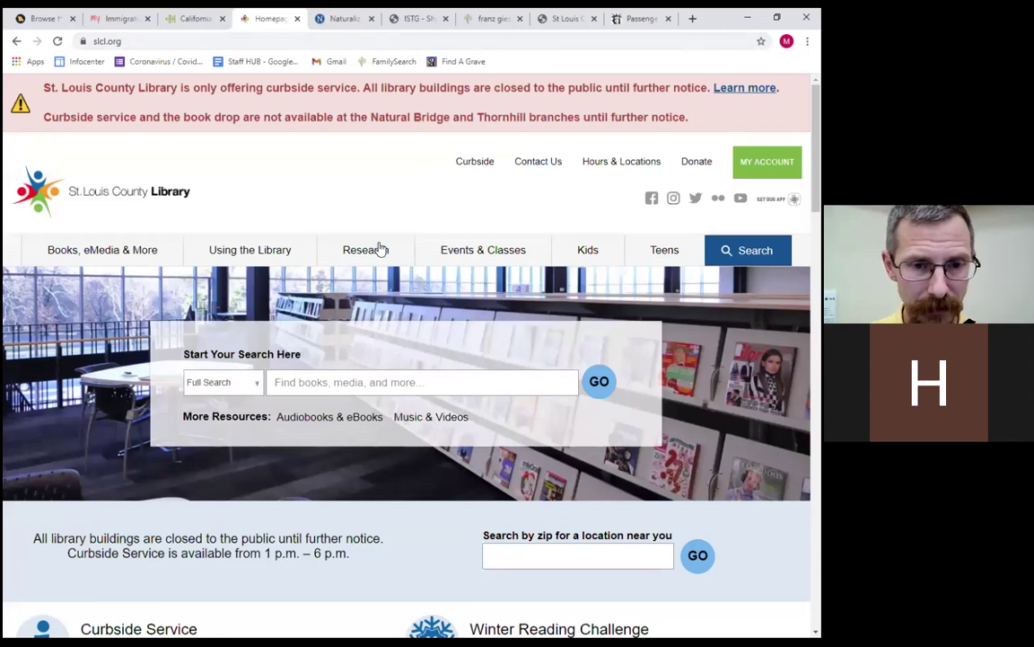
{"action": "mouse_move", "coordinate": [380, 251]}
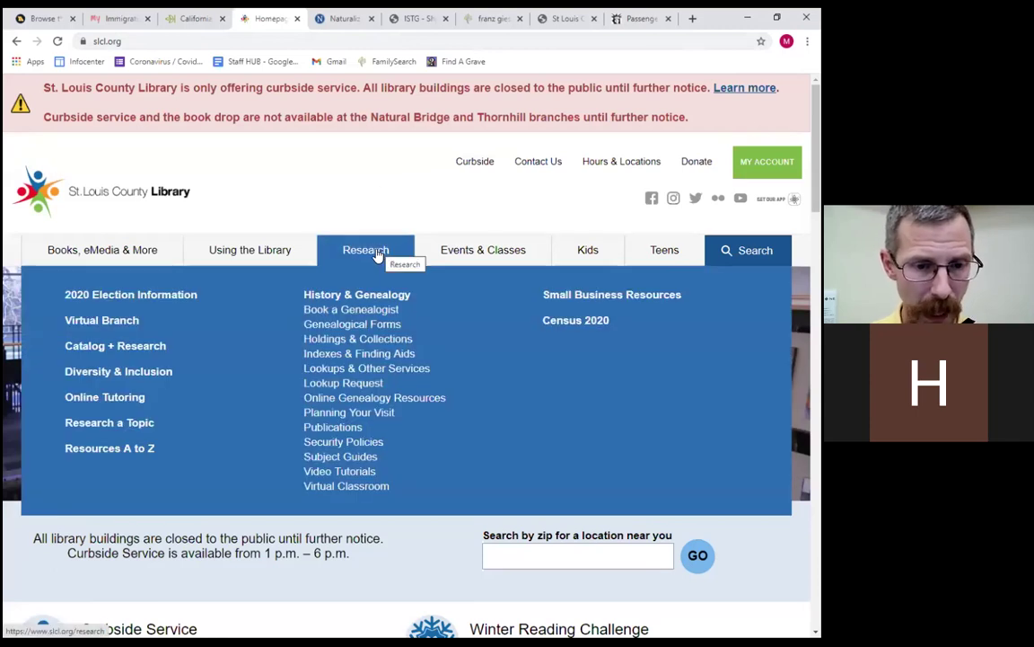
{"action": "left_click", "coordinate": [367, 360]}
{"action": "scroll", "coordinate": [350, 365], "scroll_direction": "down", "scroll_amount": 3}
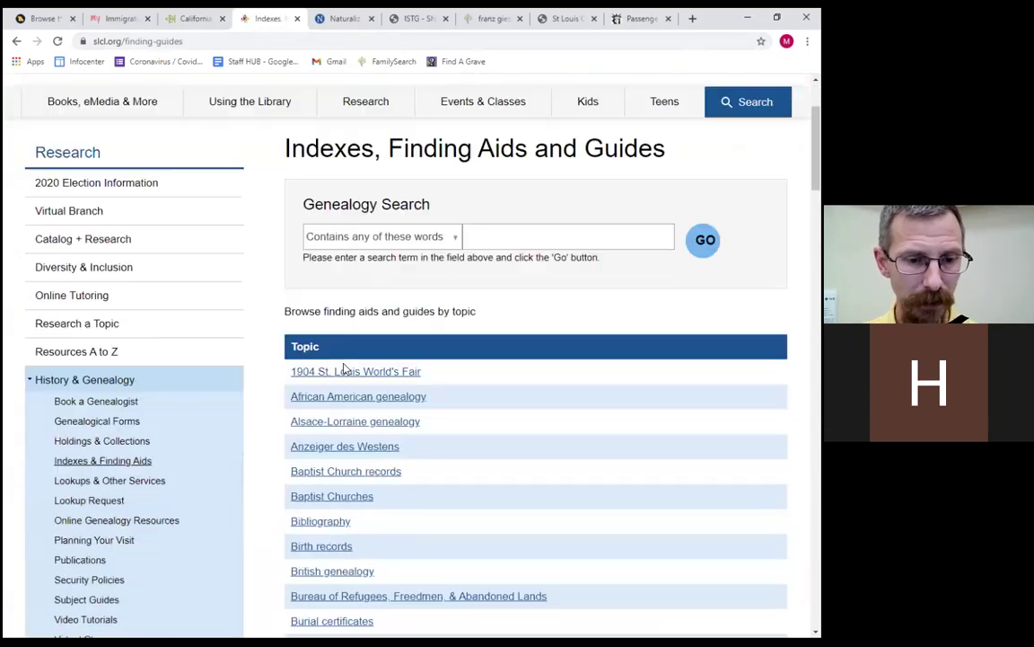
{"action": "scroll", "coordinate": [349, 366], "scroll_direction": "down", "scroll_amount": 15}
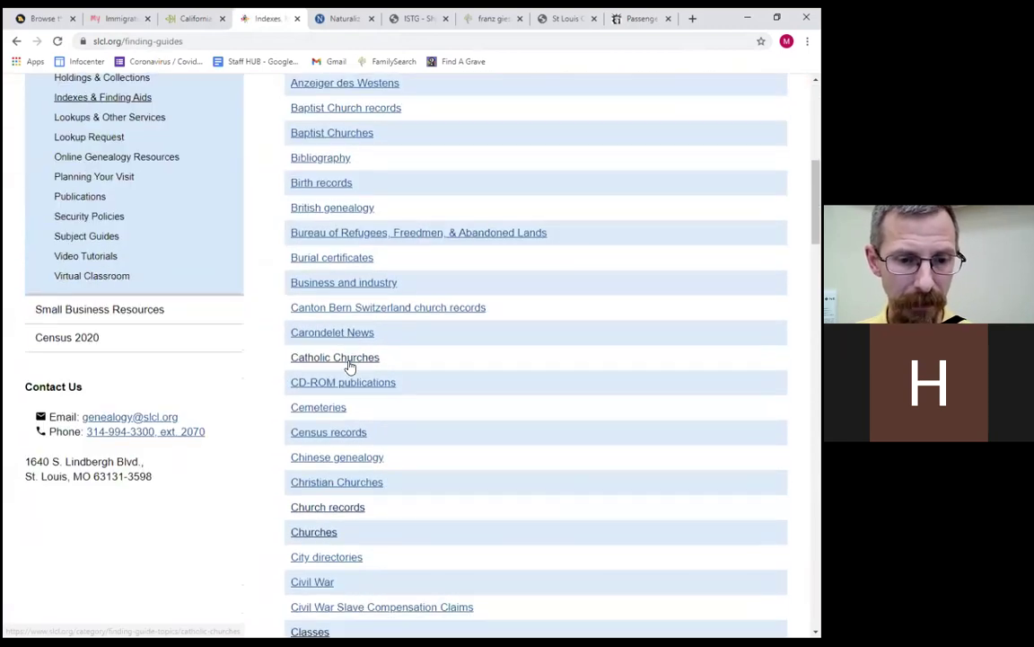
{"action": "scroll", "coordinate": [349, 366], "scroll_direction": "down", "scroll_amount": 10}
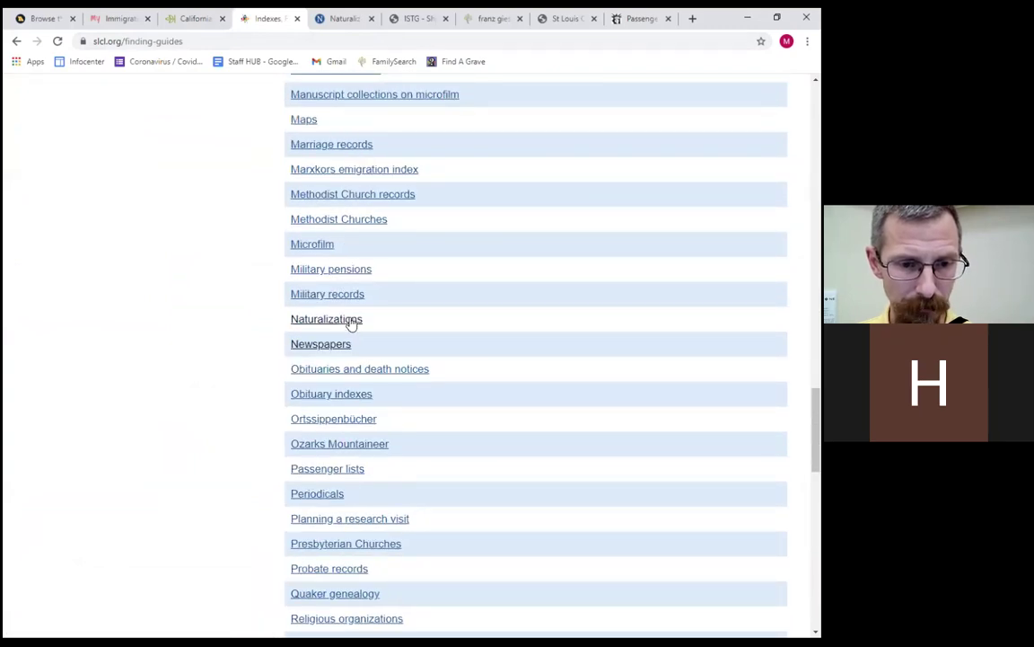
Follow Naturalizations > Saint Louis, Missouri naturalization index to the post-Sept. 27, 1906 index.
{"action": "left_click", "coordinate": [351, 320]}
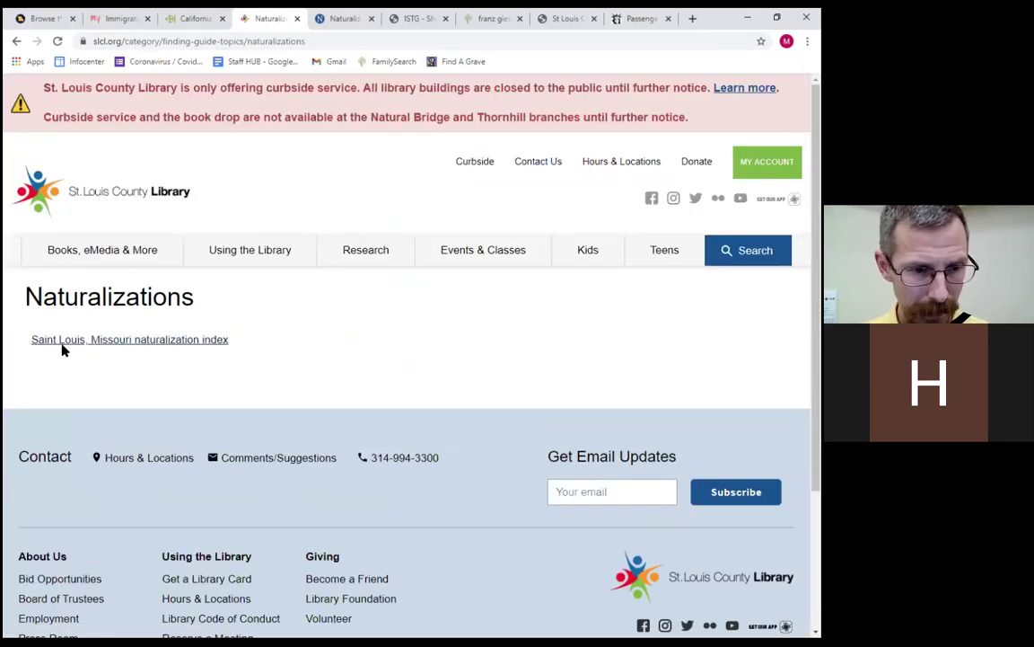
{"action": "left_click", "coordinate": [131, 342]}
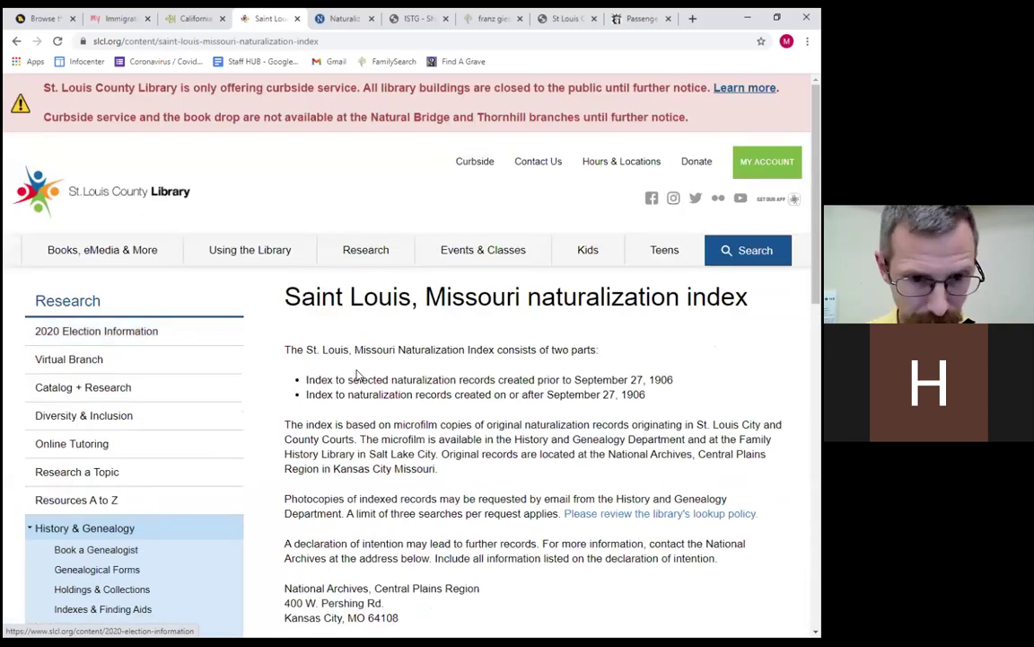
{"action": "scroll", "coordinate": [358, 374], "scroll_direction": "down", "scroll_amount": 5}
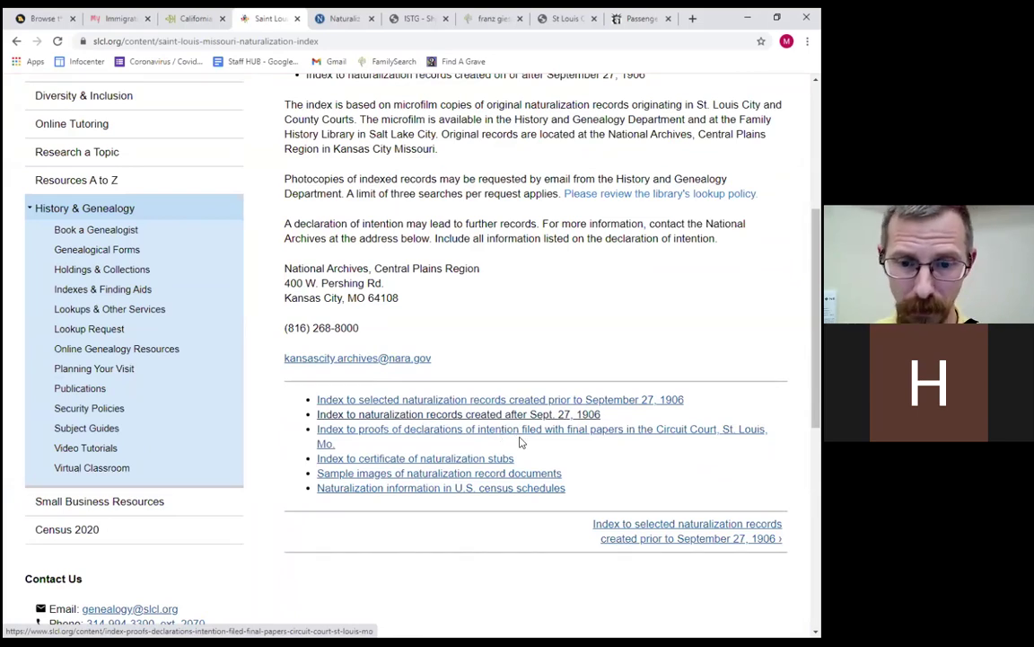
{"action": "left_click", "coordinate": [427, 417]}
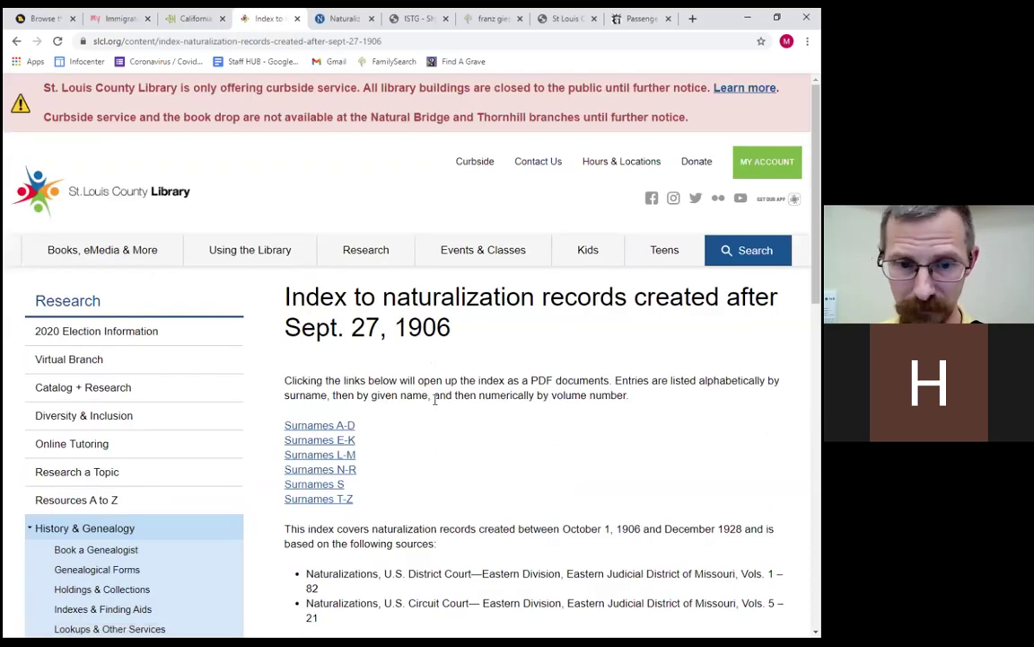
Open the Surnames A-D PDF, highlight the Abkl entry row, then go back to the index page.
{"action": "left_click", "coordinate": [340, 429]}
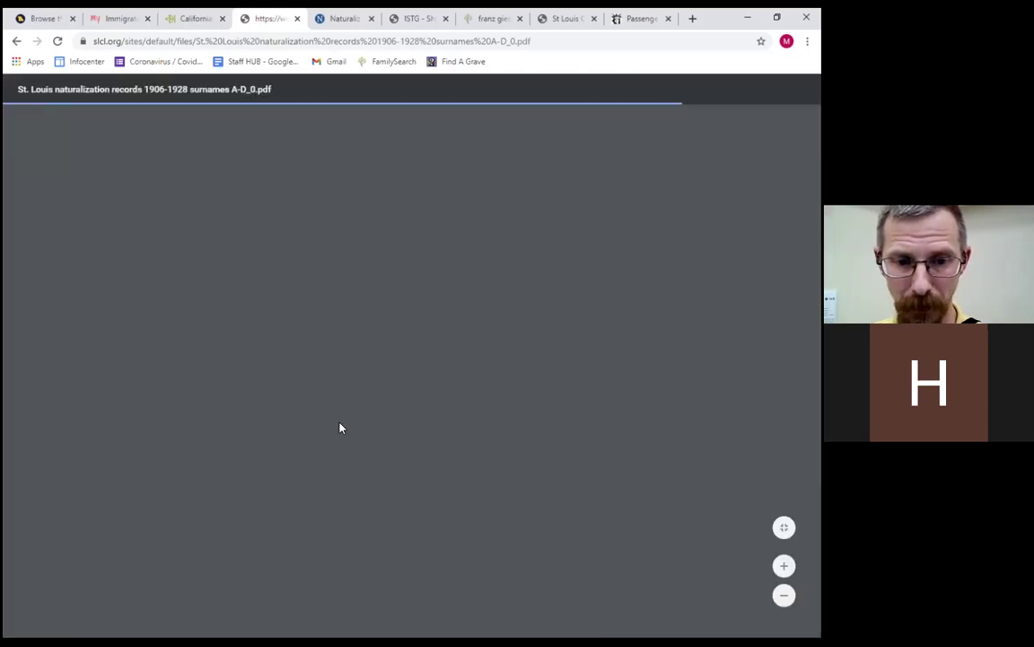
{"action": "scroll", "coordinate": [339, 428], "scroll_direction": "down", "scroll_amount": 15}
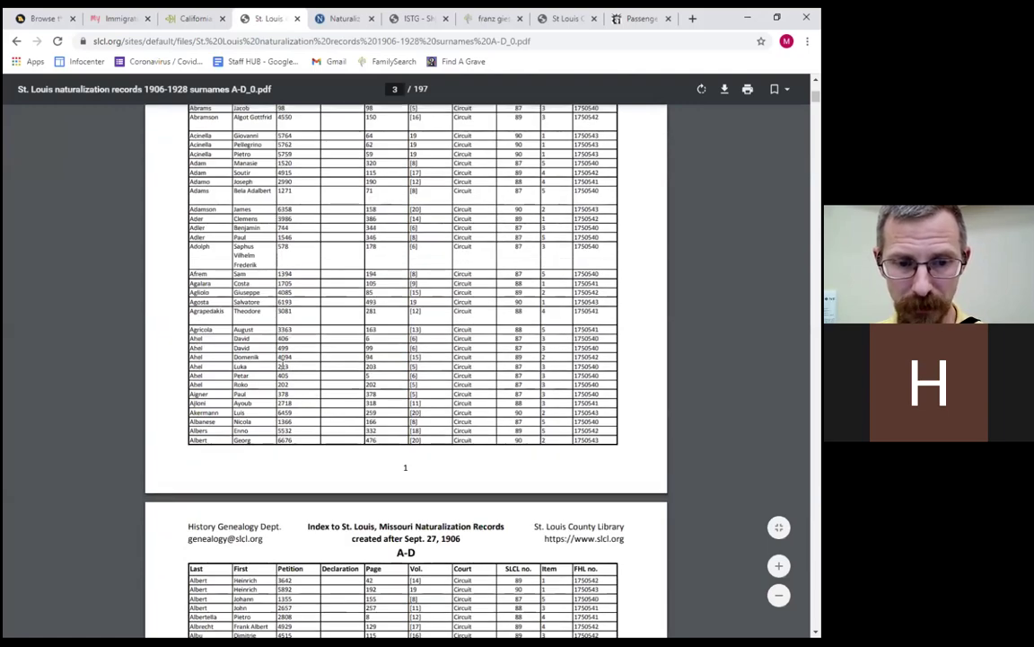
{"action": "scroll", "coordinate": [314, 367], "scroll_direction": "up", "scroll_amount": 3}
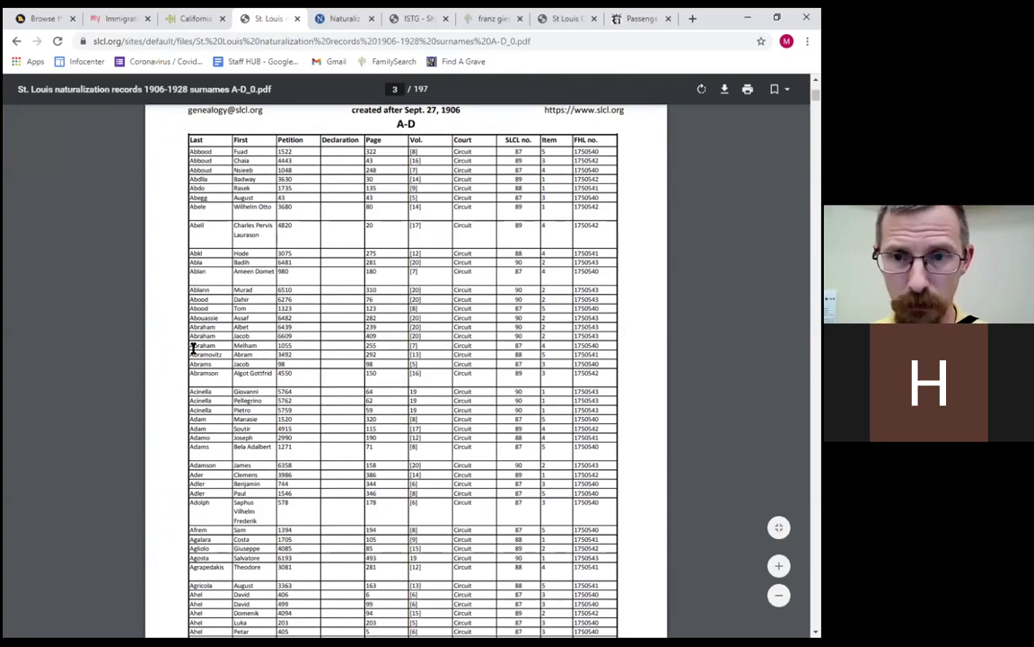
{"action": "left_click_drag", "start_coordinate": [603, 258], "coordinate": [384, 259]}
{"action": "left_click_drag", "start_coordinate": [257, 237], "coordinate": [191, 246]}
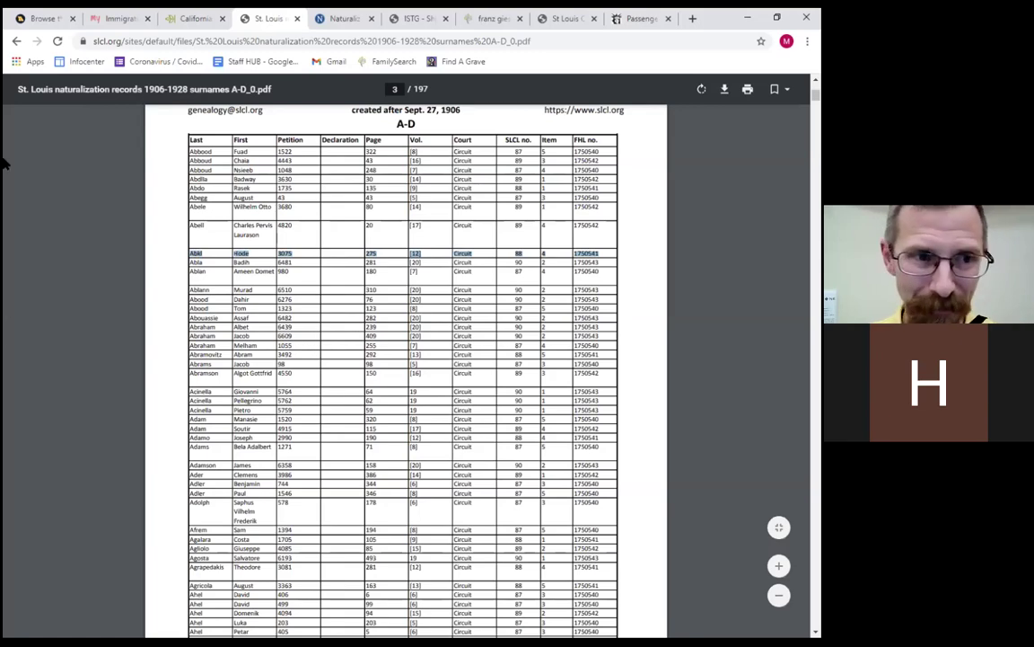
{"action": "left_click", "coordinate": [16, 41]}
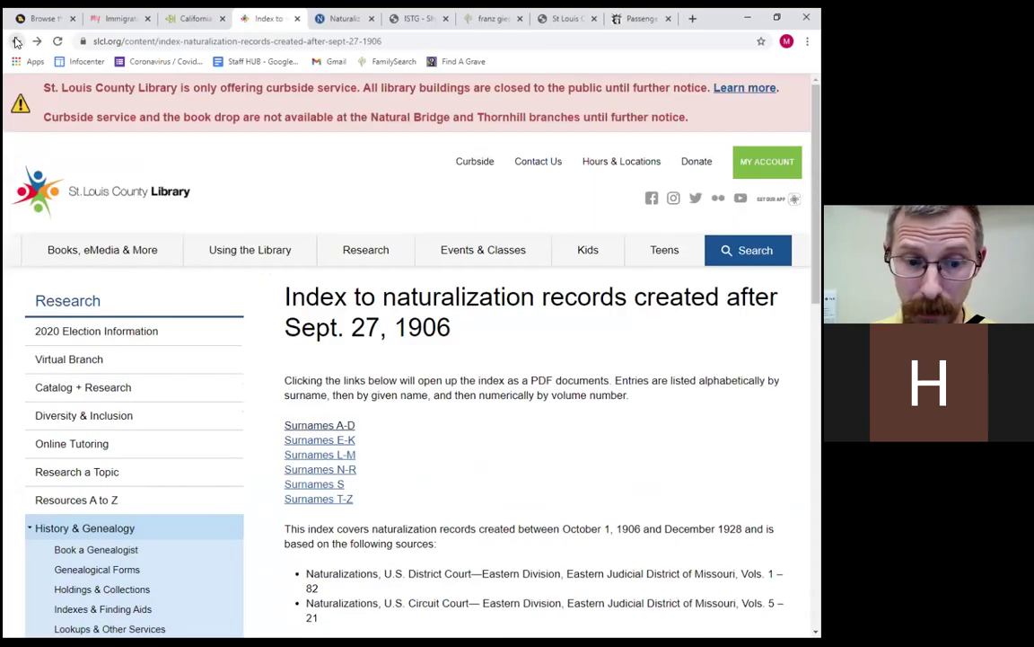
{"action": "scroll", "coordinate": [65, 165], "scroll_direction": "down", "scroll_amount": 6}
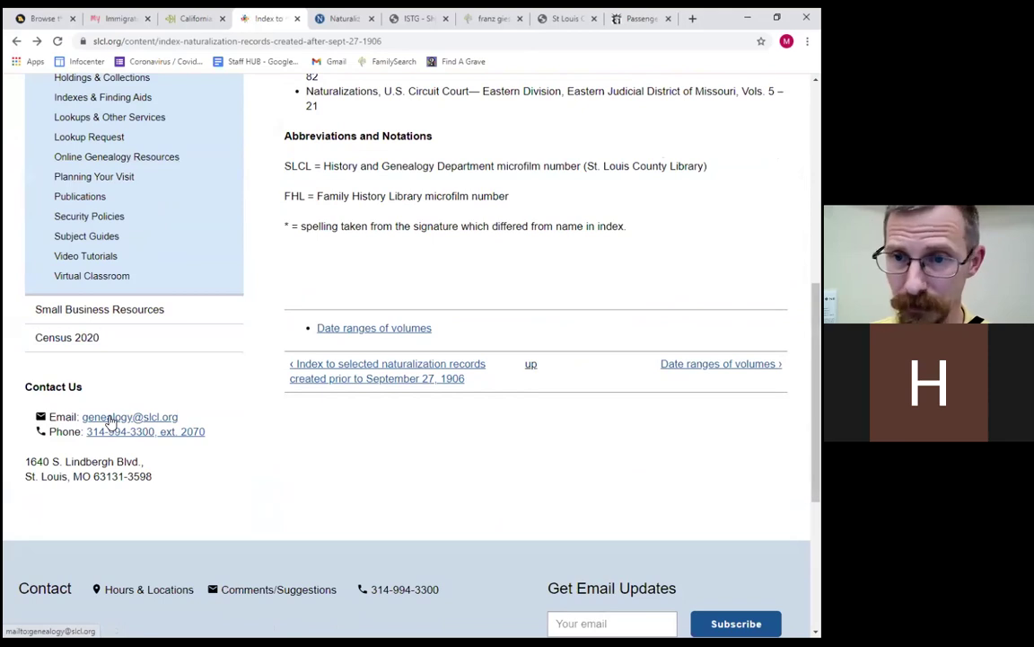
Go back three pages to Indexes, Finding Aids and Guides and scroll to its top.
{"action": "scroll", "coordinate": [109, 422], "scroll_direction": "up", "scroll_amount": 5}
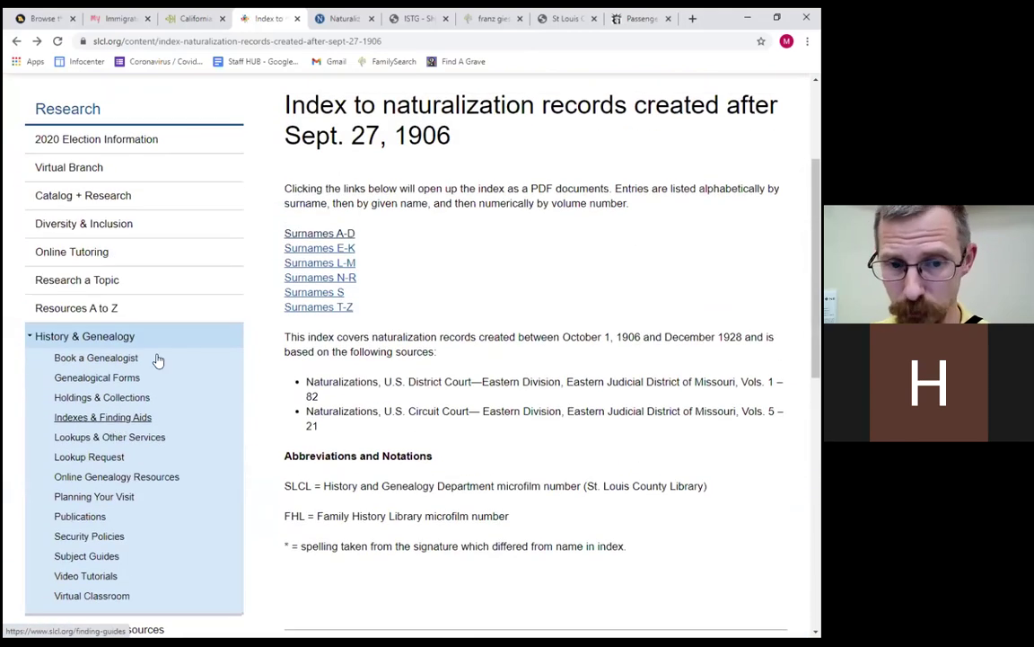
{"action": "left_click", "coordinate": [17, 41]}
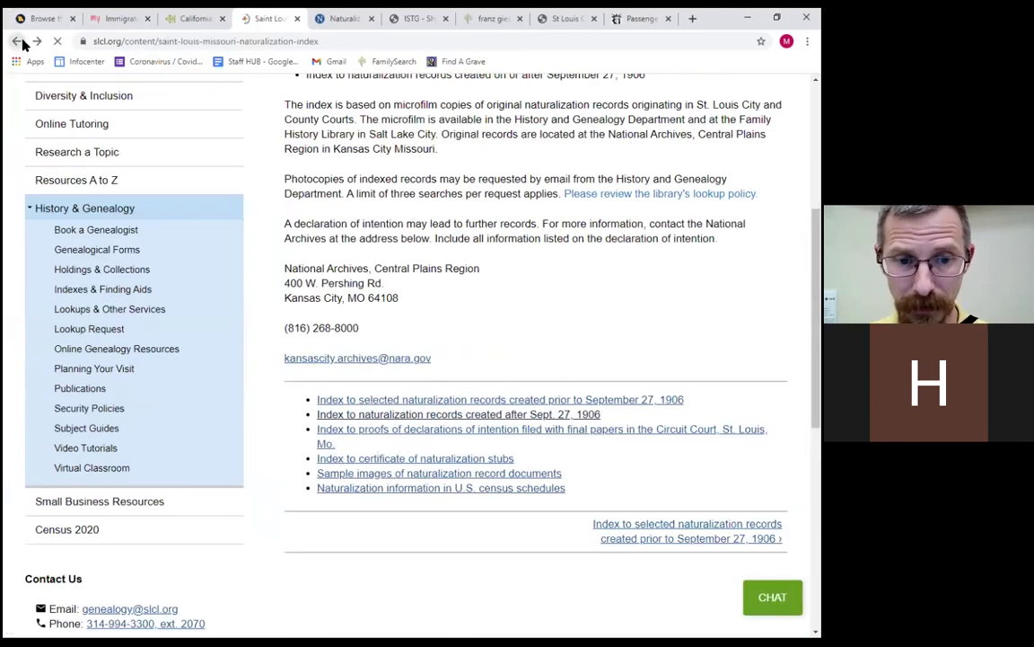
{"action": "left_click", "coordinate": [18, 41]}
{"action": "left_click", "coordinate": [18, 42]}
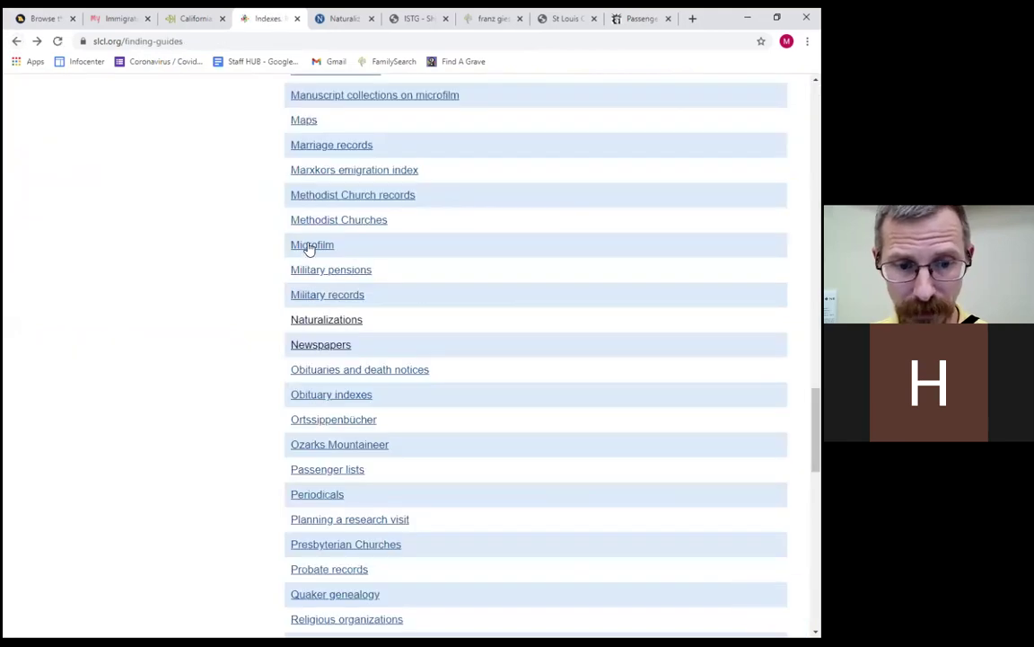
{"action": "scroll", "coordinate": [392, 281], "scroll_direction": "up", "scroll_amount": 2}
{"action": "scroll", "coordinate": [390, 278], "scroll_direction": "up", "scroll_amount": 7}
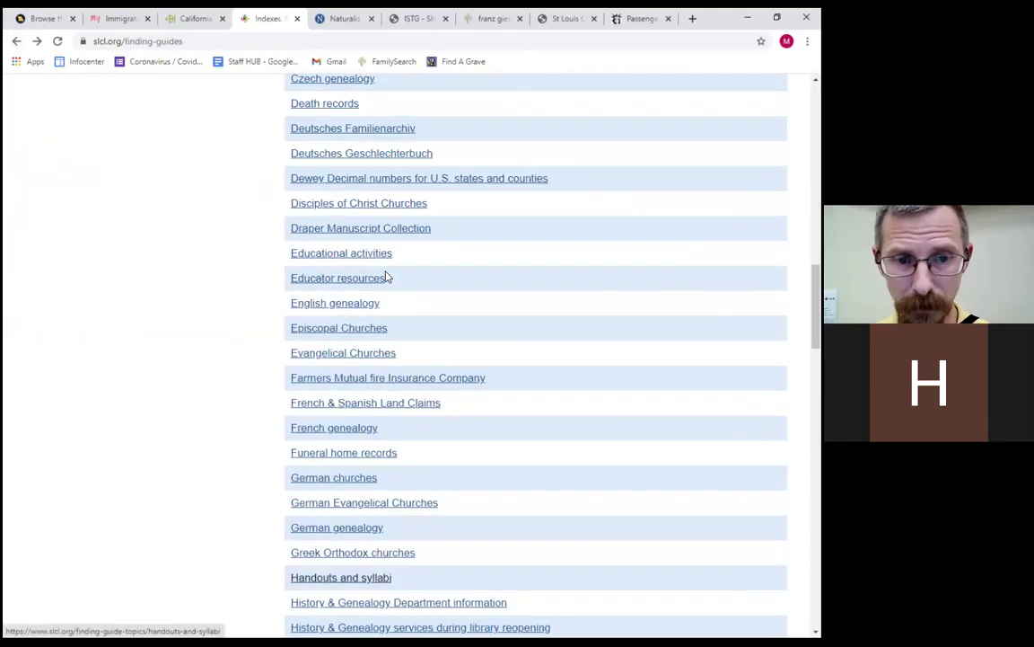
{"action": "scroll", "coordinate": [386, 275], "scroll_direction": "down", "scroll_amount": 2}
{"action": "scroll", "coordinate": [384, 283], "scroll_direction": "down", "scroll_amount": 5}
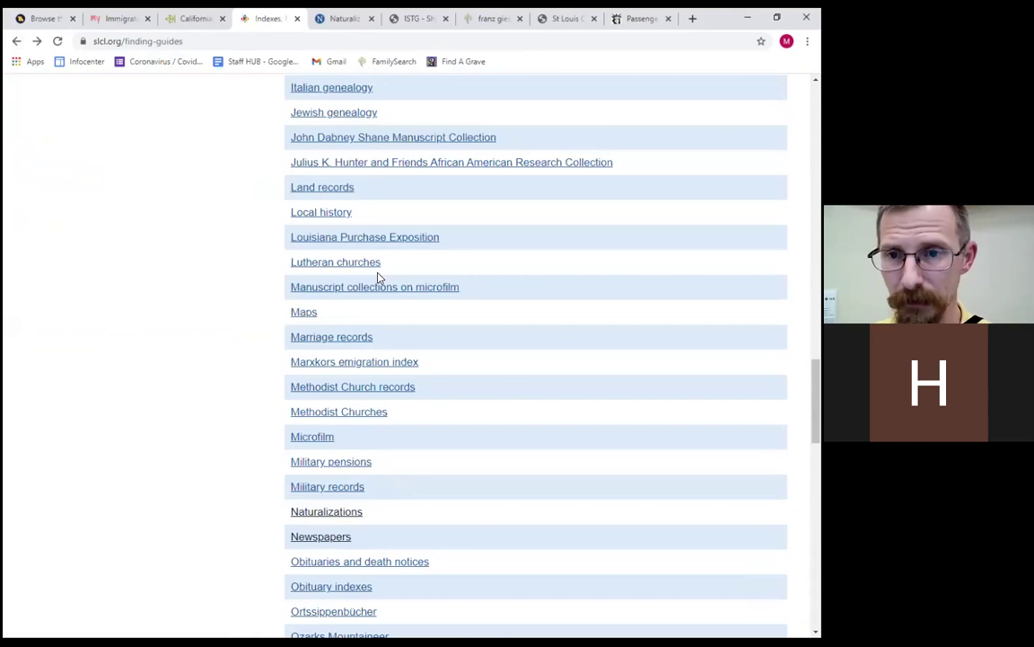
{"action": "scroll", "coordinate": [373, 292], "scroll_direction": "up", "scroll_amount": 3}
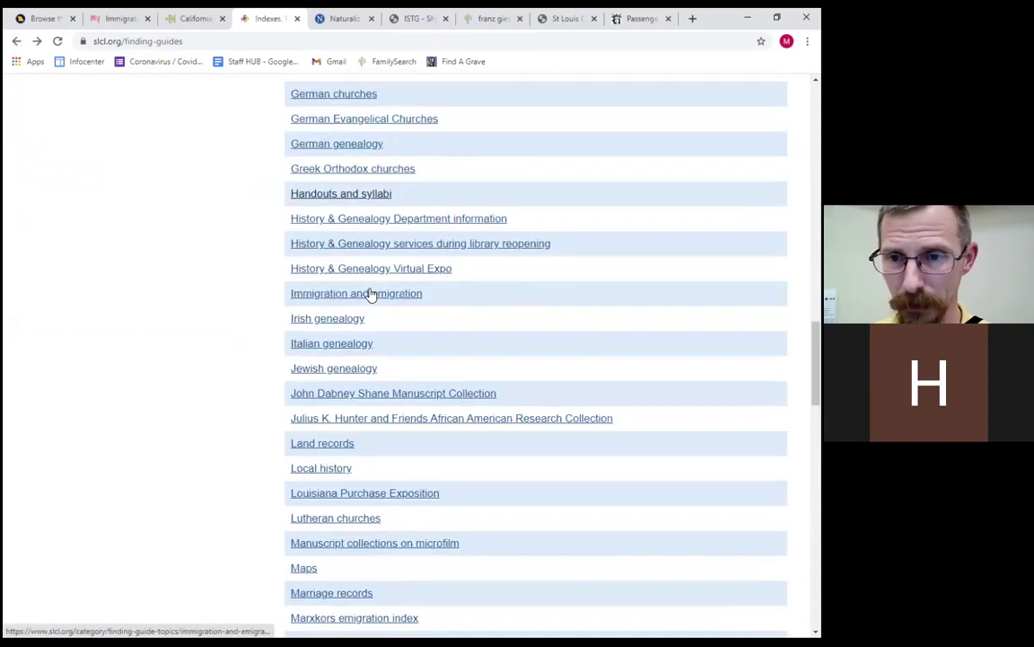
{"action": "scroll", "coordinate": [364, 288], "scroll_direction": "up", "scroll_amount": 18}
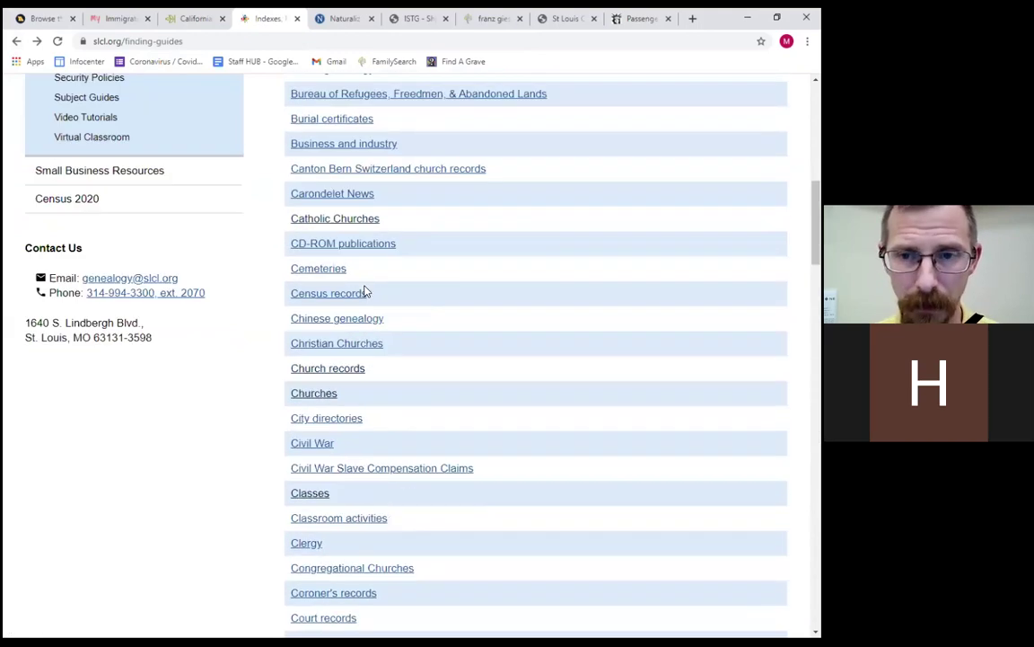
{"action": "scroll", "coordinate": [358, 289], "scroll_direction": "up", "scroll_amount": 1}
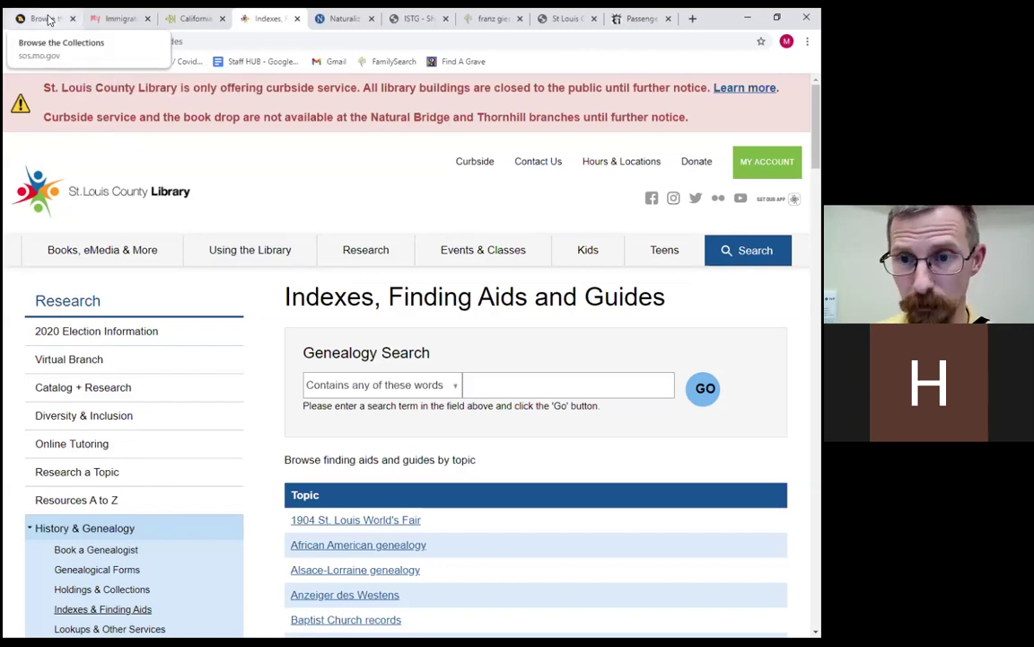
Switch to the Browse the Collections tab, then trim its address to sos.mo.gov and load it.
{"action": "left_click", "coordinate": [49, 20]}
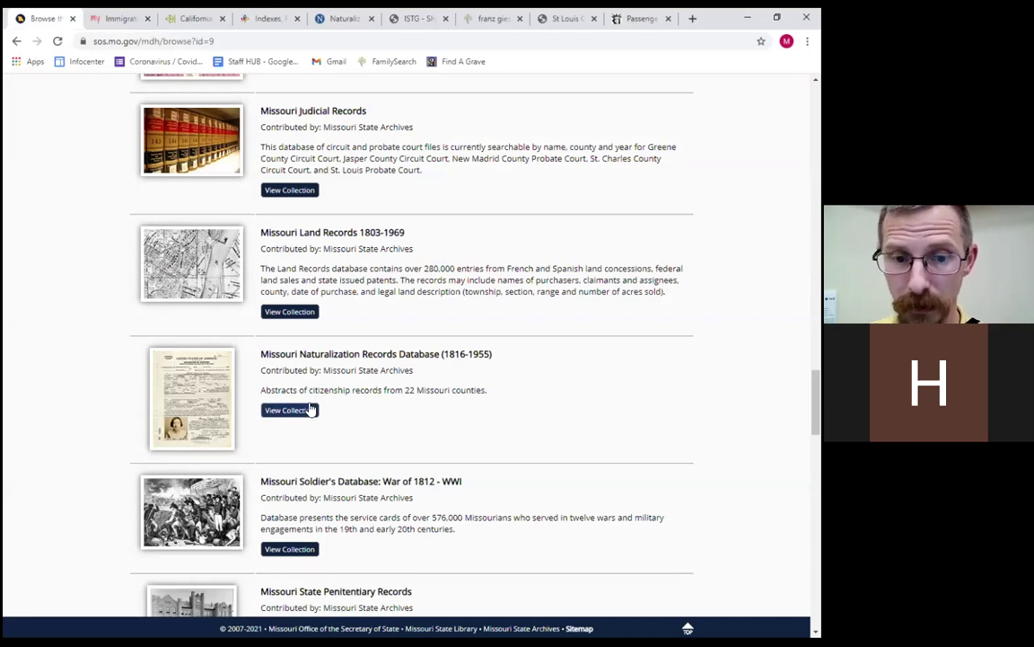
{"action": "scroll", "coordinate": [339, 372], "scroll_direction": "down", "scroll_amount": 1}
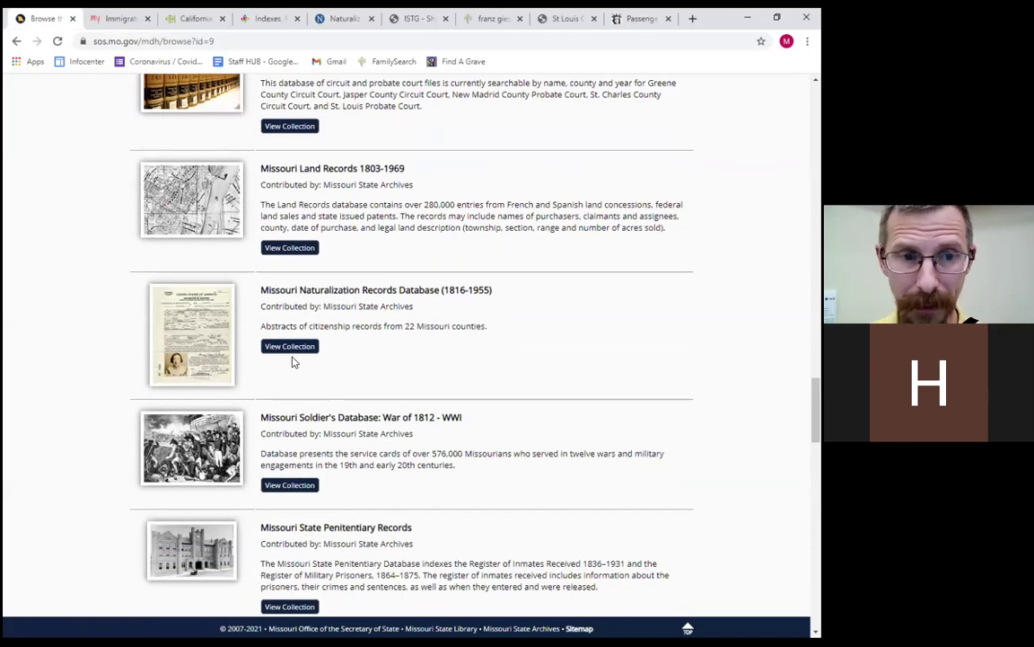
{"action": "scroll", "coordinate": [294, 360], "scroll_direction": "up", "scroll_amount": 4}
{"action": "scroll", "coordinate": [194, 215], "scroll_direction": "up", "scroll_amount": 2}
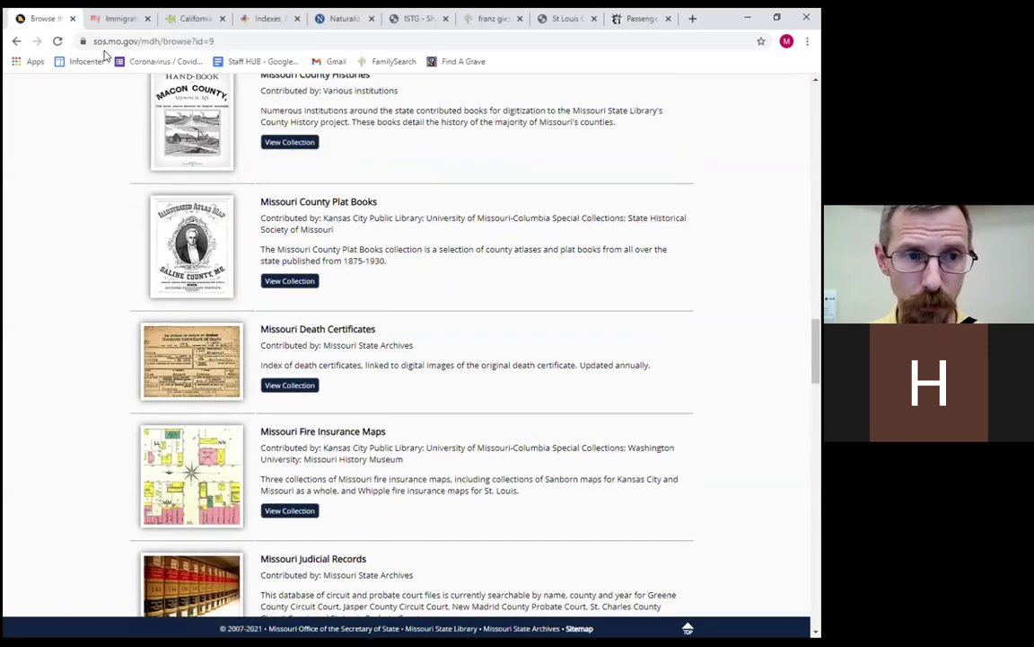
{"action": "left_click_drag", "start_coordinate": [139, 40], "coordinate": [268, 41]}
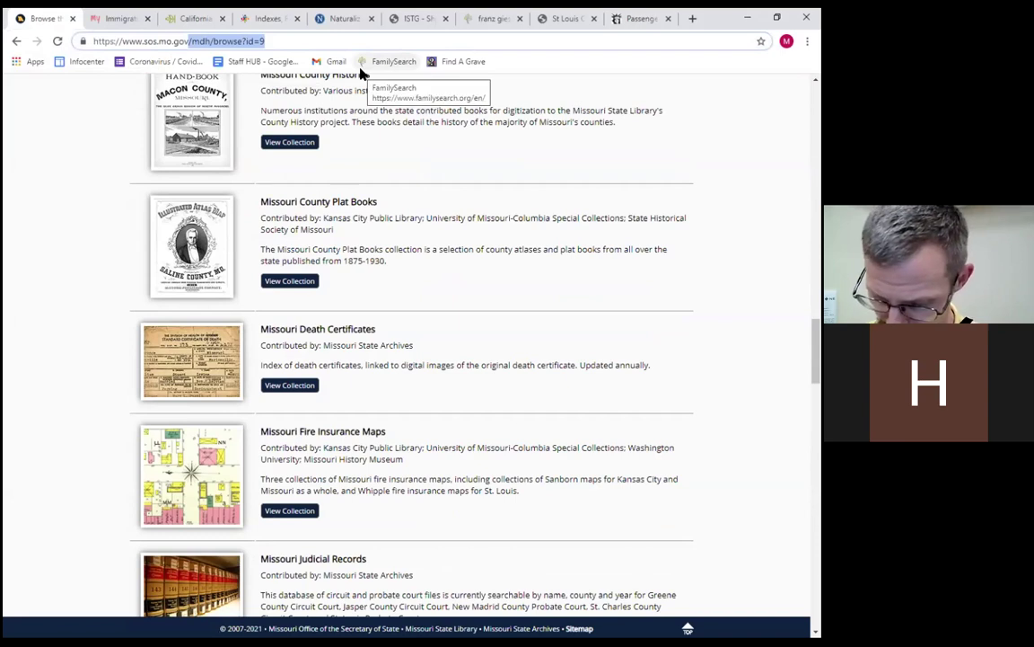
{"action": "key", "text": "BackSpace"}
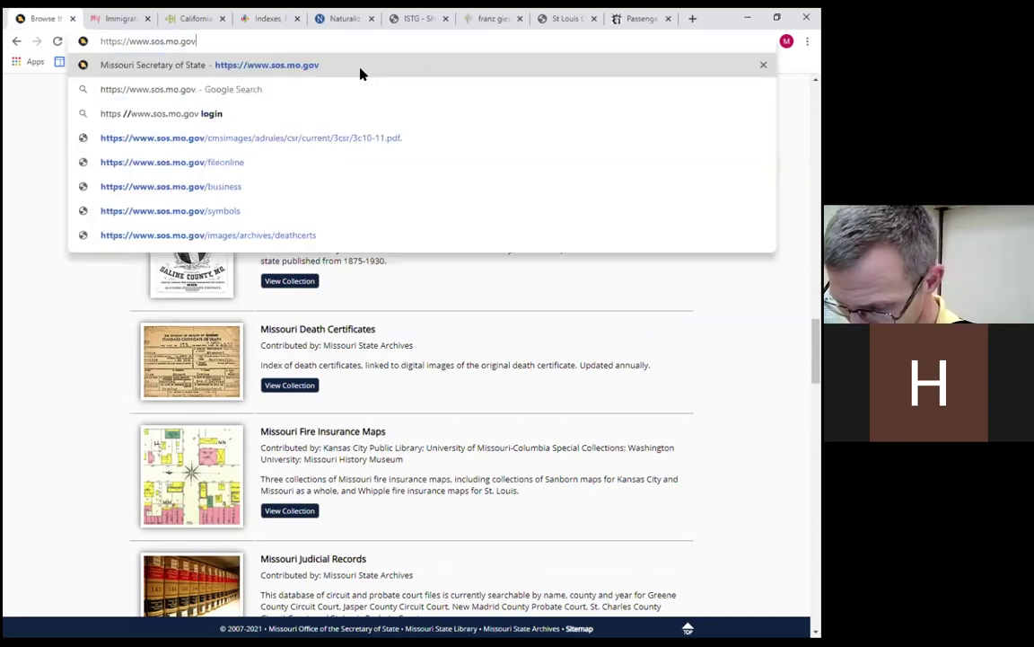
{"action": "key", "text": "Return"}
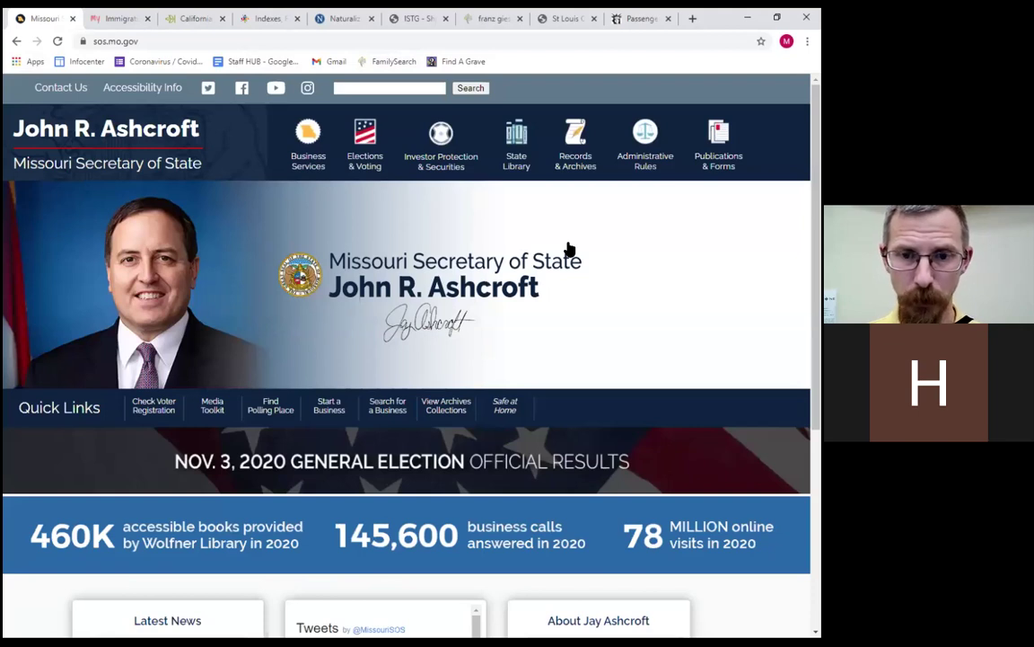
Go from Records & Archives to the Missouri Digital Heritage site and browse collections by topic.
{"action": "left_click", "coordinate": [573, 167]}
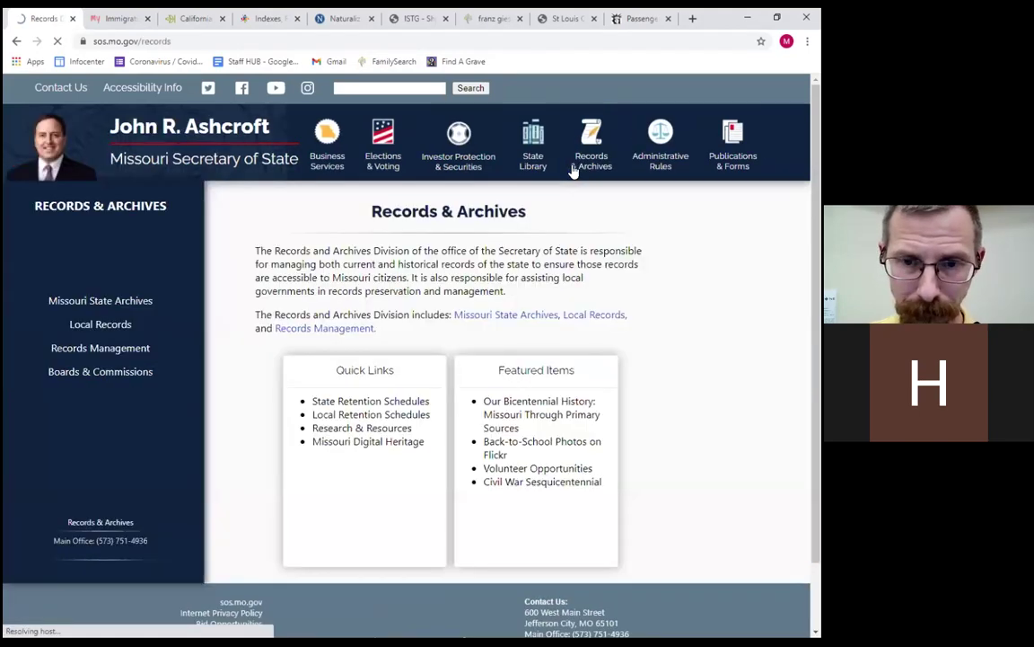
{"action": "mouse_move", "coordinate": [574, 169]}
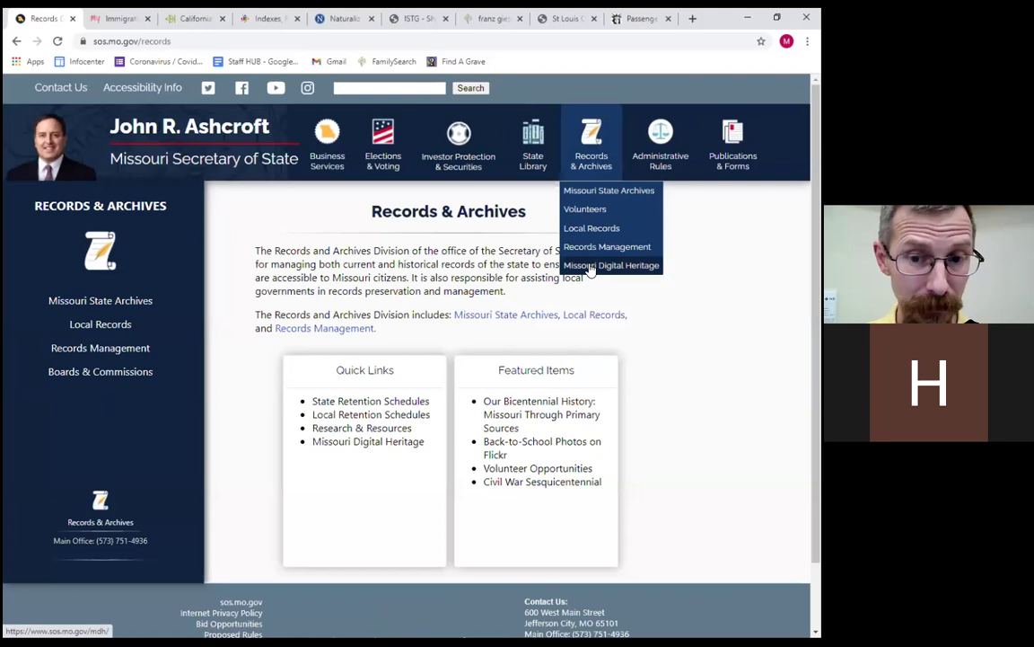
{"action": "left_click", "coordinate": [590, 267]}
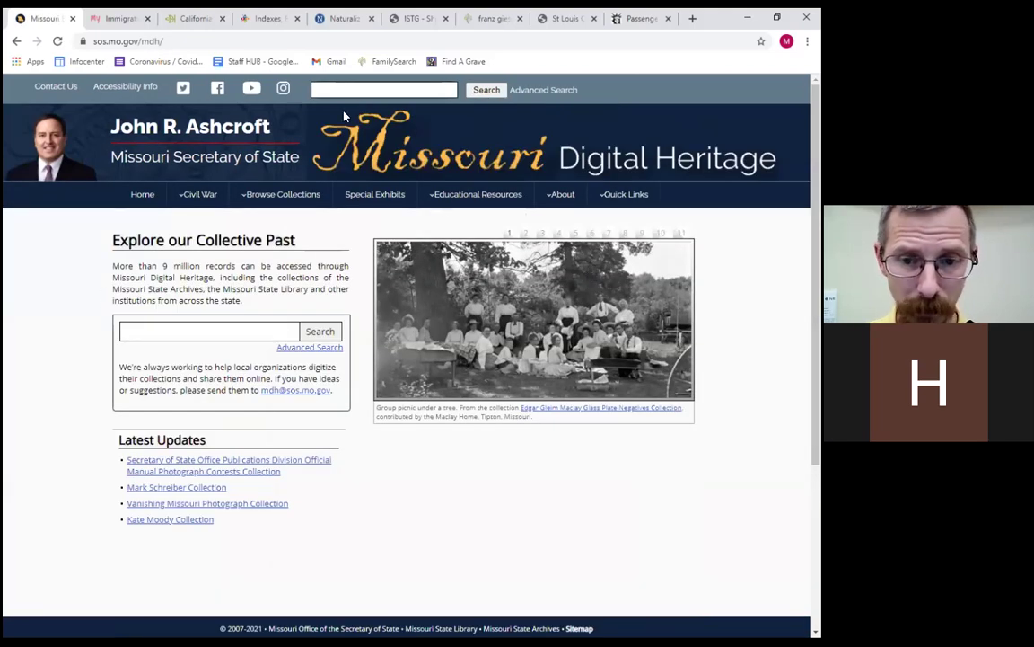
{"action": "mouse_move", "coordinate": [284, 206]}
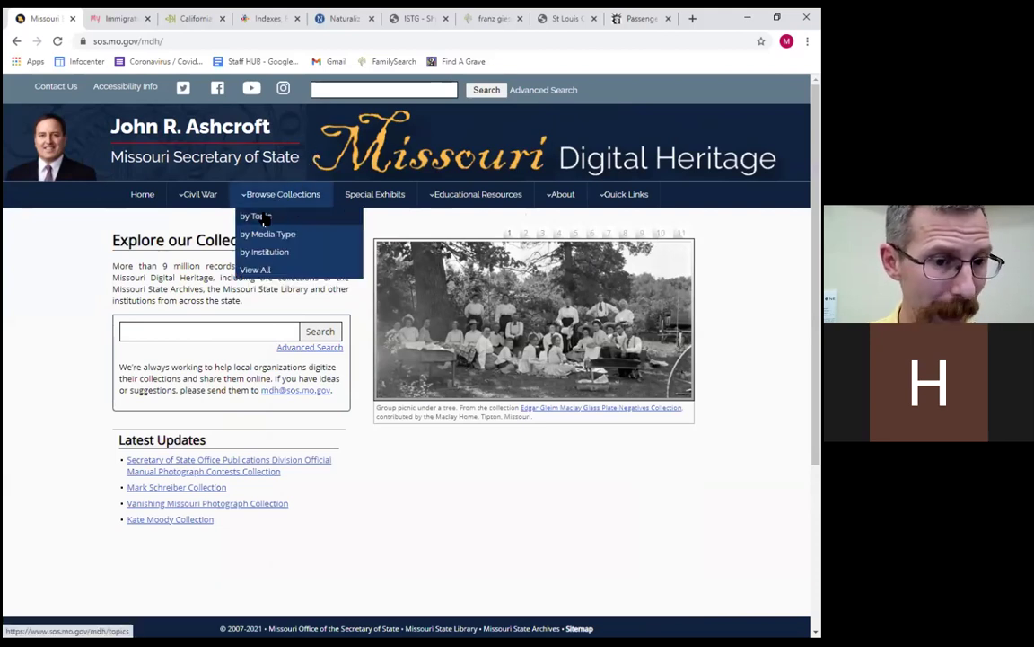
{"action": "left_click", "coordinate": [263, 218]}
In the Genealogy collections, view the Missouri Naturalization Records Database (1816-1955) collection.
{"action": "scroll", "coordinate": [268, 223], "scroll_direction": "down", "scroll_amount": 3}
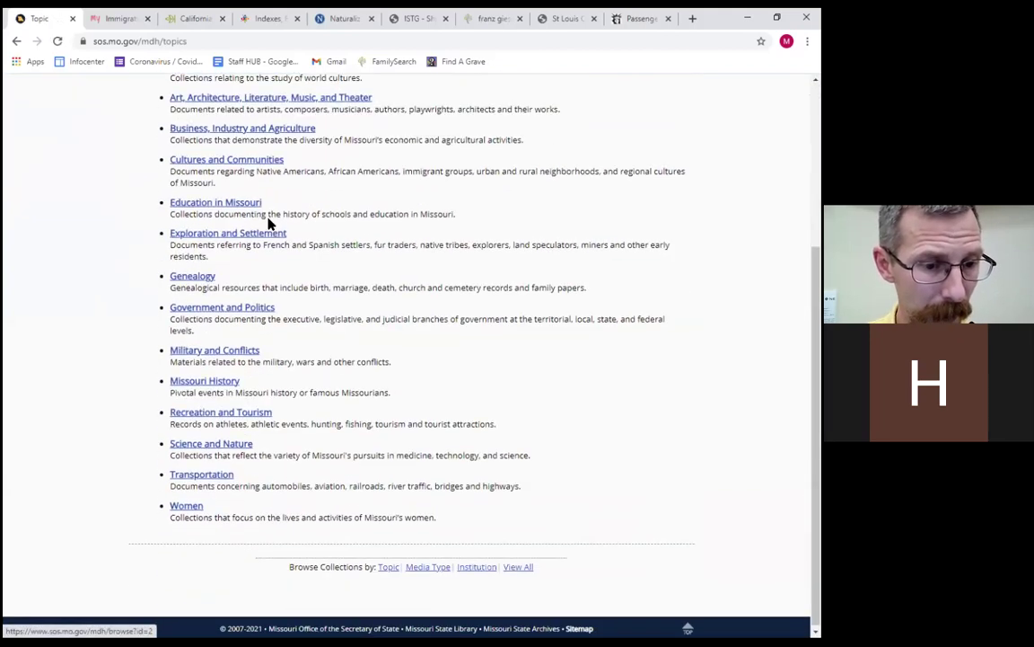
{"action": "left_click", "coordinate": [189, 278]}
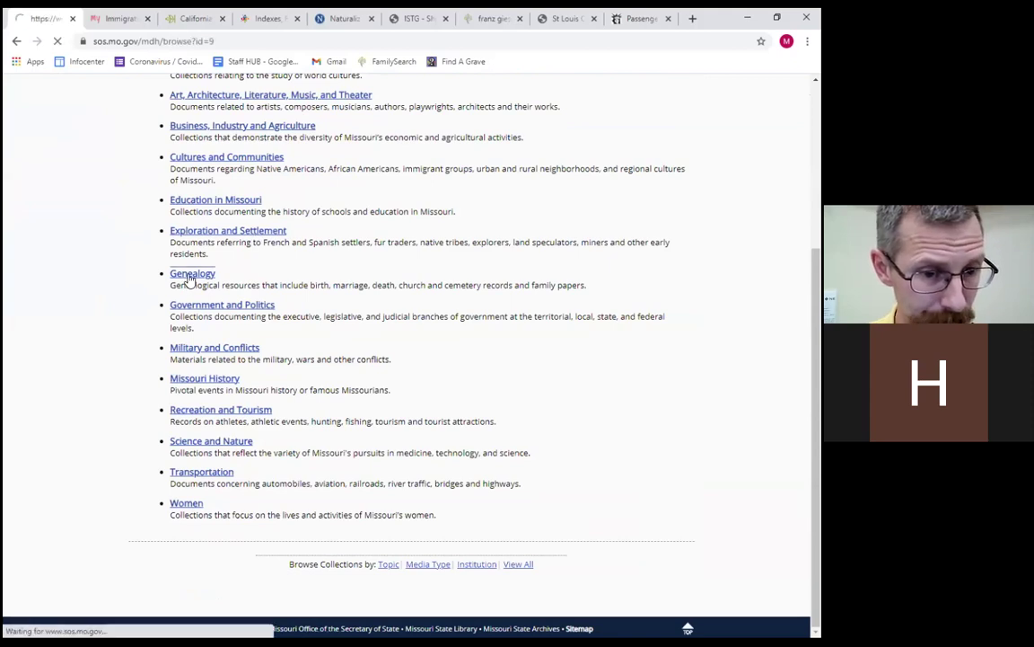
{"action": "scroll", "coordinate": [406, 378], "scroll_direction": "down", "scroll_amount": 2}
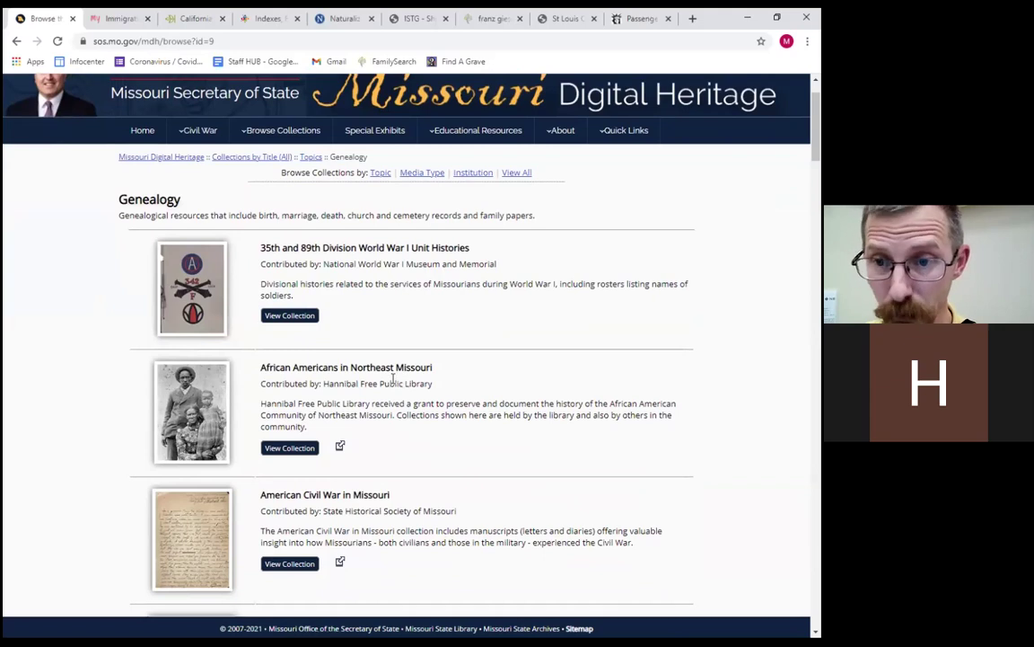
{"action": "scroll", "coordinate": [384, 378], "scroll_direction": "down", "scroll_amount": 2}
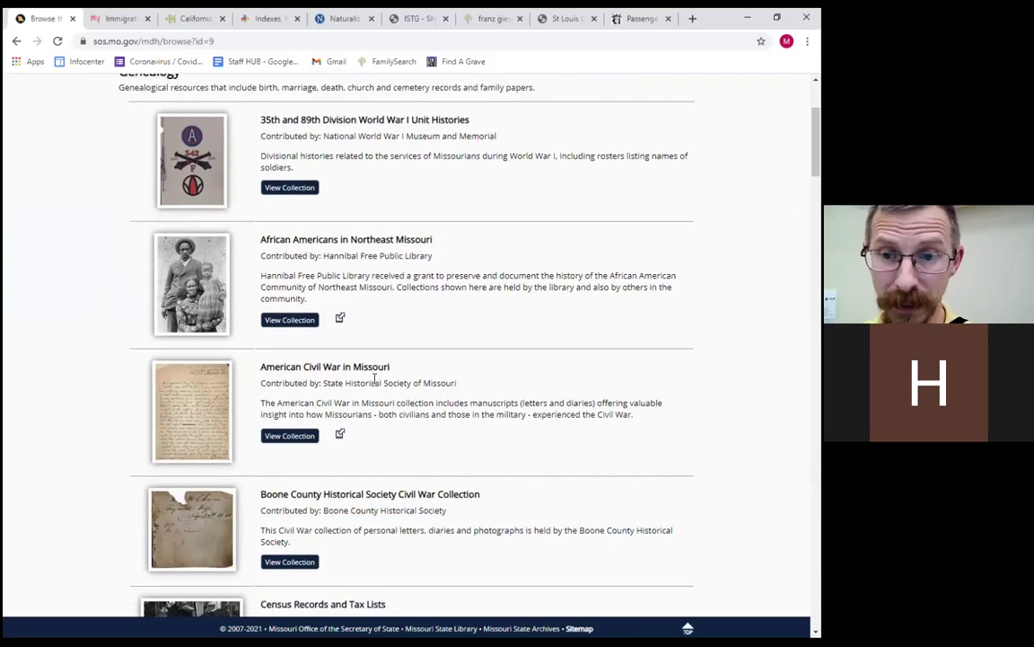
{"action": "scroll", "coordinate": [373, 378], "scroll_direction": "down", "scroll_amount": 5}
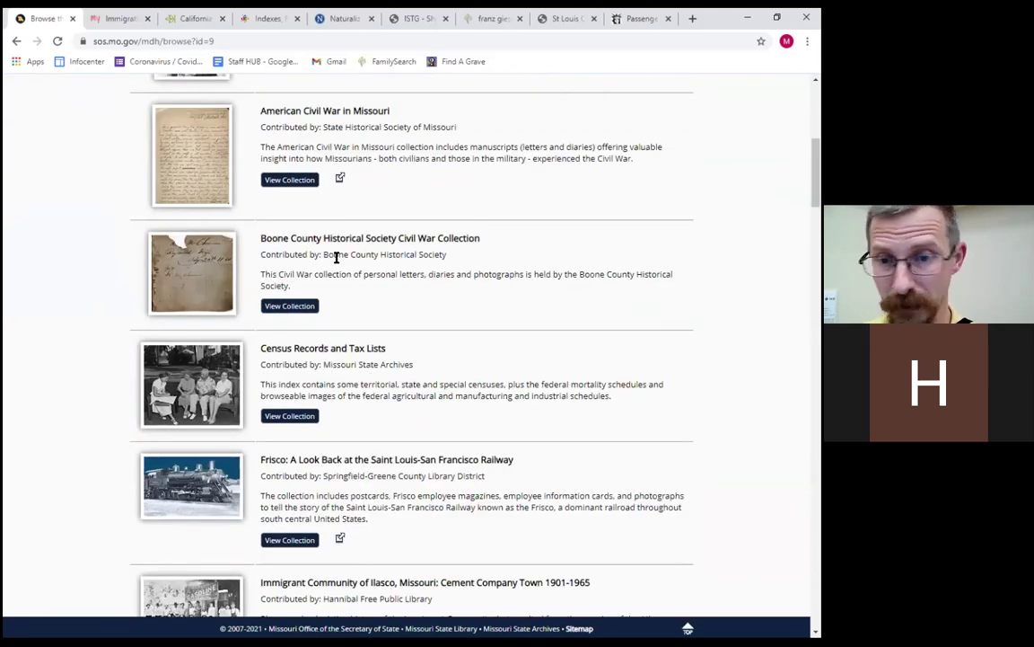
{"action": "scroll", "coordinate": [323, 240], "scroll_direction": "down", "scroll_amount": 1}
{"action": "scroll", "coordinate": [330, 245], "scroll_direction": "down", "scroll_amount": 4}
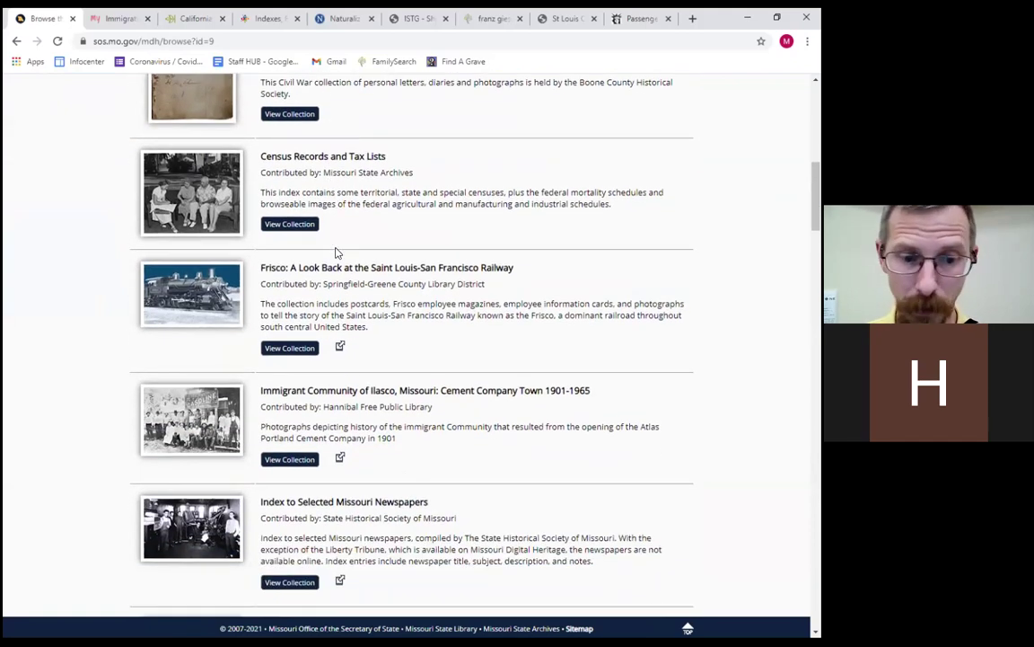
{"action": "scroll", "coordinate": [331, 246], "scroll_direction": "down", "scroll_amount": 2}
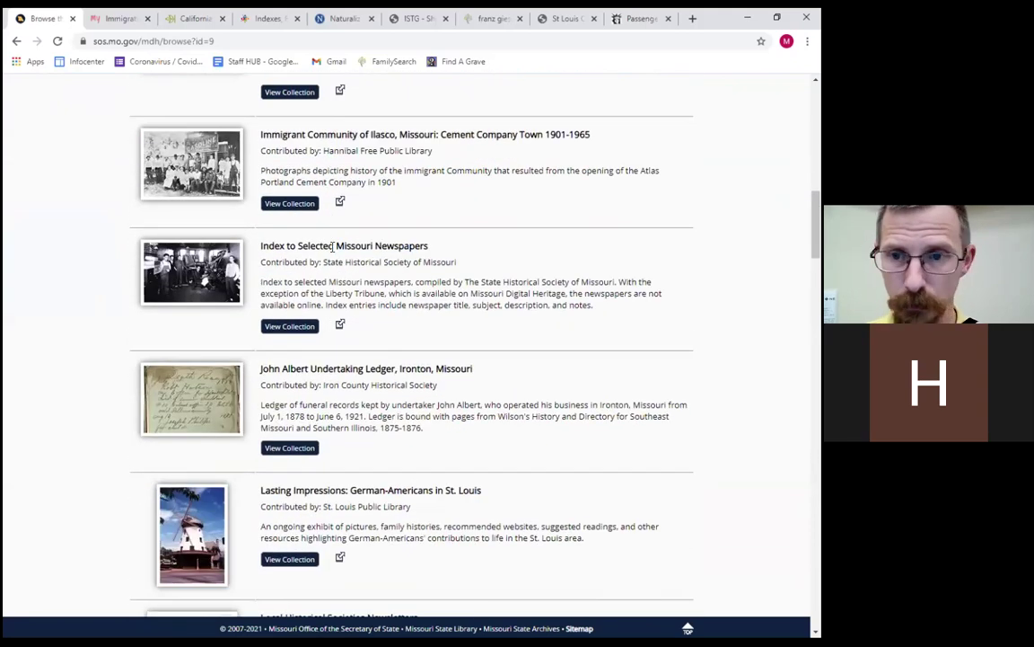
{"action": "scroll", "coordinate": [331, 245], "scroll_direction": "down", "scroll_amount": 8}
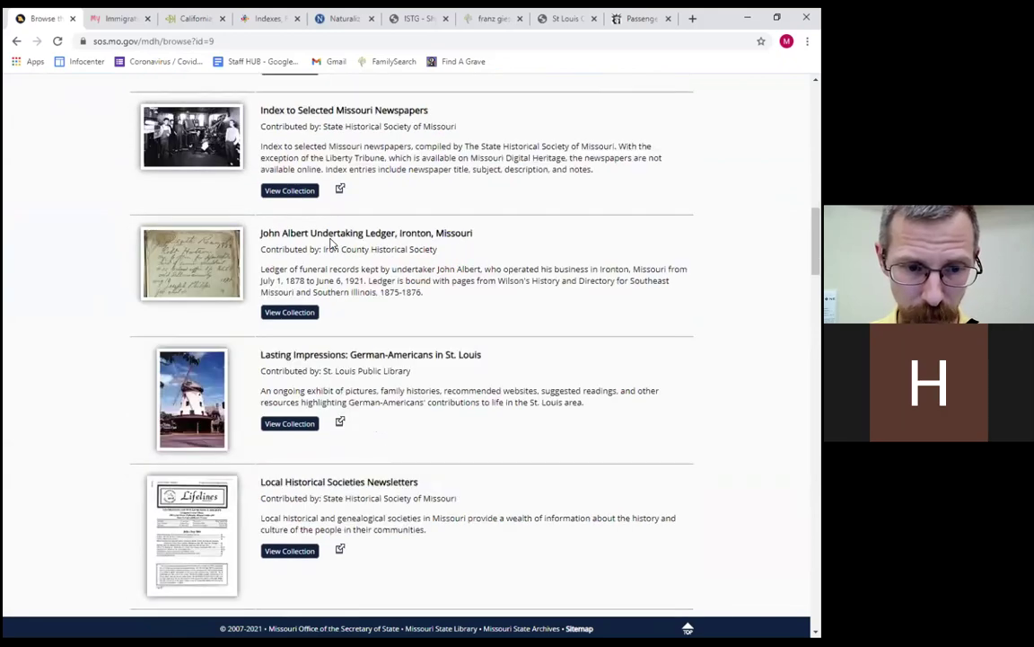
{"action": "scroll", "coordinate": [329, 244], "scroll_direction": "down", "scroll_amount": 8}
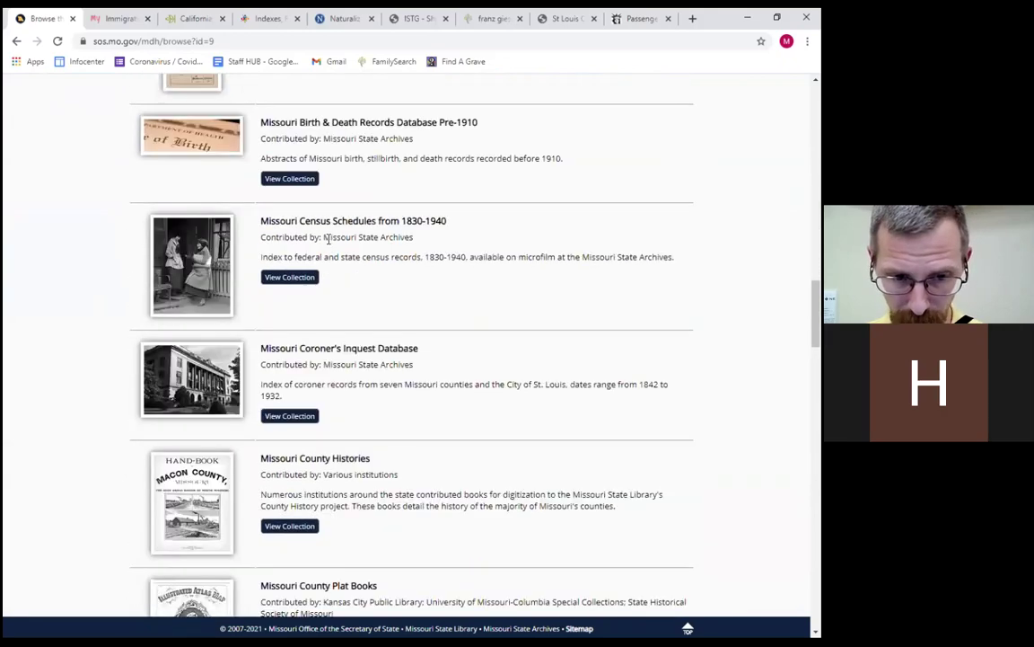
{"action": "scroll", "coordinate": [332, 306], "scroll_direction": "down", "scroll_amount": 4}
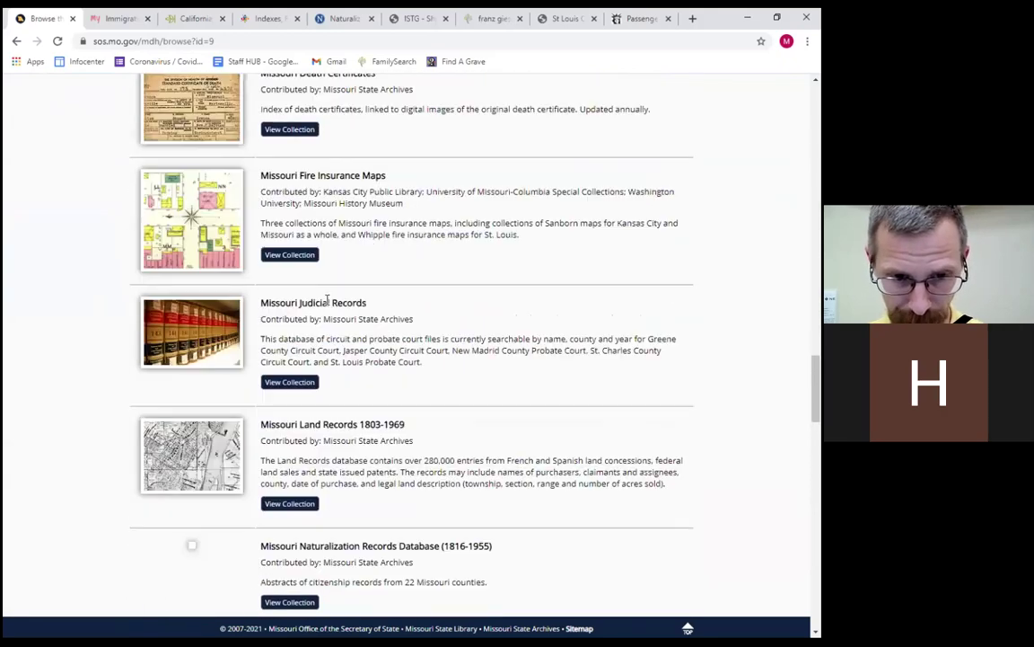
{"action": "scroll", "coordinate": [327, 302], "scroll_direction": "down", "scroll_amount": 2}
{"action": "scroll", "coordinate": [327, 301], "scroll_direction": "down", "scroll_amount": 1}
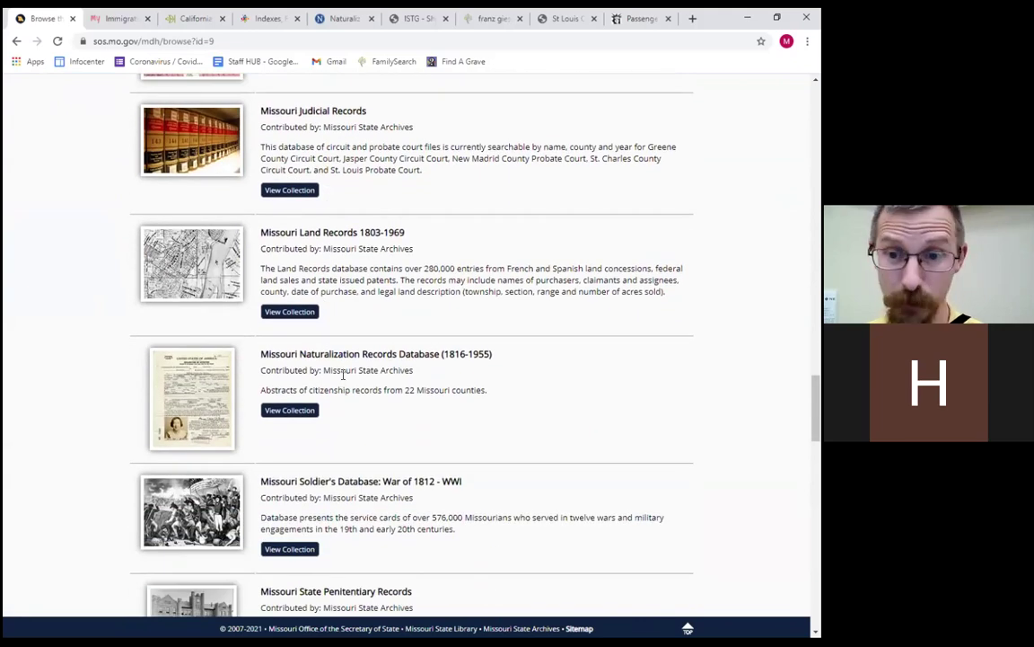
{"action": "left_click", "coordinate": [301, 409]}
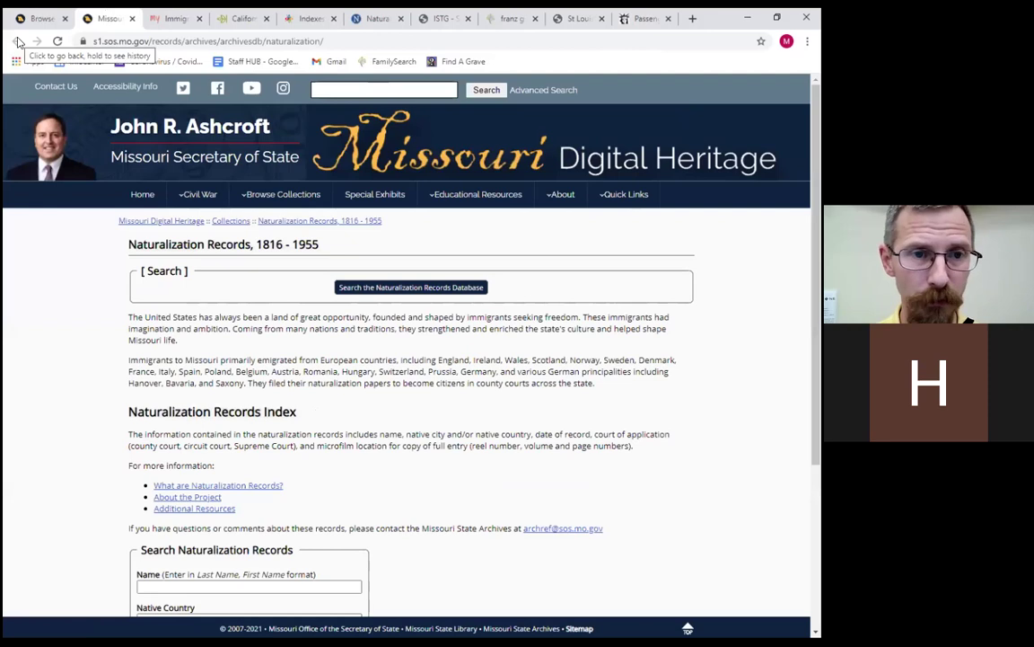
Check the collections list's note about the 22 Missouri counties, then return to Naturalization Records.
{"action": "left_click", "coordinate": [36, 17]}
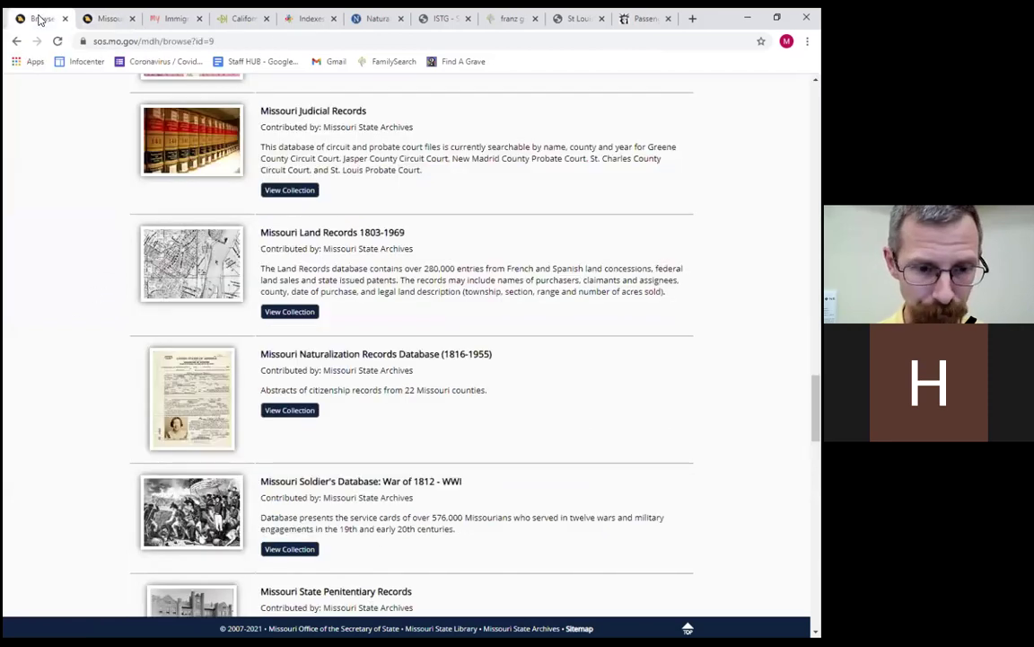
{"action": "left_click_drag", "start_coordinate": [405, 389], "coordinate": [488, 389]}
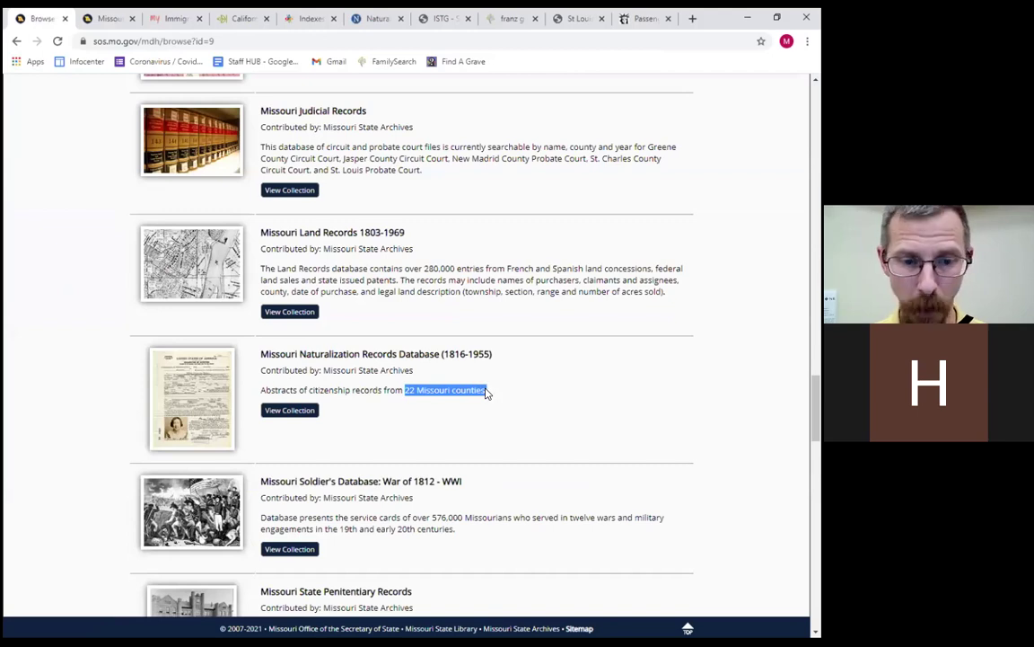
{"action": "left_click", "coordinate": [102, 16]}
Search the naturalization records by the previously used surname.
{"action": "scroll", "coordinate": [177, 384], "scroll_direction": "down", "scroll_amount": 5}
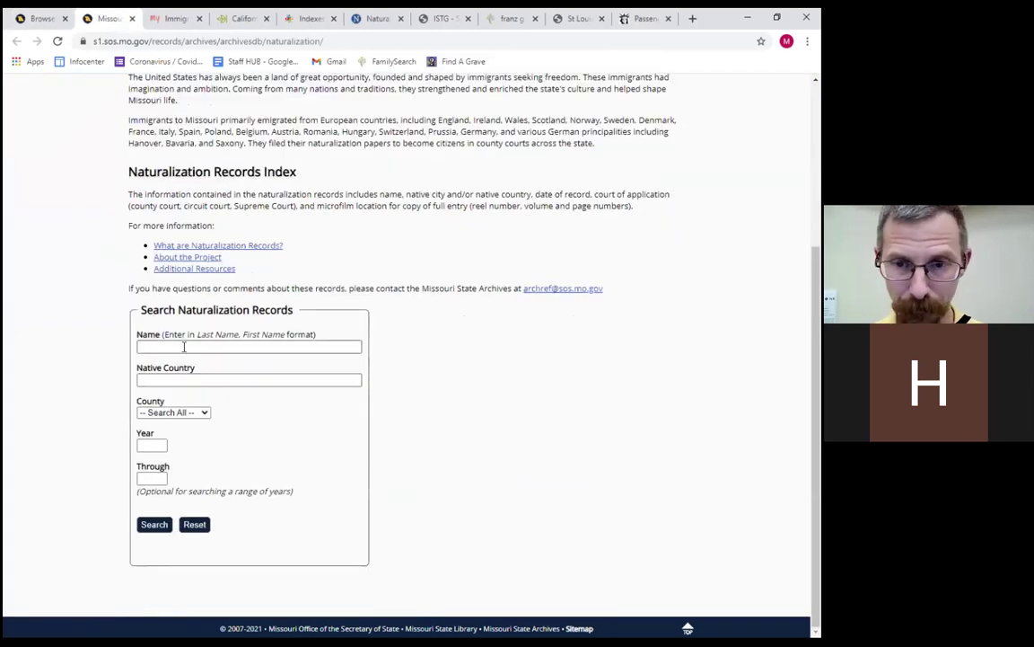
{"action": "left_click", "coordinate": [185, 346]}
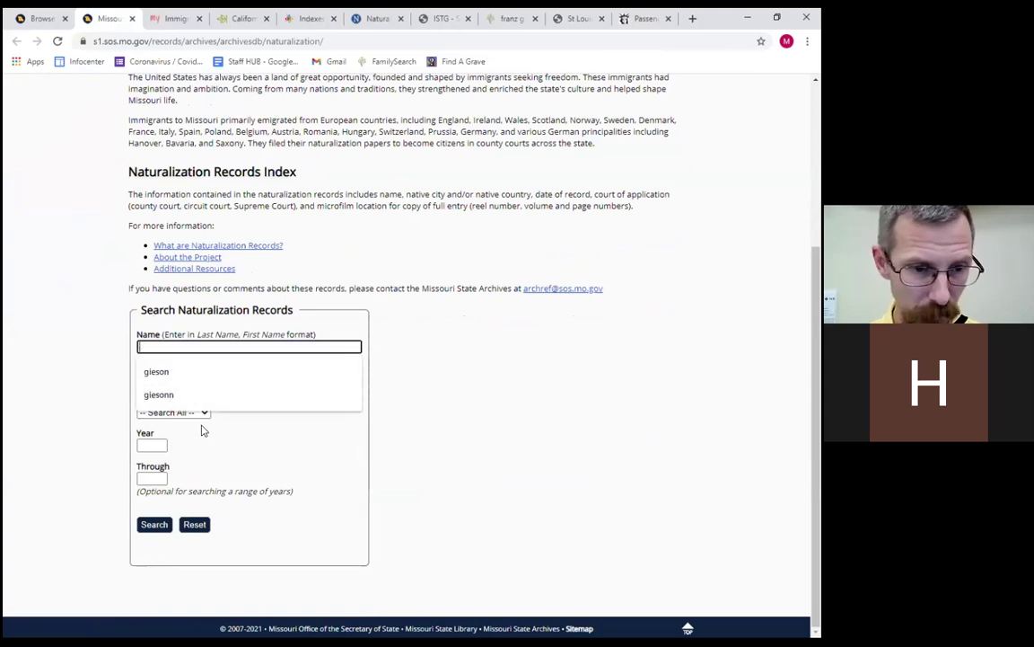
{"action": "left_click", "coordinate": [190, 370]}
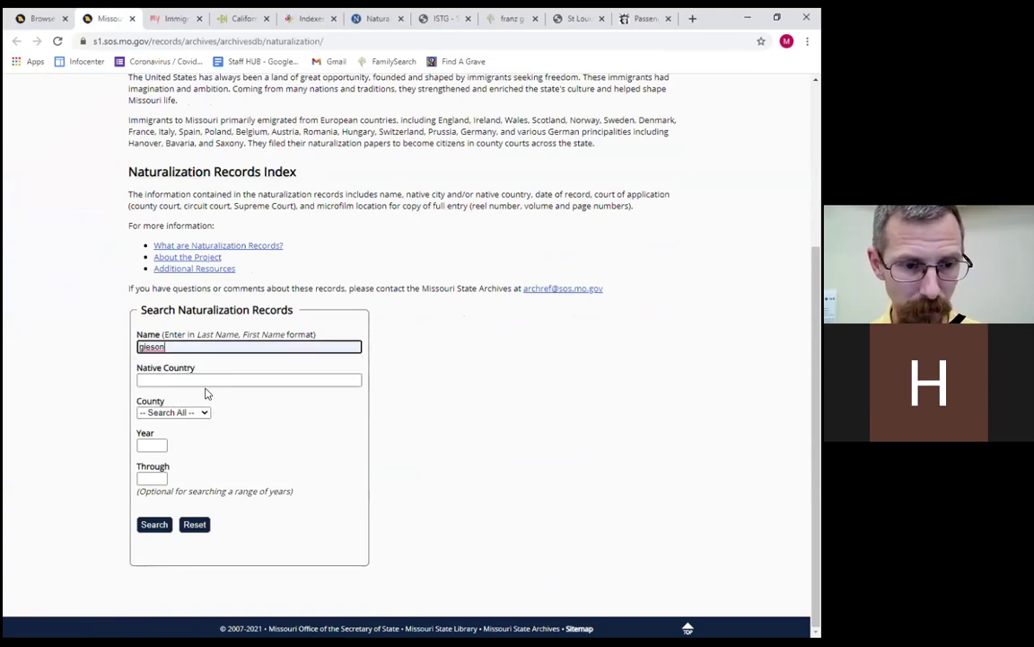
{"action": "left_click", "coordinate": [150, 525]}
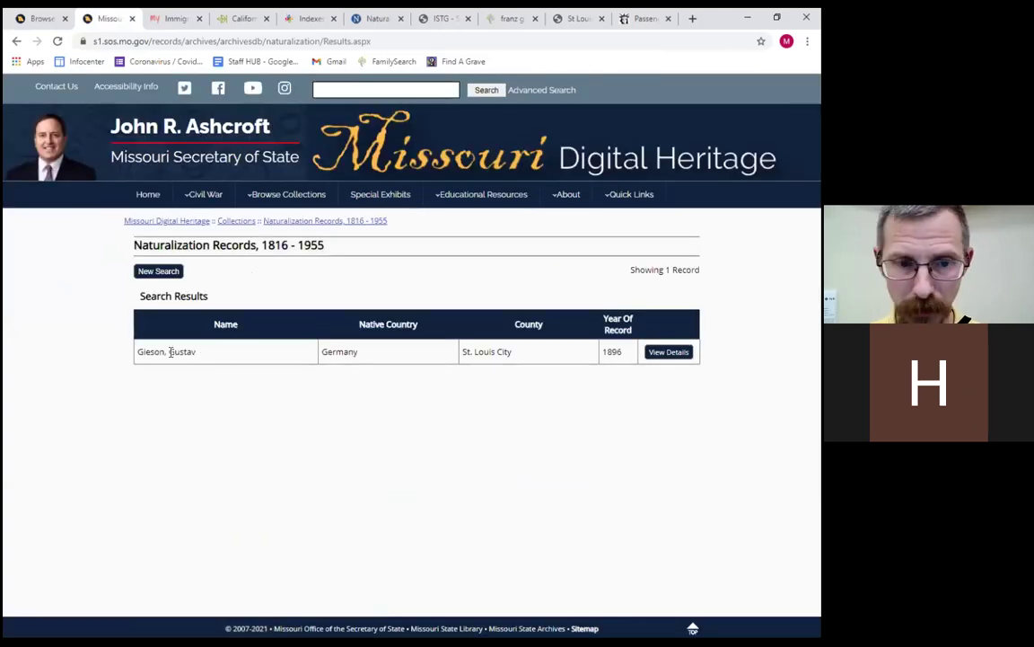
Open the 1896 St. Louis City record's details and highlight its record date 10/06/1896.
{"action": "double_click", "coordinate": [189, 351]}
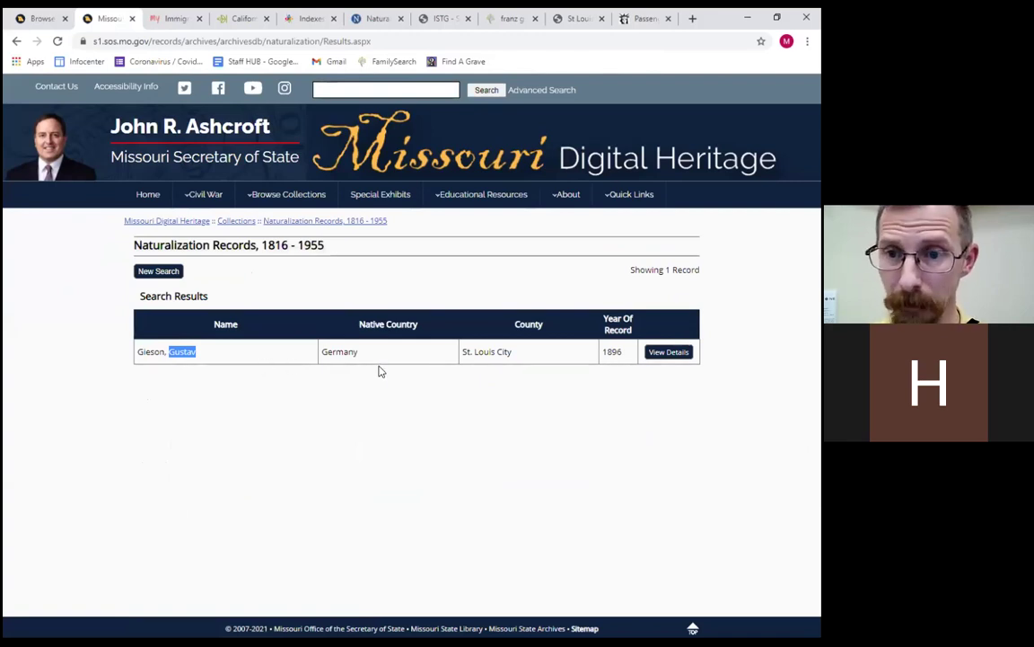
{"action": "left_click", "coordinate": [665, 352]}
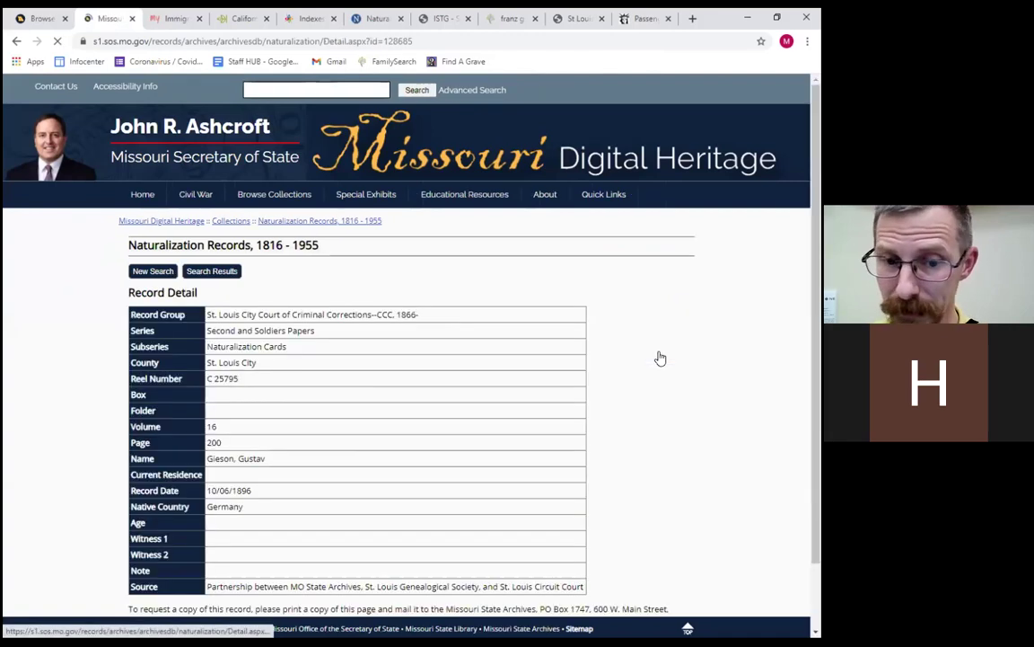
{"action": "scroll", "coordinate": [339, 475], "scroll_direction": "down", "scroll_amount": 1}
{"action": "scroll", "coordinate": [340, 475], "scroll_direction": "down", "scroll_amount": 1}
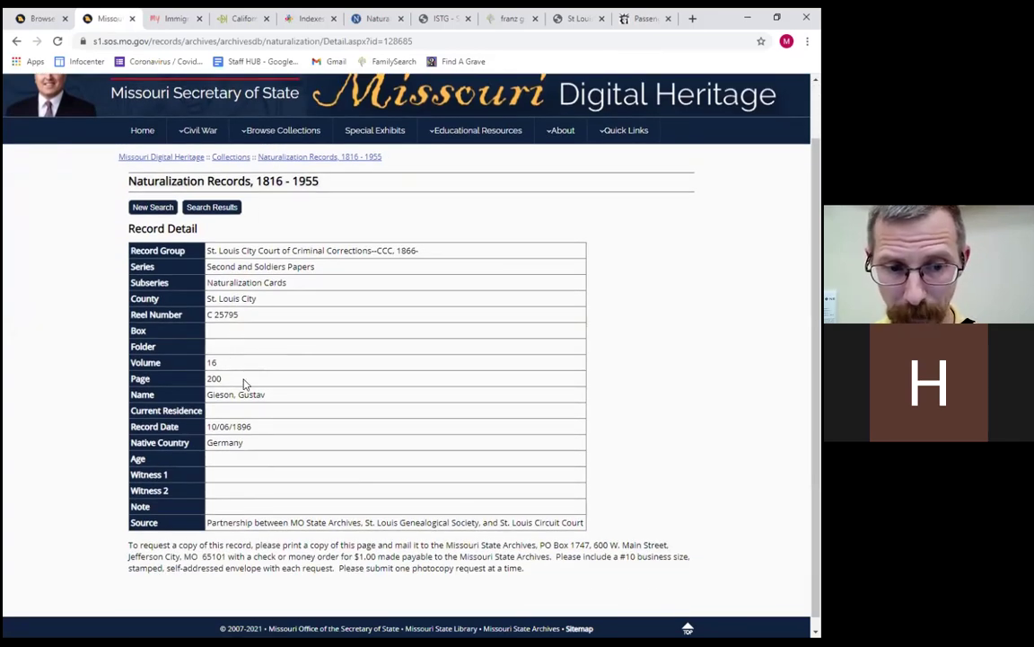
{"action": "left_click_drag", "start_coordinate": [264, 434], "coordinate": [206, 428]}
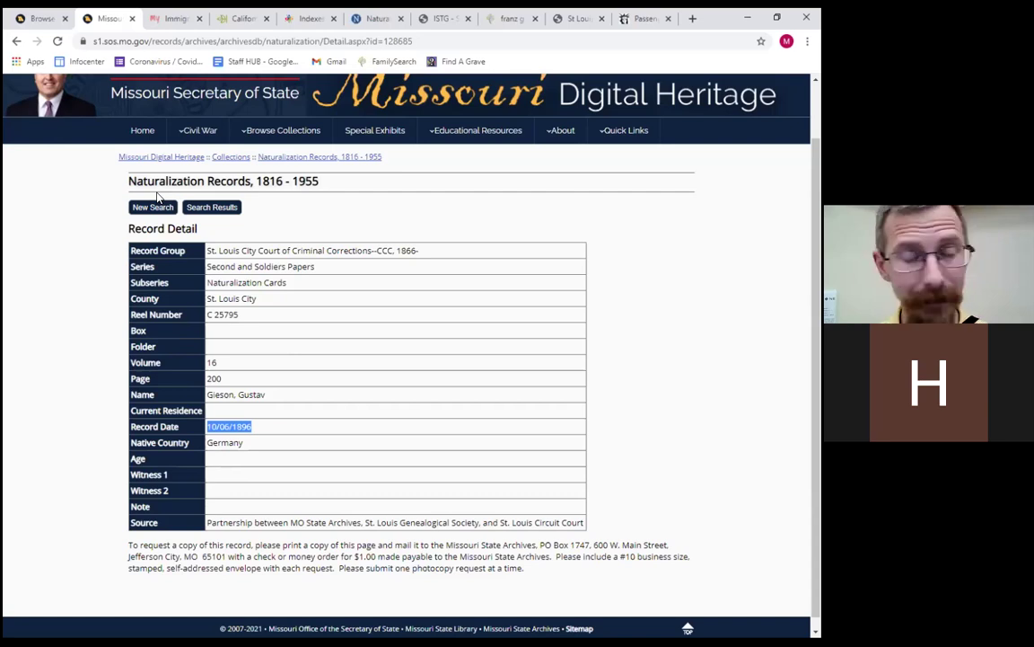
{"action": "scroll", "coordinate": [154, 194], "scroll_direction": "down", "scroll_amount": 1}
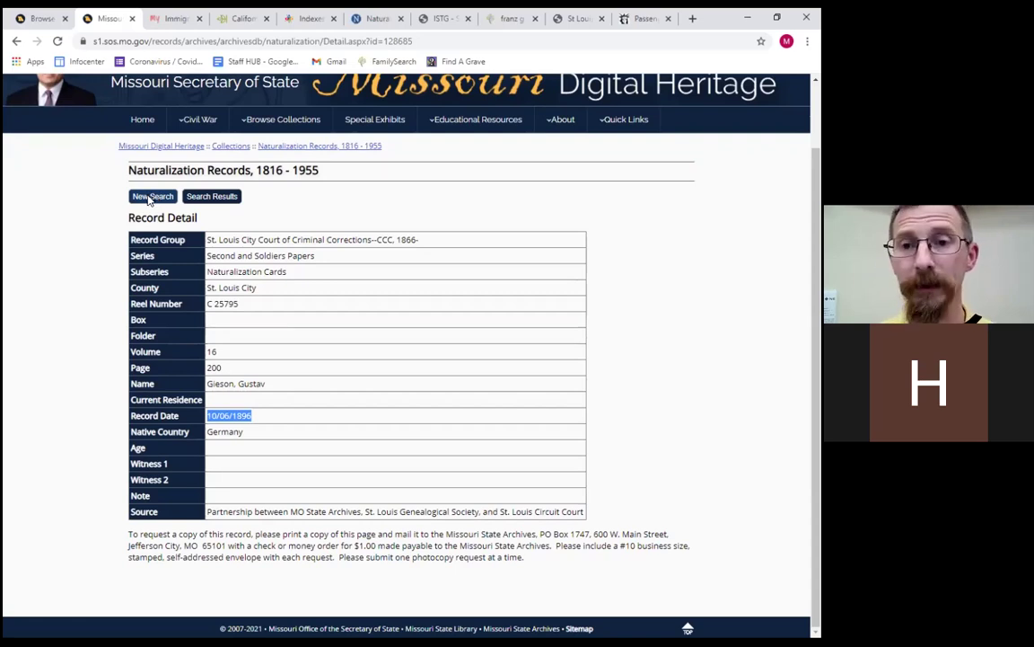
{"action": "scroll", "coordinate": [149, 200], "scroll_direction": "up", "scroll_amount": 1}
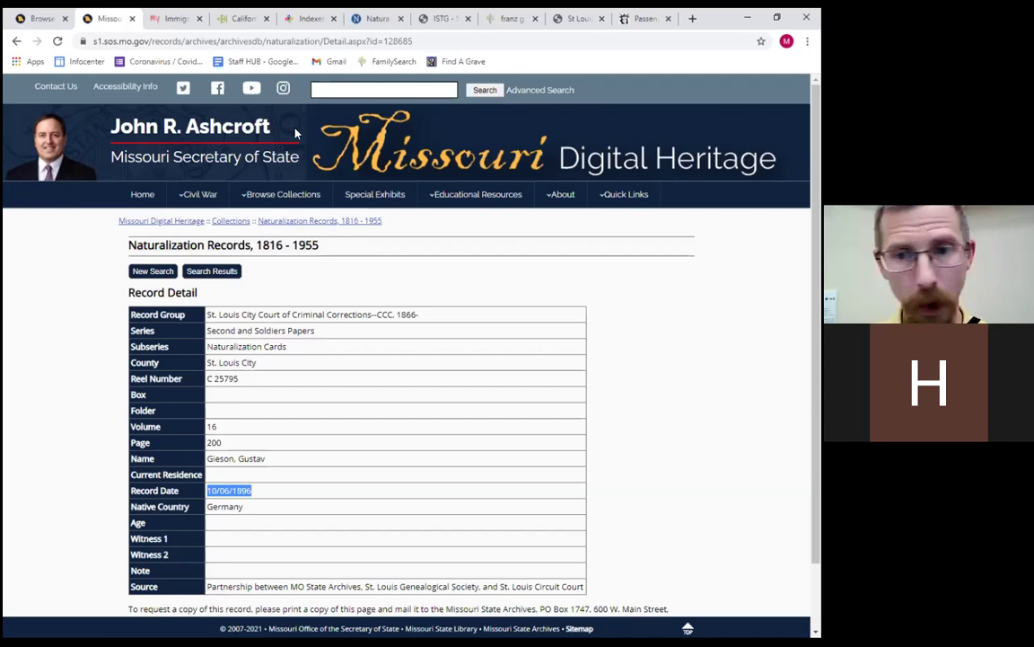
From the SLCL Indexes page, go to the library homepage and open Catalog under Books, eMedia & More.
{"action": "left_click", "coordinate": [304, 19]}
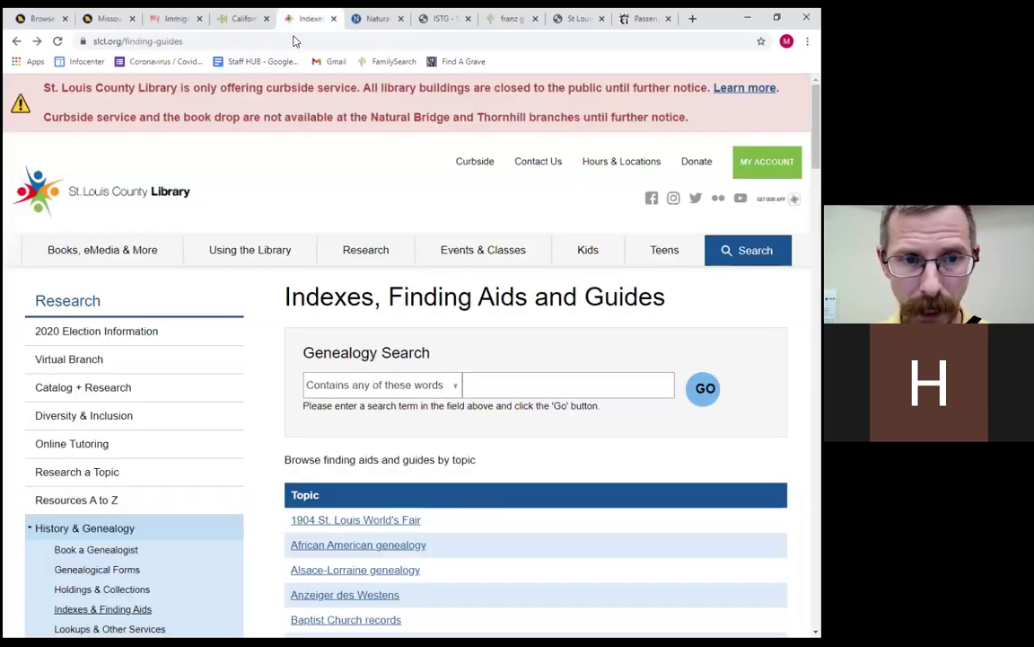
{"action": "left_click", "coordinate": [135, 191]}
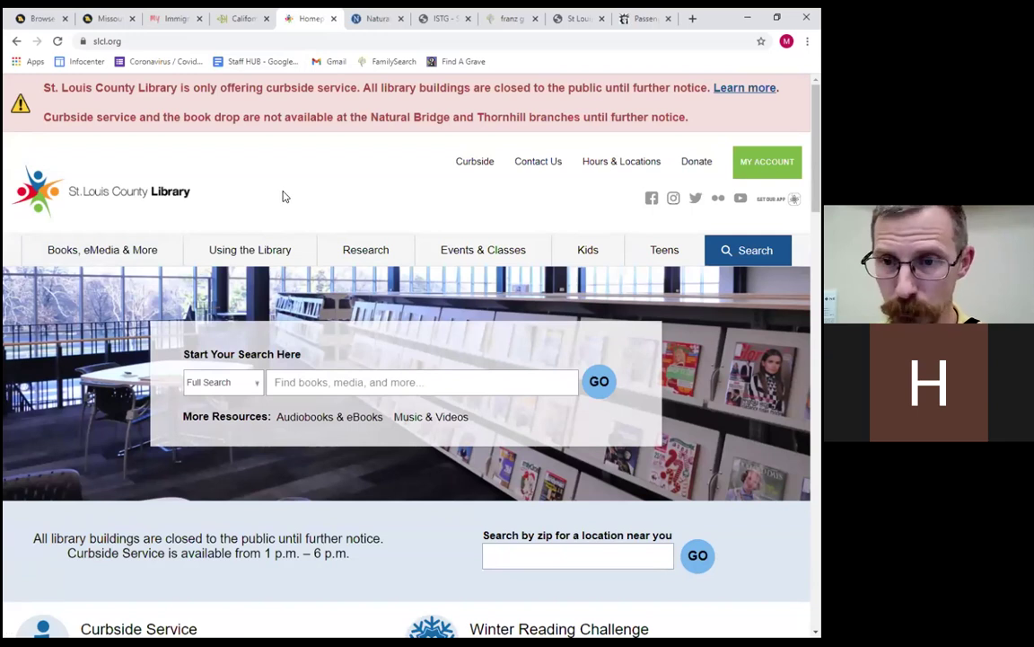
{"action": "mouse_move", "coordinate": [88, 256]}
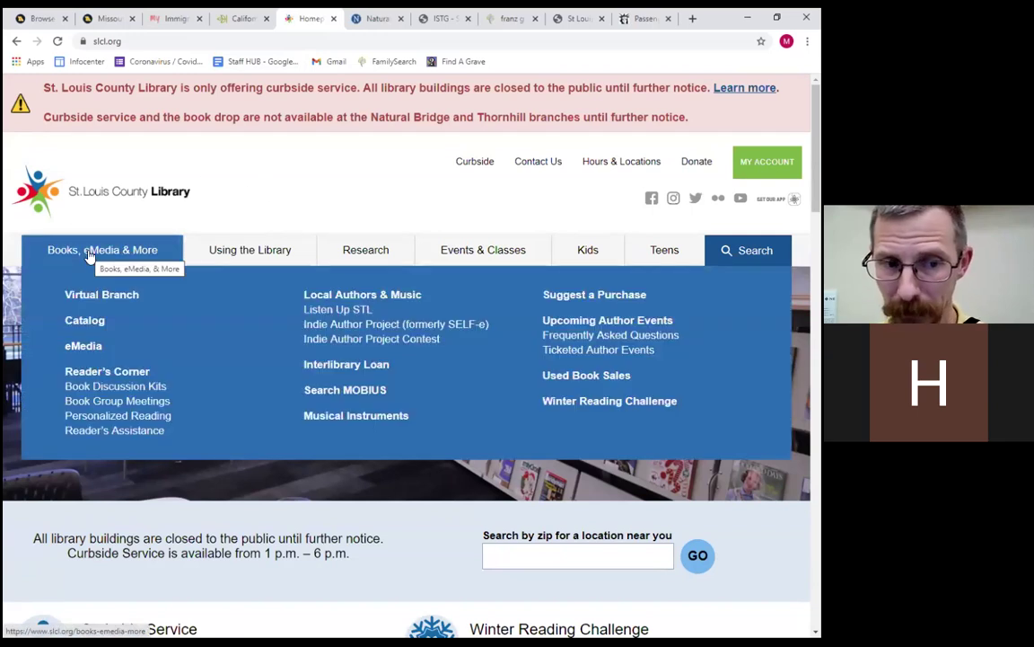
{"action": "left_click", "coordinate": [88, 327]}
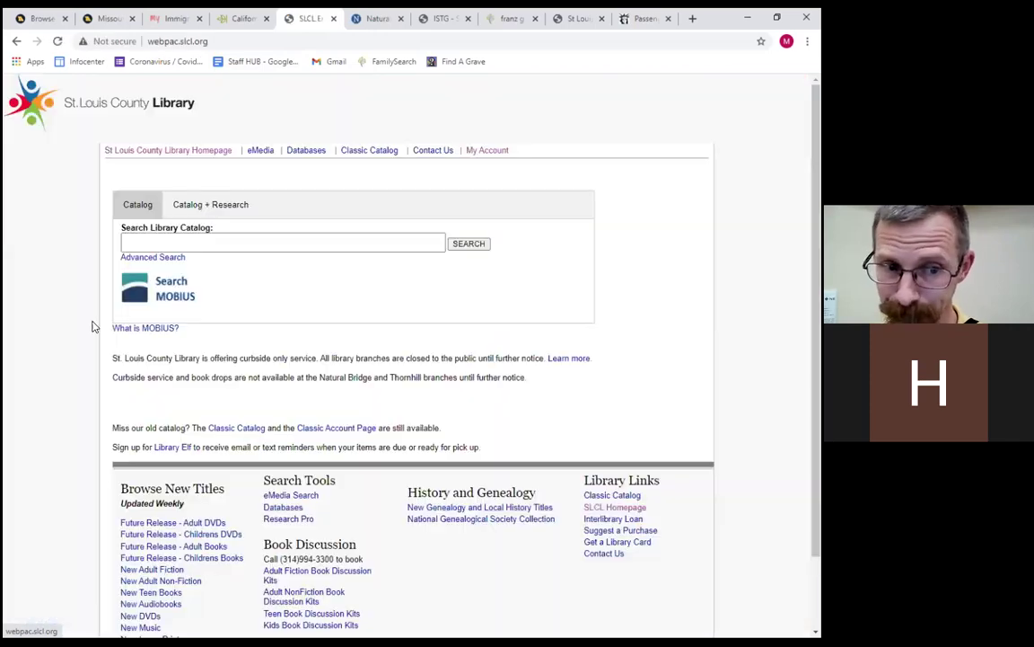
Search the library catalog for 'franklin county missouri naturalizations'.
{"action": "left_click", "coordinate": [151, 246]}
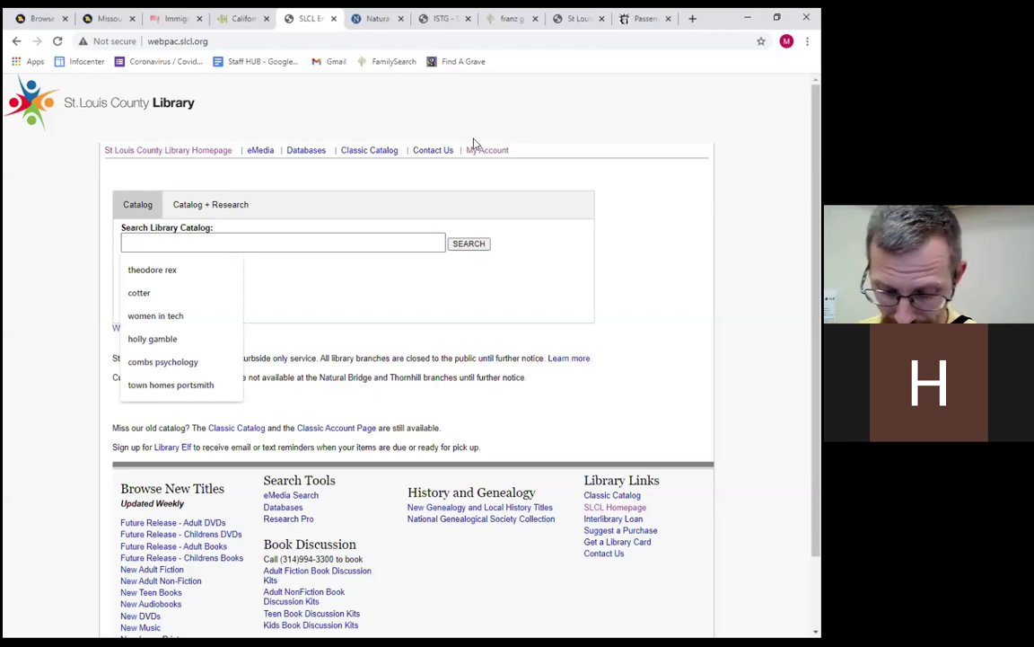
{"action": "type", "text": "fra"}
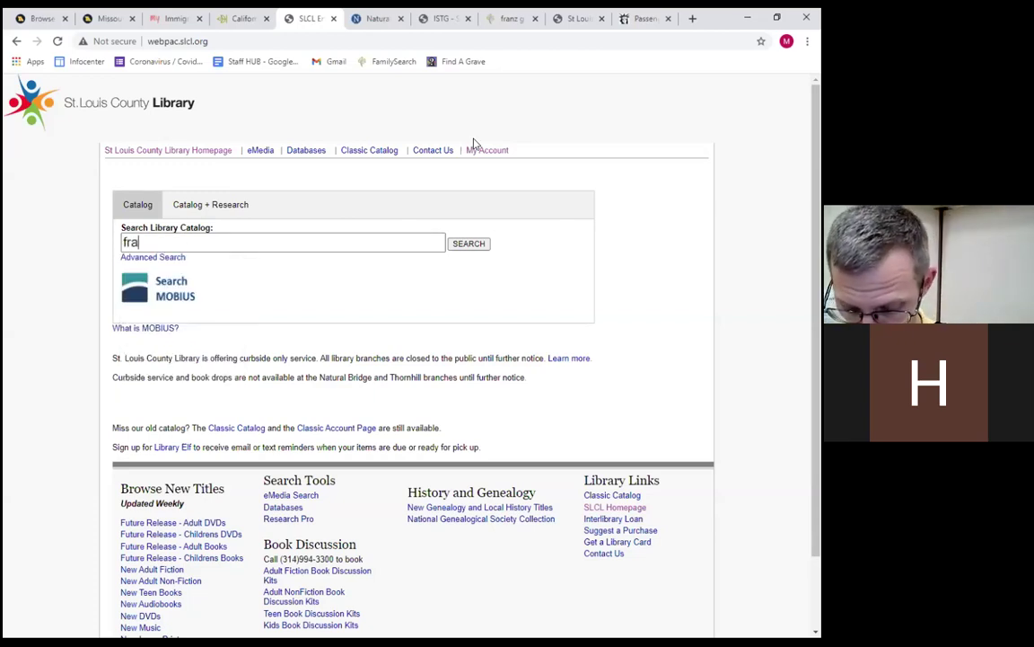
{"action": "type", "text": "nklin co"}
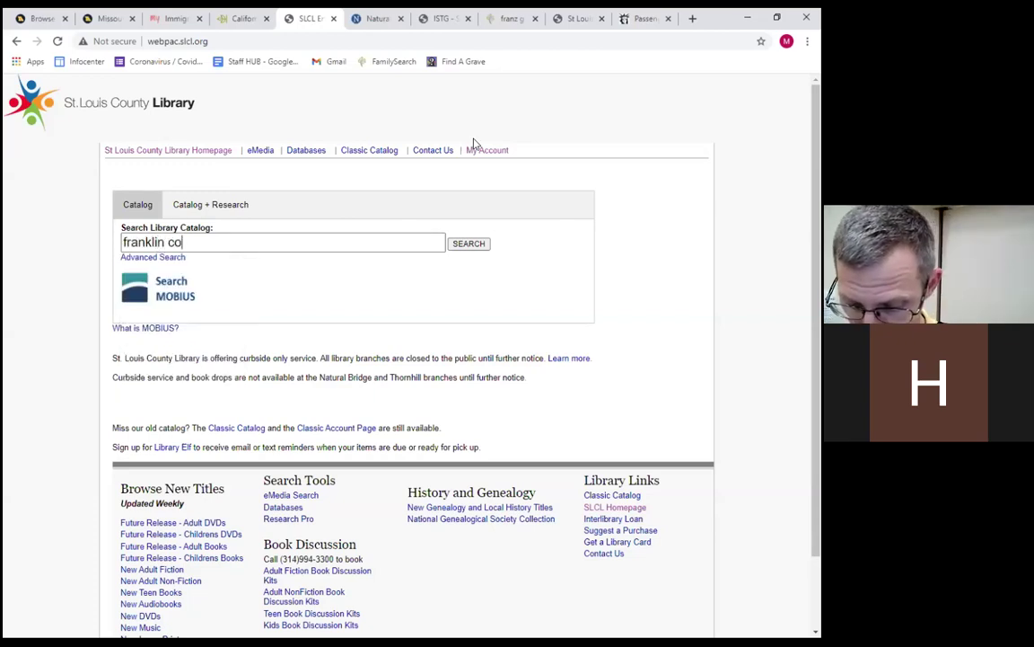
{"action": "type", "text": "unty missour"}
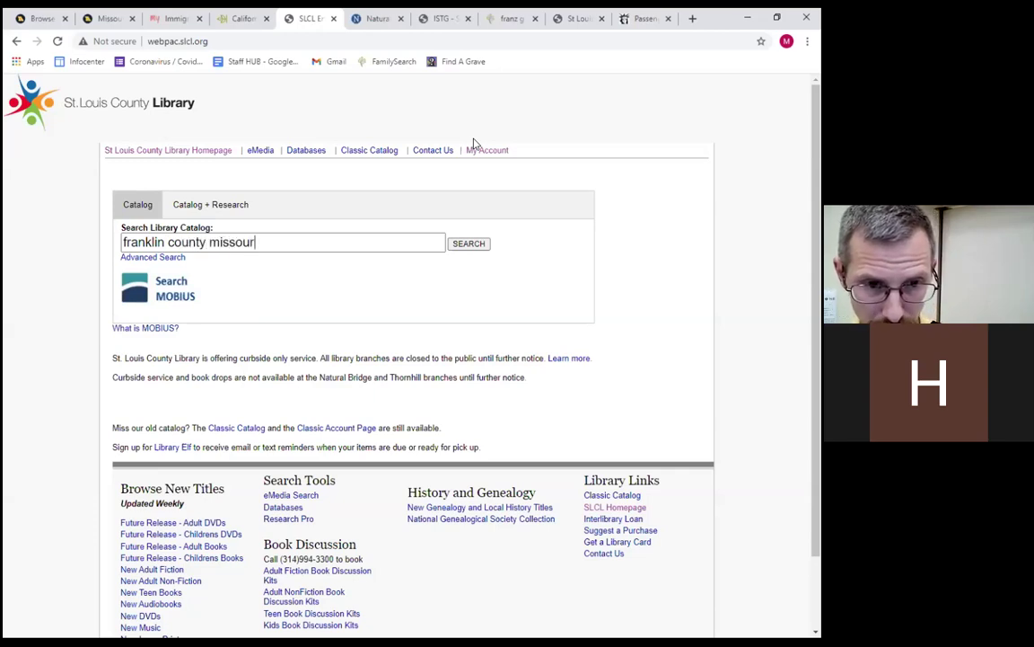
{"action": "type", "text": "i nat"}
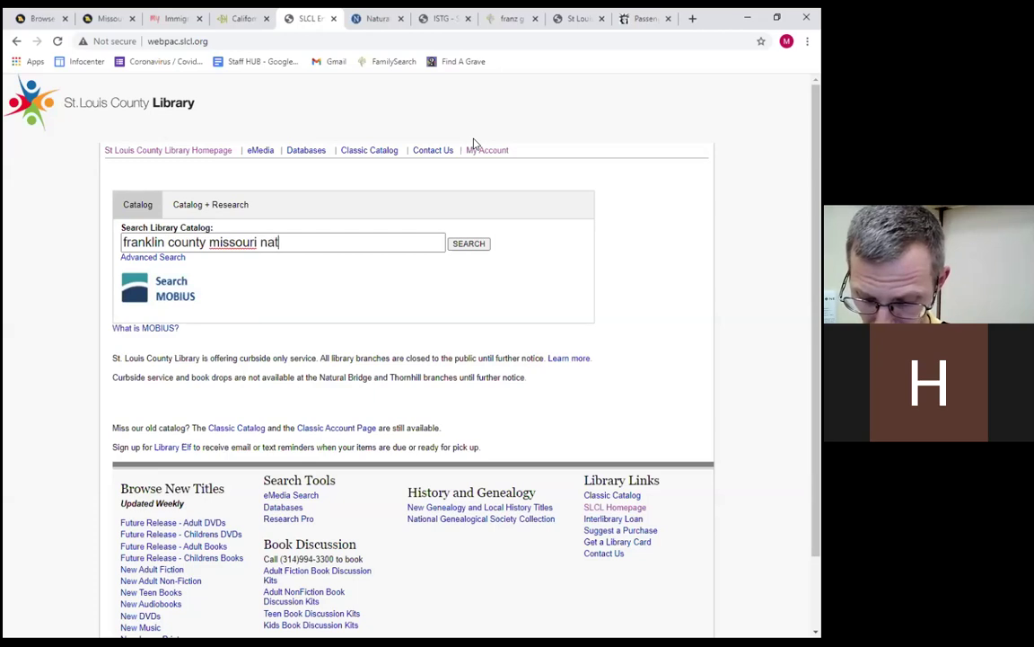
{"action": "type", "text": "uralizations"}
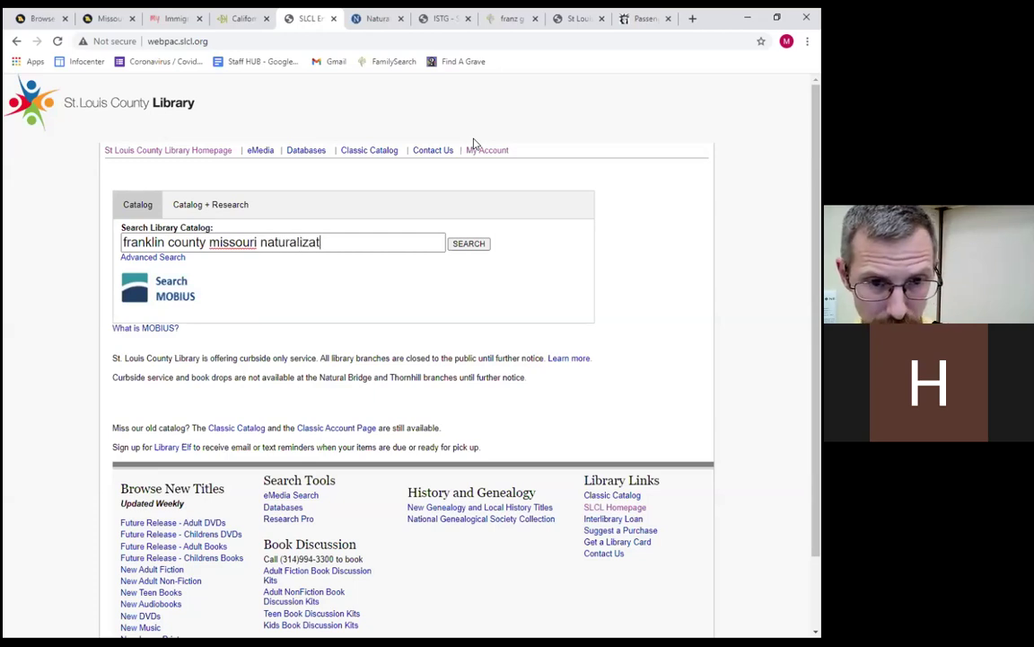
{"action": "key", "text": "Return"}
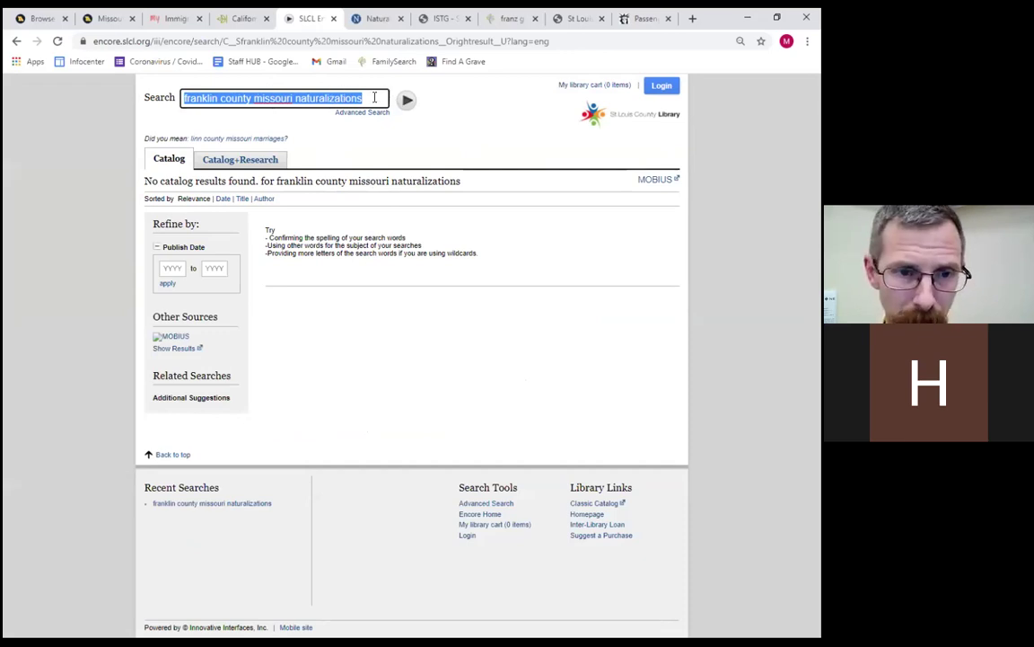
Broaden the catalog search to 'franklin county missouri' and review the results.
{"action": "key", "text": "BackSpace"}
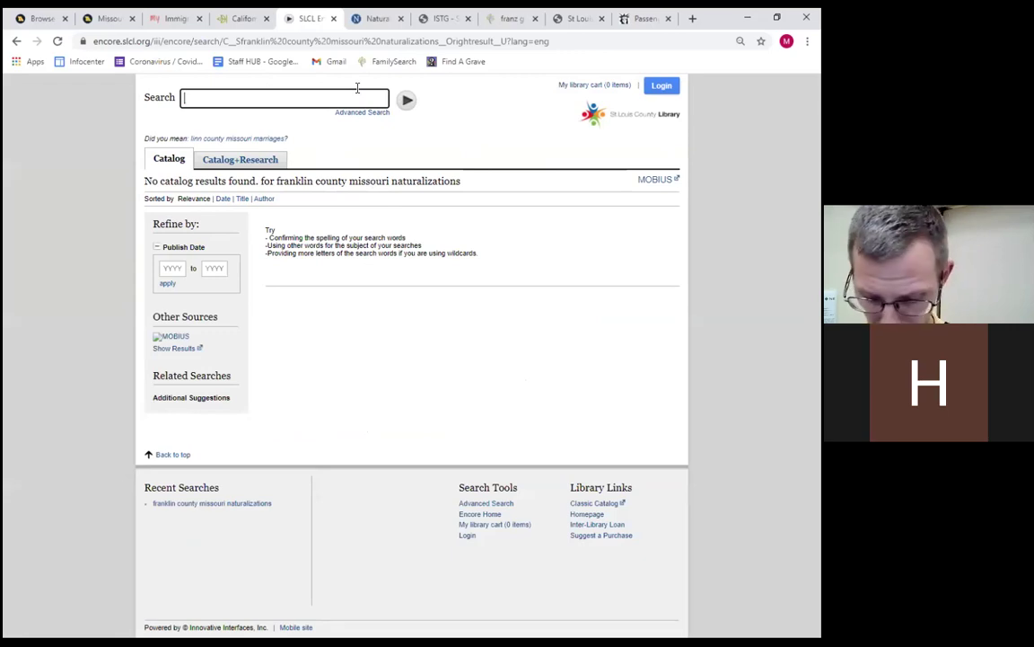
{"action": "type", "text": "franklin "}
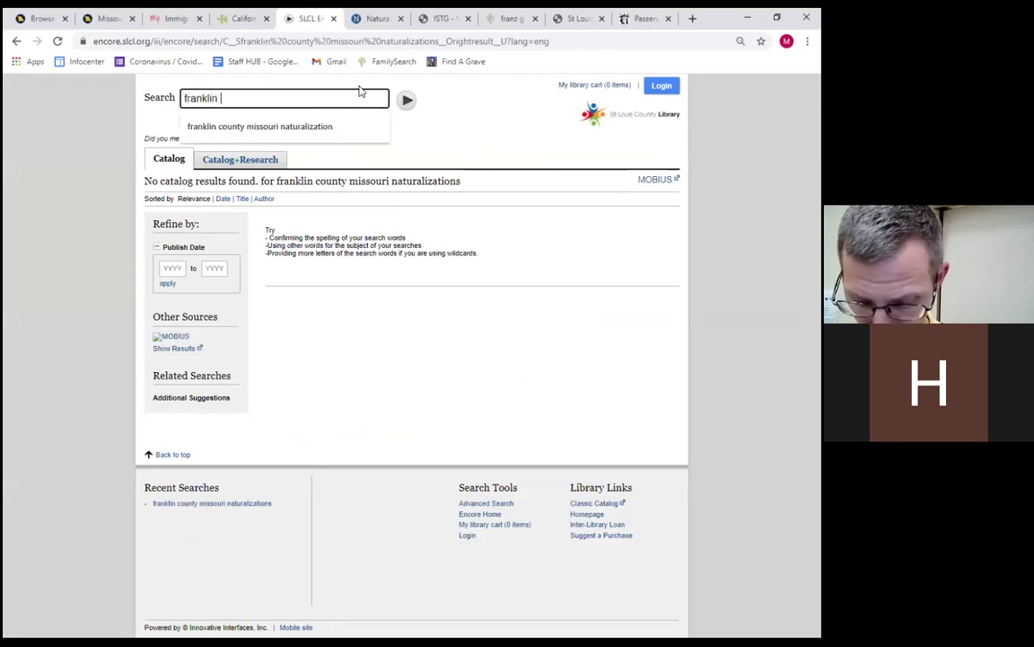
{"action": "type", "text": "county missour"}
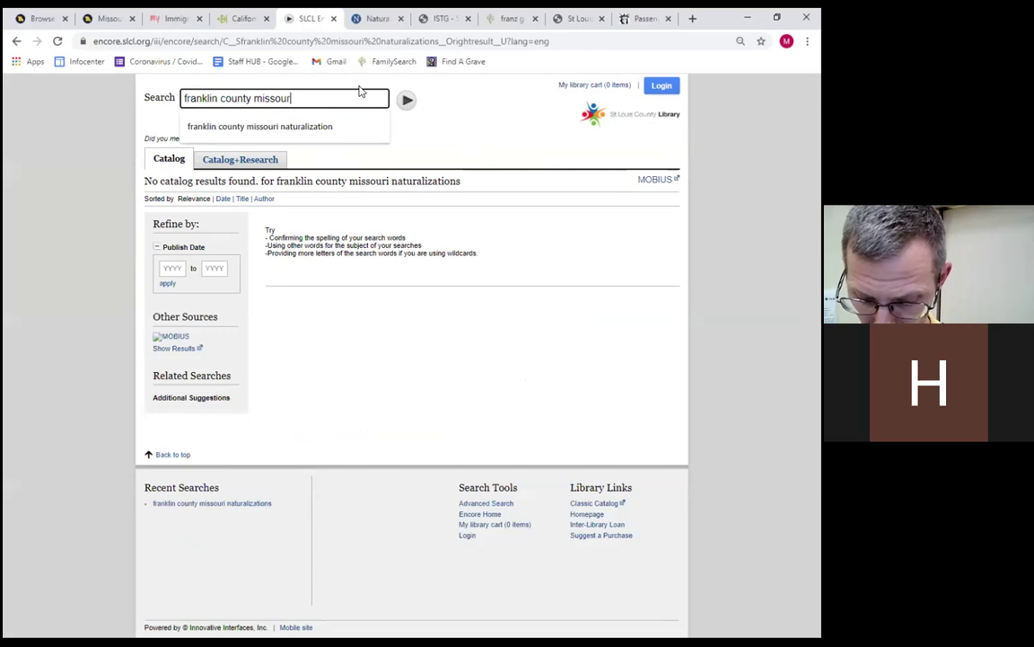
{"action": "type", "text": "i"}
{"action": "key", "text": "Return"}
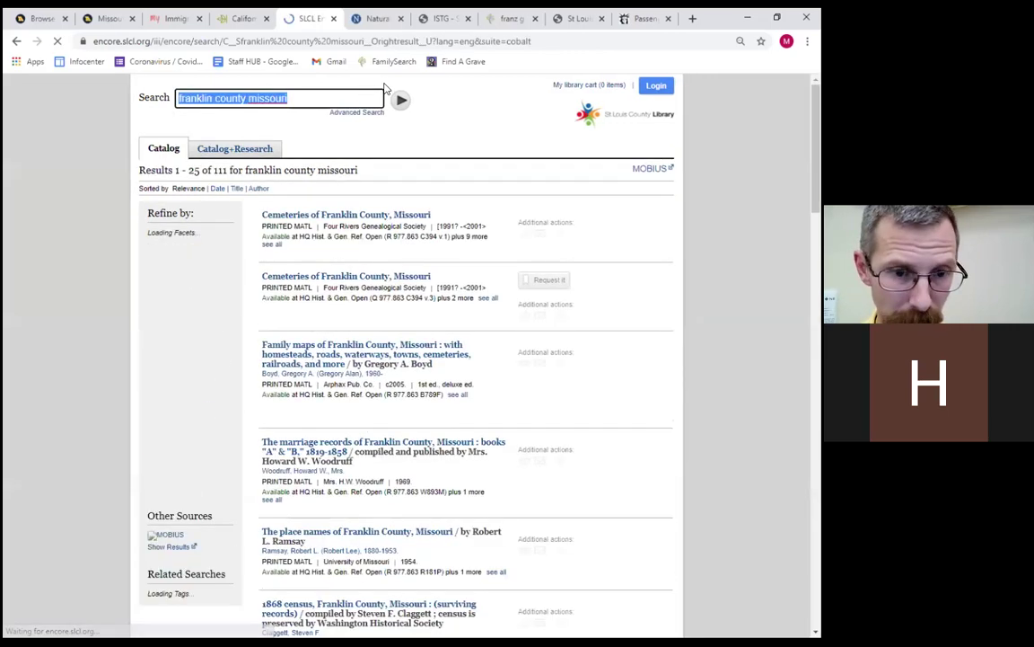
{"action": "scroll", "coordinate": [422, 212], "scroll_direction": "down", "scroll_amount": 5}
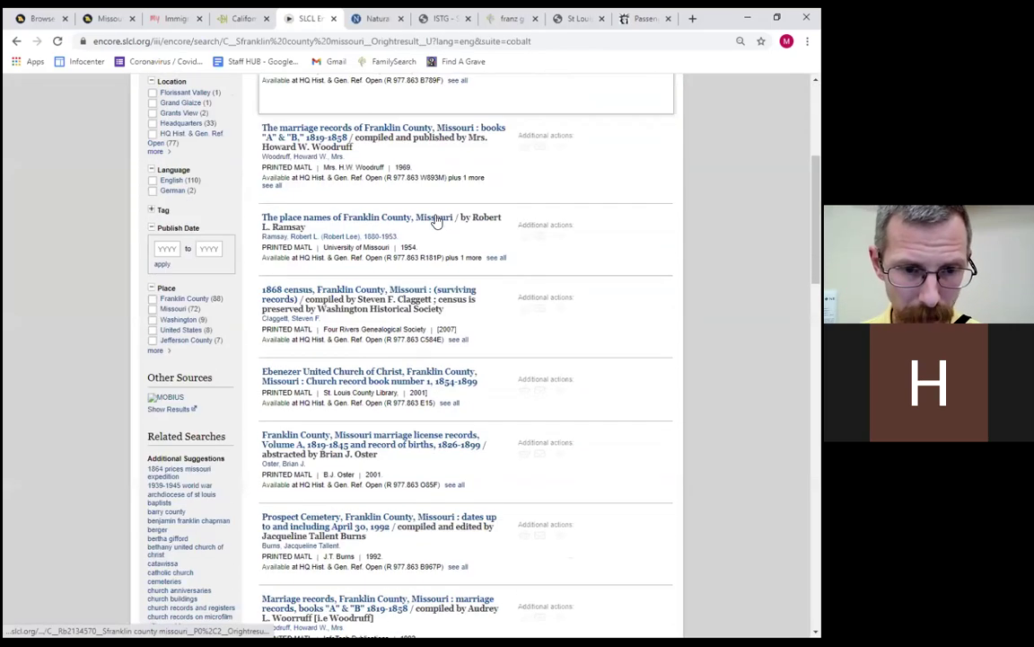
{"action": "scroll", "coordinate": [437, 219], "scroll_direction": "down", "scroll_amount": 4}
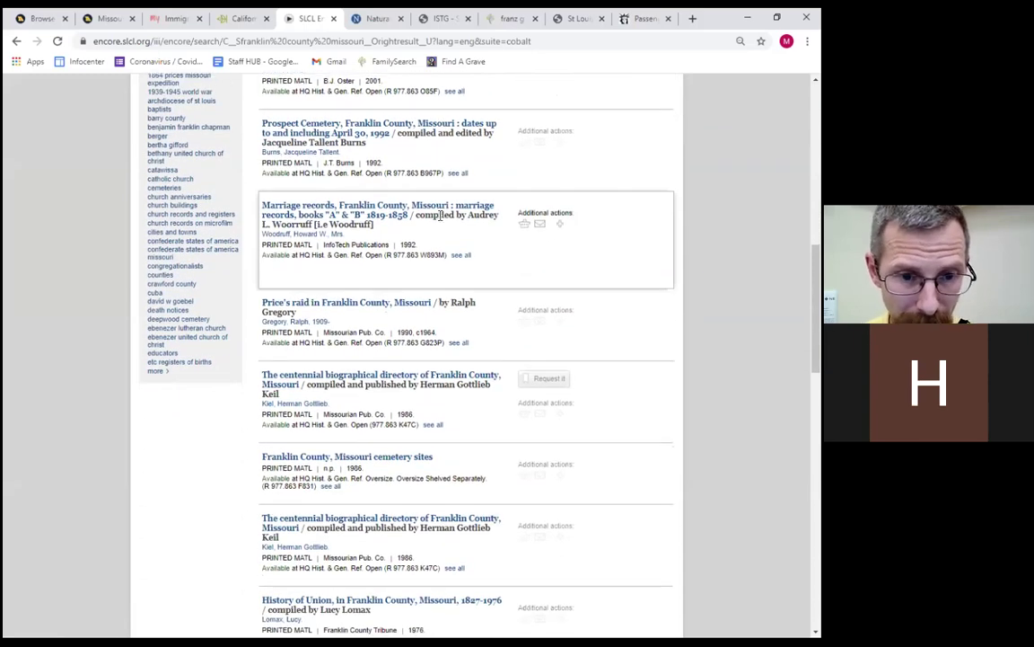
{"action": "scroll", "coordinate": [438, 216], "scroll_direction": "down", "scroll_amount": 2}
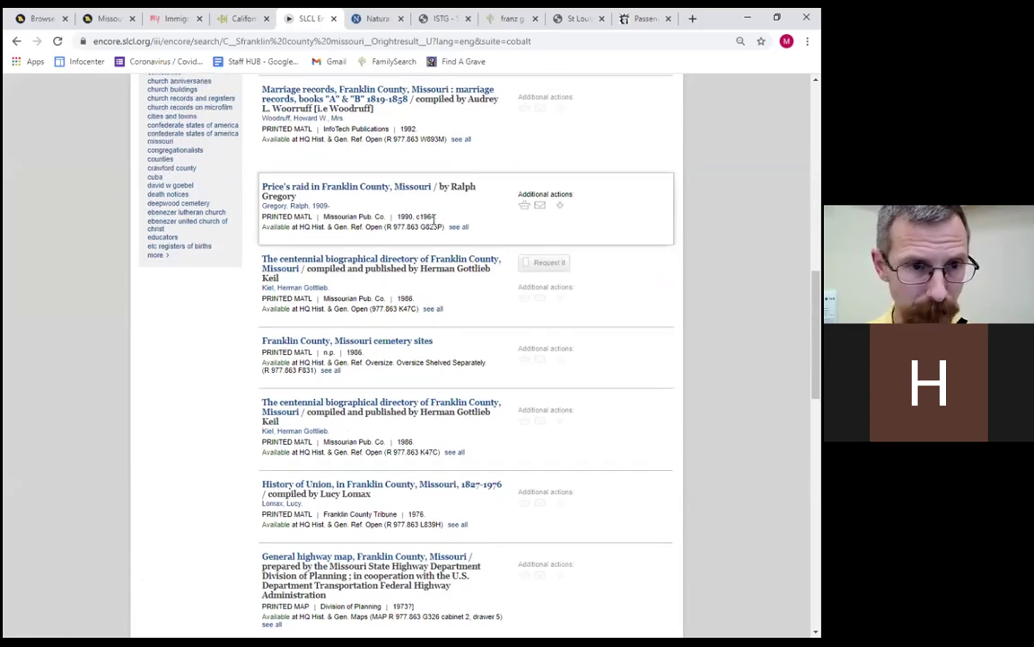
{"action": "scroll", "coordinate": [277, 134], "scroll_direction": "up", "scroll_amount": 2}
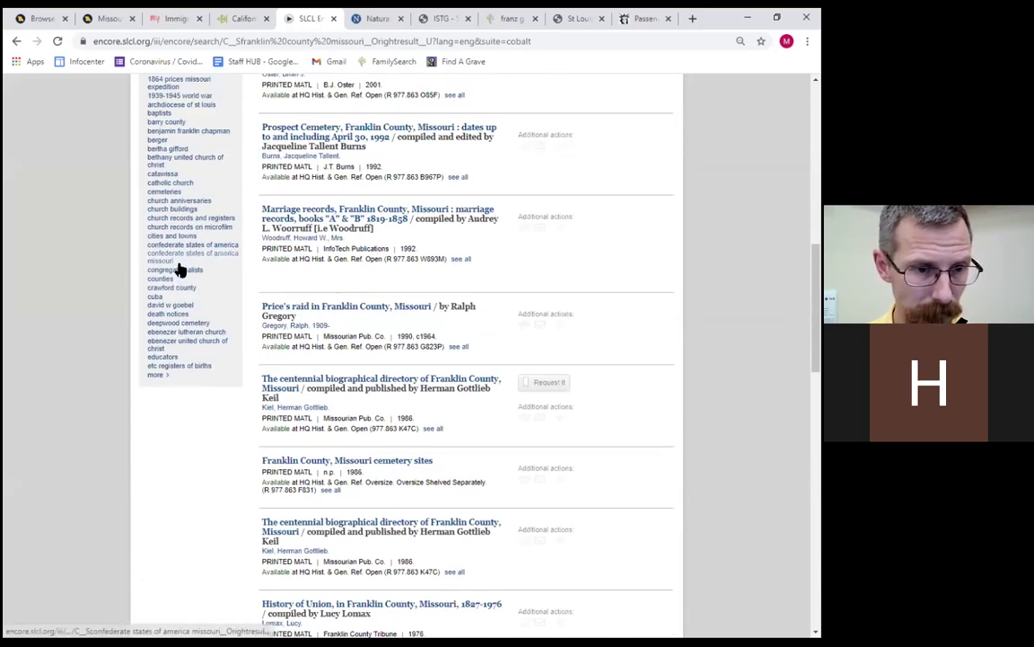
Expand the related searches and choose 'naturalization records'.
{"action": "left_click", "coordinate": [158, 382]}
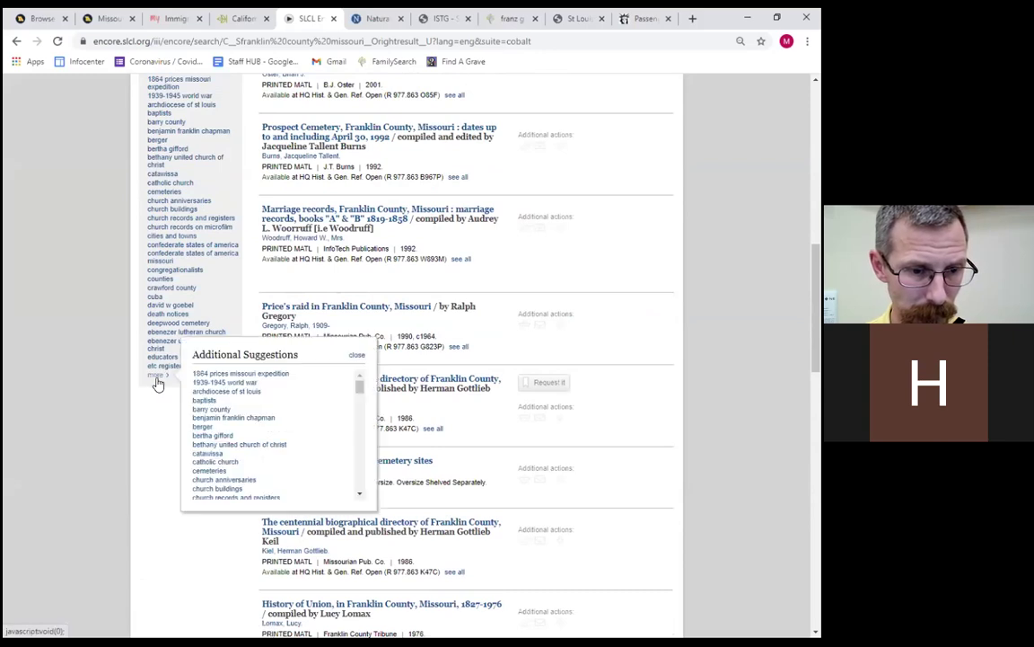
{"action": "scroll", "coordinate": [270, 397], "scroll_direction": "down", "scroll_amount": 5}
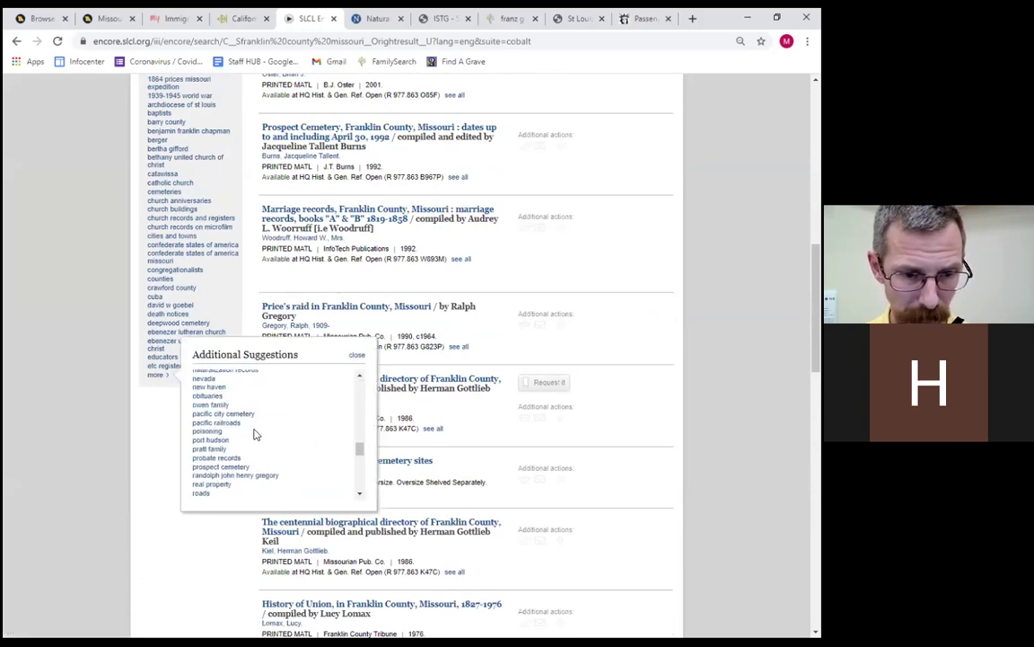
{"action": "scroll", "coordinate": [244, 435], "scroll_direction": "up", "scroll_amount": 2}
{"action": "left_click", "coordinate": [237, 433]}
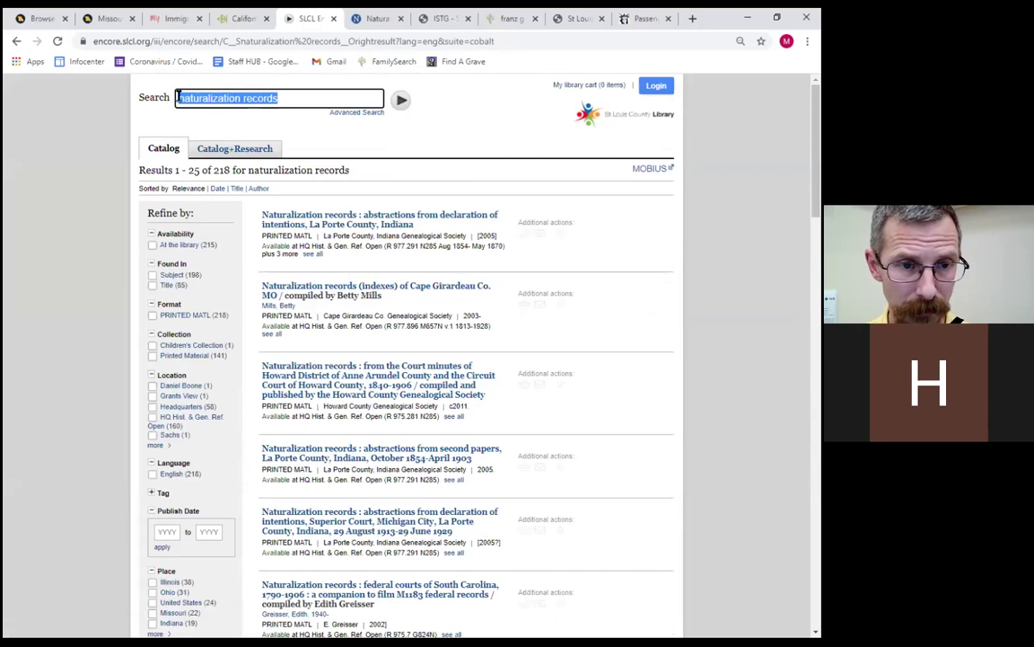
Narrow the search to 'franklin county missouri naturalization records' and open the Franklin County index record.
{"action": "left_click", "coordinate": [171, 97]}
{"action": "type", "text": "franklin "}
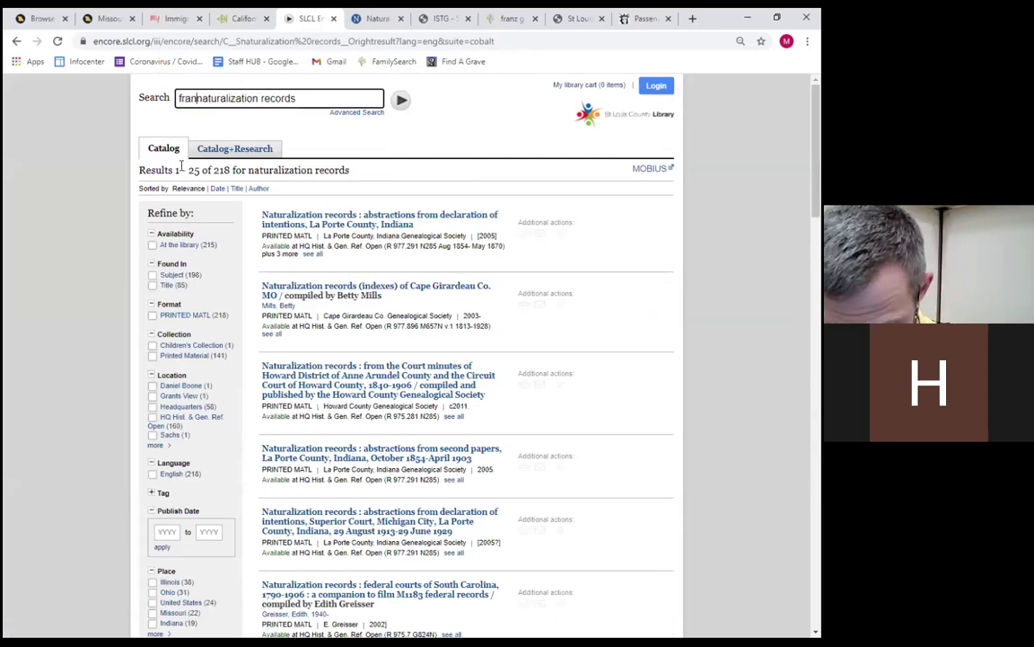
{"action": "type", "text": "county misso"}
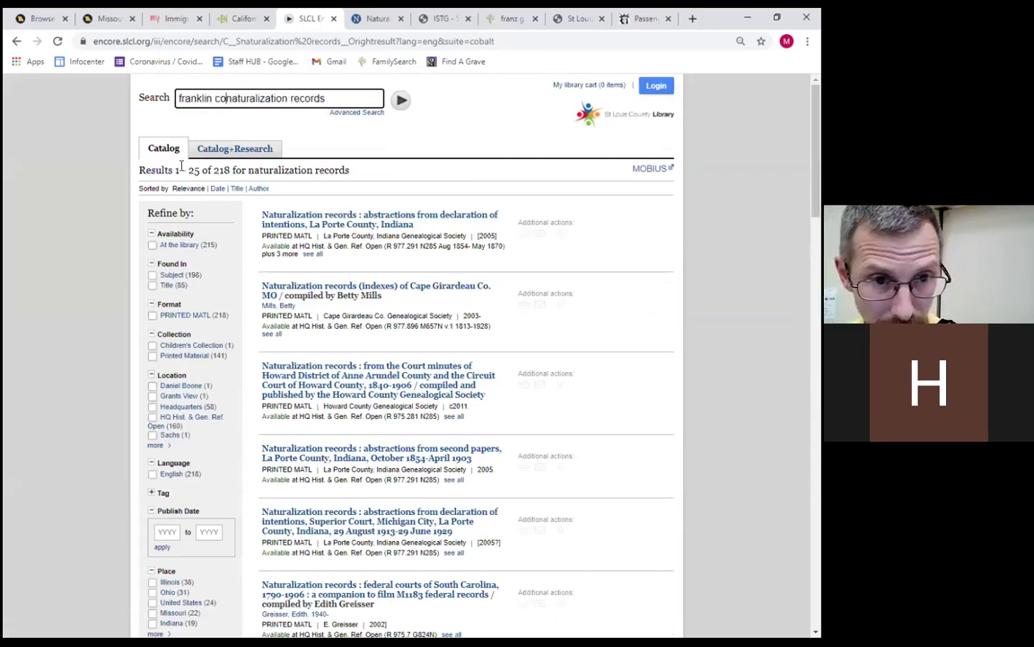
{"action": "type", "text": "uri"}
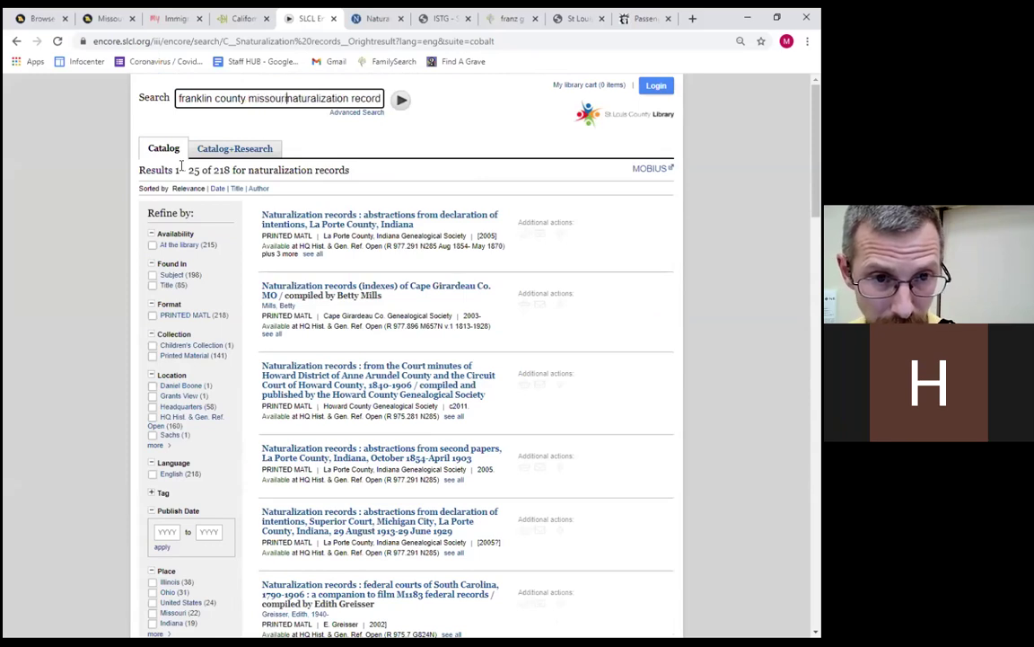
{"action": "key", "text": "Return"}
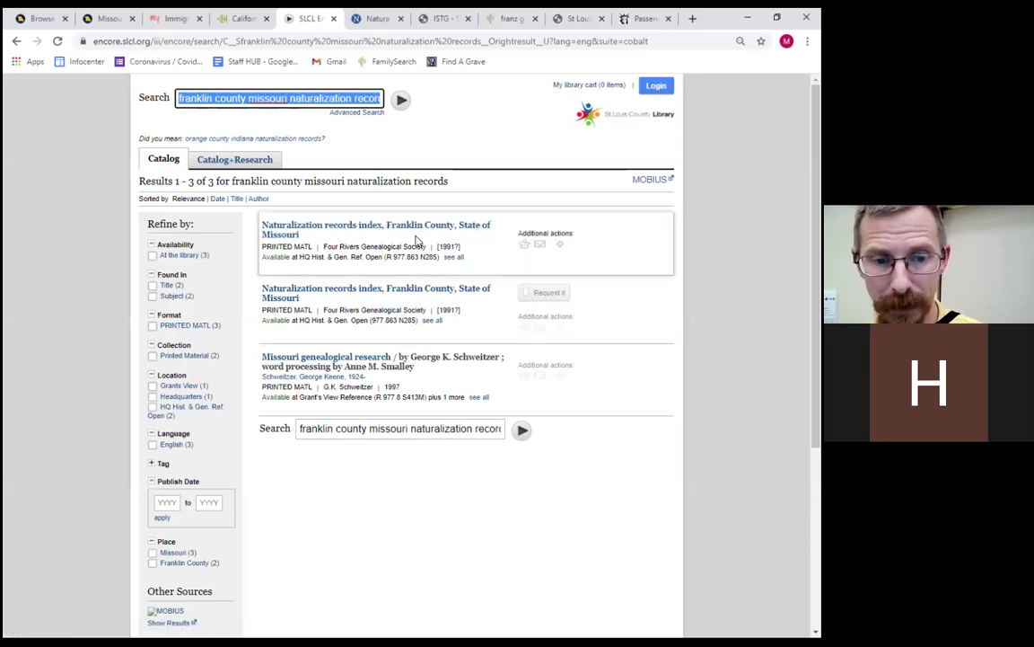
{"action": "left_click", "coordinate": [385, 292]}
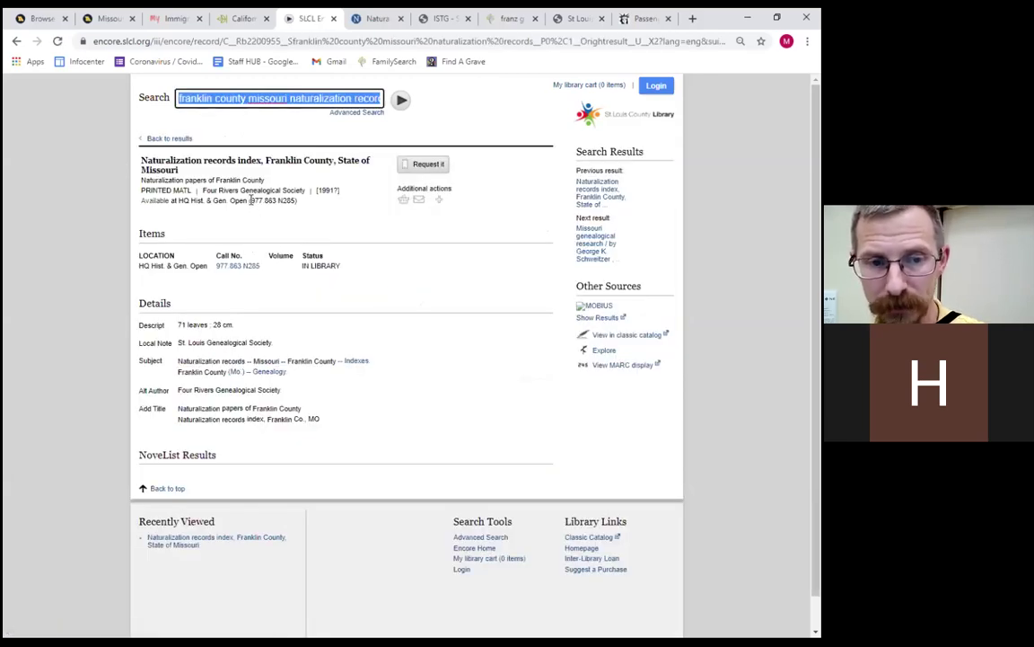
Request the Franklin County naturalization records index, bringing up the library account login.
{"action": "left_click", "coordinate": [250, 200]}
{"action": "left_click", "coordinate": [251, 200]}
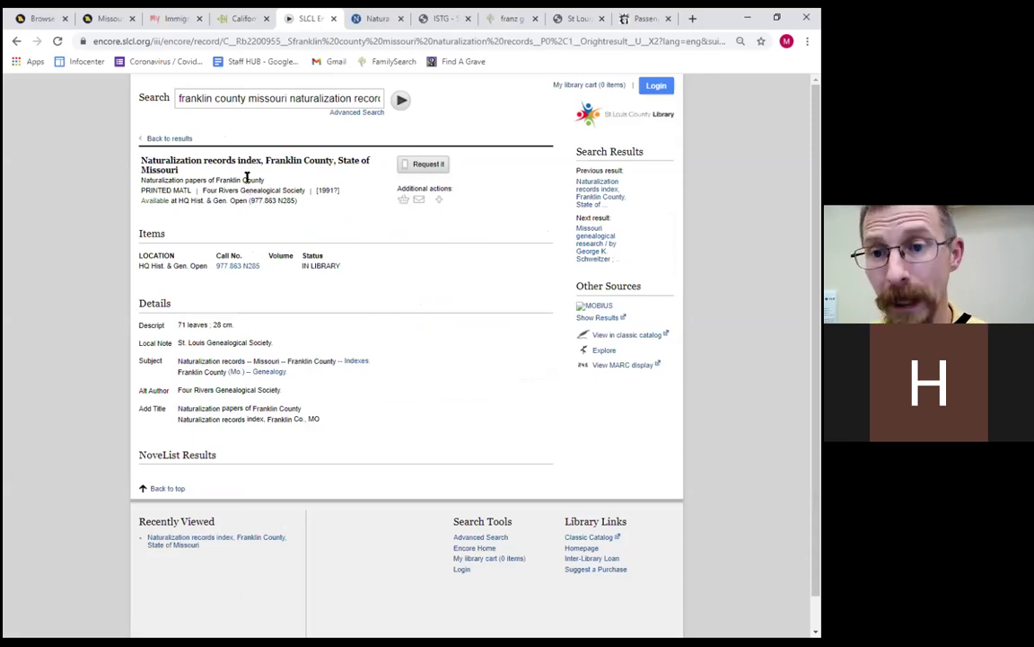
{"action": "left_click", "coordinate": [418, 166]}
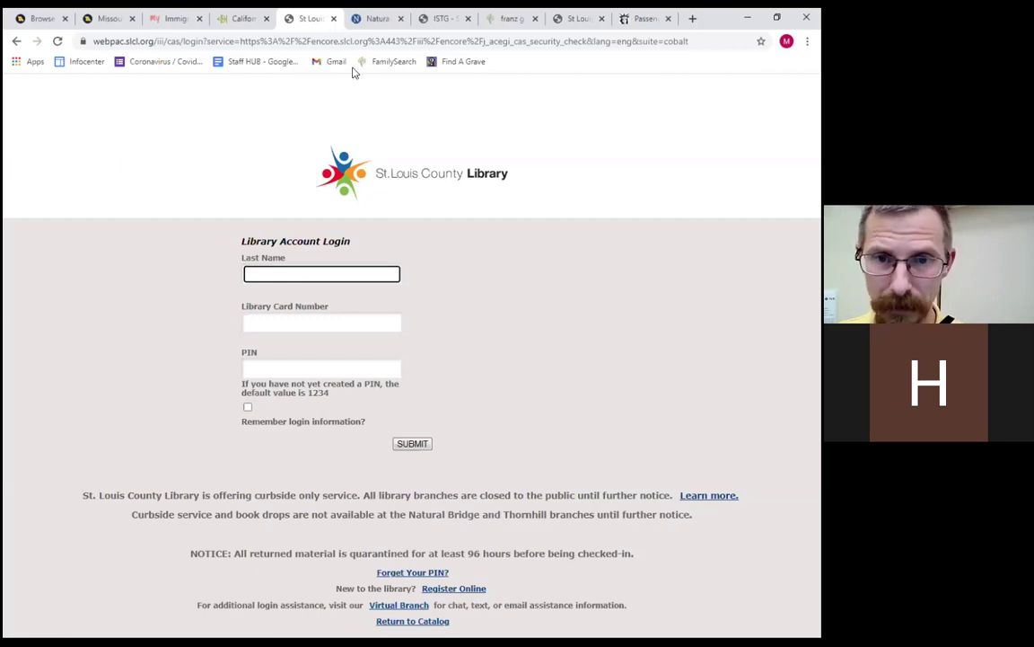
Reload the login page, then go back through the record page and earlier search results.
{"action": "left_click", "coordinate": [57, 41]}
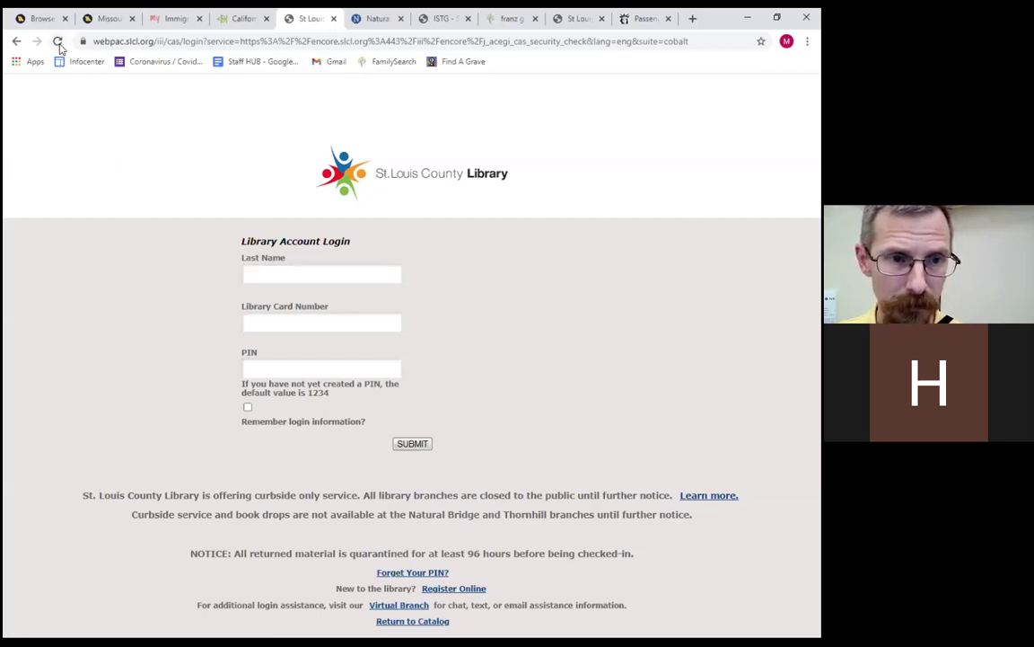
{"action": "left_click", "coordinate": [18, 43]}
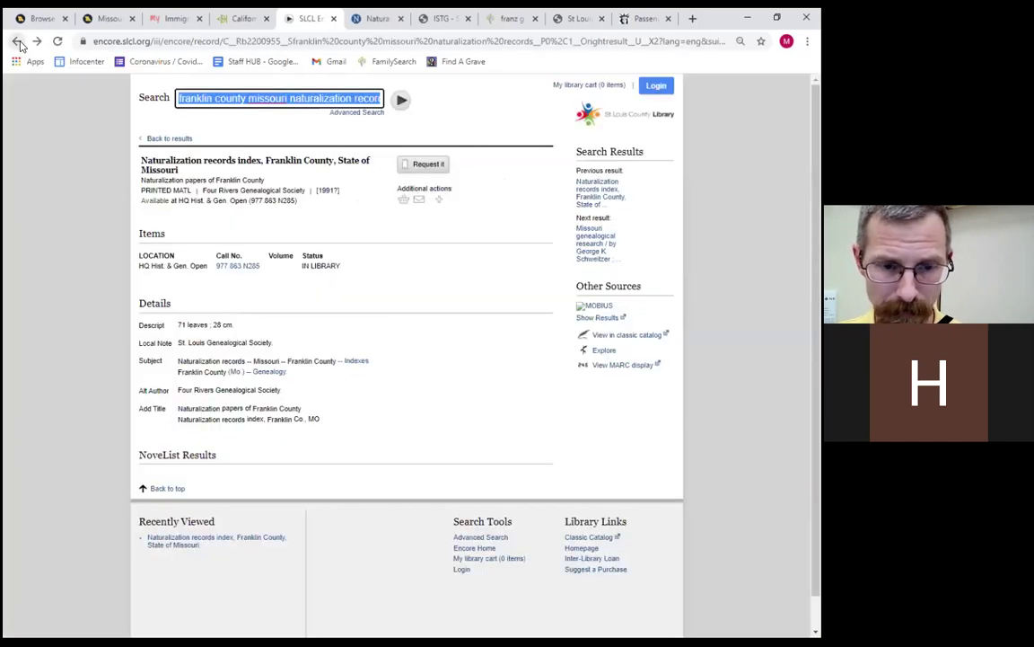
{"action": "left_click", "coordinate": [17, 41]}
{"action": "left_click", "coordinate": [17, 42]}
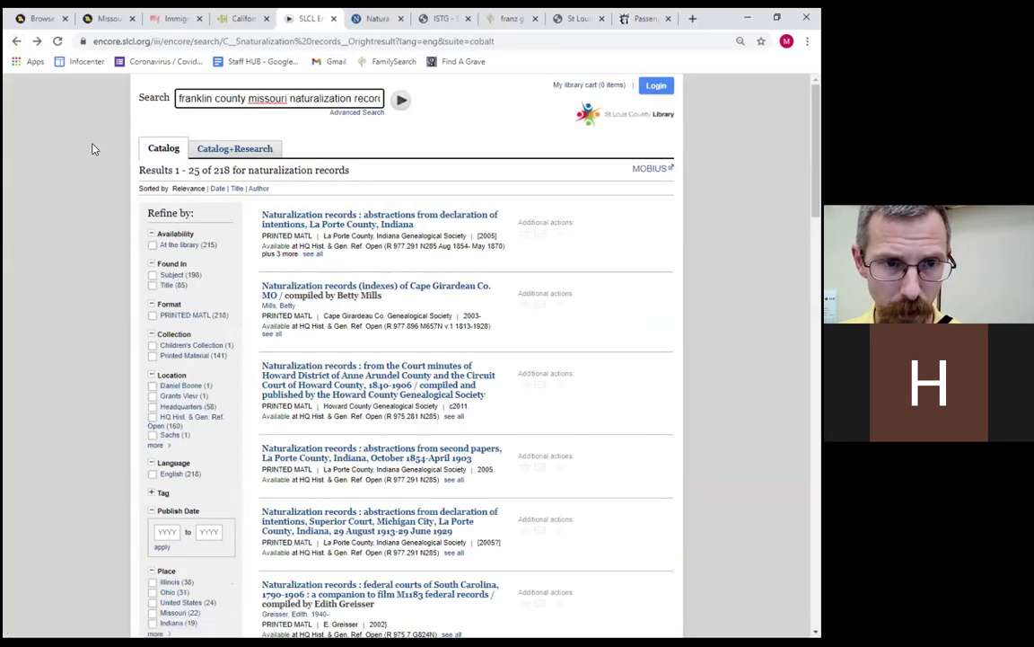
Load the library homepage at slcl.org.
{"action": "left_click", "coordinate": [101, 42]}
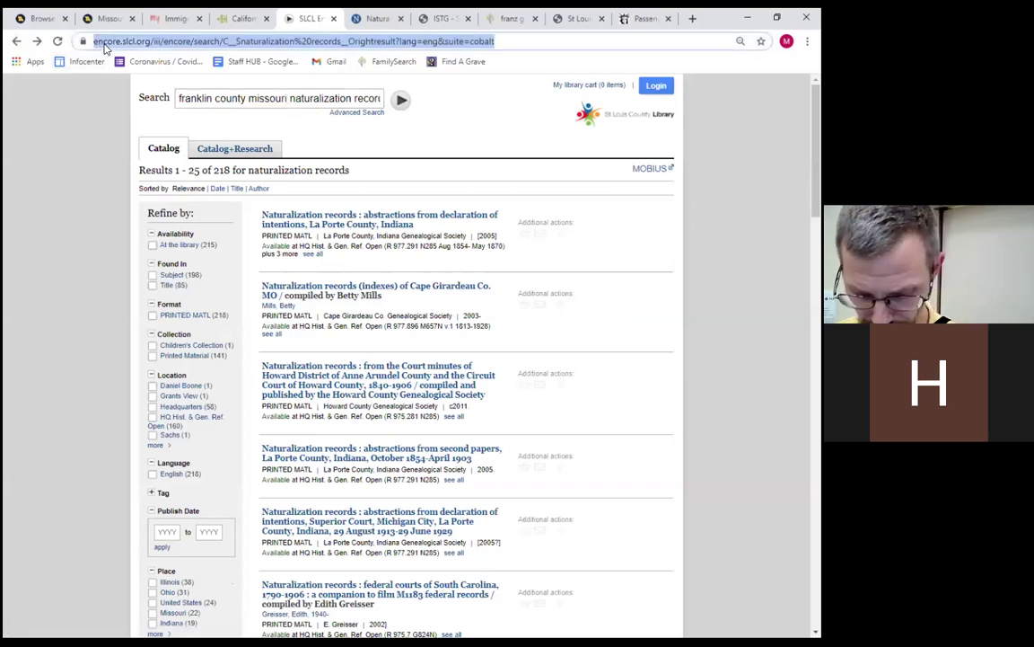
{"action": "type", "text": "s"}
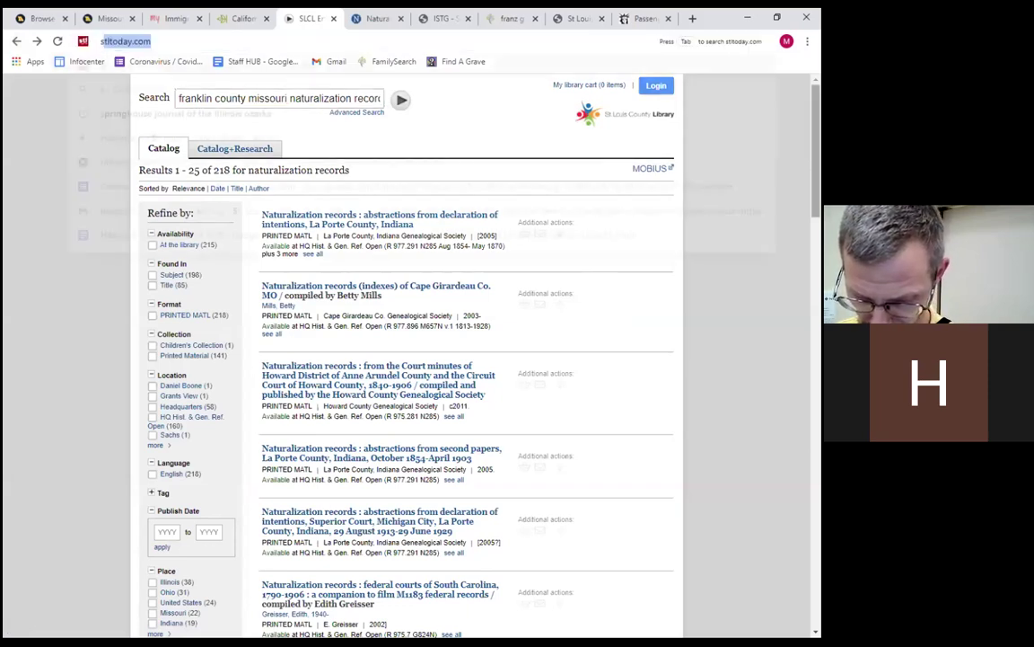
{"action": "type", "text": "lcl.org"}
{"action": "key", "text": "Return"}
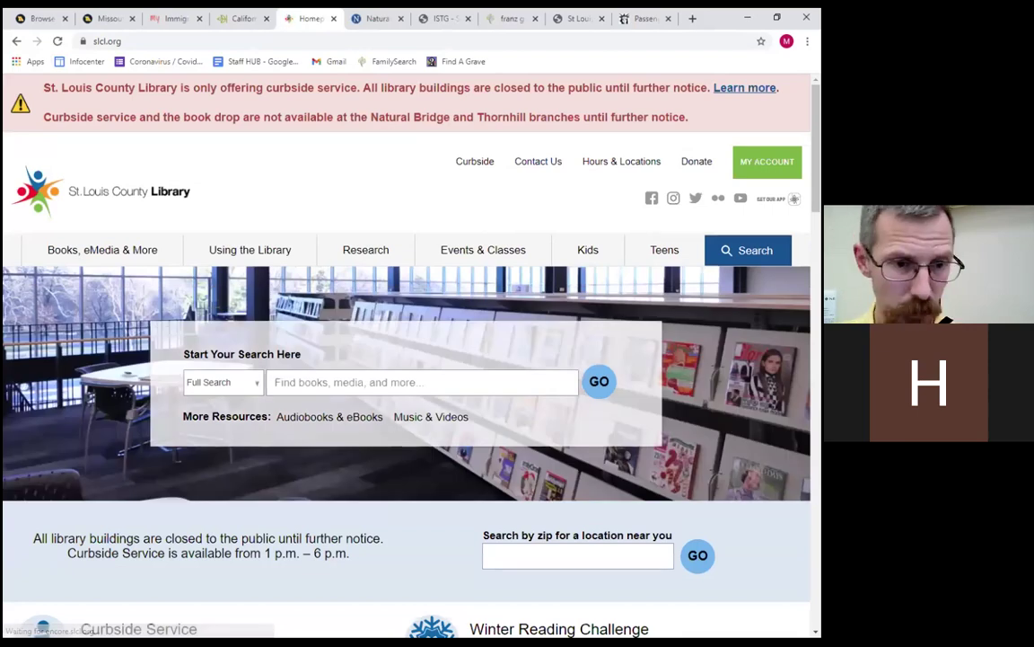